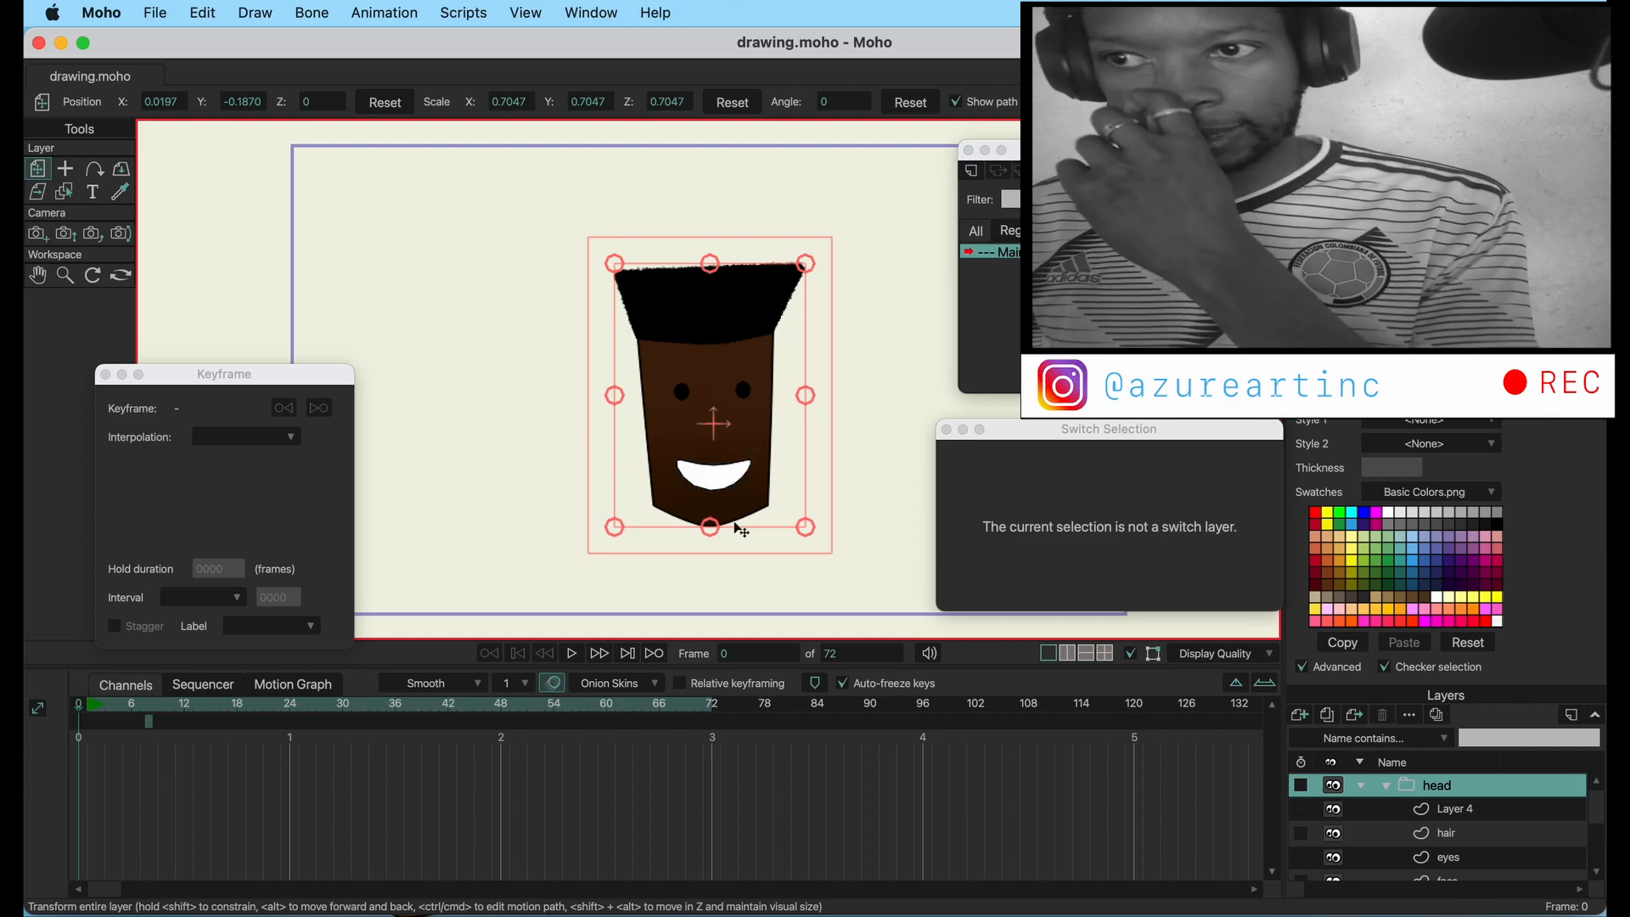
- Collapse and hide the head group, and add a new vector layer above it
{"action": "left_click", "coordinate": [1387, 786]}
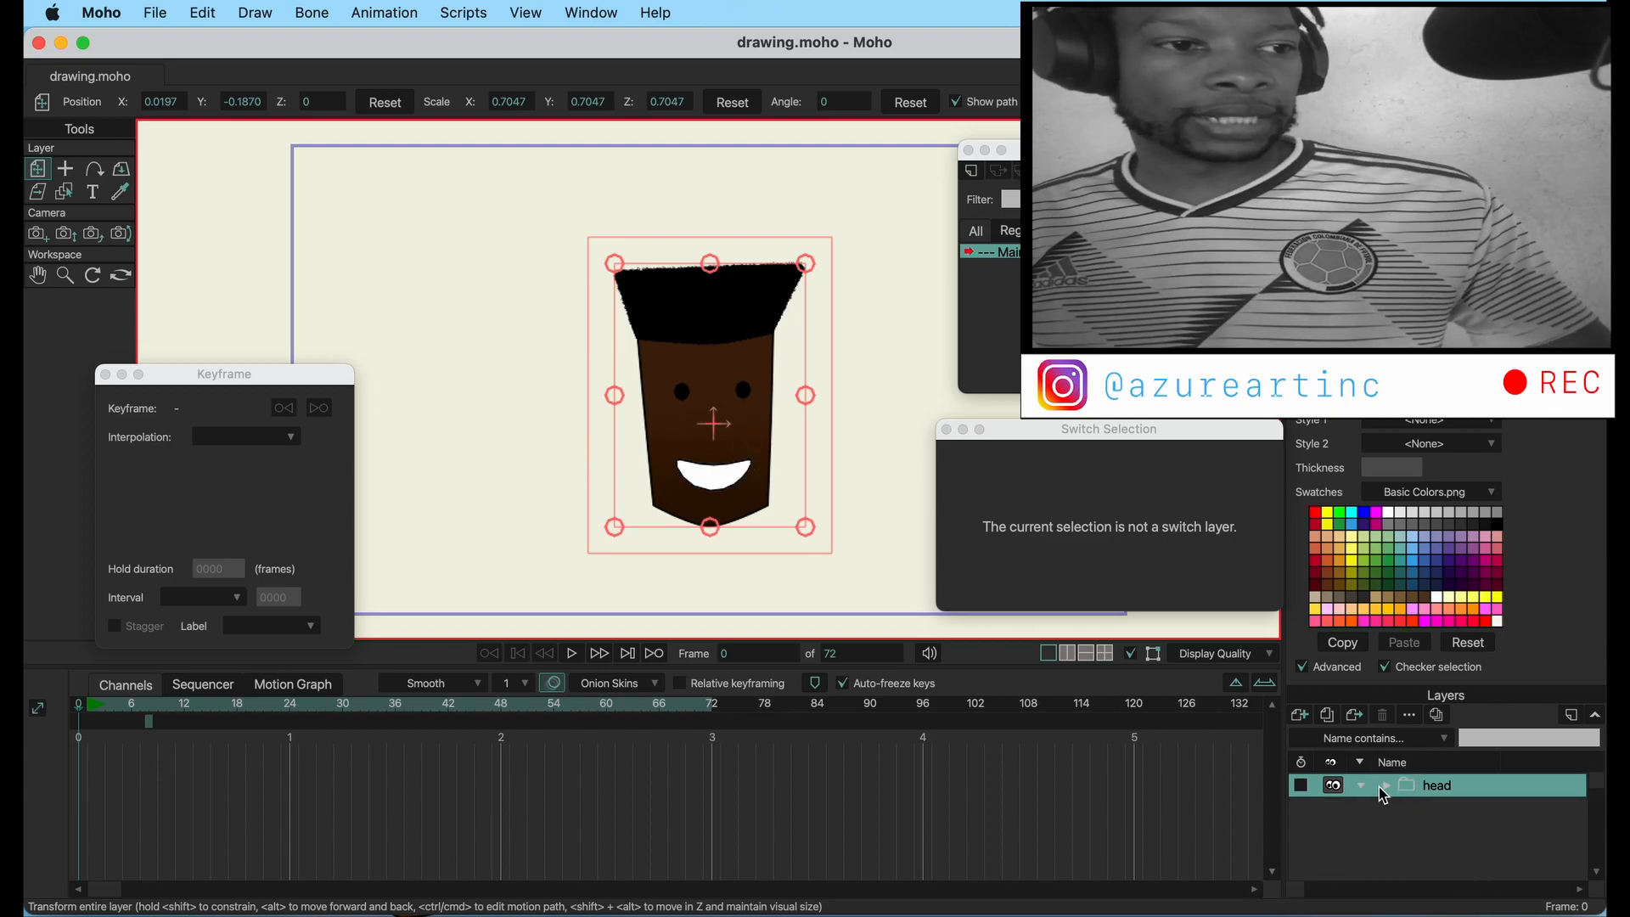
{"action": "left_click", "coordinate": [1336, 787]}
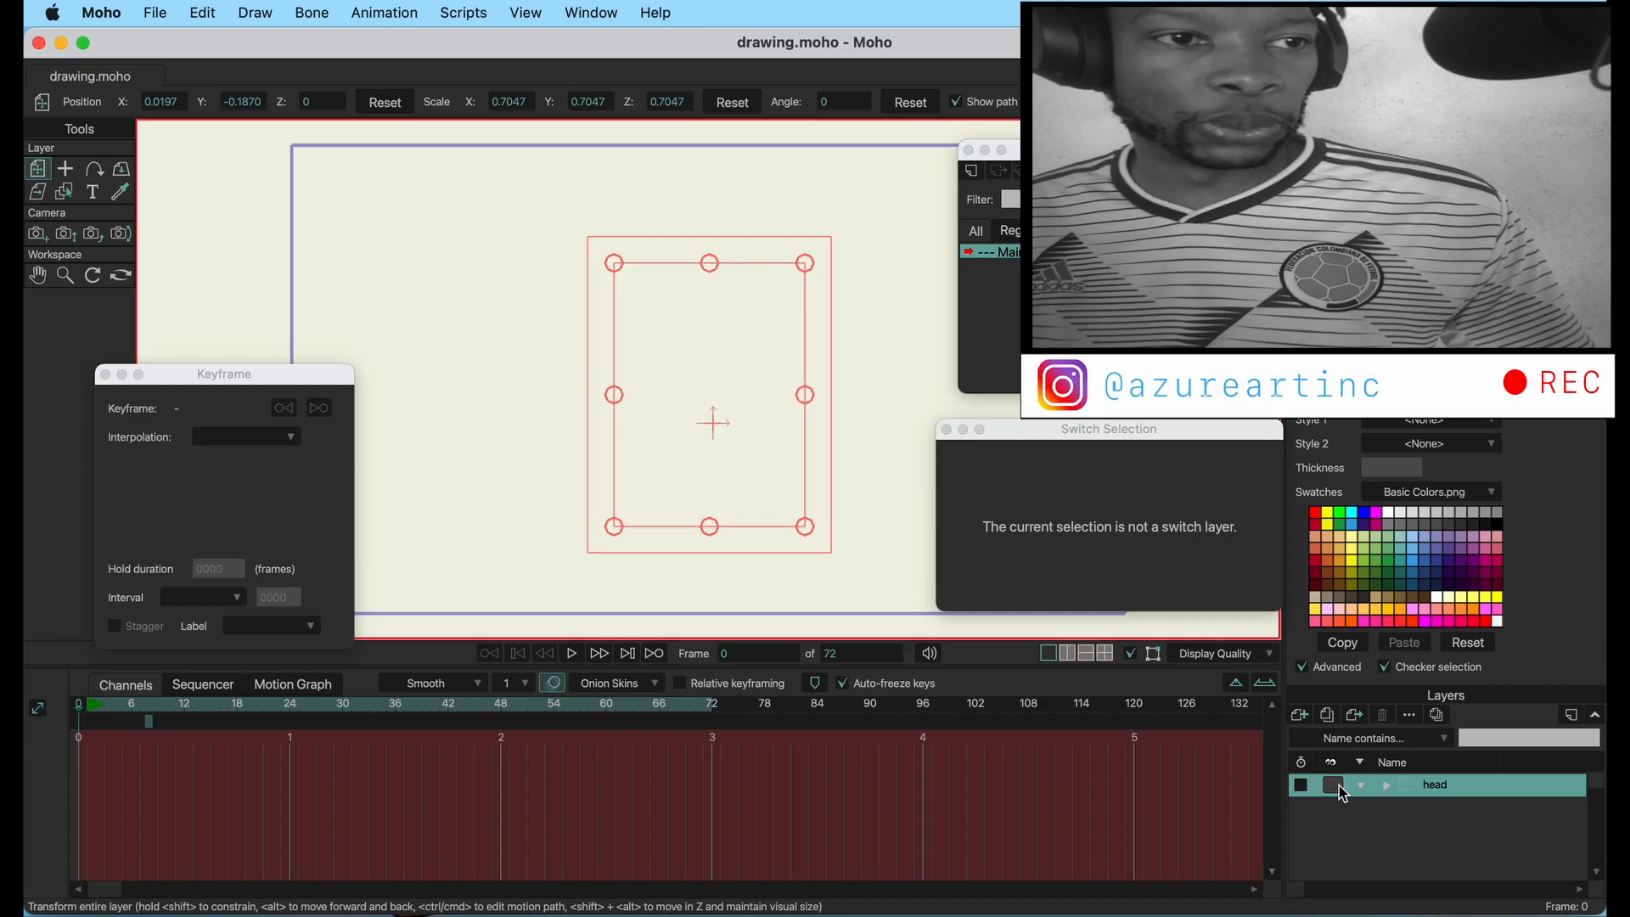
{"action": "left_click", "coordinate": [1304, 718]}
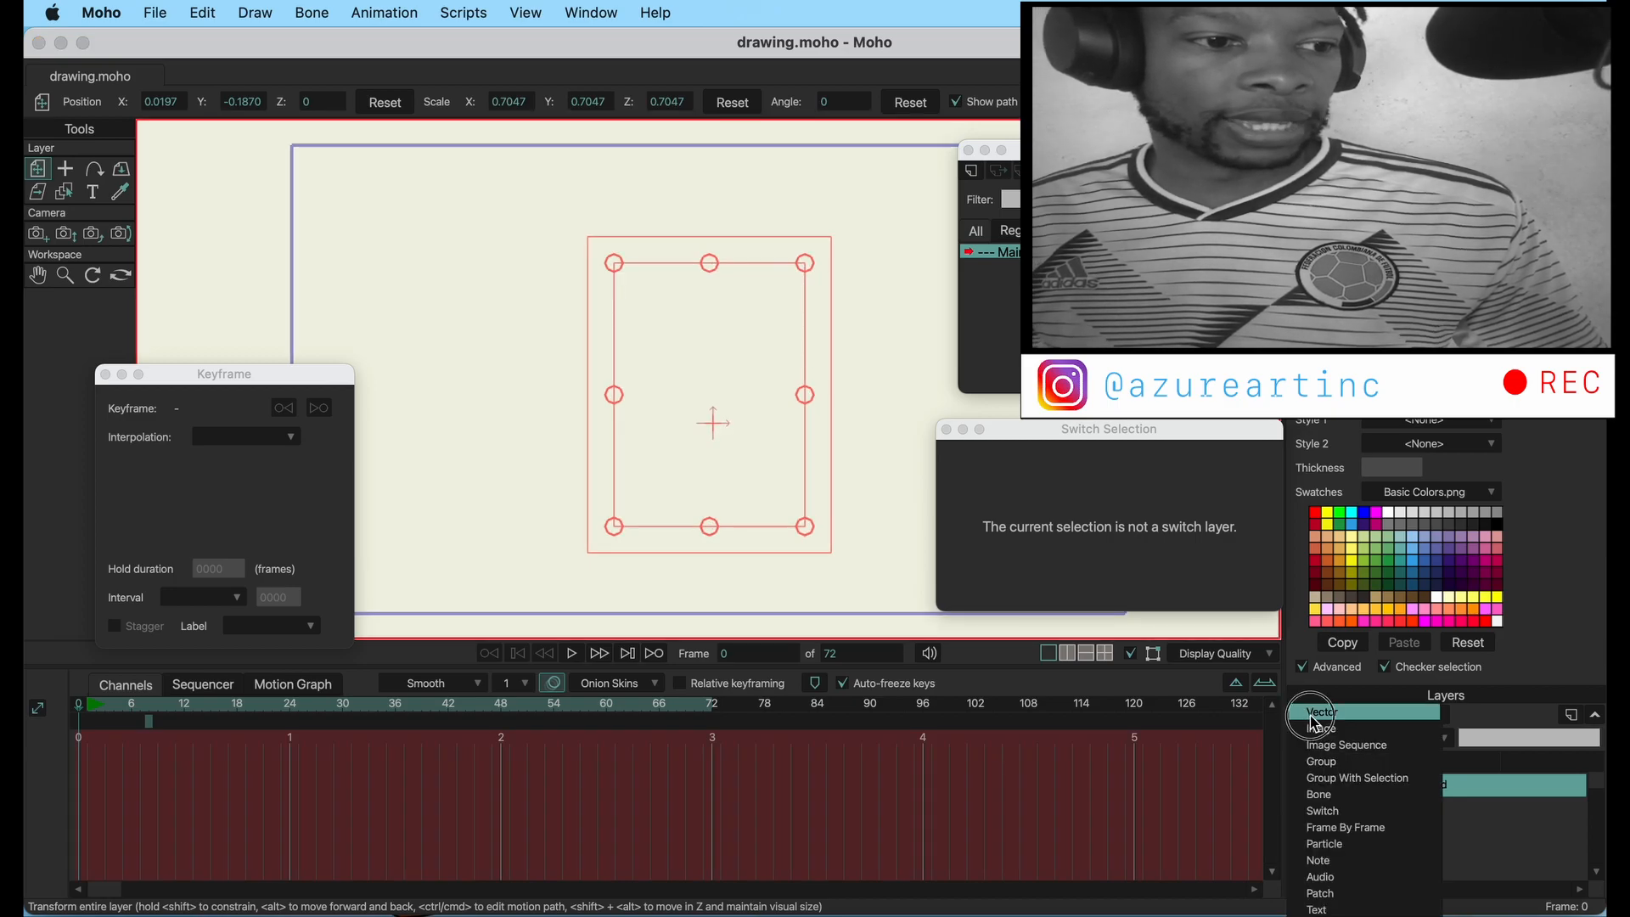
{"action": "left_click", "coordinate": [1318, 715]}
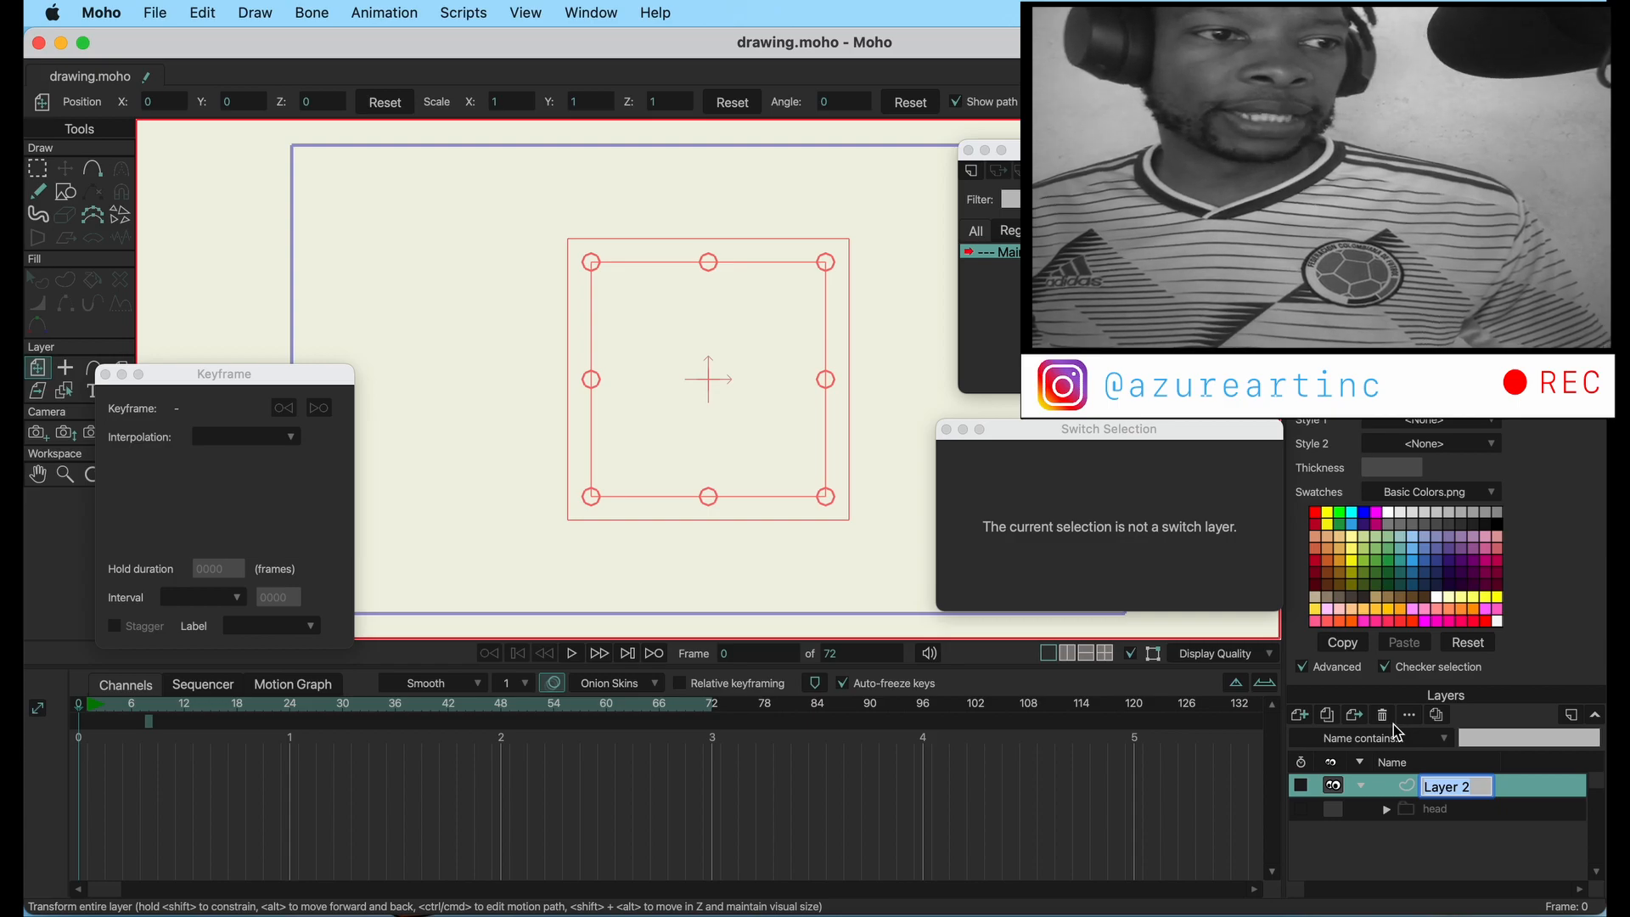
- Move the floating windows clear of the frame and draw a closed wavy hill shape across its lower part with Add Point
{"action": "left_click", "coordinate": [94, 169]}
{"action": "scroll", "coordinate": [465, 397], "scroll_direction": "down", "scroll_amount": 3}
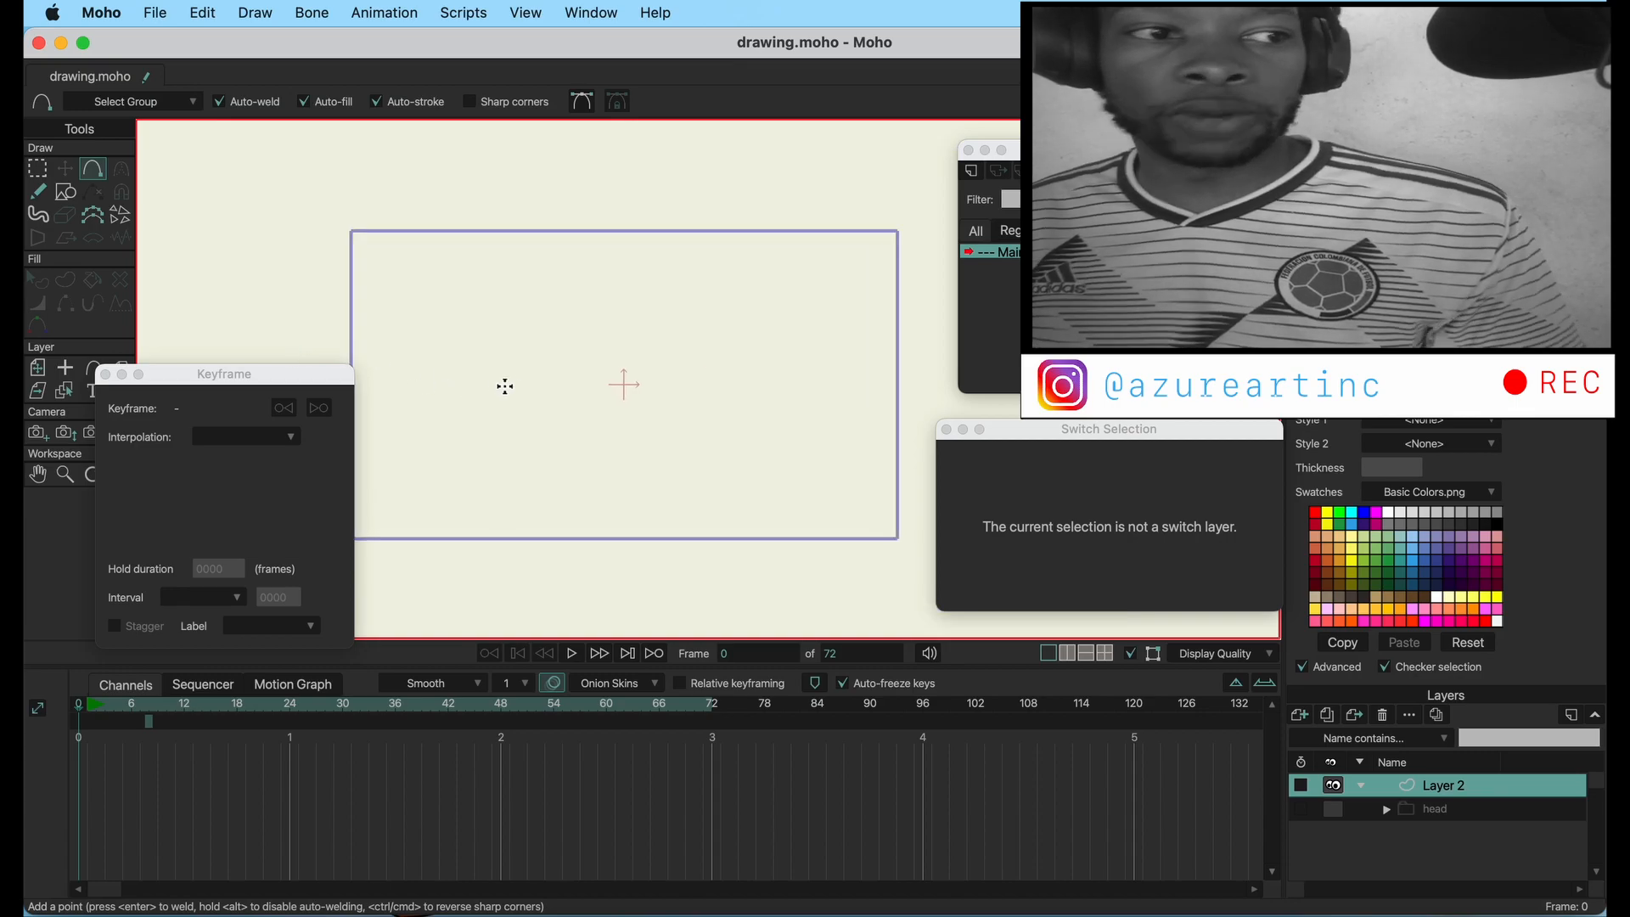
{"action": "left_click_drag", "start_coordinate": [512, 383], "coordinate": [587, 361]}
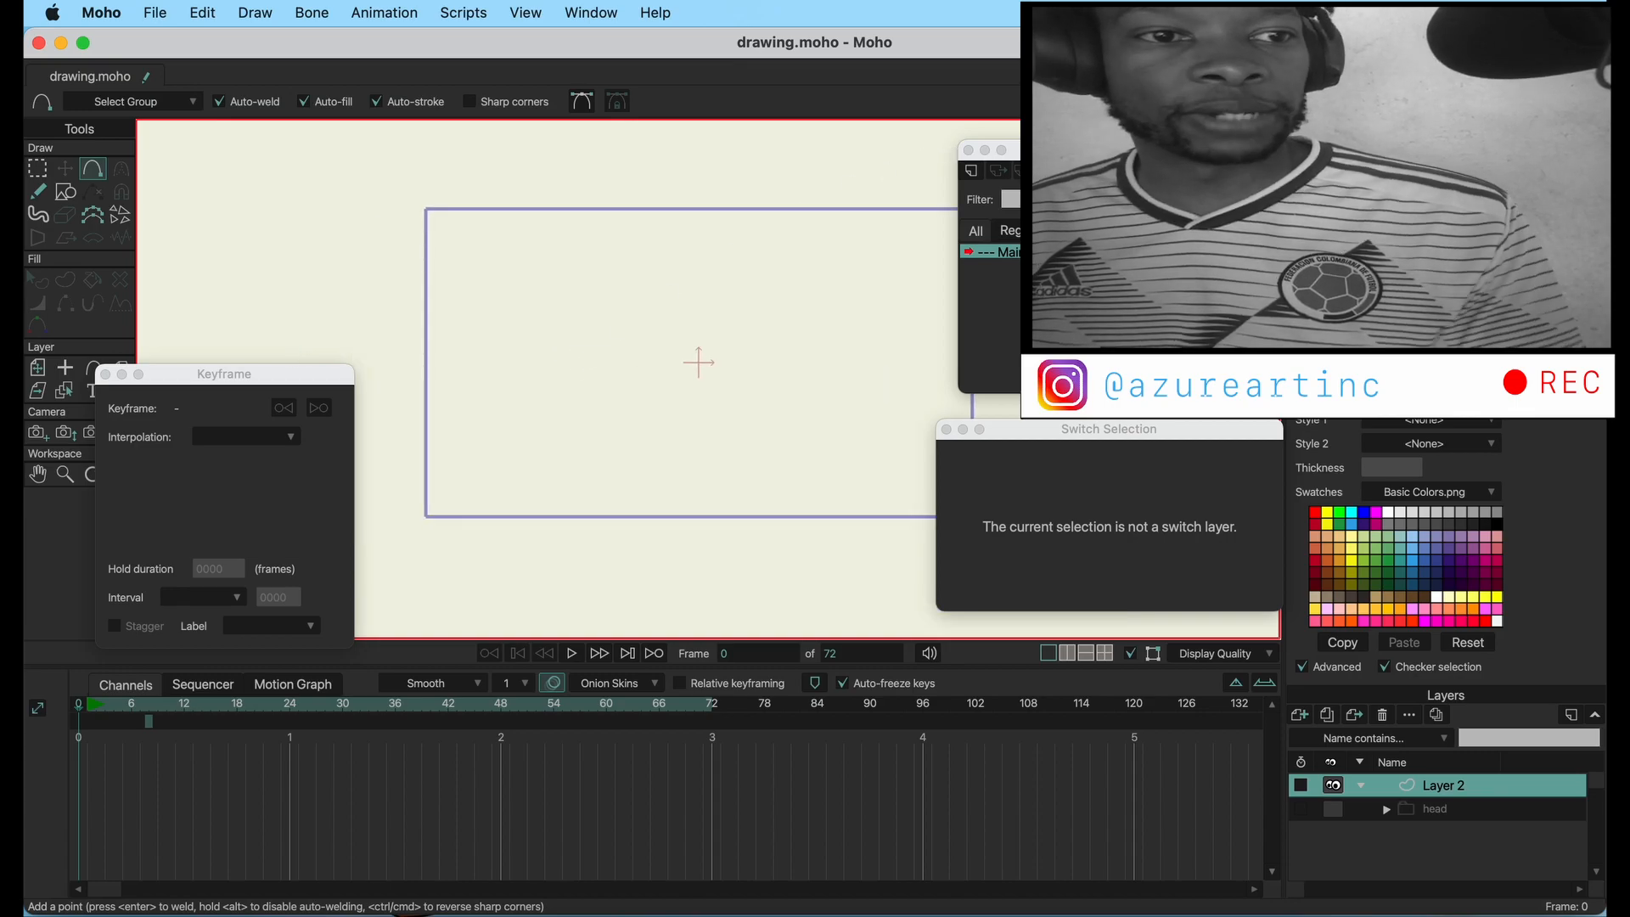
{"action": "left_click_drag", "start_coordinate": [1071, 151], "coordinate": [1156, 150]}
{"action": "left_click_drag", "start_coordinate": [1129, 440], "coordinate": [1241, 446]}
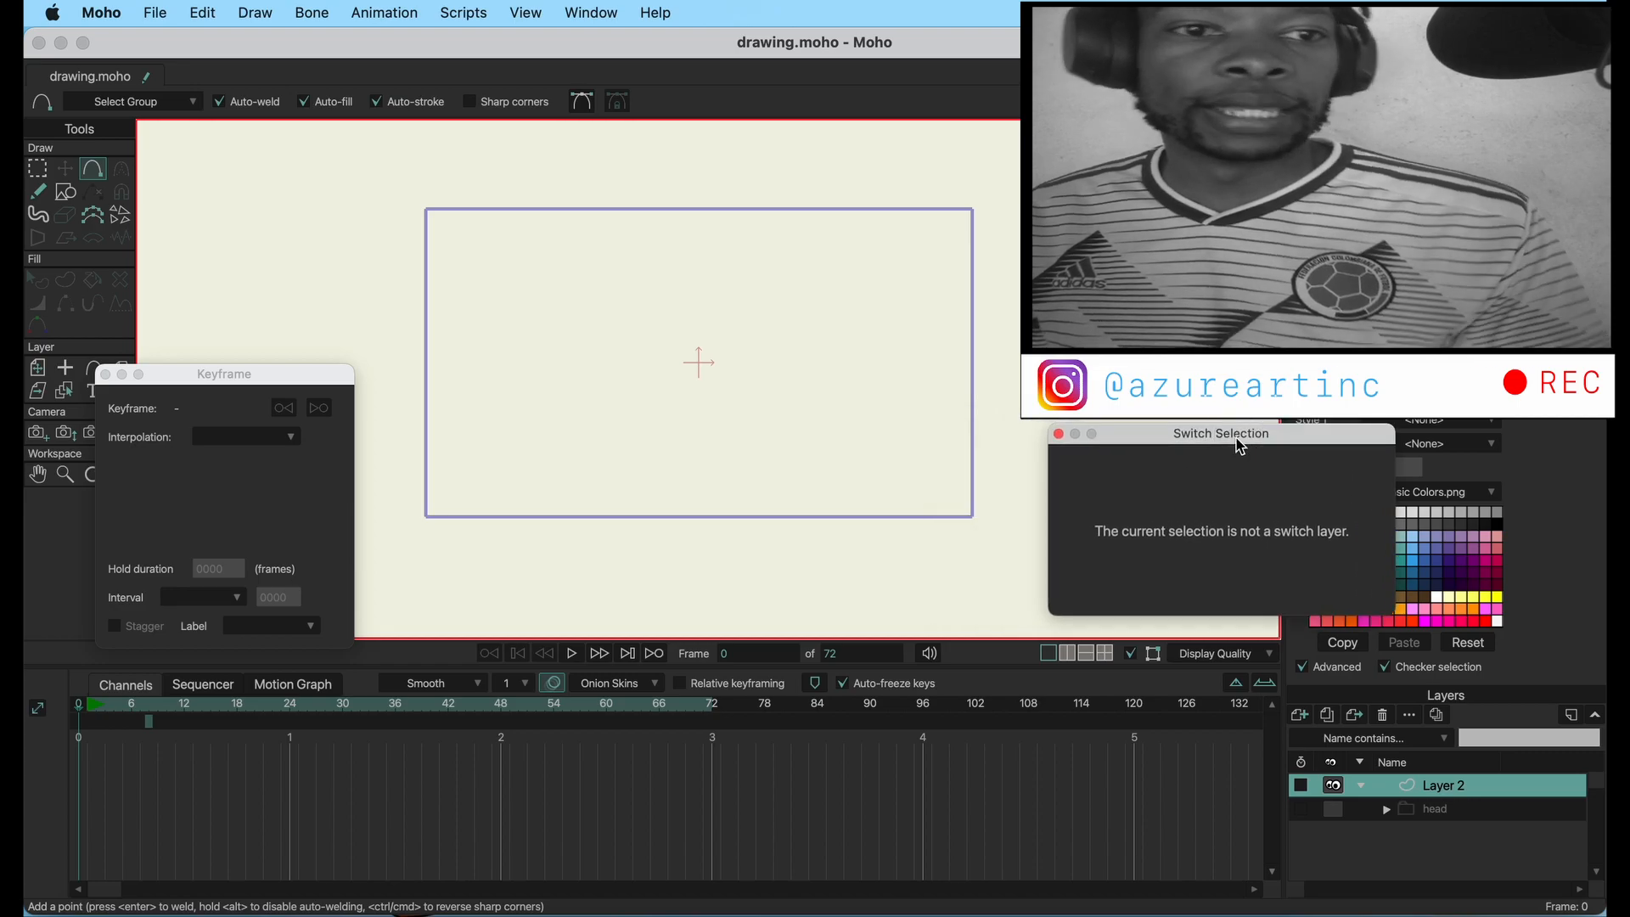
{"action": "left_click_drag", "start_coordinate": [218, 385], "coordinate": [263, 335]}
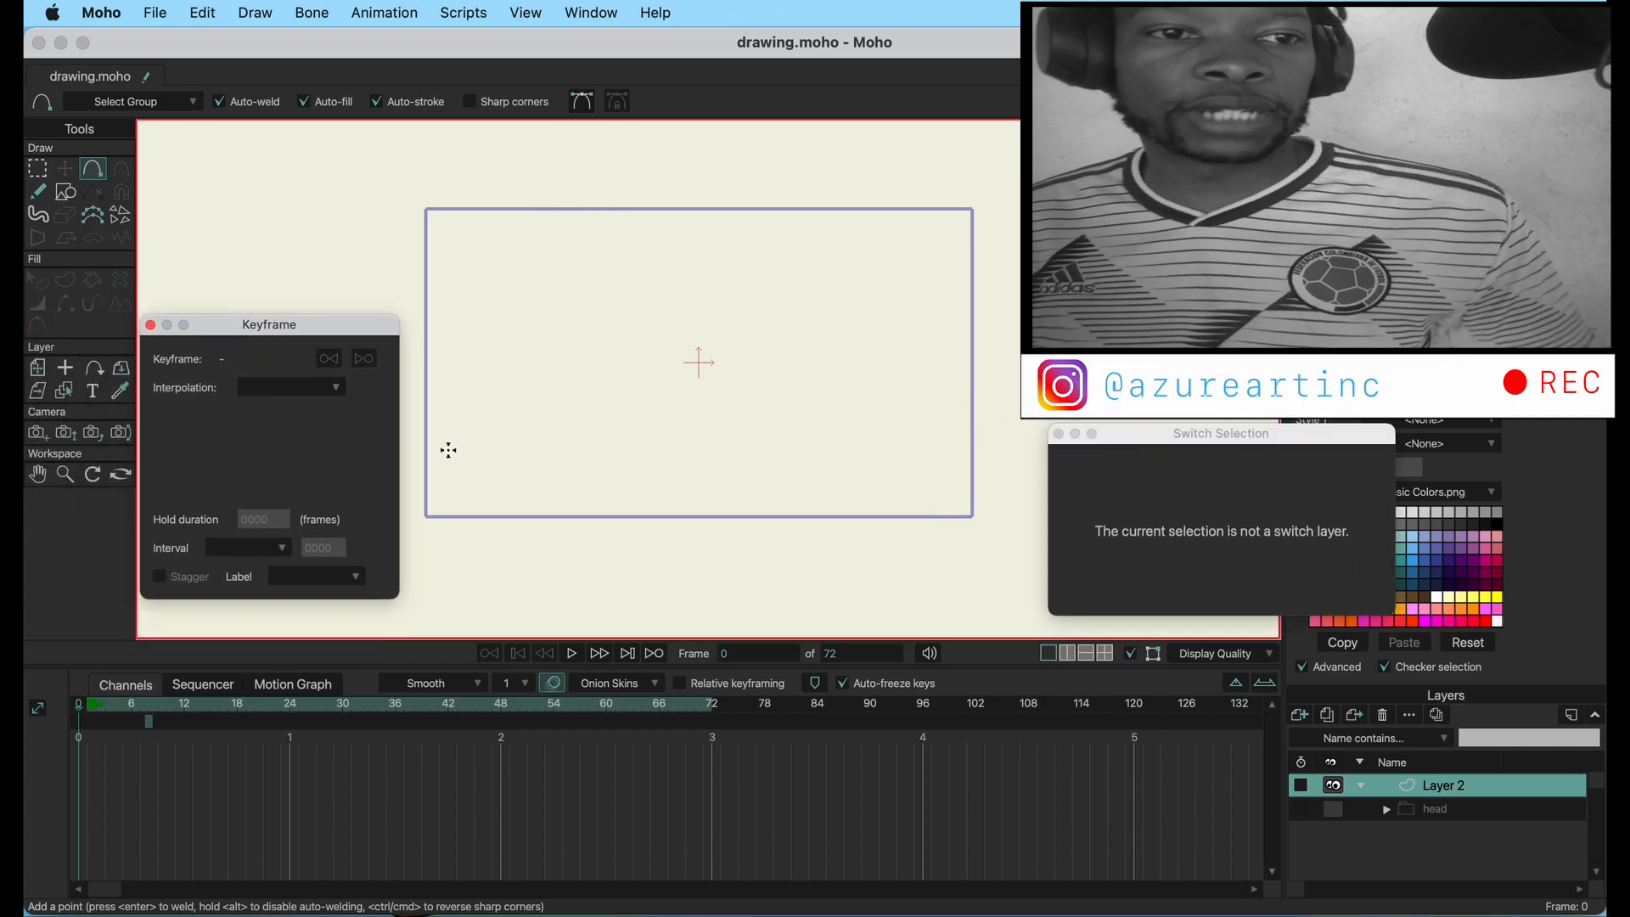
{"action": "left_click", "coordinate": [521, 422]}
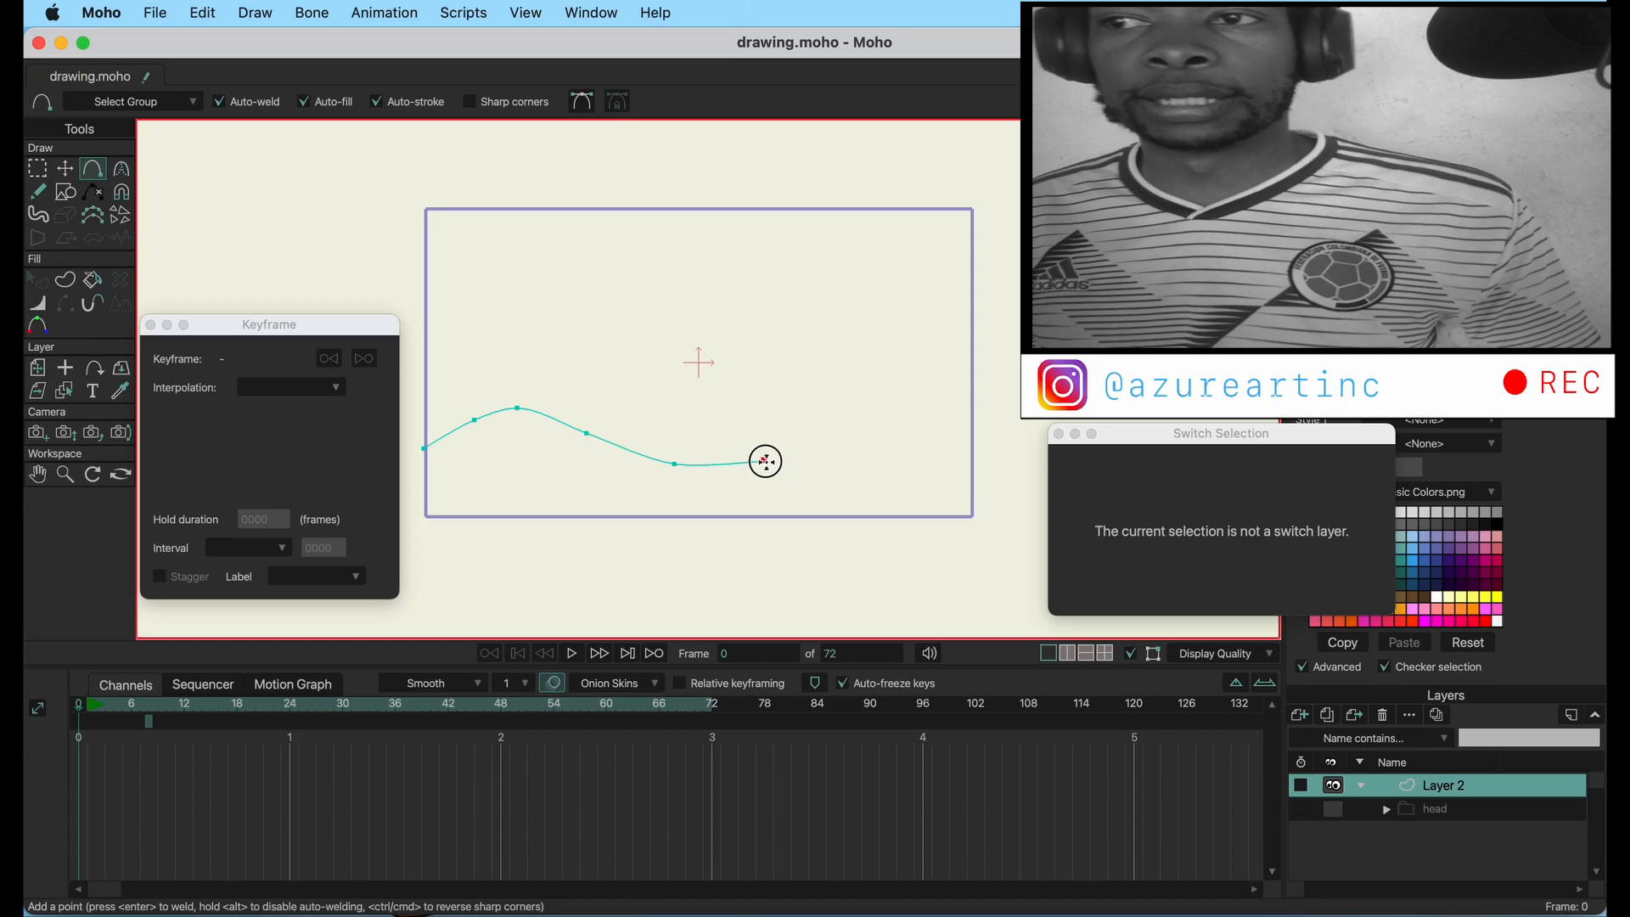
{"action": "left_click_drag", "start_coordinate": [764, 459], "coordinate": [423, 448]}
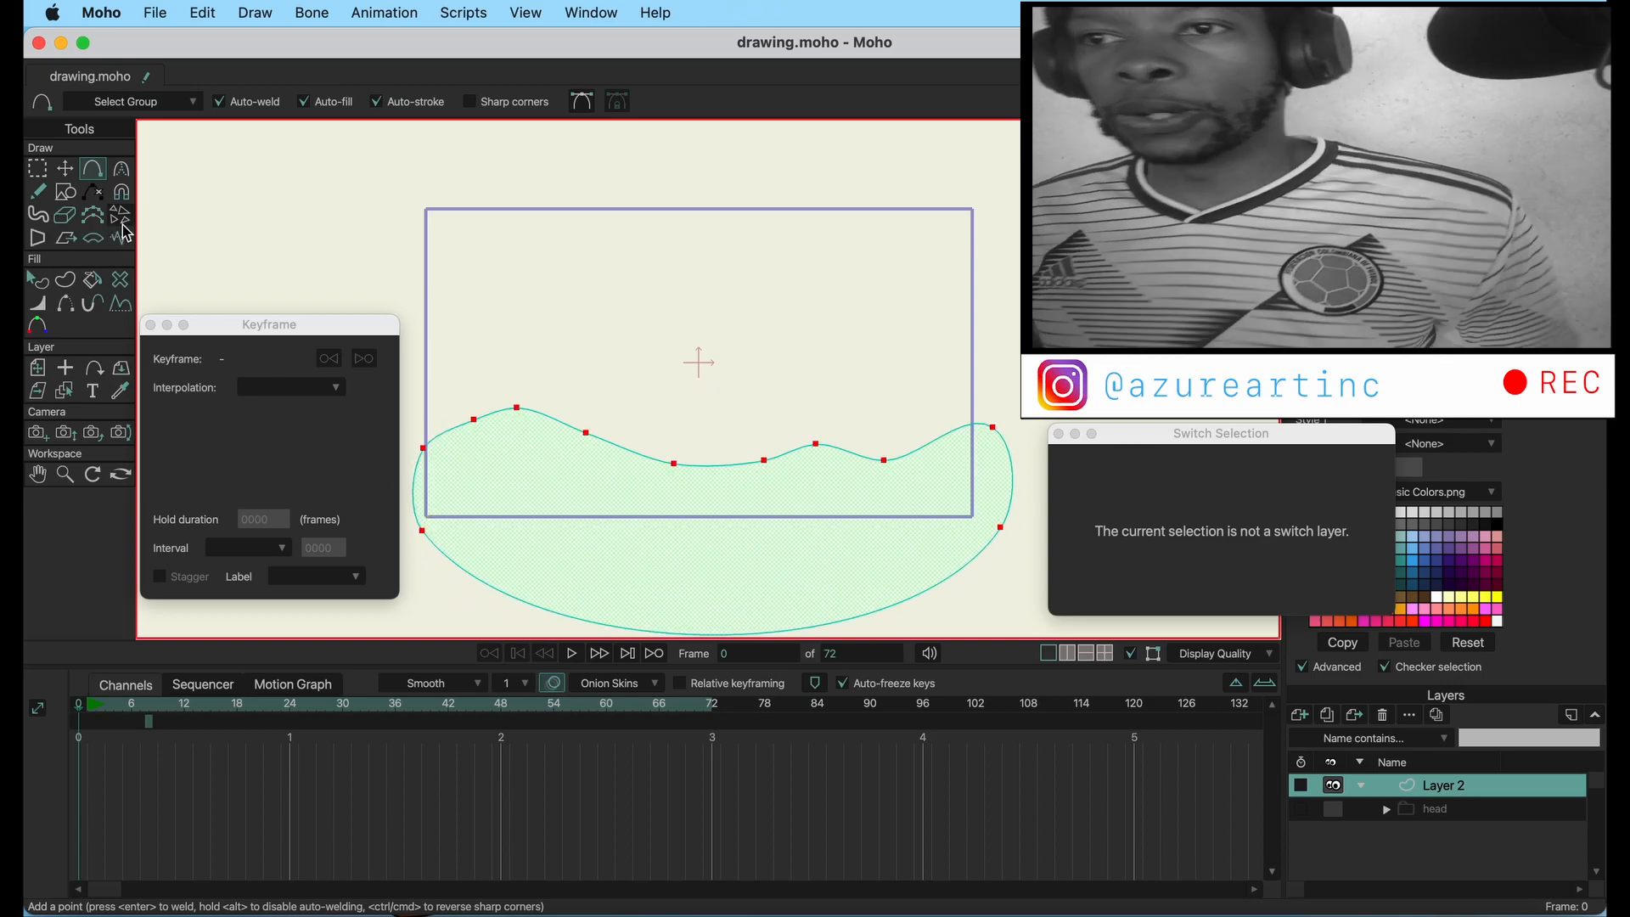
- Make the hill shape's two bottom corner points peaked so that its lower edge is straight
{"action": "left_click", "coordinate": [64, 168]}
{"action": "left_click", "coordinate": [433, 576]}
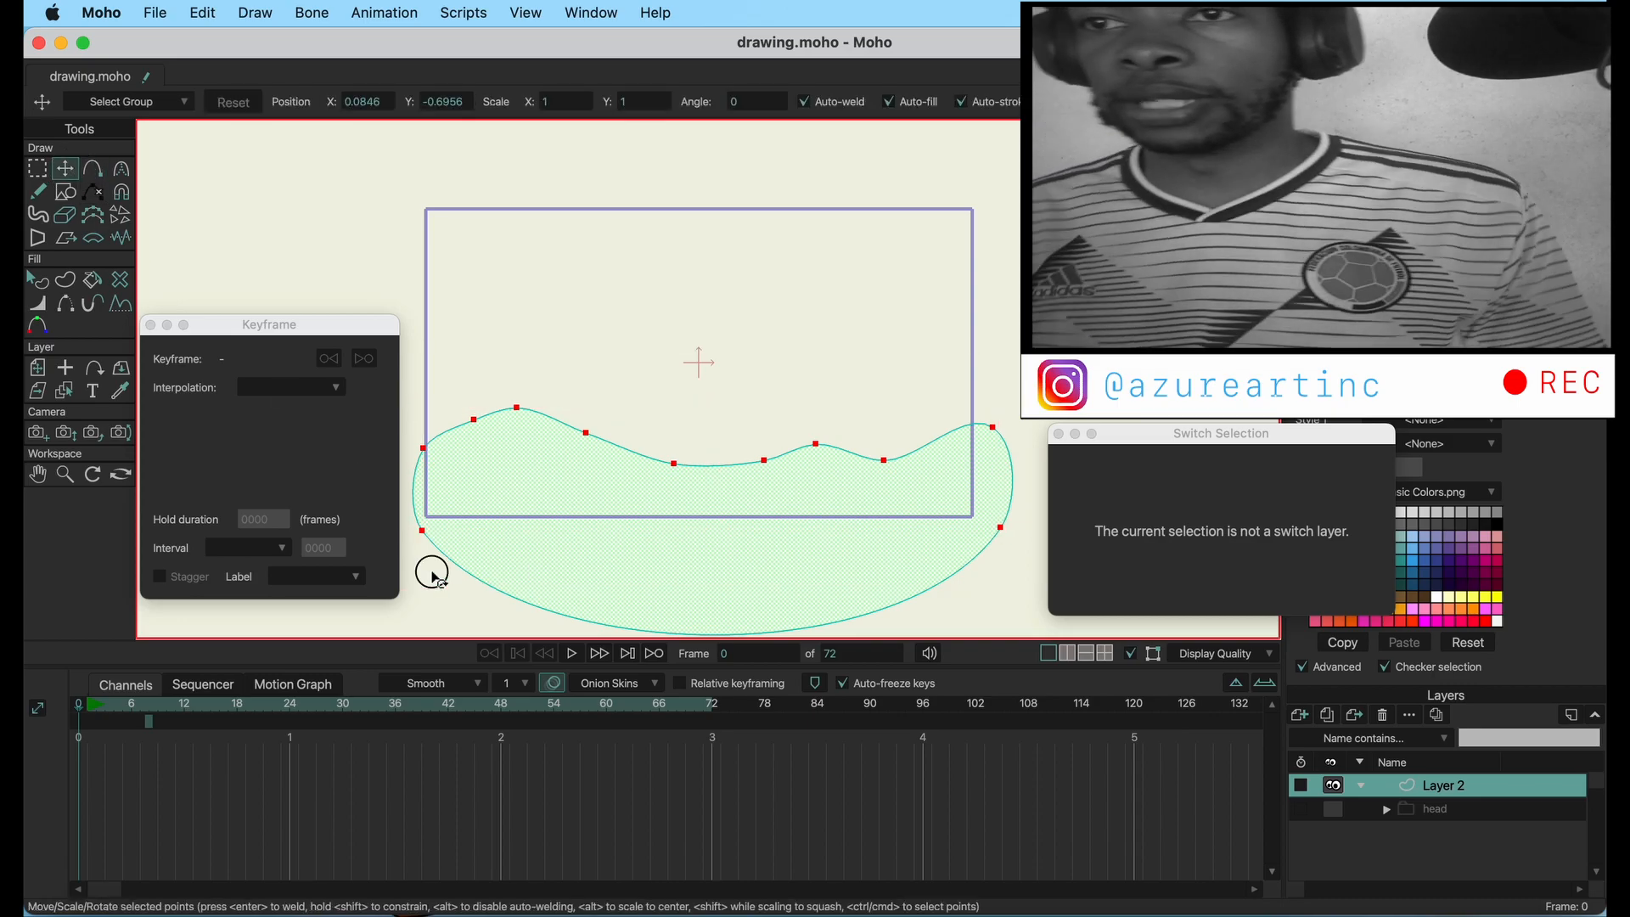
{"action": "left_click", "coordinate": [420, 531]}
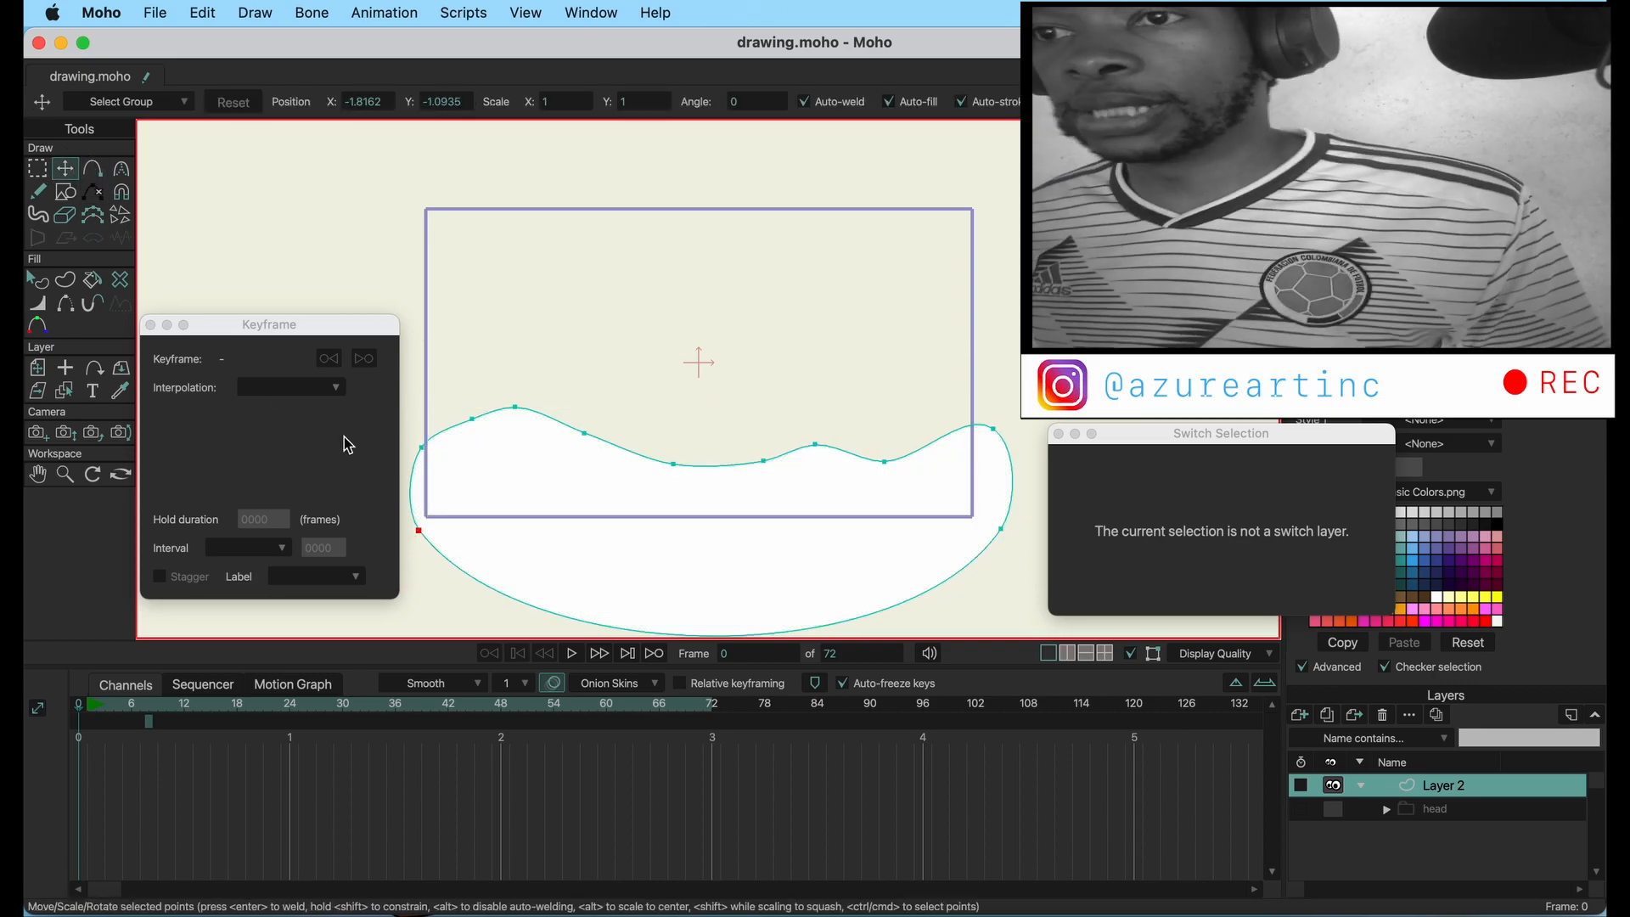
{"action": "left_click", "coordinate": [120, 168]}
{"action": "left_click", "coordinate": [364, 102]}
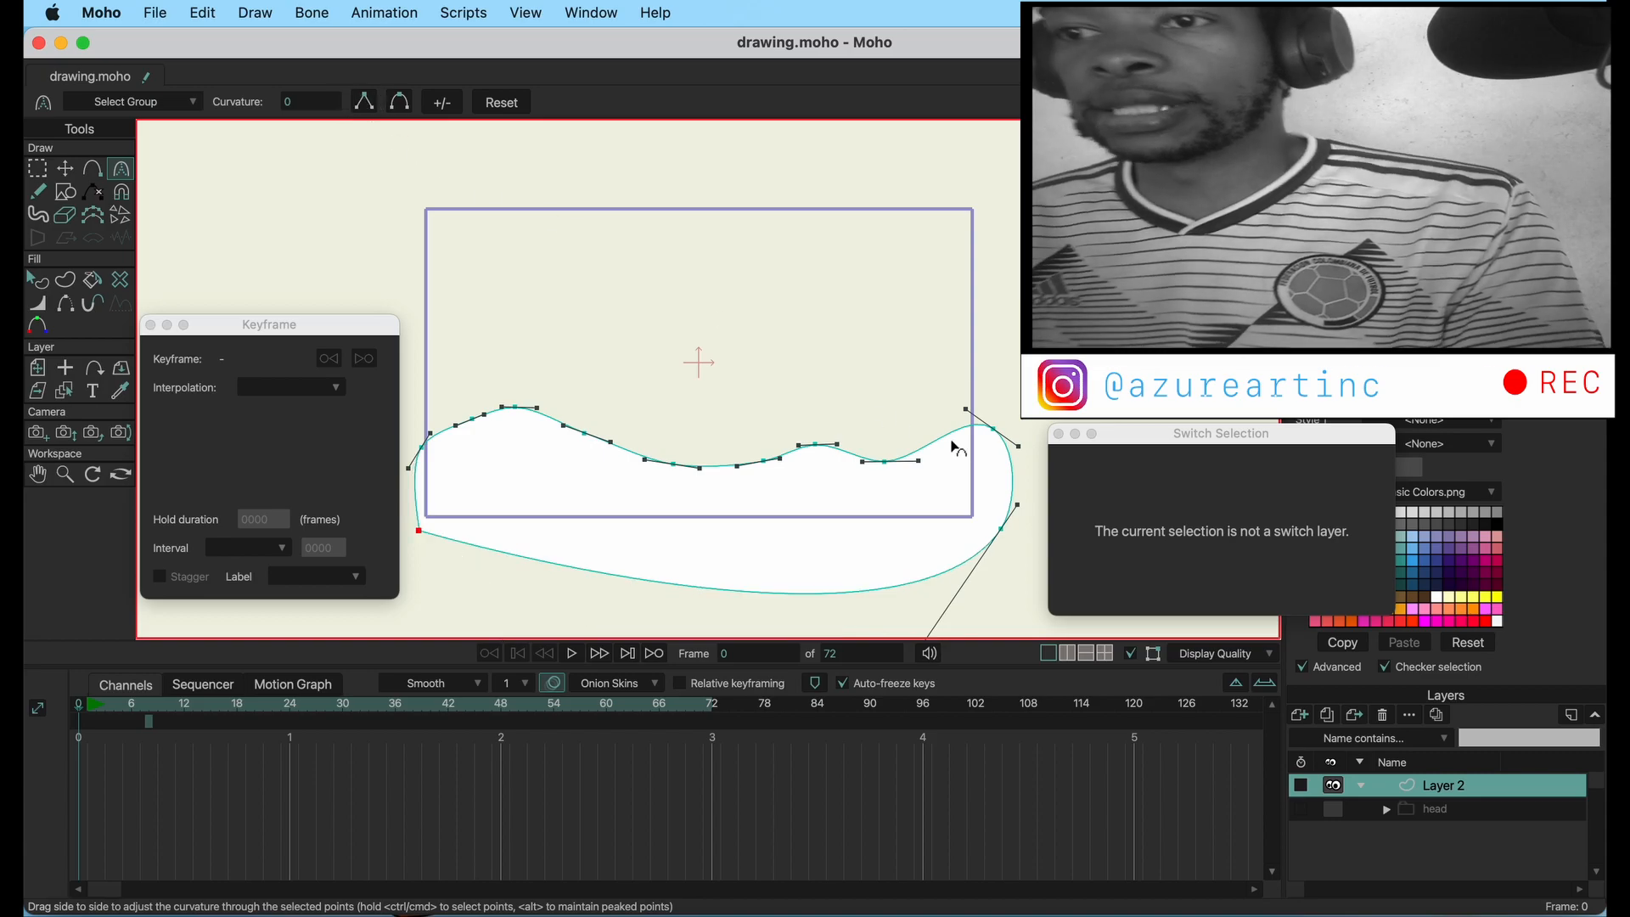
{"action": "left_click", "coordinate": [1001, 531]}
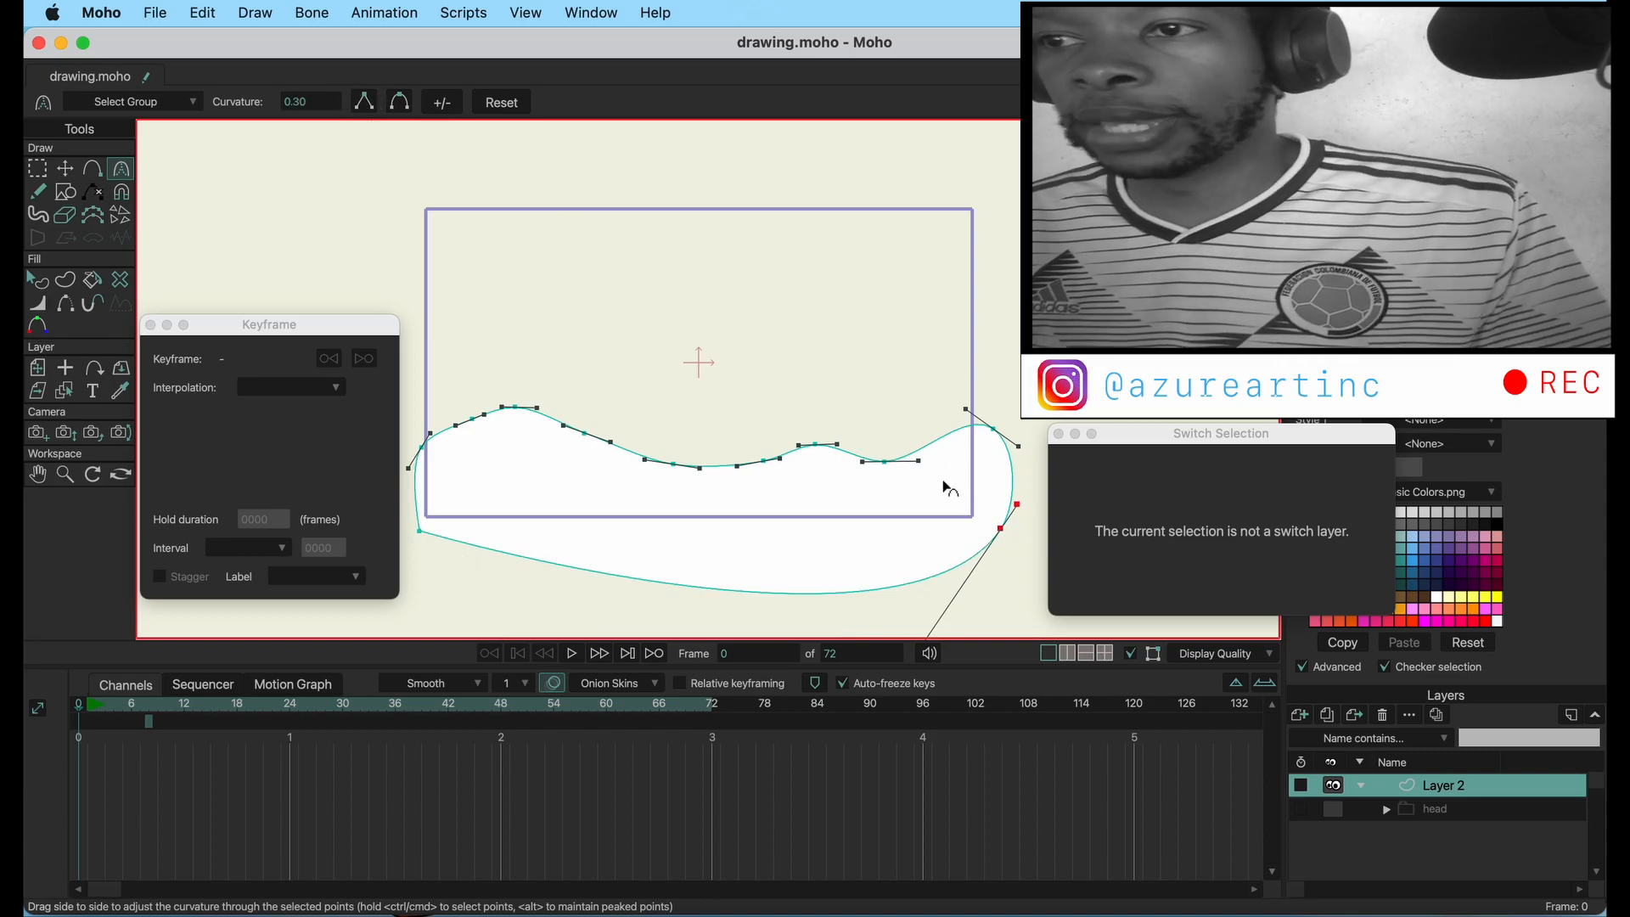
{"action": "left_click", "coordinate": [364, 102]}
- Reposition the hill's corner and crest points, lowering the small middle bump to form one smooth valley
{"action": "left_click", "coordinate": [65, 171]}
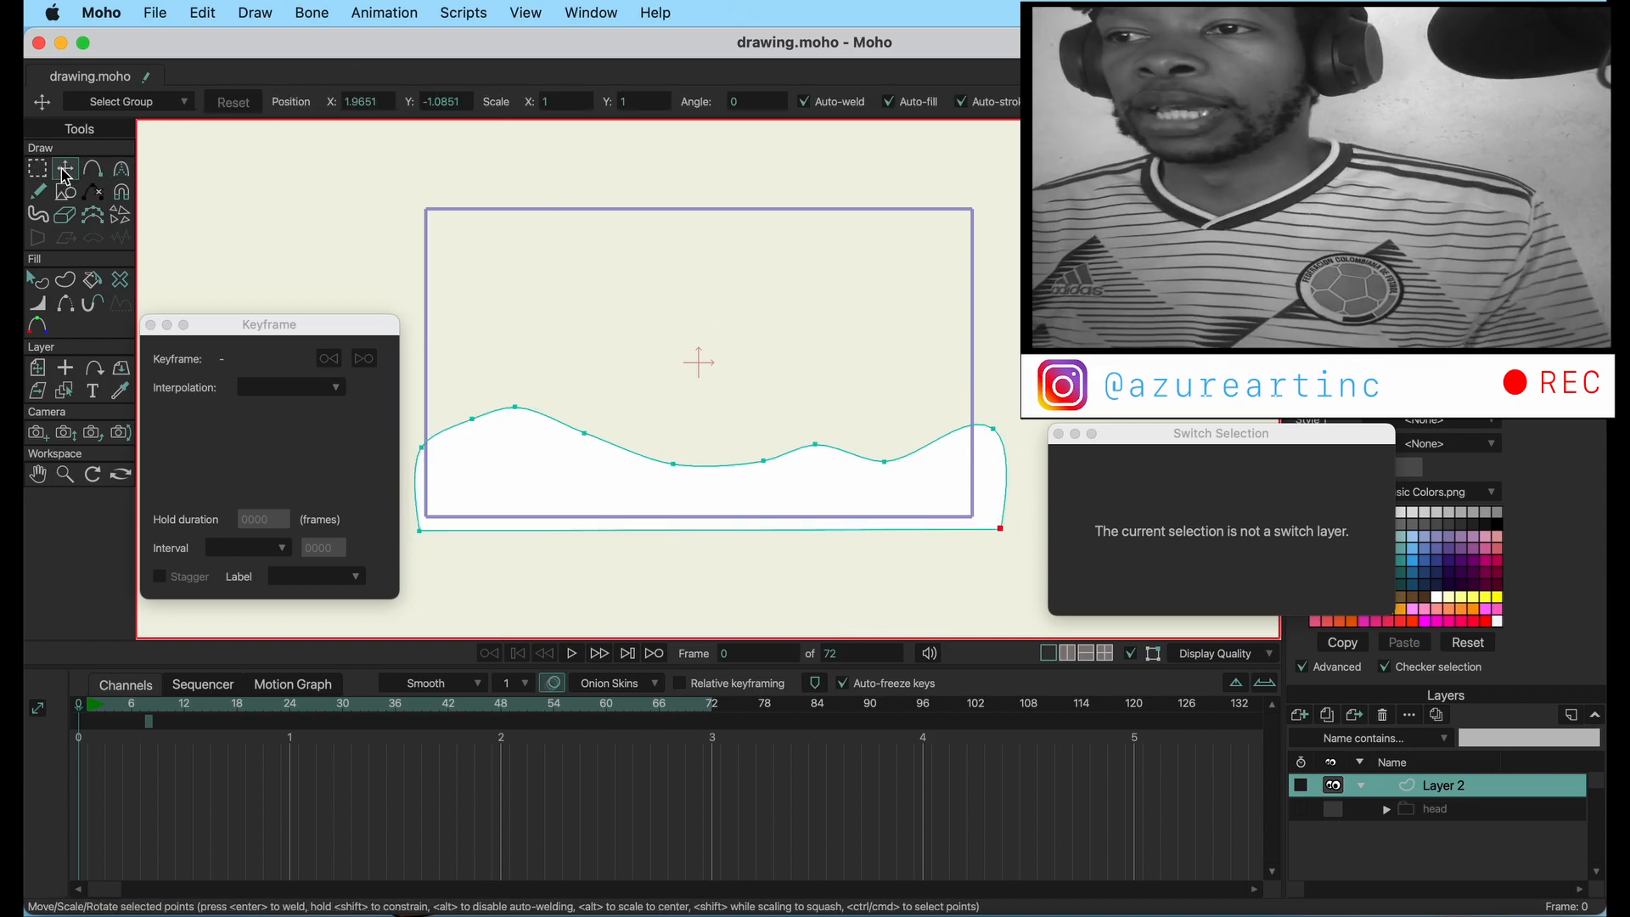
{"action": "left_click_drag", "start_coordinate": [429, 543], "coordinate": [431, 533]}
{"action": "left_click_drag", "start_coordinate": [983, 532], "coordinate": [982, 524]}
{"action": "mouse_move", "coordinate": [990, 444]}
{"action": "left_mouse_down"}
{"action": "mouse_move", "coordinate": [991, 497]}
{"action": "mouse_move", "coordinate": [1005, 435]}
{"action": "left_mouse_up"}
{"action": "left_click_drag", "start_coordinate": [814, 444], "coordinate": [759, 476]}
{"action": "left_click_drag", "start_coordinate": [474, 421], "coordinate": [469, 419]}
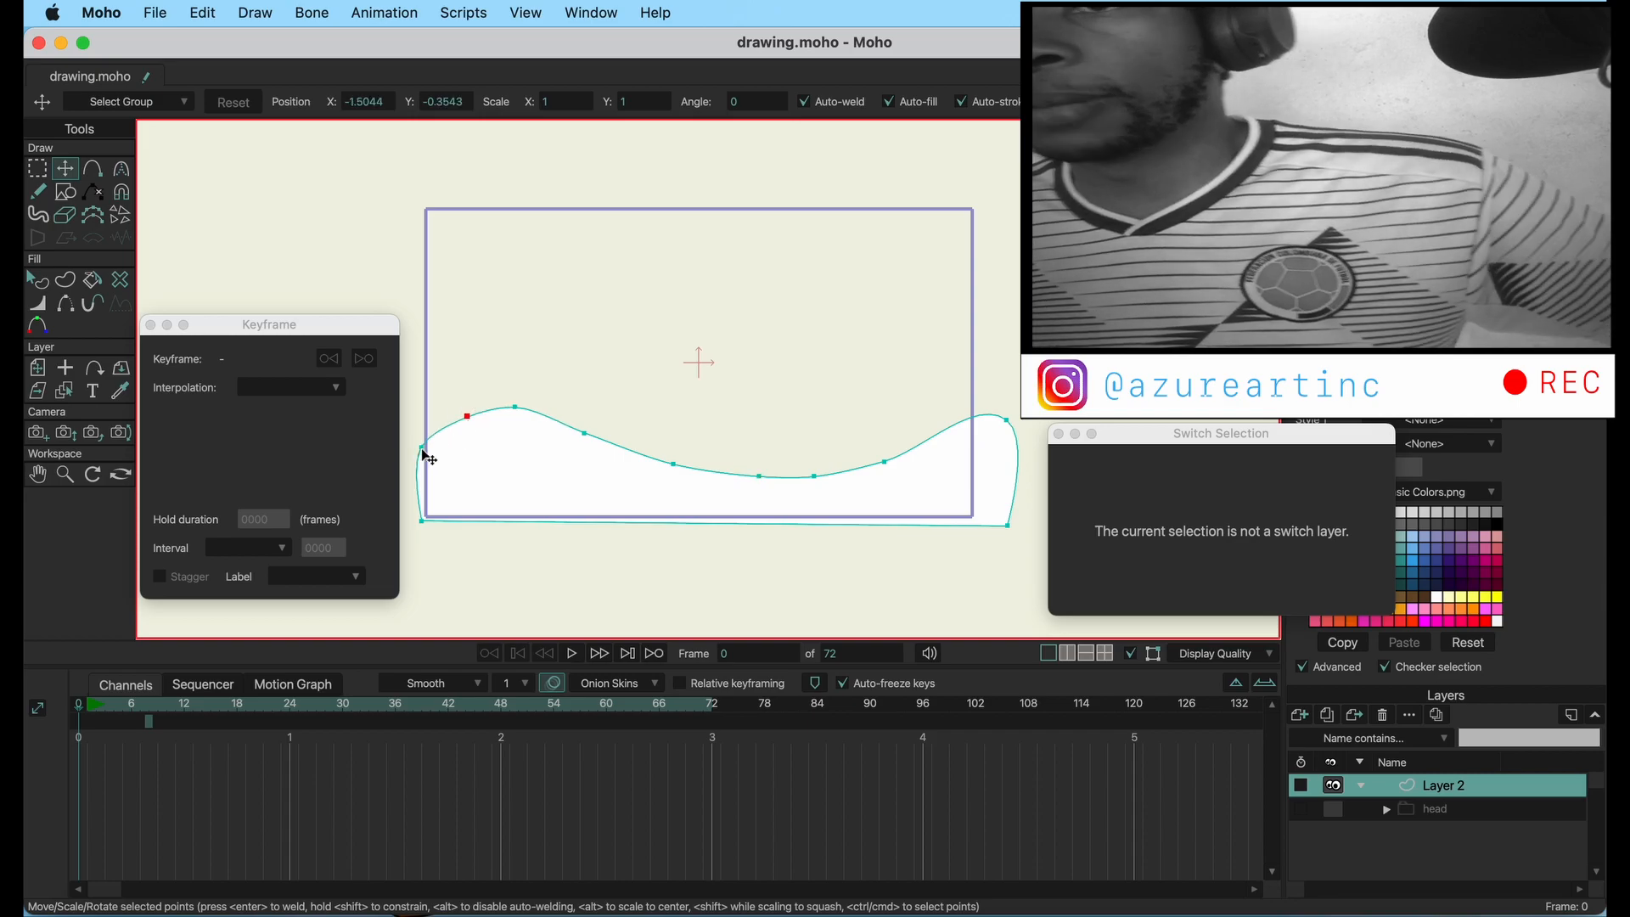
- Peak the outermost upper point on each side of the hill outline to straighten its side edges
{"action": "left_click", "coordinate": [122, 168]}
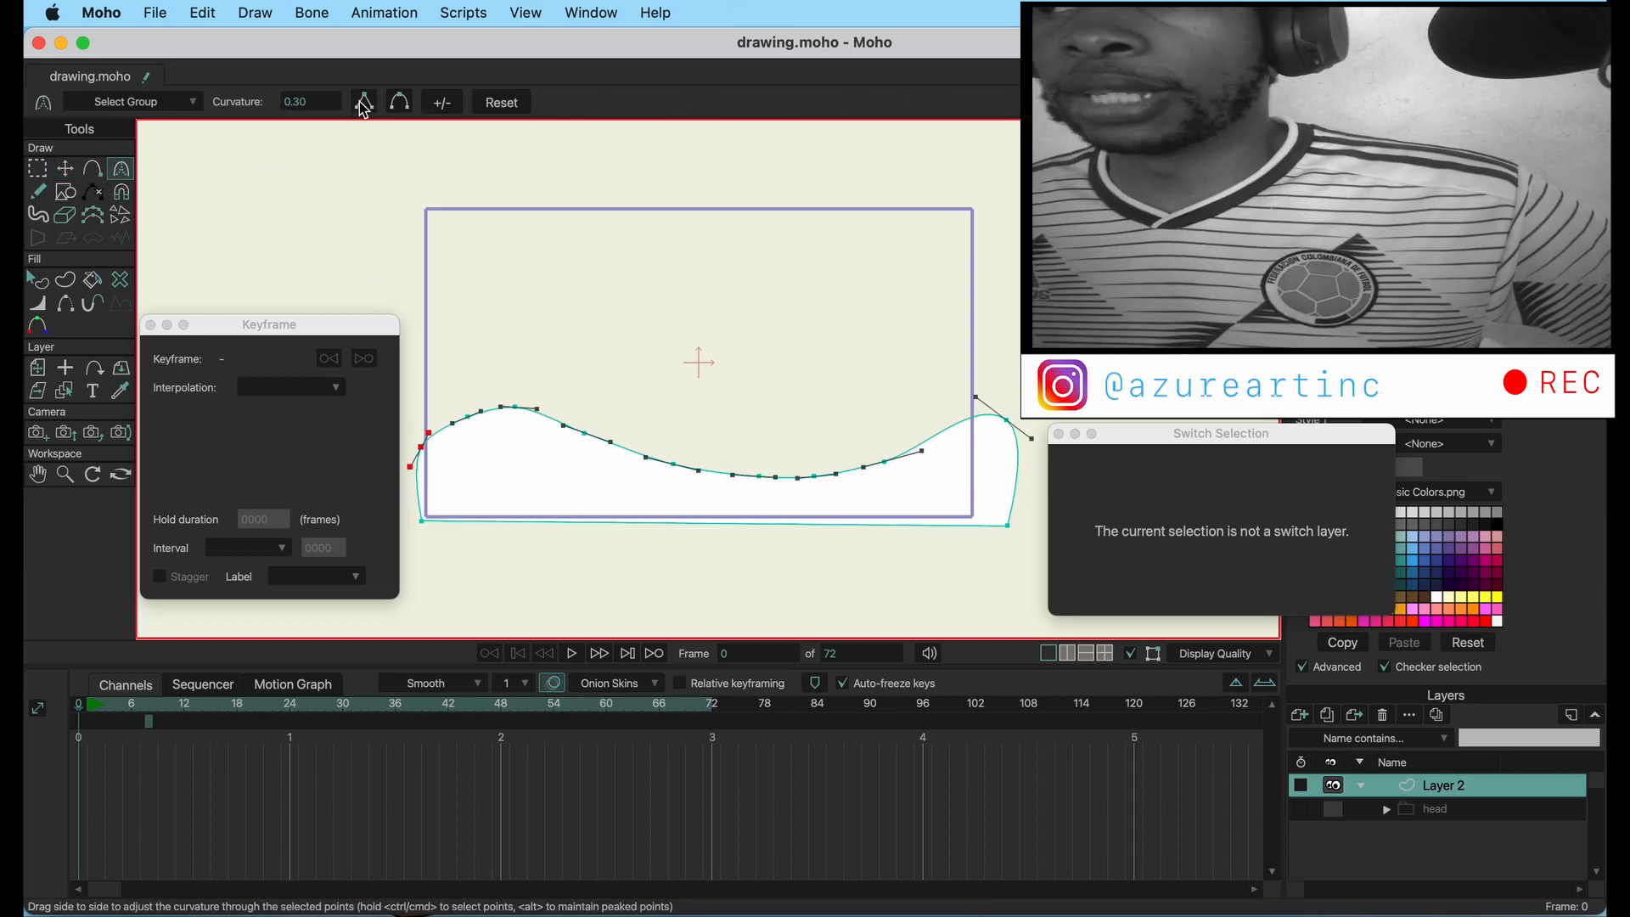
{"action": "left_click", "coordinate": [1004, 424]}
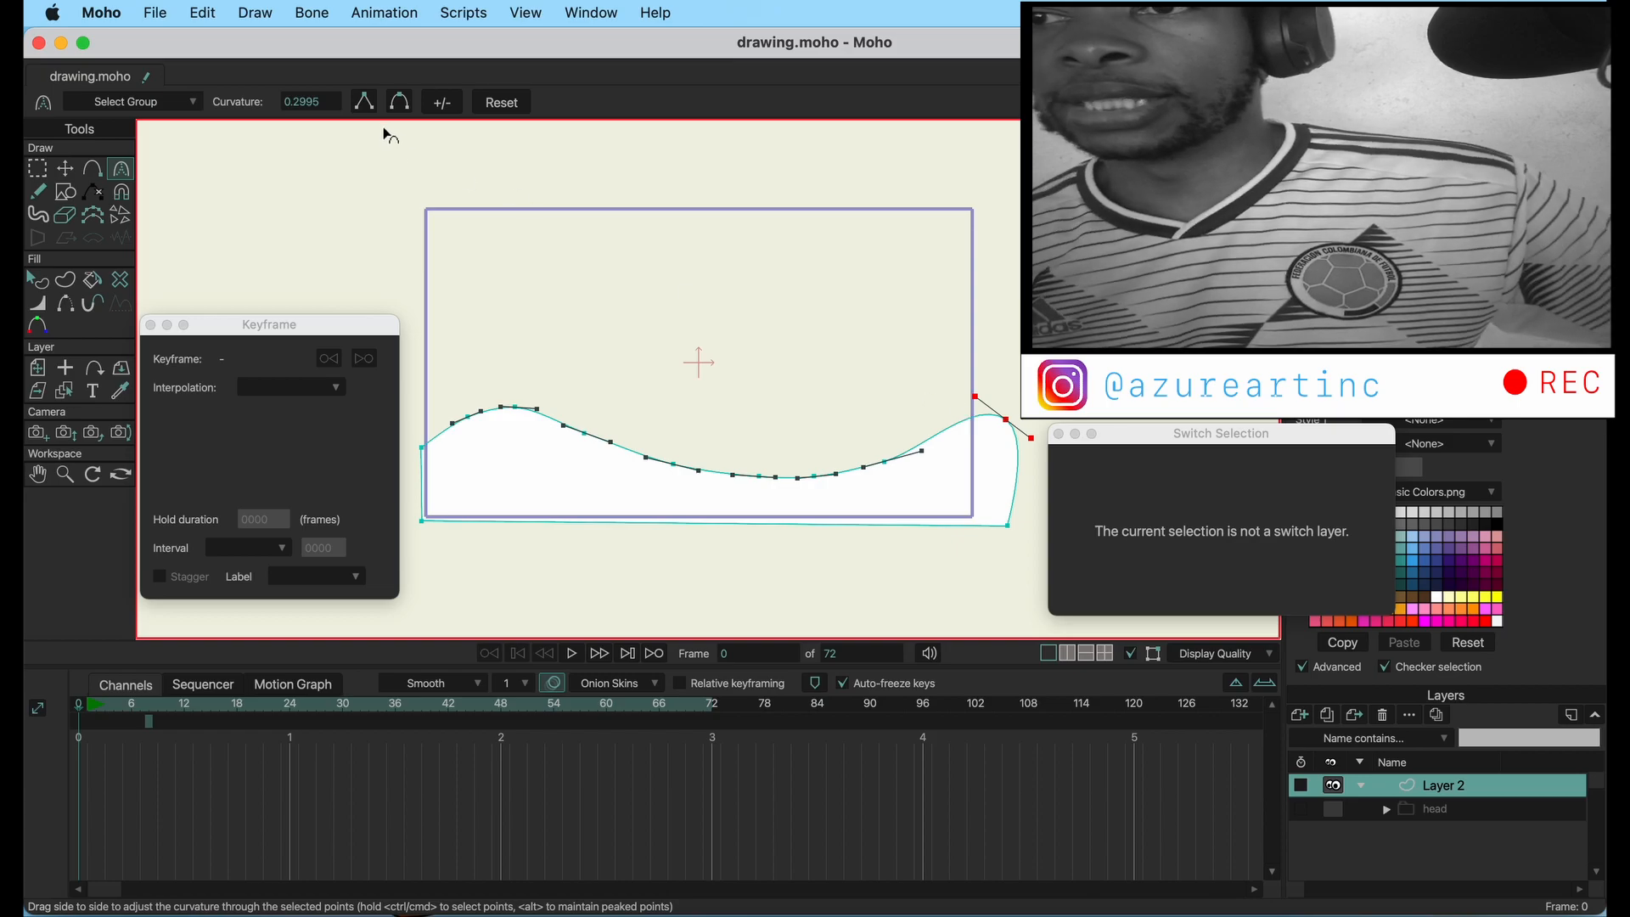
{"action": "left_click", "coordinate": [365, 102]}
- Shift the hill's left edge points slightly outward past the frame and even out the points along the slope and valley
{"action": "left_click", "coordinate": [65, 174]}
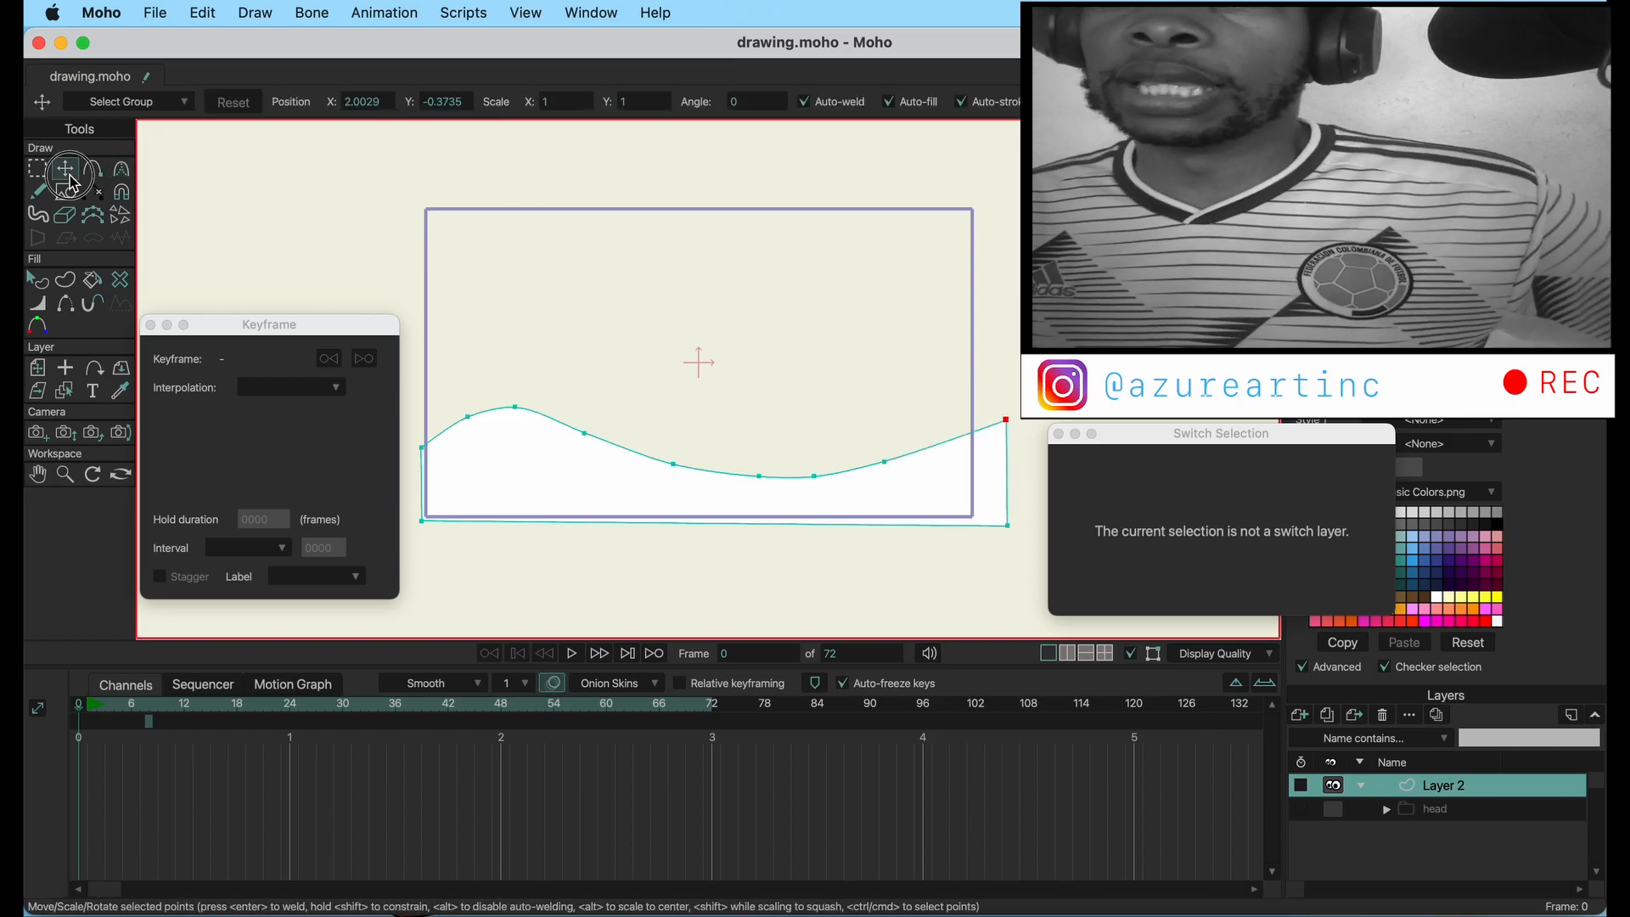
{"action": "left_click_drag", "start_coordinate": [410, 444], "coordinate": [406, 445]}
{"action": "left_click_drag", "start_coordinate": [417, 519], "coordinate": [412, 519]}
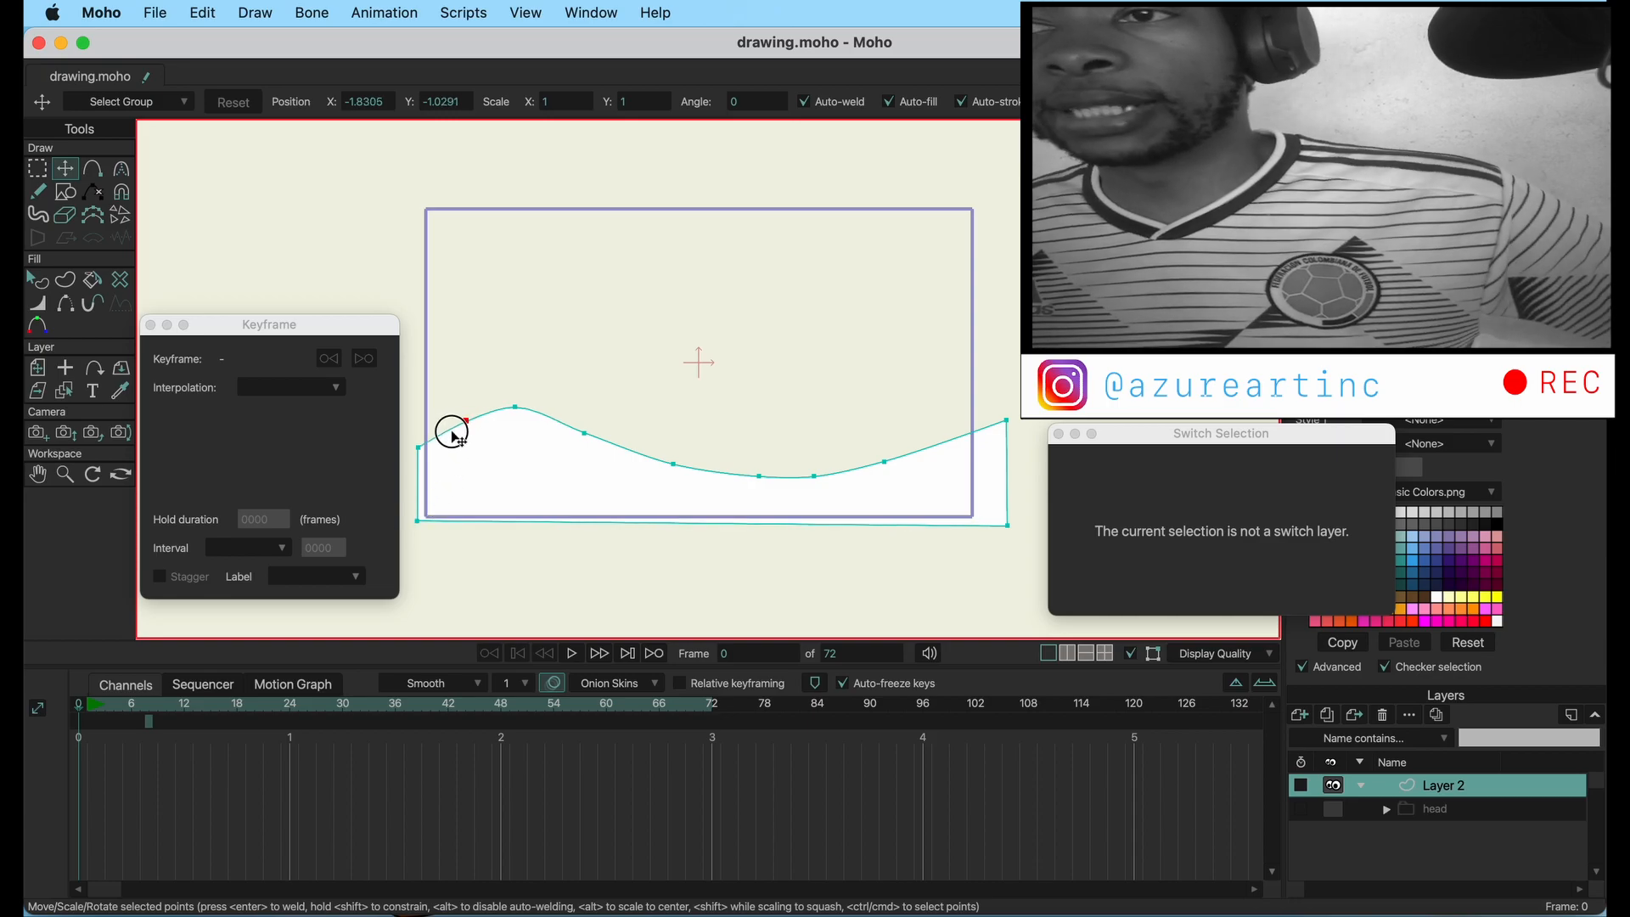
{"action": "left_click", "coordinate": [467, 418]}
{"action": "left_click", "coordinate": [675, 465]}
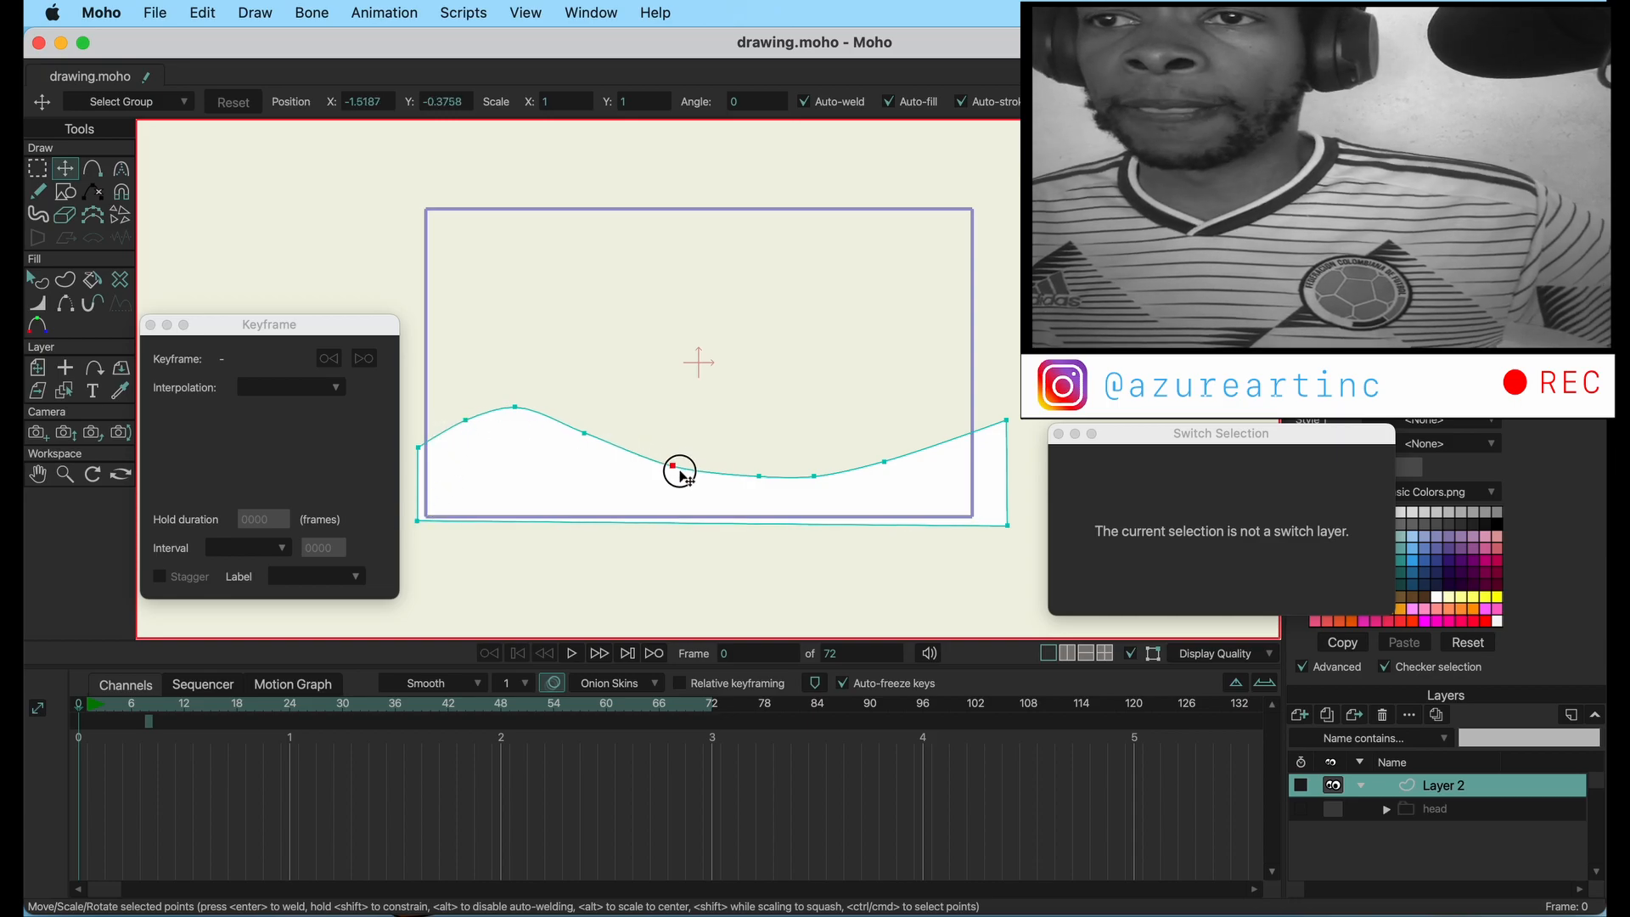
{"action": "left_click", "coordinate": [757, 477]}
{"action": "left_click", "coordinate": [815, 477]}
{"action": "left_click", "coordinate": [884, 463]}
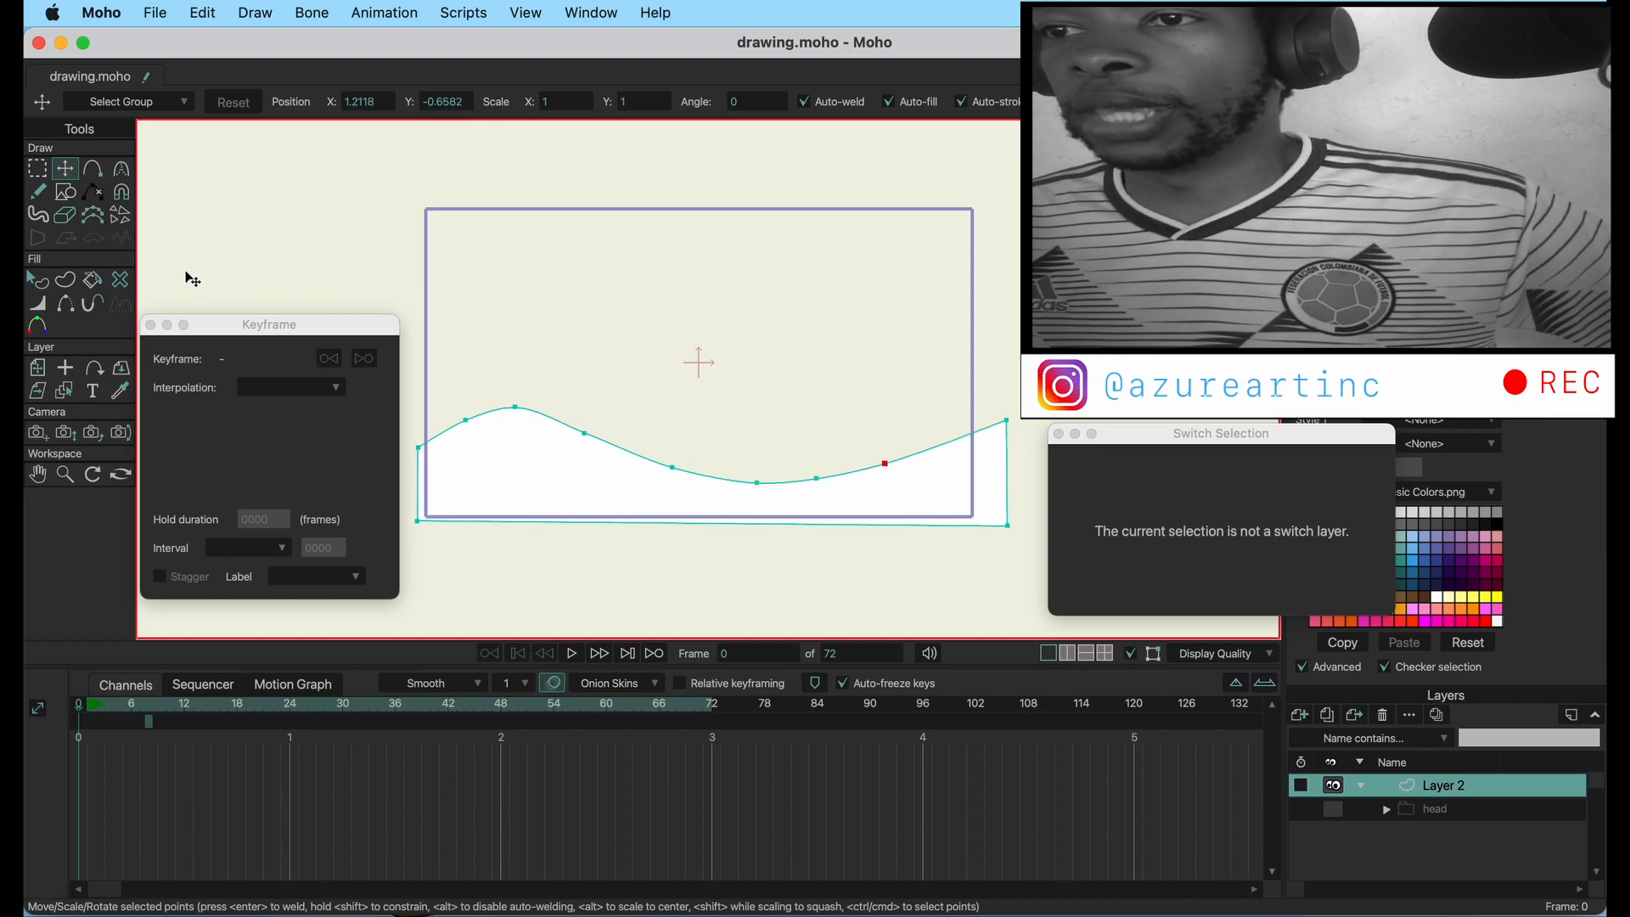
- Select the hill shape for styling and rearrange the Switch Selection and actions windows
{"action": "left_click", "coordinate": [38, 279]}
{"action": "left_click", "coordinate": [716, 513]}
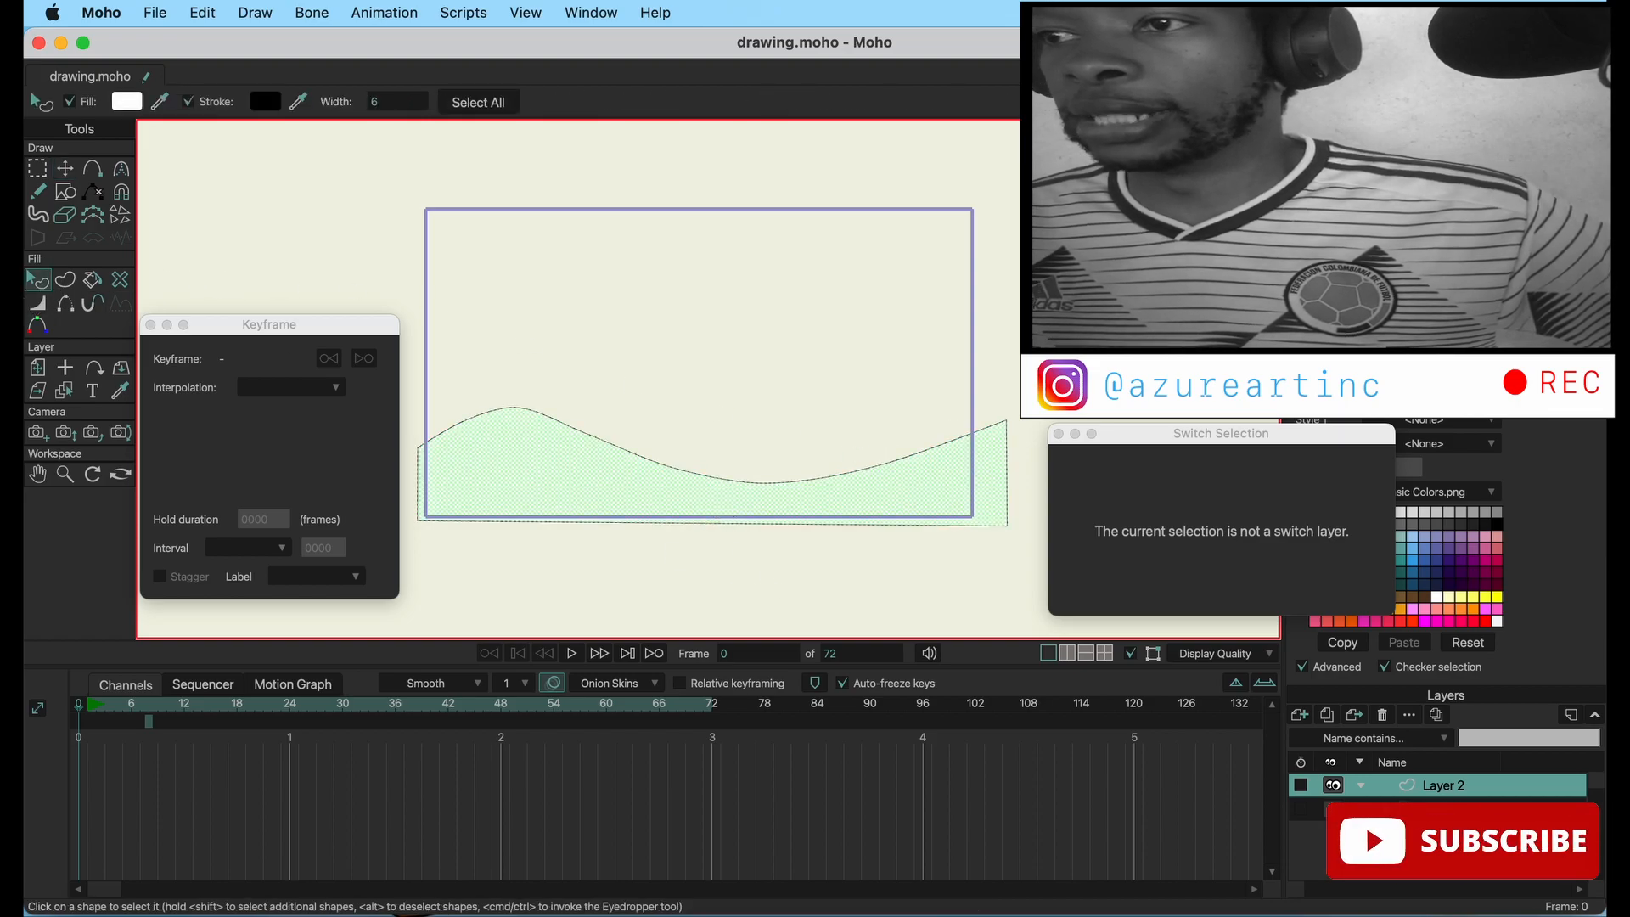
{"action": "left_click_drag", "start_coordinate": [1327, 439], "coordinate": [1271, 519]}
{"action": "left_click_drag", "start_coordinate": [1222, 146], "coordinate": [1142, 146]}
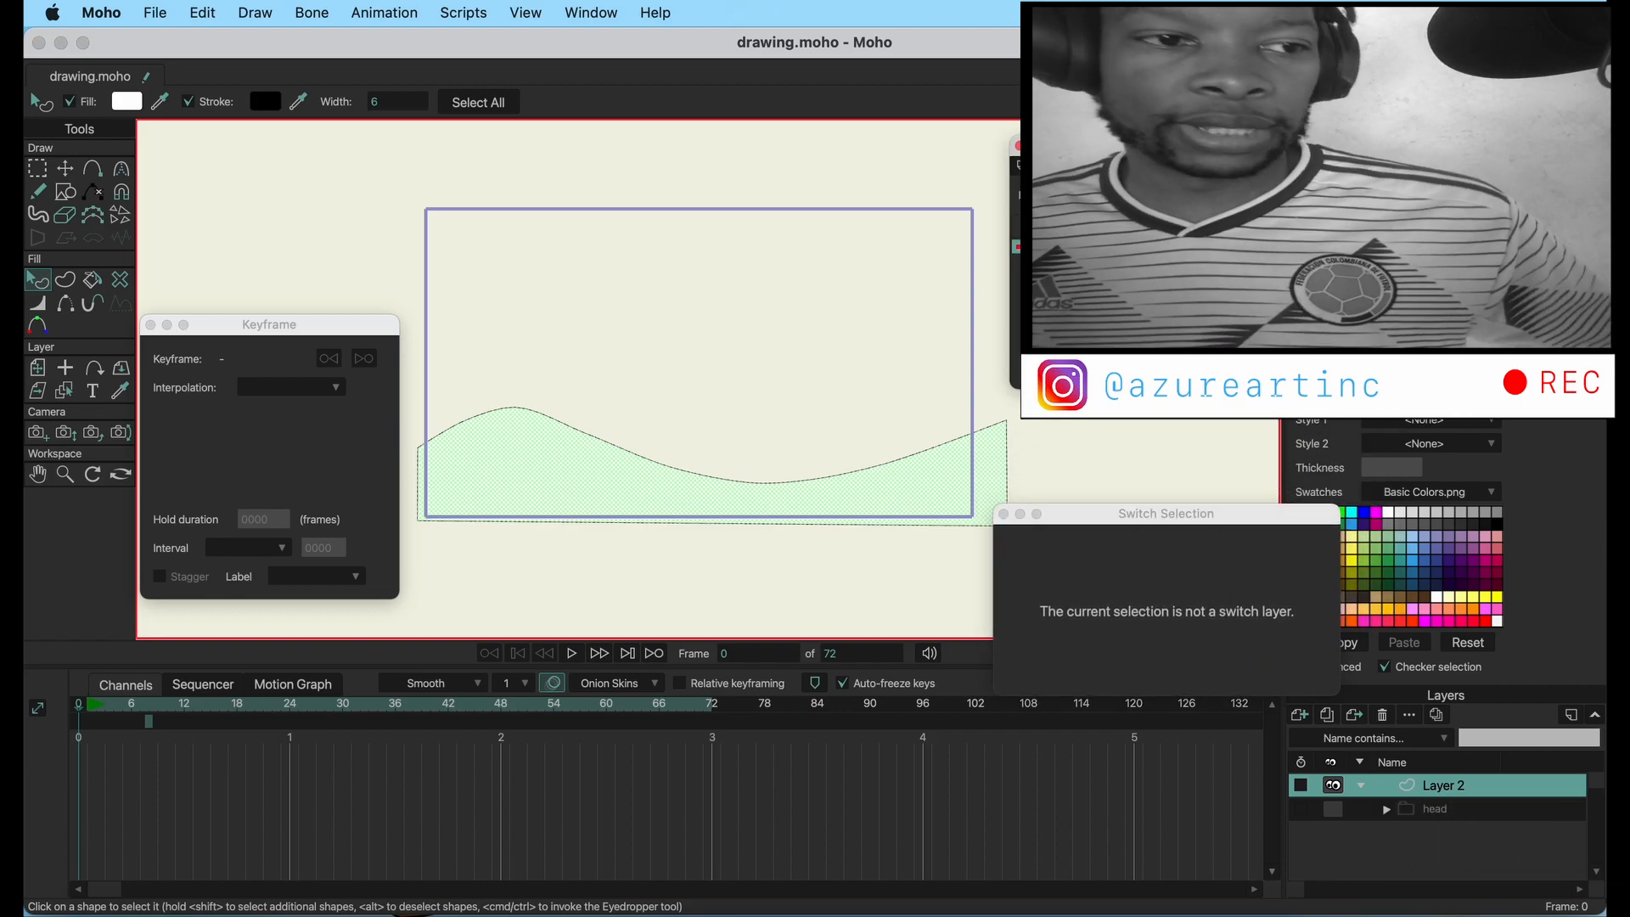
{"action": "left_click", "coordinate": [1453, 373]}
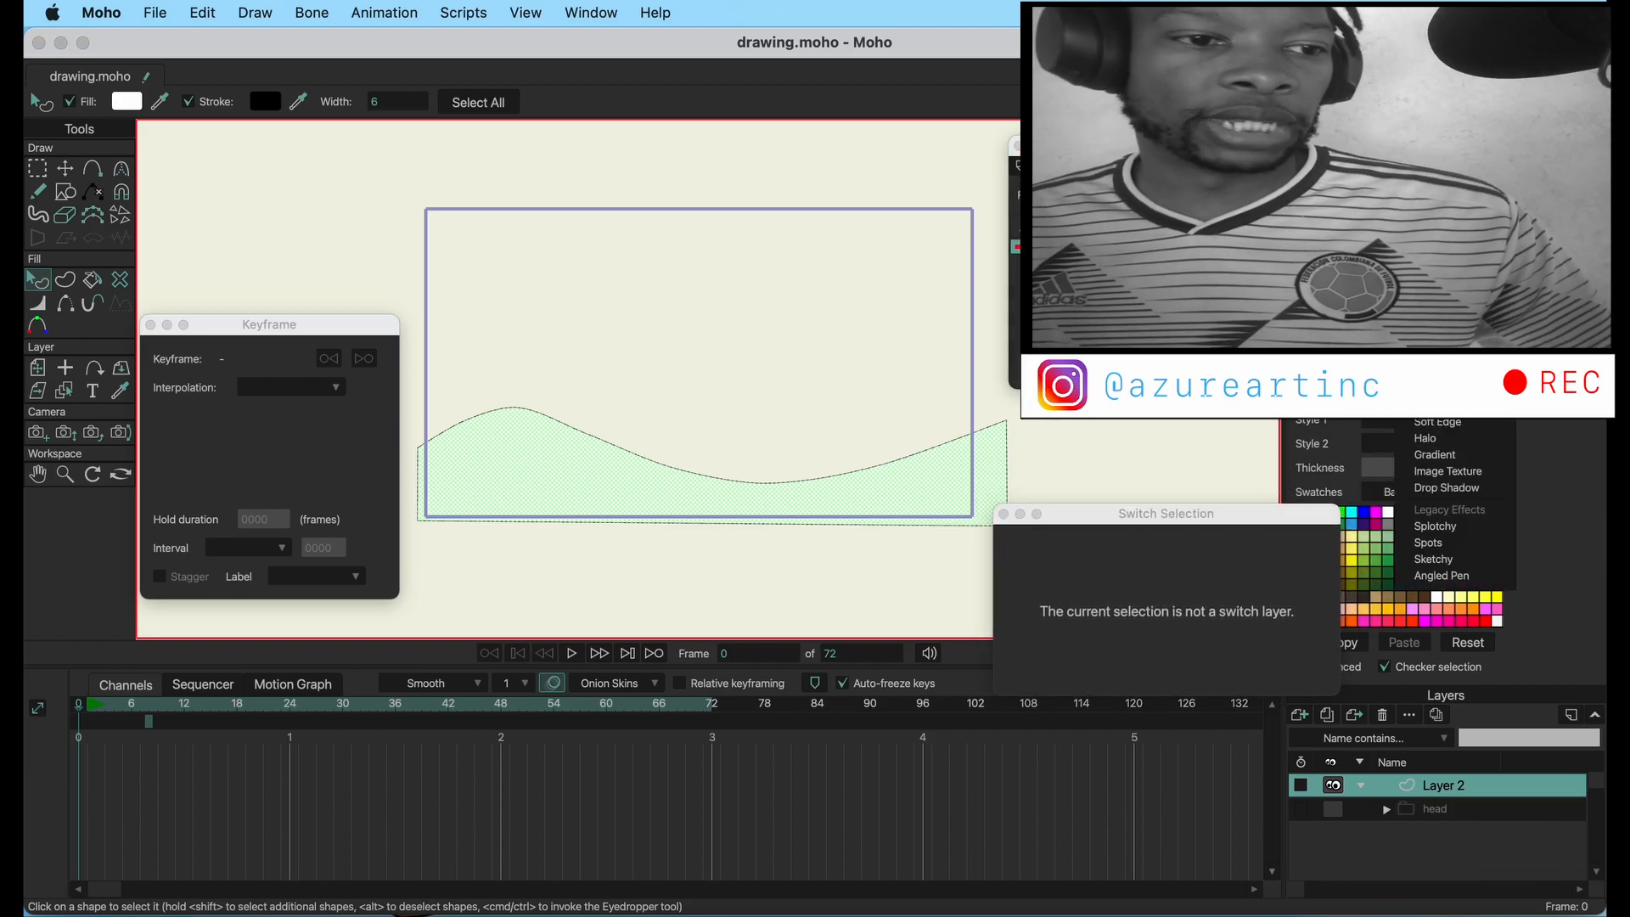
{"action": "left_click", "coordinate": [1437, 456]}
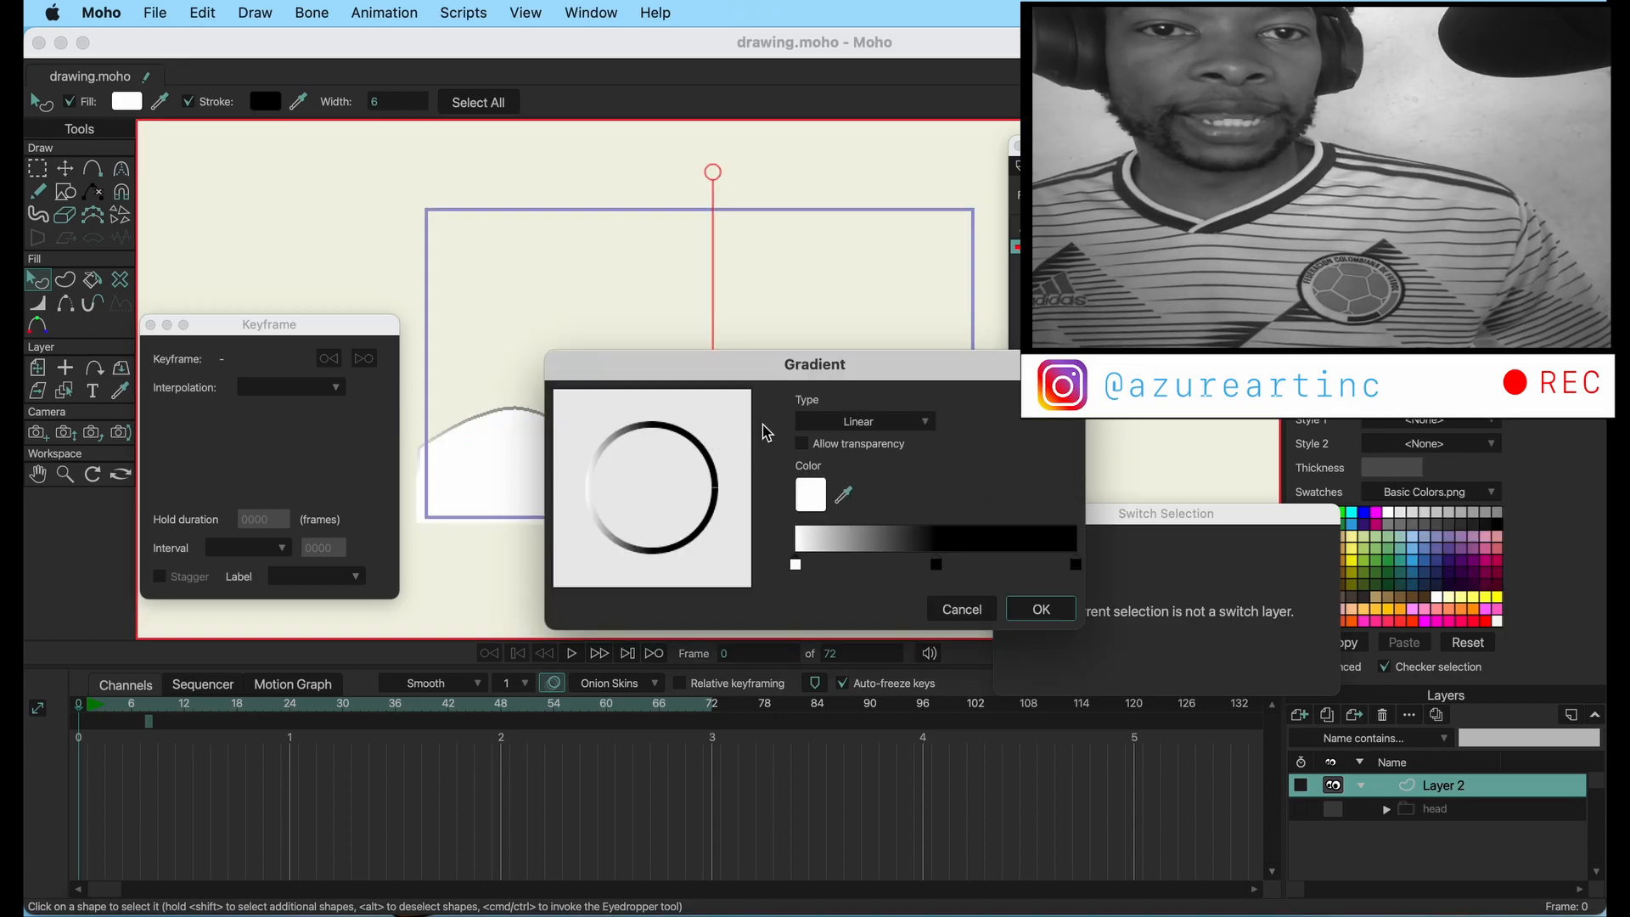
{"action": "left_click", "coordinate": [976, 611]}
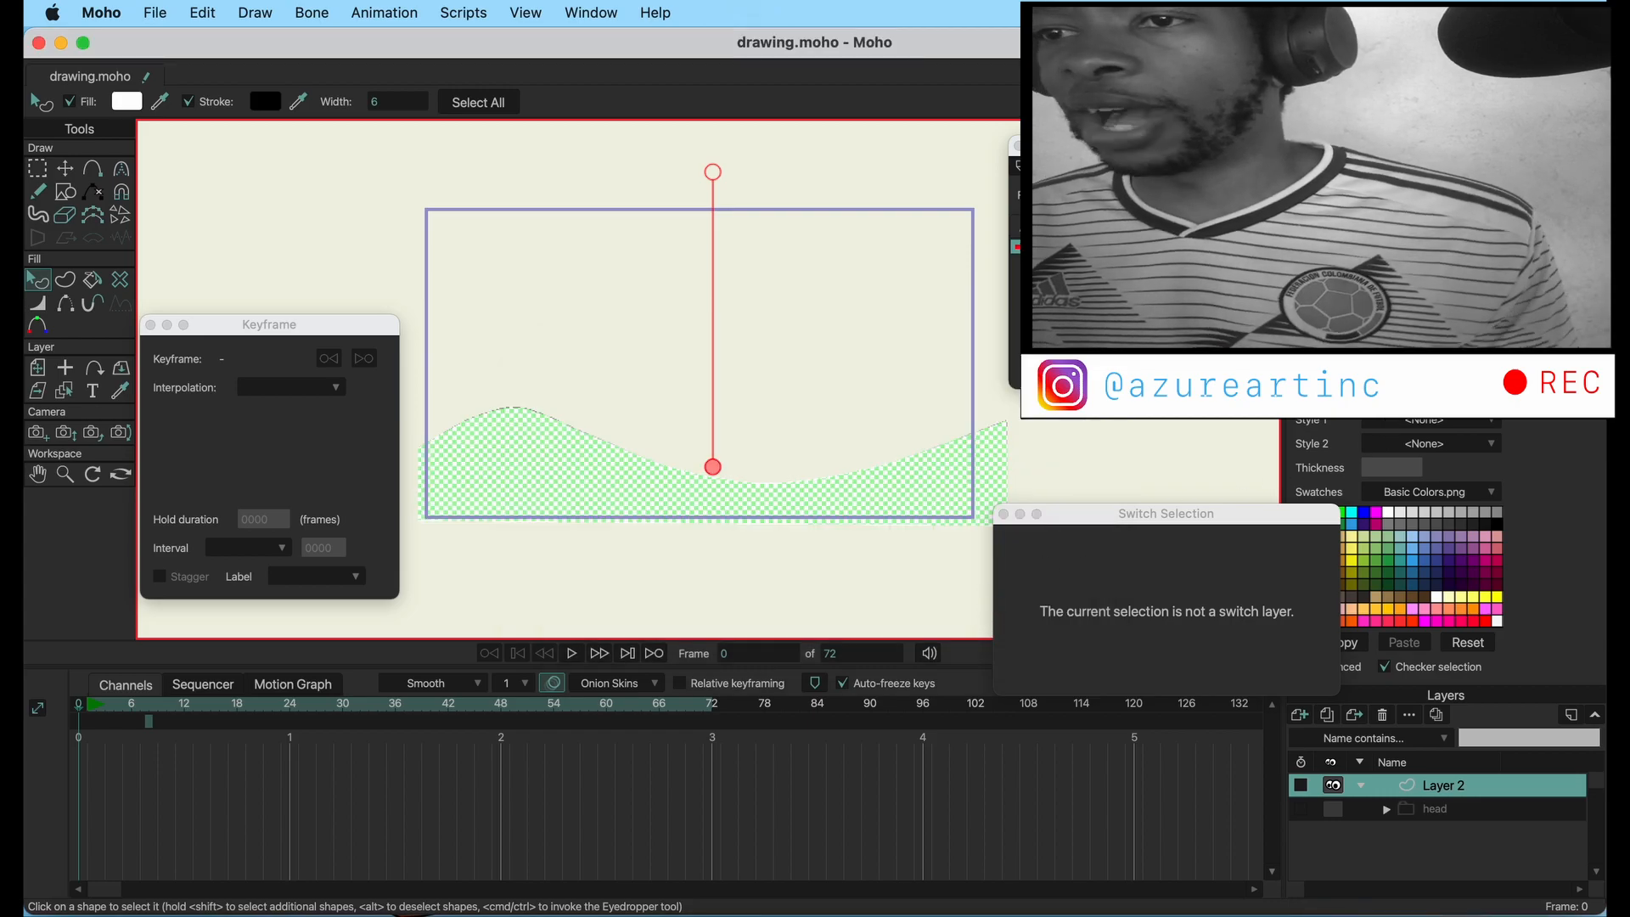
{"action": "left_click", "coordinate": [1472, 346]}
{"action": "left_click", "coordinate": [1475, 387]}
- Apply a linear Gradient effect to the hill's fill and set the first colour stop to dark green 053202
{"action": "left_click", "coordinate": [1472, 346]}
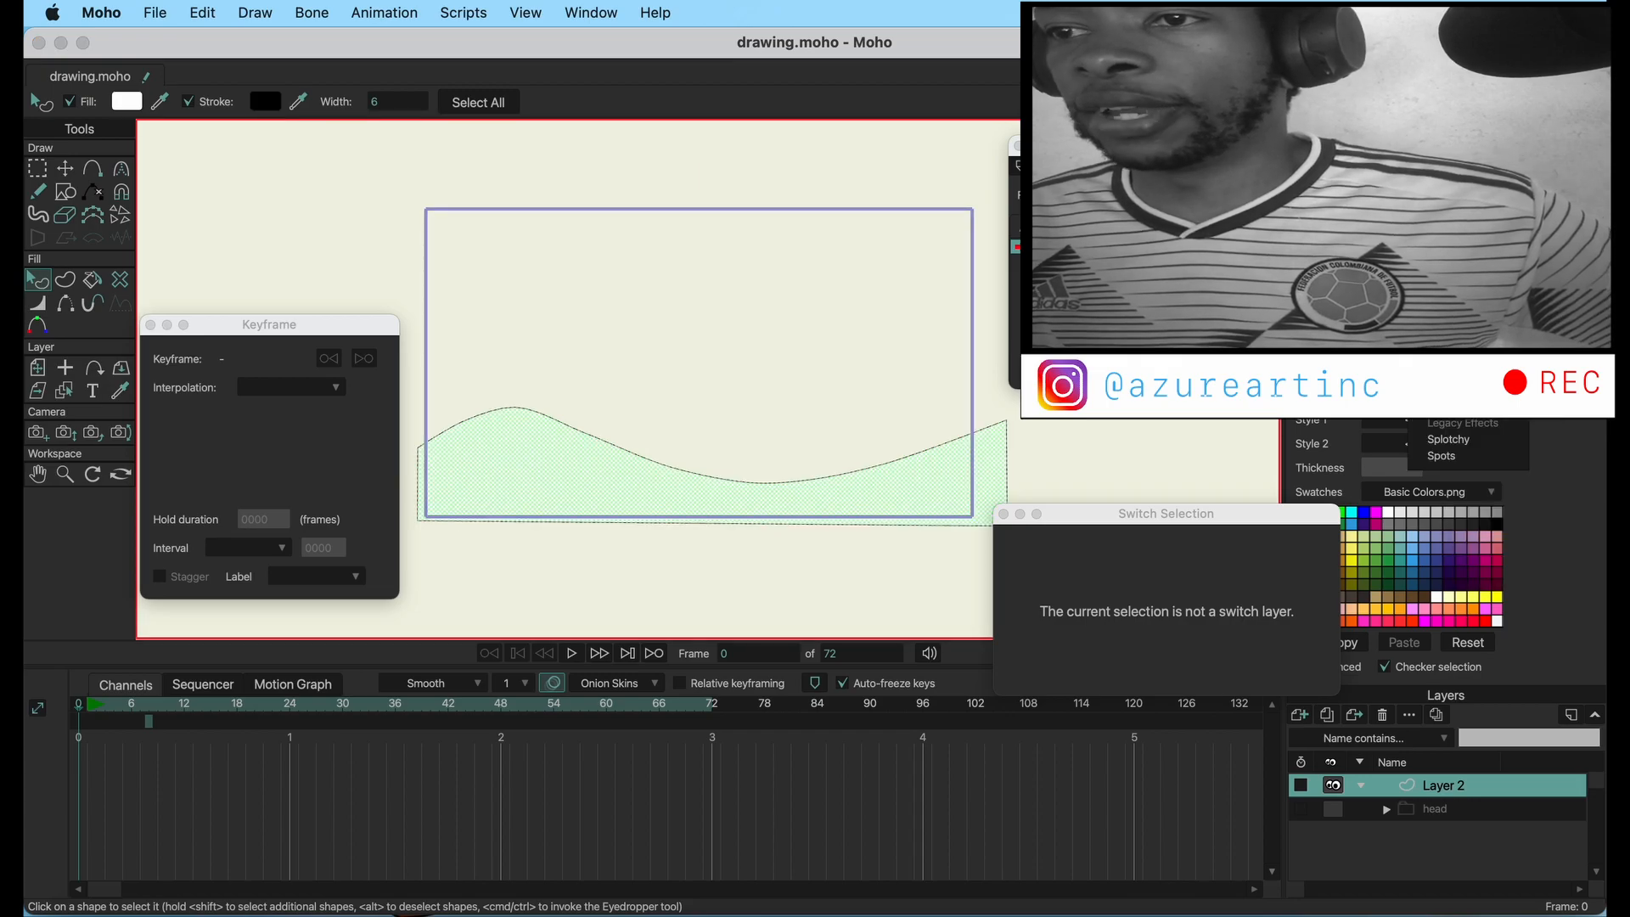
{"action": "left_click", "coordinate": [1453, 365]}
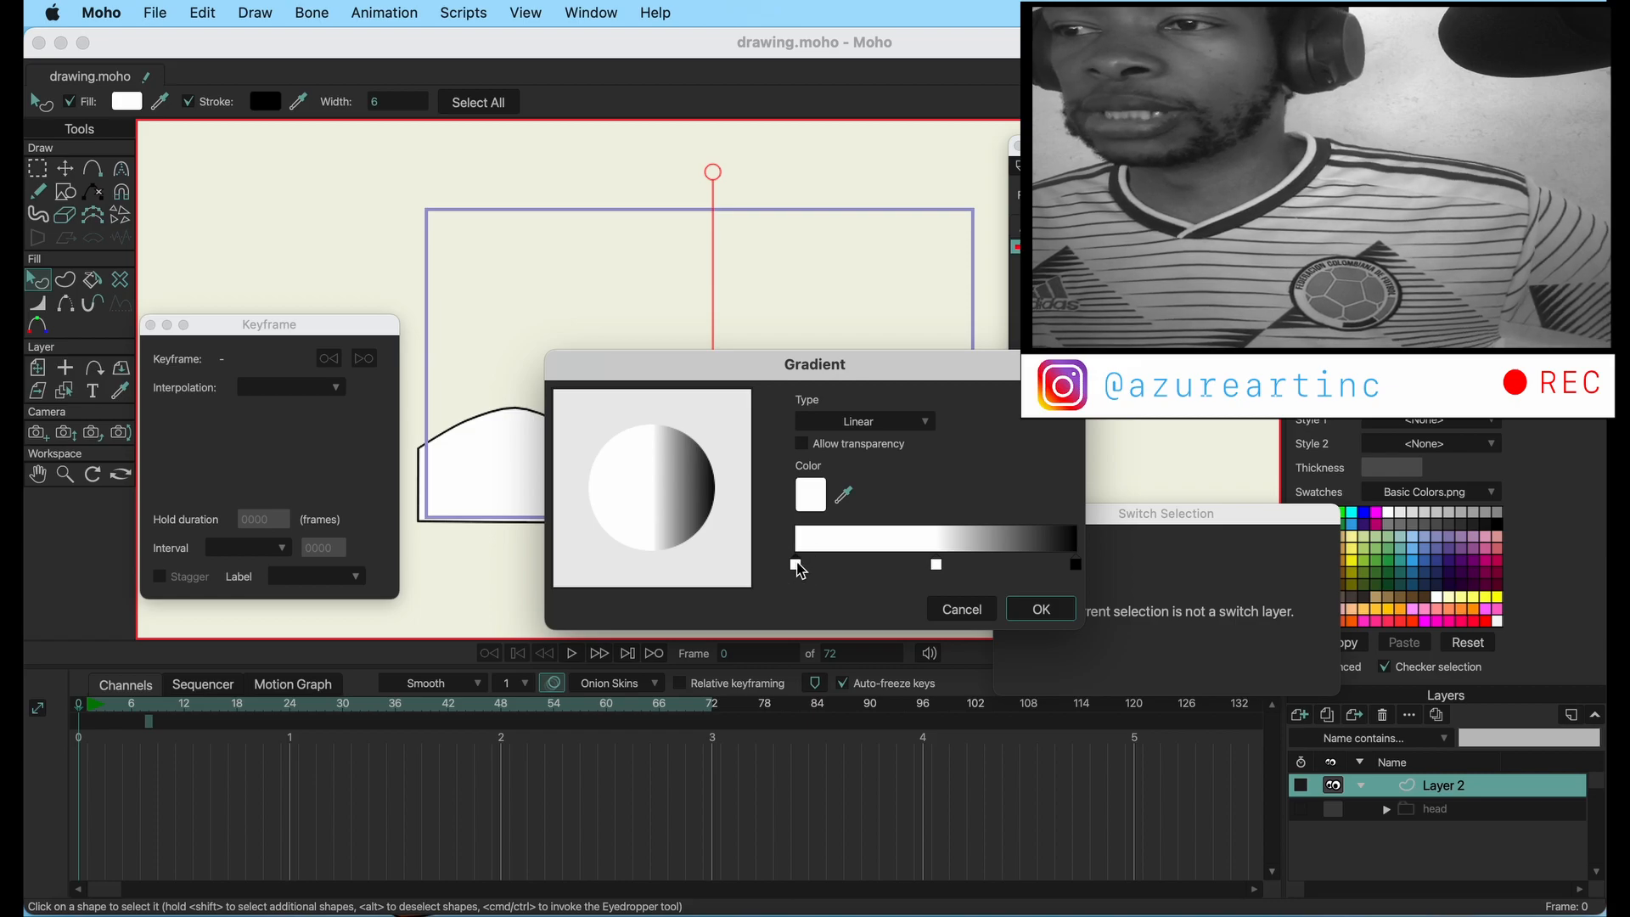
{"action": "double_click", "coordinate": [797, 564]}
{"action": "left_click", "coordinate": [1165, 489]}
{"action": "left_click", "coordinate": [1164, 465]}
{"action": "mouse_move", "coordinate": [1132, 526]}
{"action": "left_mouse_down"}
{"action": "mouse_move", "coordinate": [1124, 552]}
{"action": "mouse_move", "coordinate": [1136, 508]}
{"action": "left_mouse_up"}
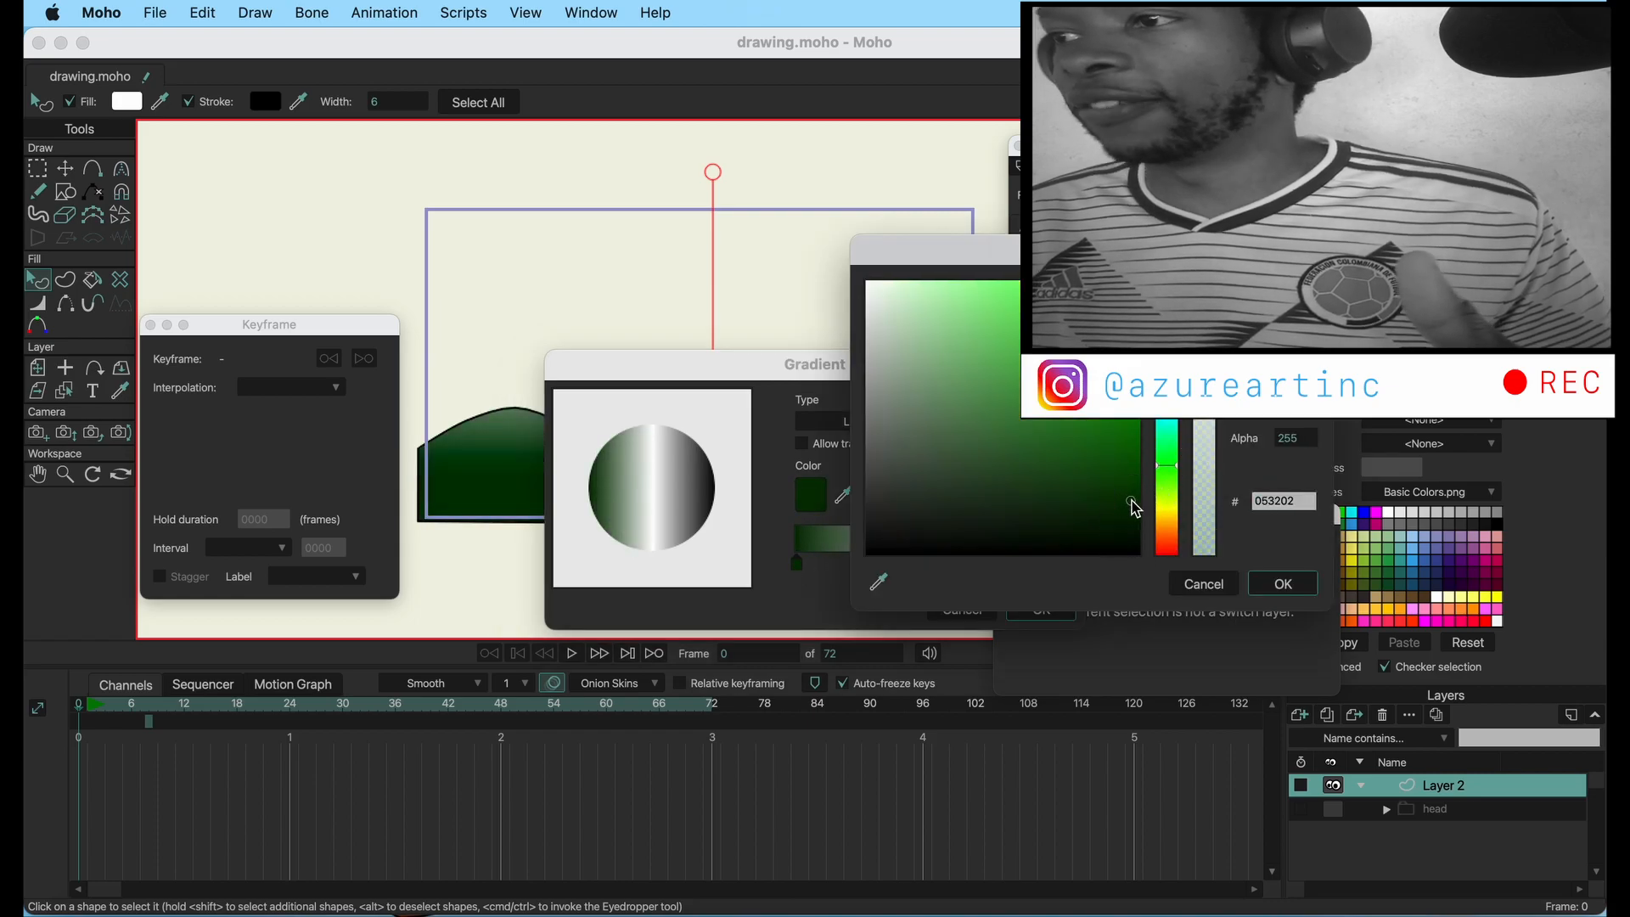
{"action": "left_click", "coordinate": [1283, 583]}
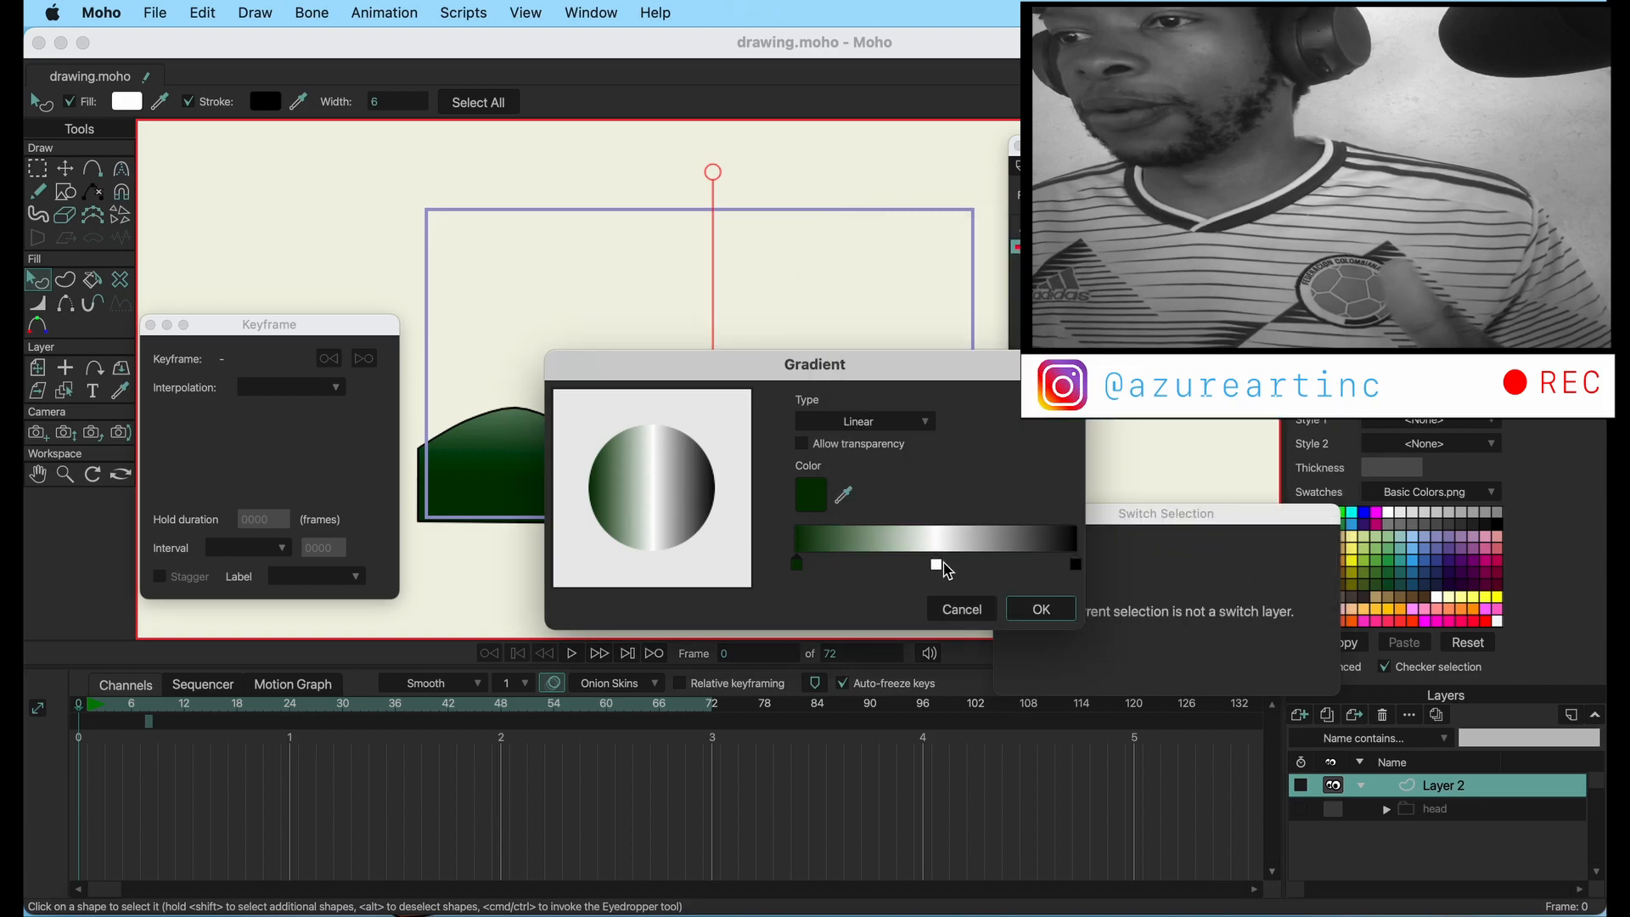
- Change the gradient's middle colour stop from white to a dark green
{"action": "left_click", "coordinate": [939, 564]}
{"action": "double_click", "coordinate": [941, 566]}
{"action": "left_click_drag", "start_coordinate": [1169, 449], "coordinate": [1119, 486]}
{"action": "left_click", "coordinate": [1278, 586]}
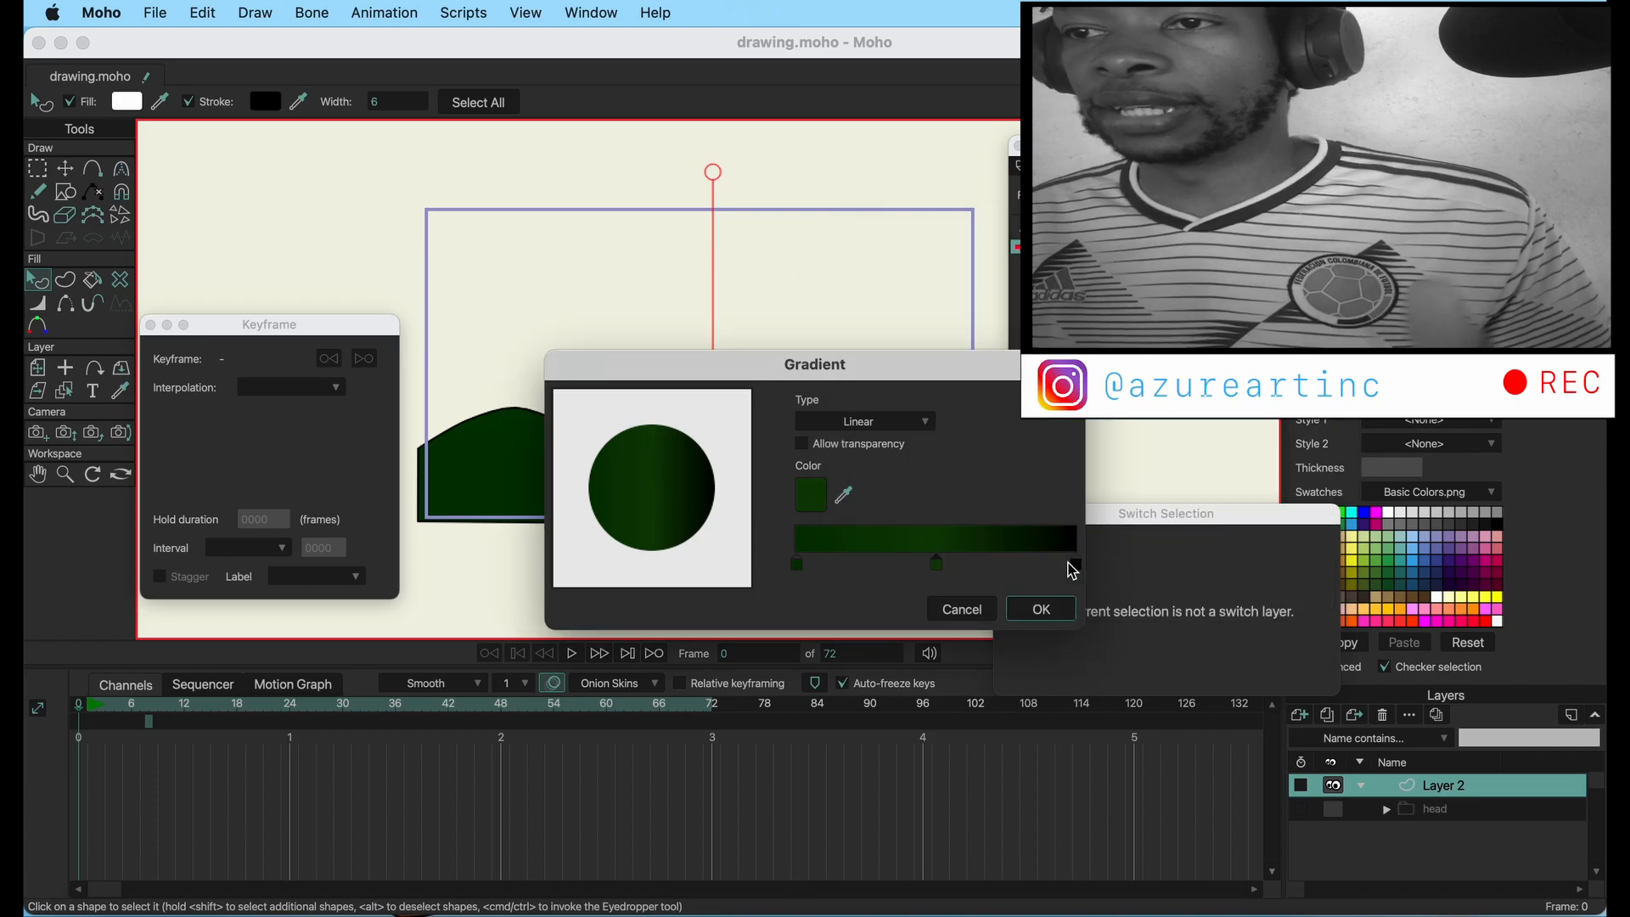
- Set the gradient's last colour stop to green 01A04C and apply the gradient to the hill
{"action": "double_click", "coordinate": [1076, 565]}
{"action": "left_click_drag", "start_coordinate": [1171, 475], "coordinate": [1169, 439]}
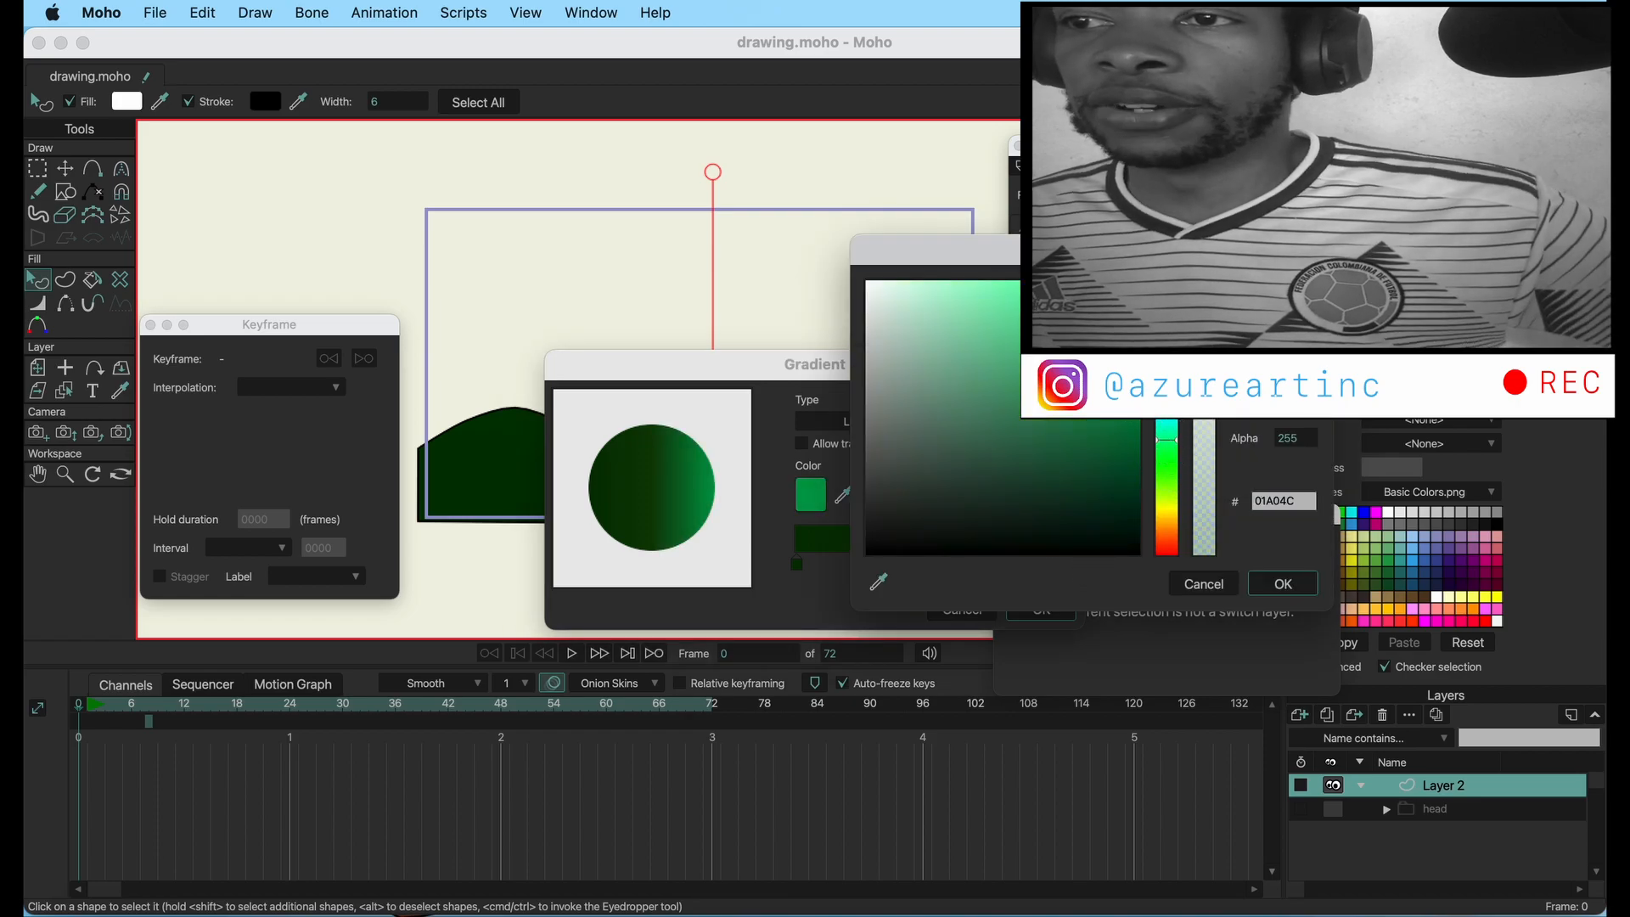
{"action": "left_click", "coordinate": [1280, 582]}
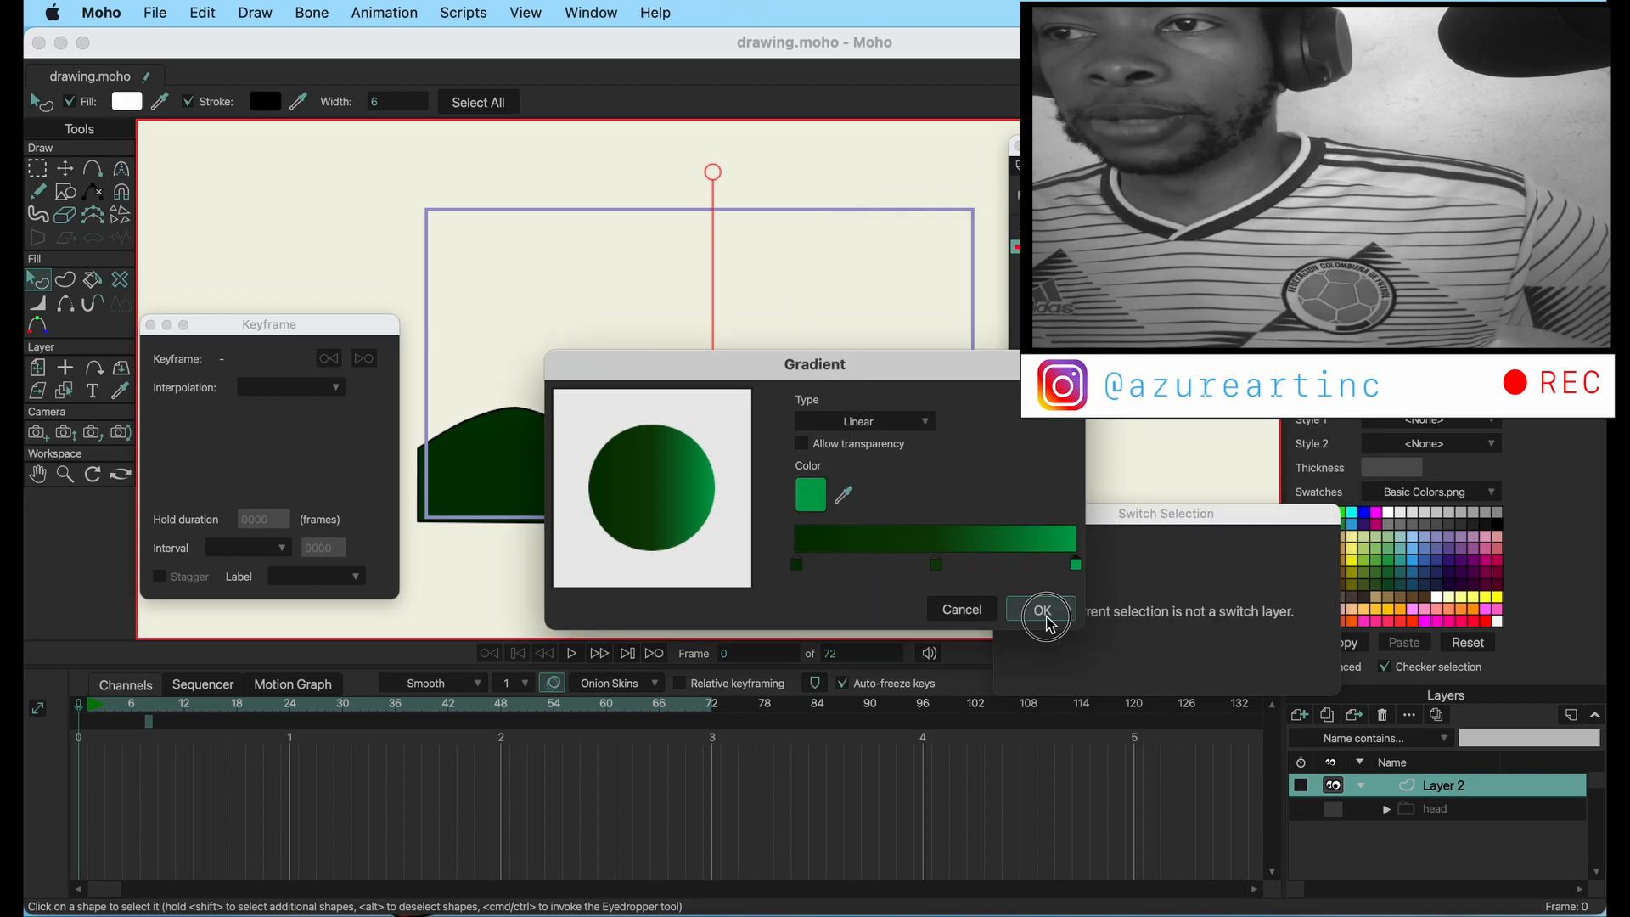
{"action": "left_click", "coordinate": [947, 611]}
{"action": "left_click", "coordinate": [705, 540]}
{"action": "left_click", "coordinate": [705, 515]}
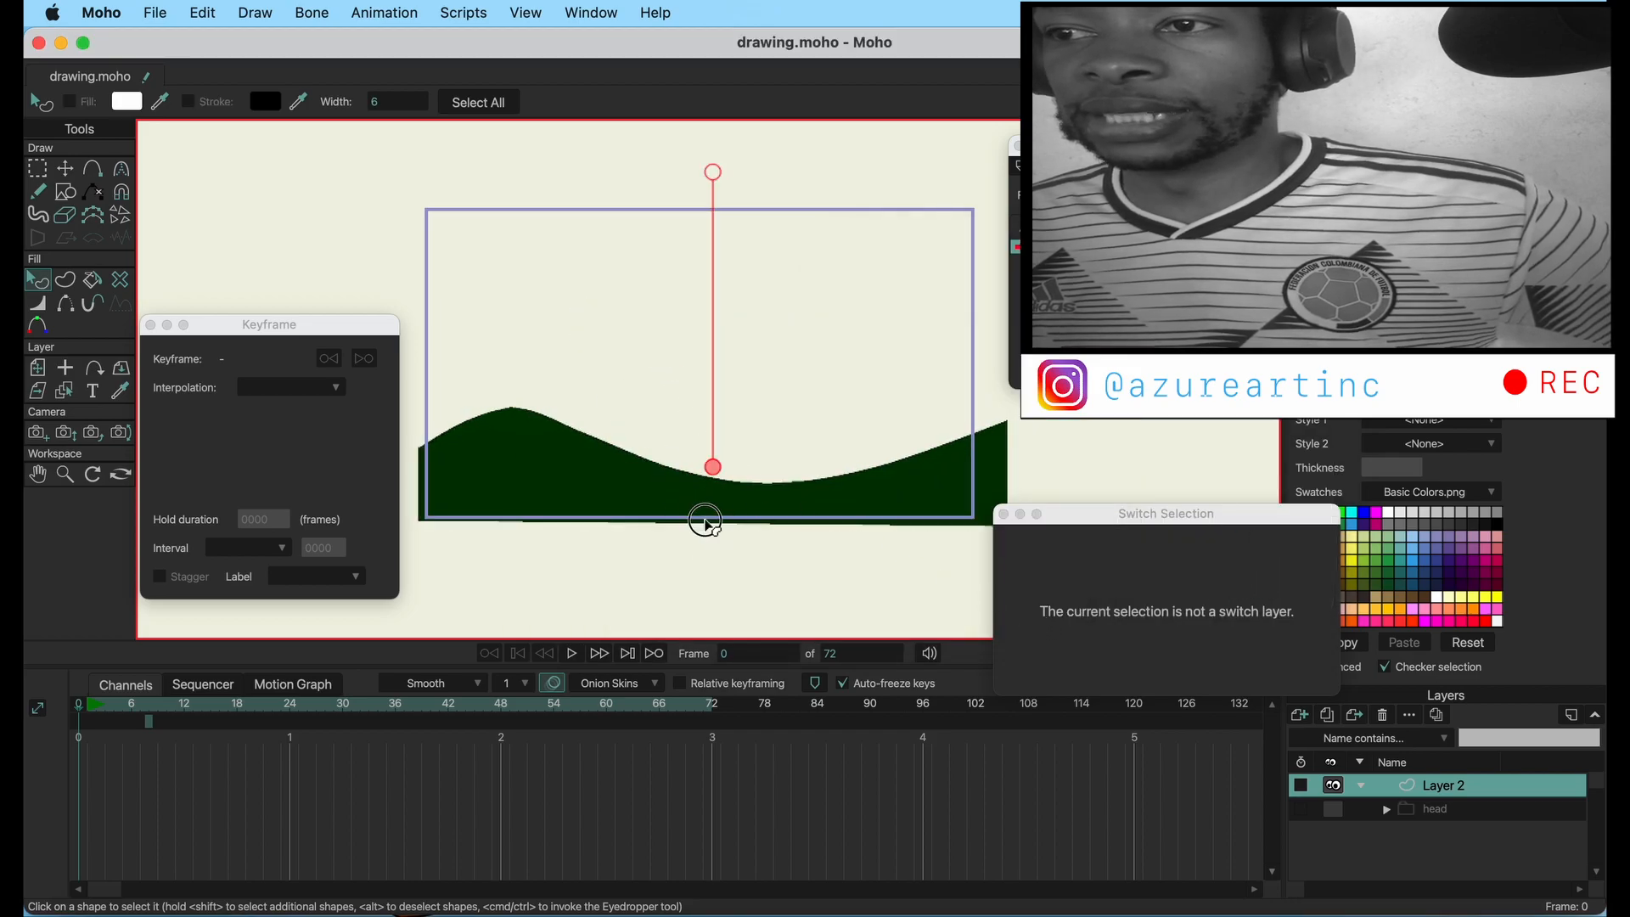
- Reposition the hill's gradient handles to run from just below the hill up to the valley's edge
{"action": "left_click", "coordinate": [667, 552]}
{"action": "left_click_drag", "start_coordinate": [713, 466], "coordinate": [658, 589]}
{"action": "left_click_drag", "start_coordinate": [661, 307], "coordinate": [677, 473]}
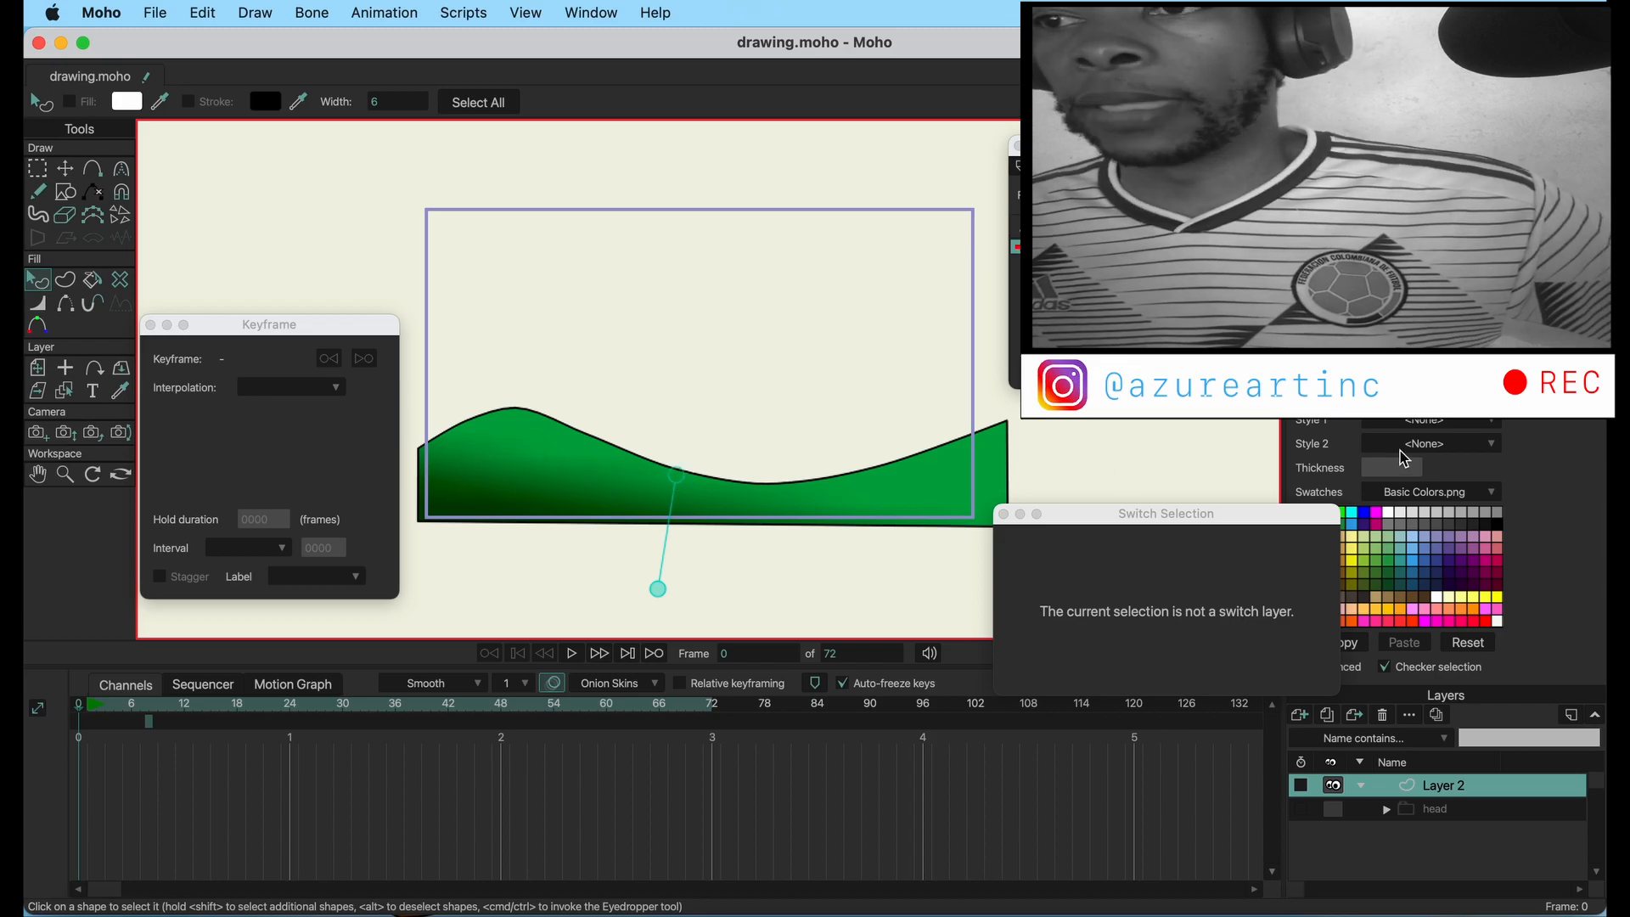
- Remove the gradient effect from the hill's fill, returning it to a plain colour fill
{"action": "left_click", "coordinate": [1441, 246]}
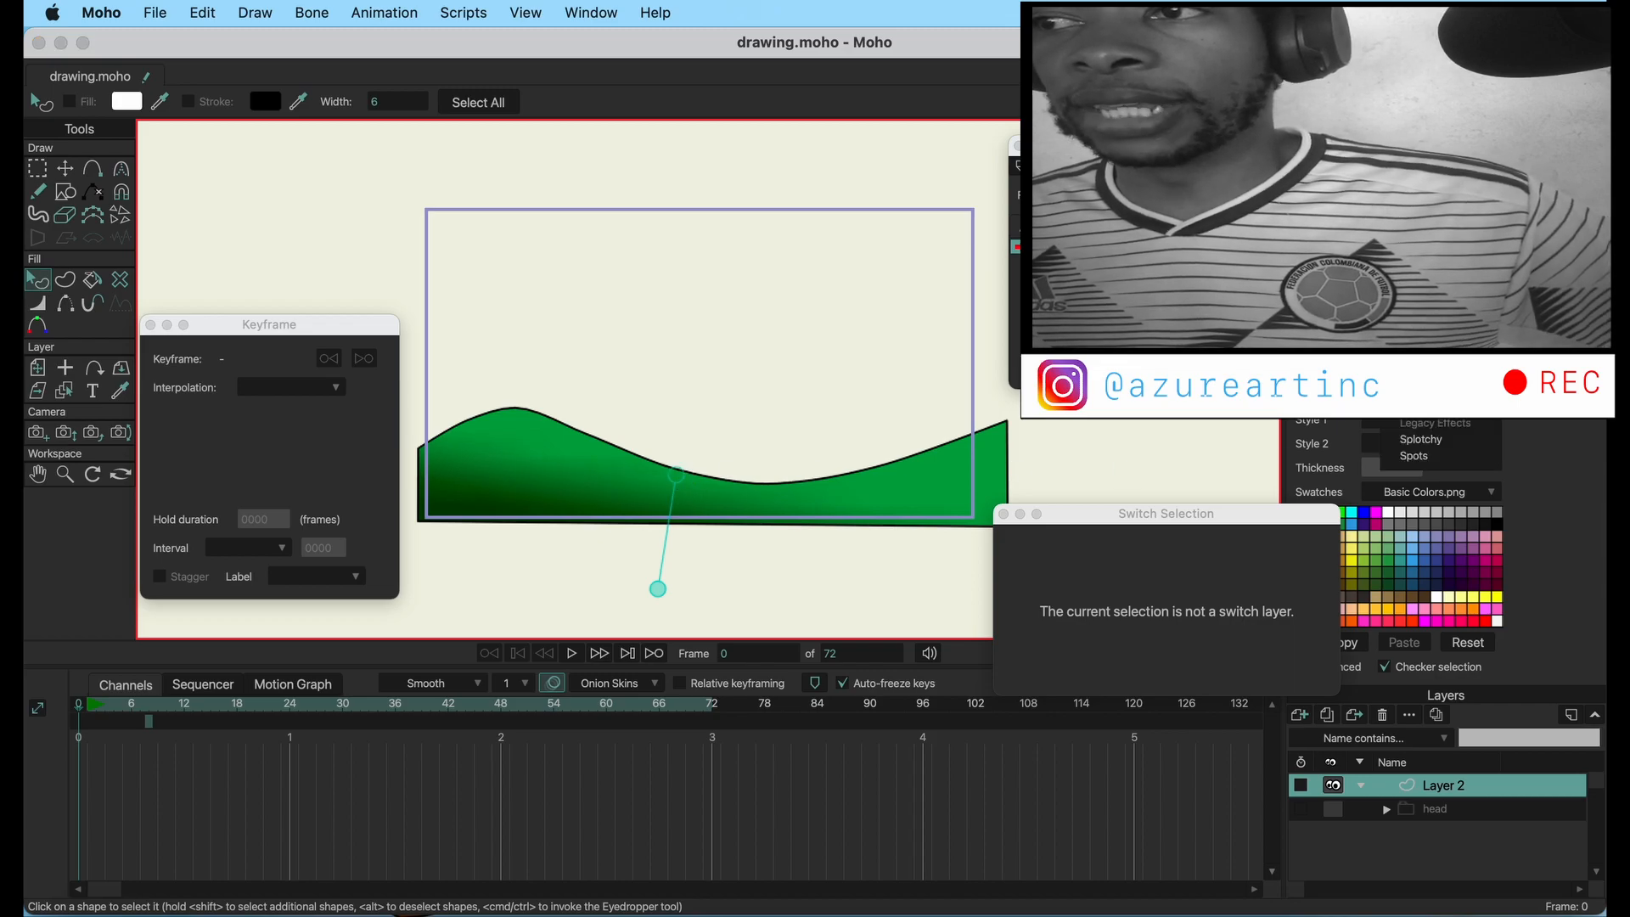
{"action": "left_click", "coordinate": [1434, 298]}
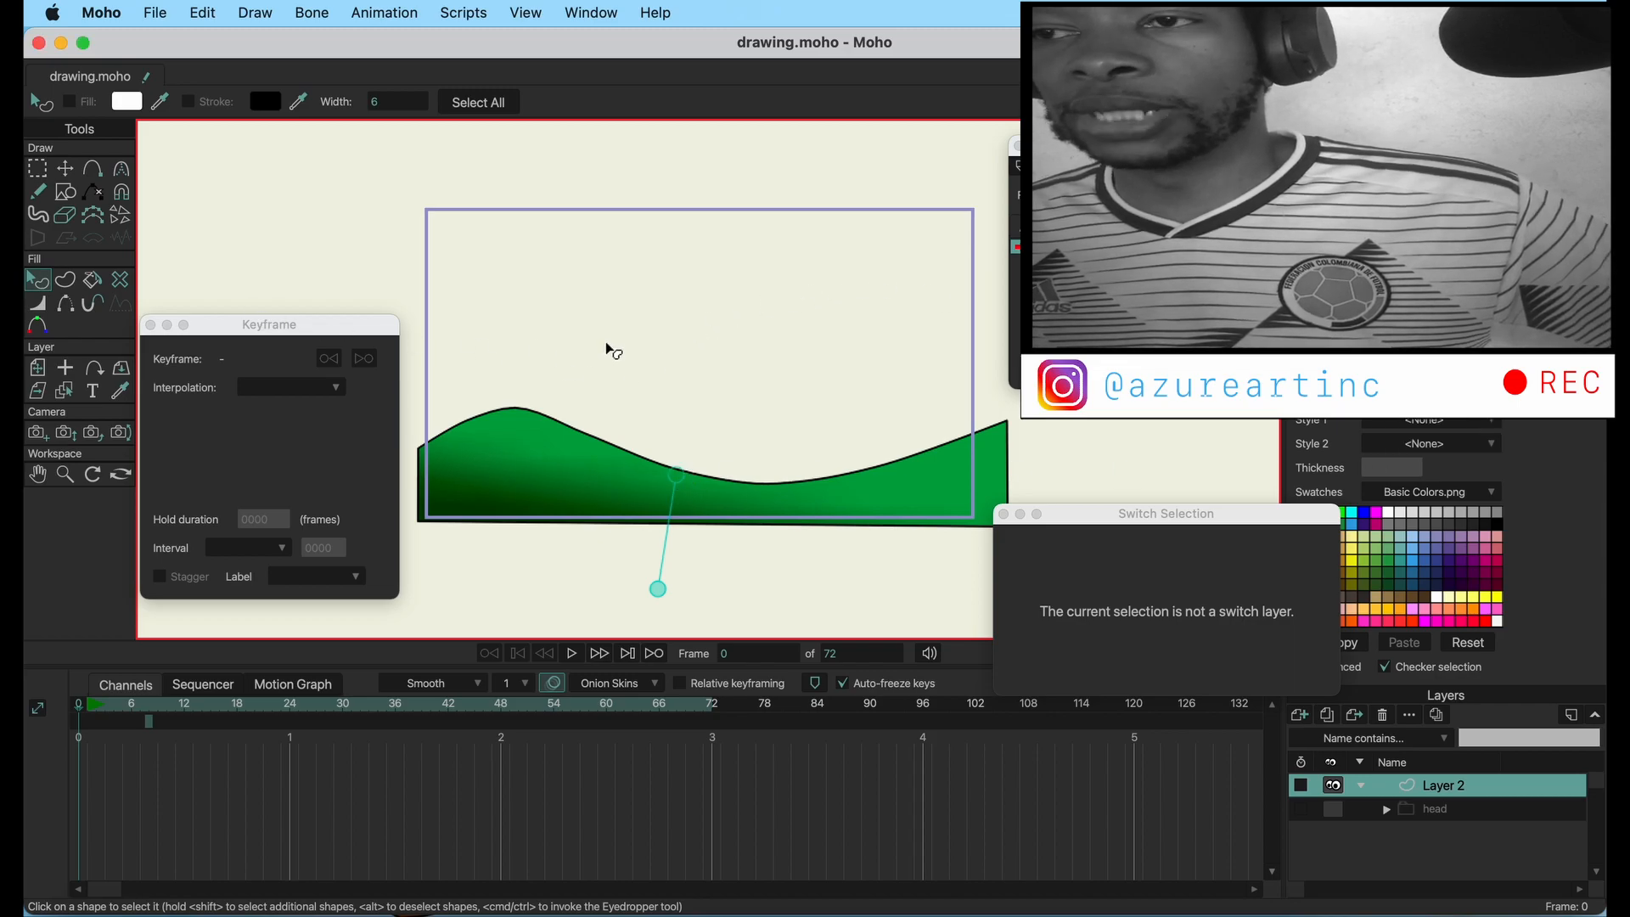
{"action": "left_click", "coordinate": [657, 499]}
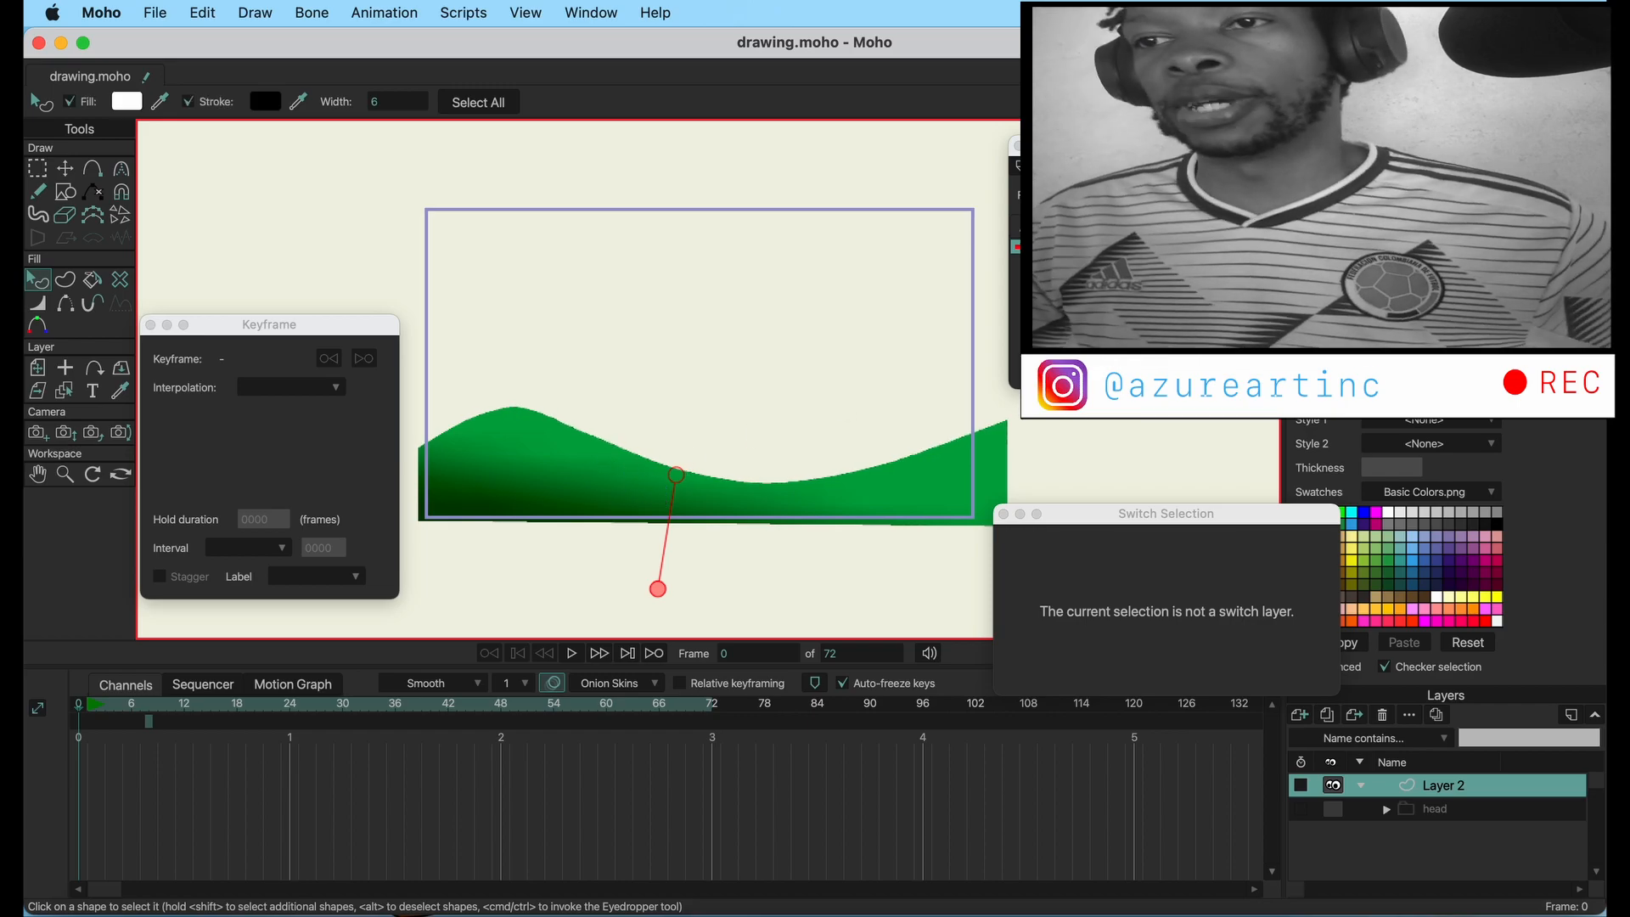
{"action": "left_click", "coordinate": [1445, 255]}
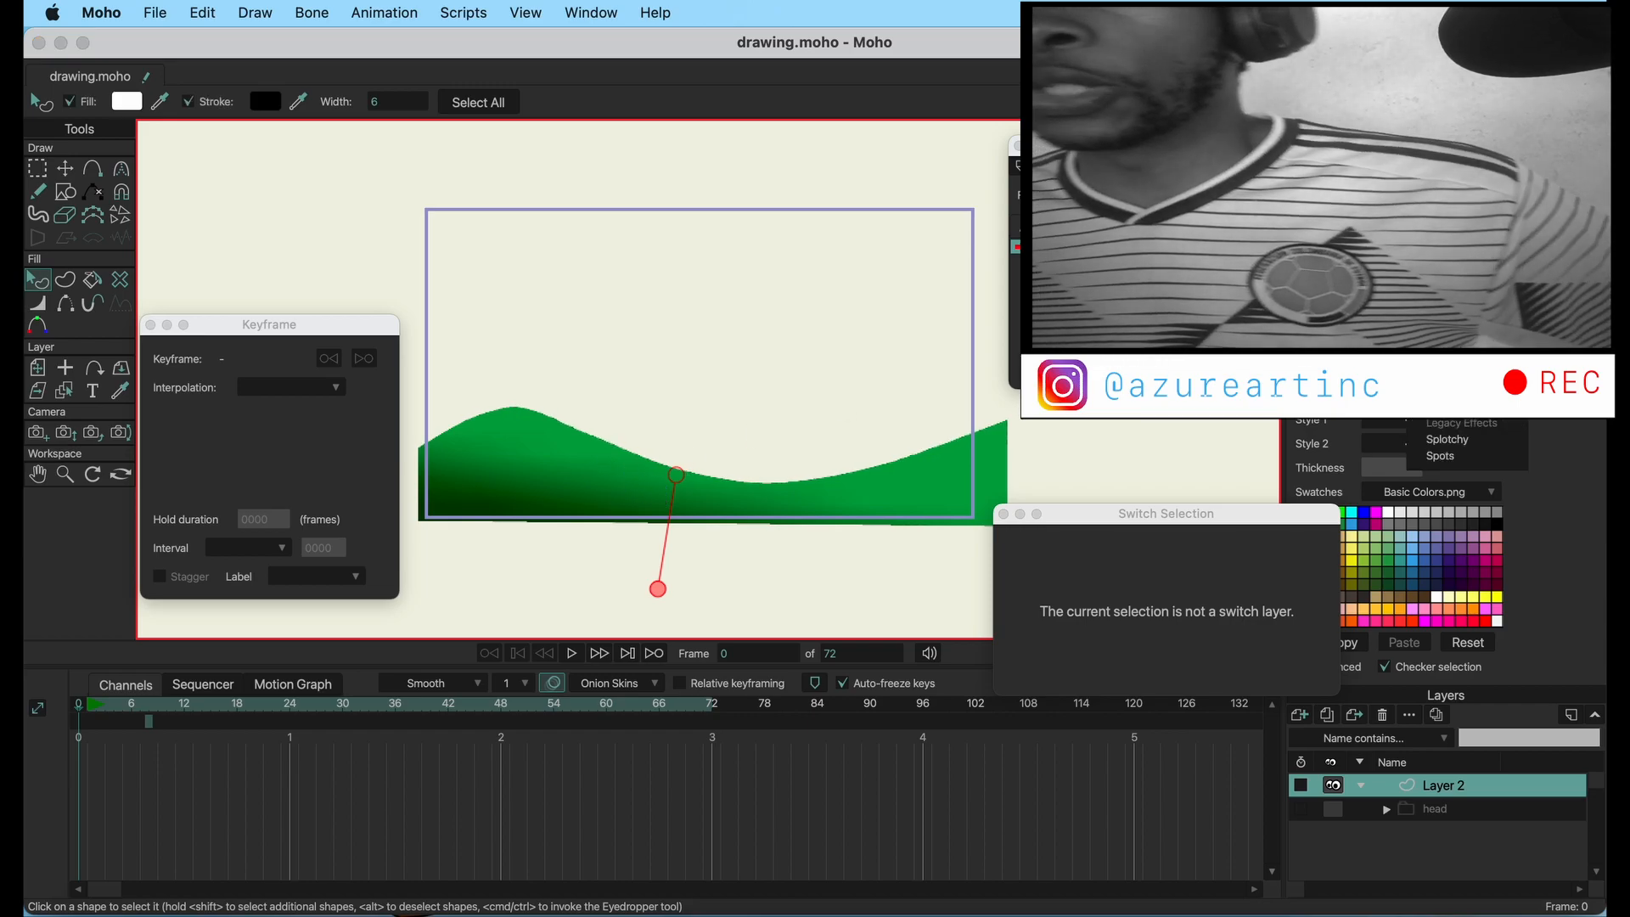
{"action": "left_click", "coordinate": [1439, 291]}
{"action": "left_click", "coordinate": [634, 317]}
- Fill the hill with solid green from the swatches, moving the Switch Selection window out of the way
{"action": "left_click", "coordinate": [598, 454]}
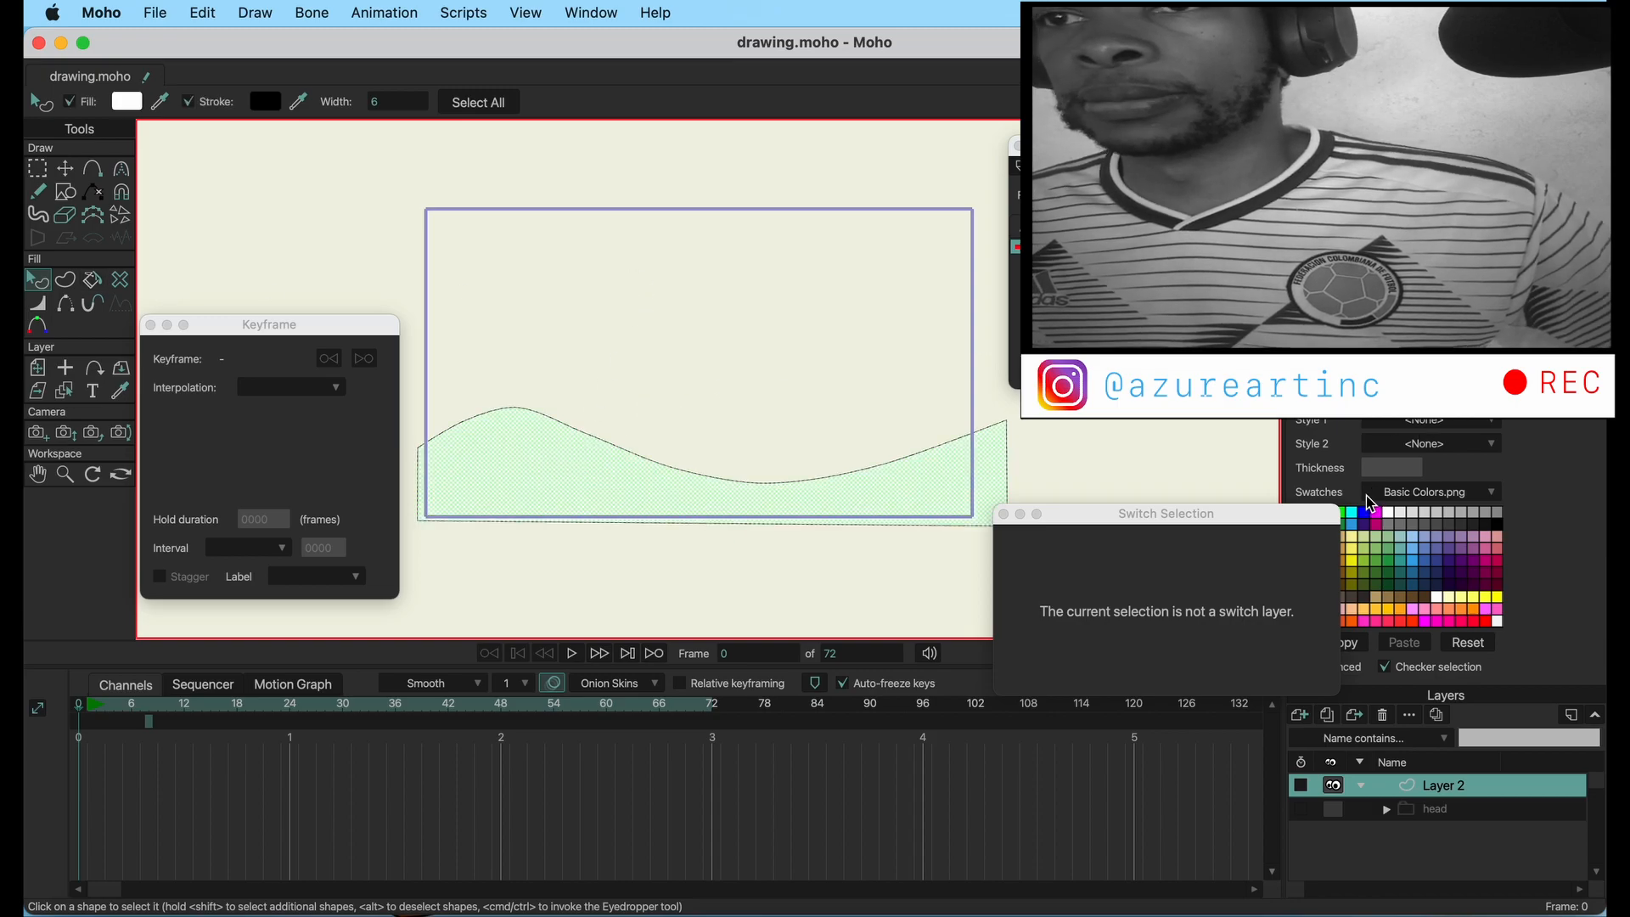
{"action": "left_click_drag", "start_coordinate": [1292, 519], "coordinate": [1182, 434]}
{"action": "left_click", "coordinate": [1344, 528]}
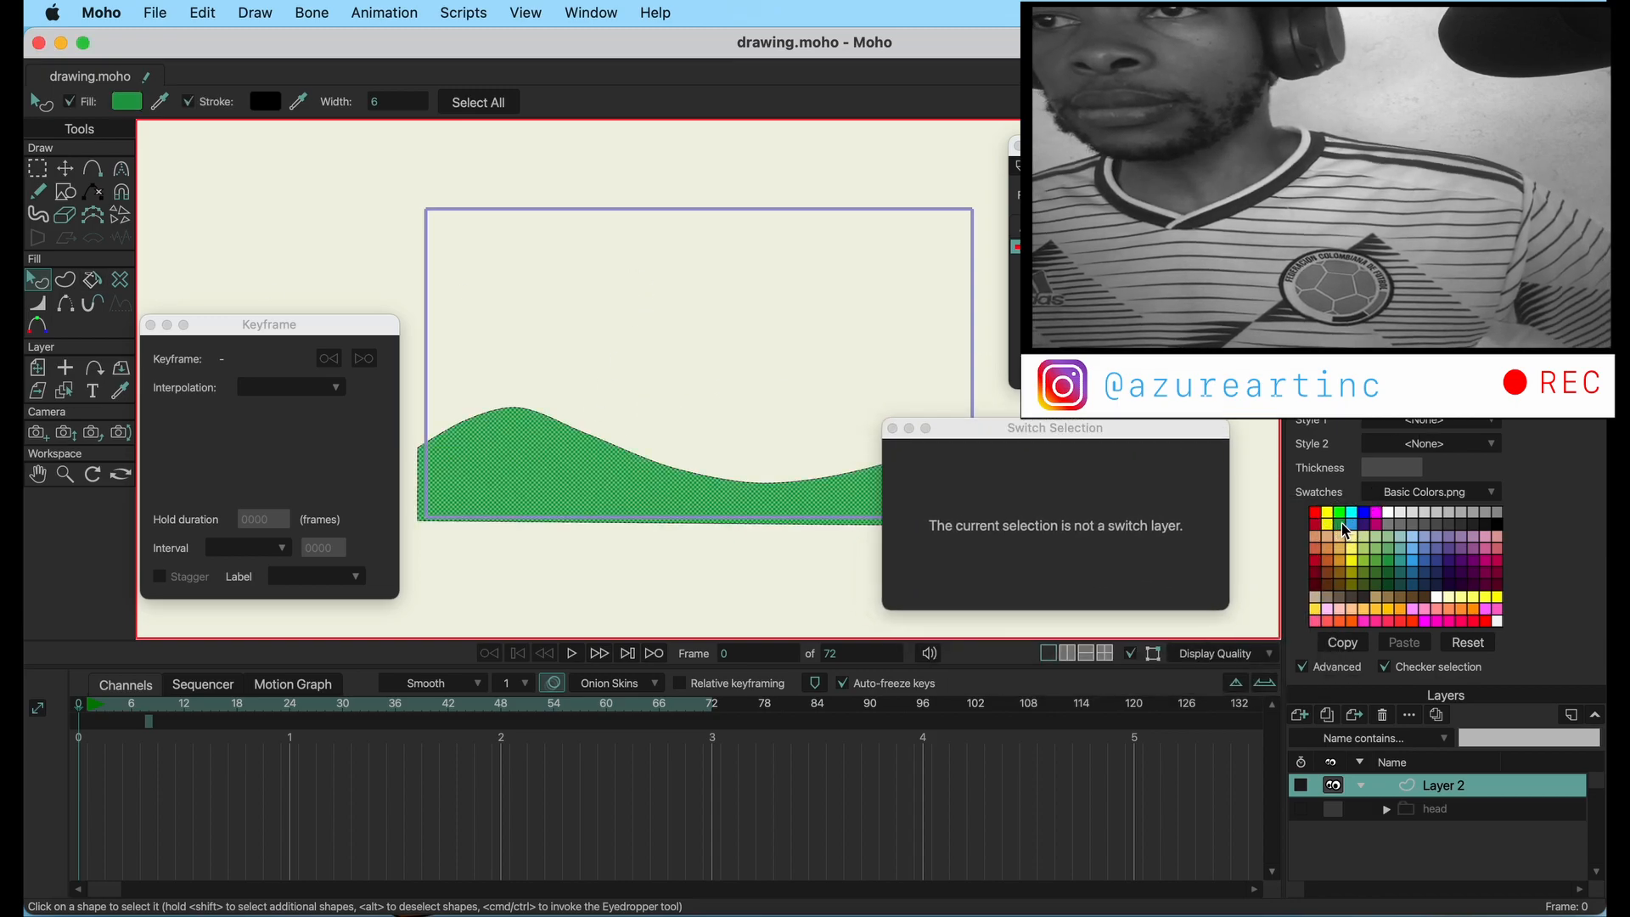
{"action": "left_click_drag", "start_coordinate": [1054, 441], "coordinate": [1289, 422]}
{"action": "left_click", "coordinate": [1034, 488]}
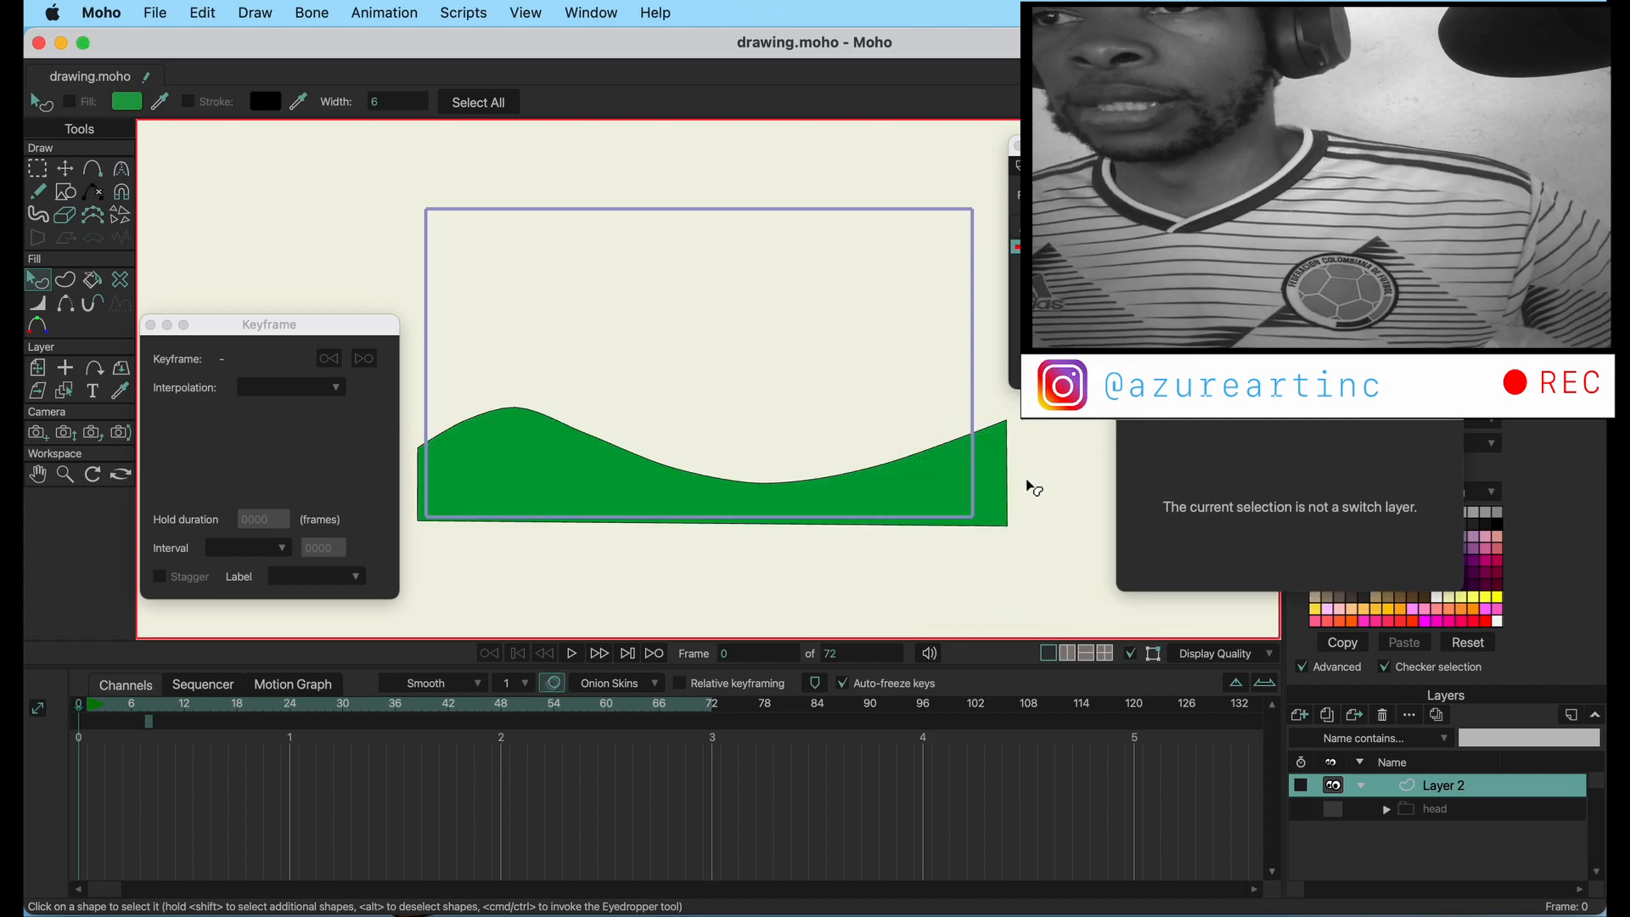
- Colour the selected point on the hill's right slope with green sampled from the hill using the Color Points tool
{"action": "left_click", "coordinate": [37, 169]}
{"action": "left_click", "coordinate": [38, 327]}
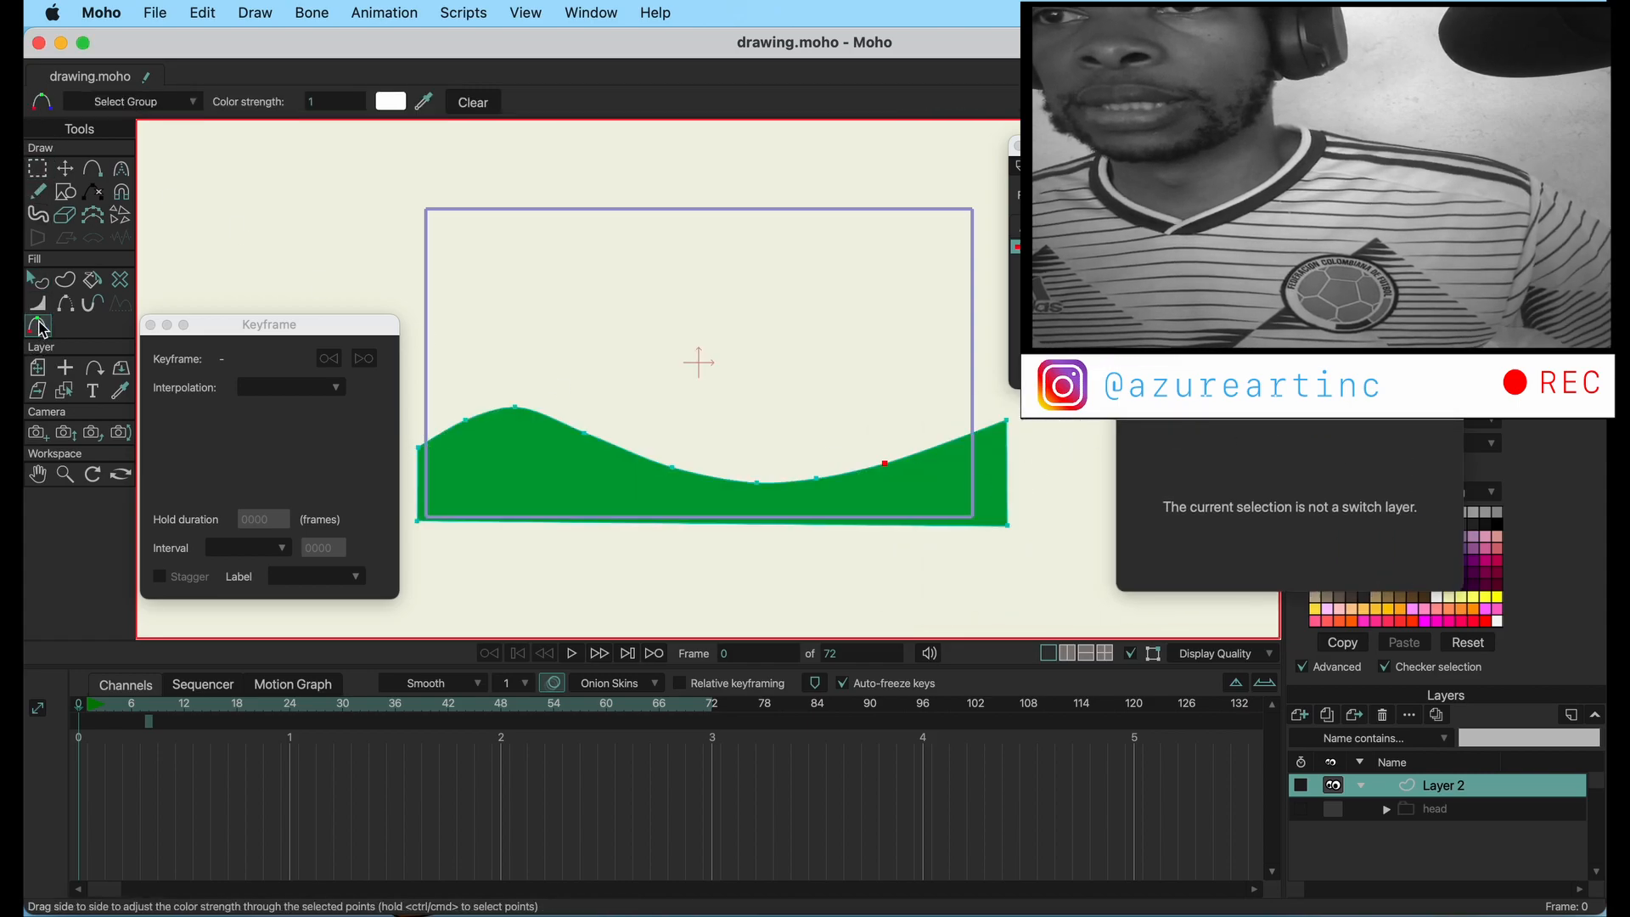
{"action": "left_click", "coordinate": [416, 108]}
{"action": "left_click", "coordinate": [511, 431]}
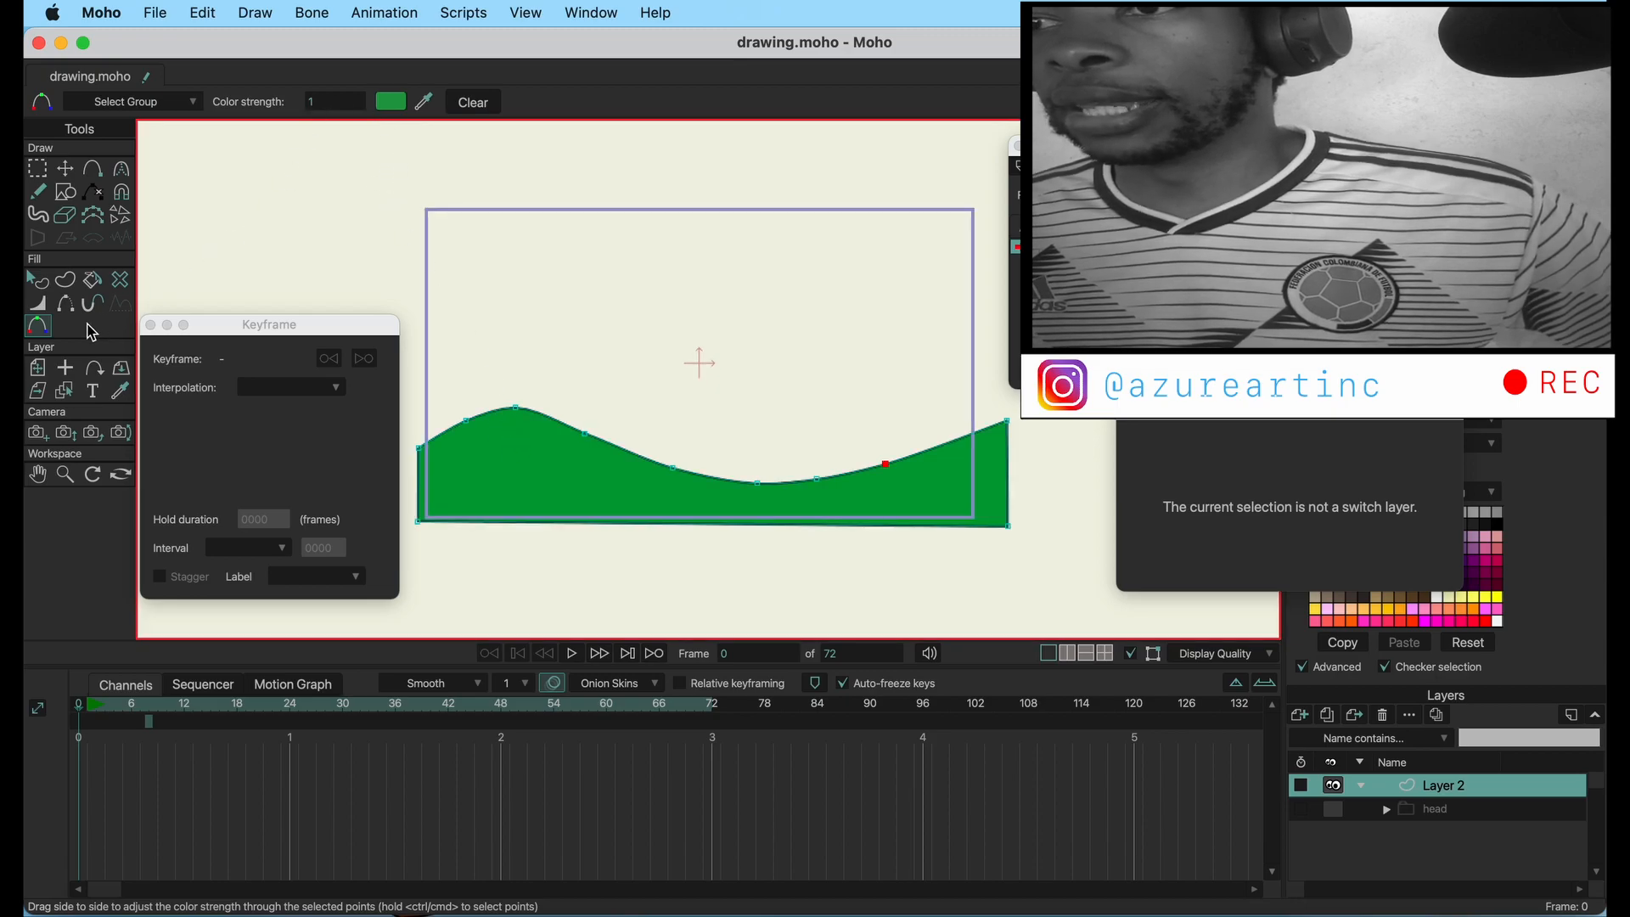
- Select the three points along the valley's lowest stretch and set their point colour to dark green
{"action": "left_click", "coordinate": [38, 169]}
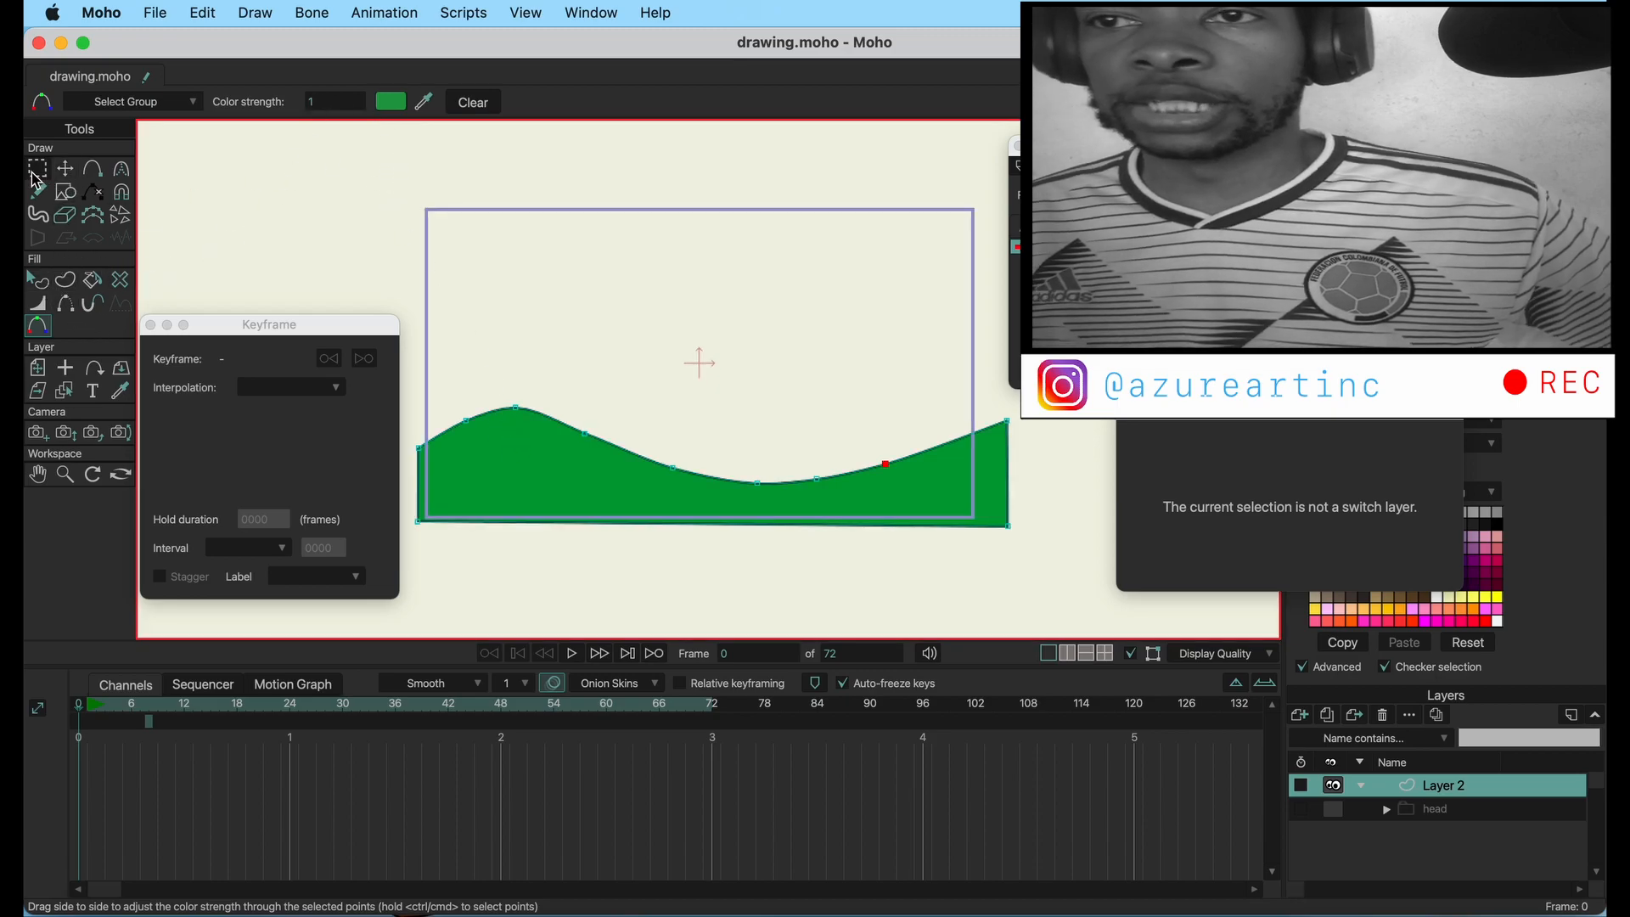
{"action": "left_click_drag", "start_coordinate": [669, 442], "coordinate": [860, 504]}
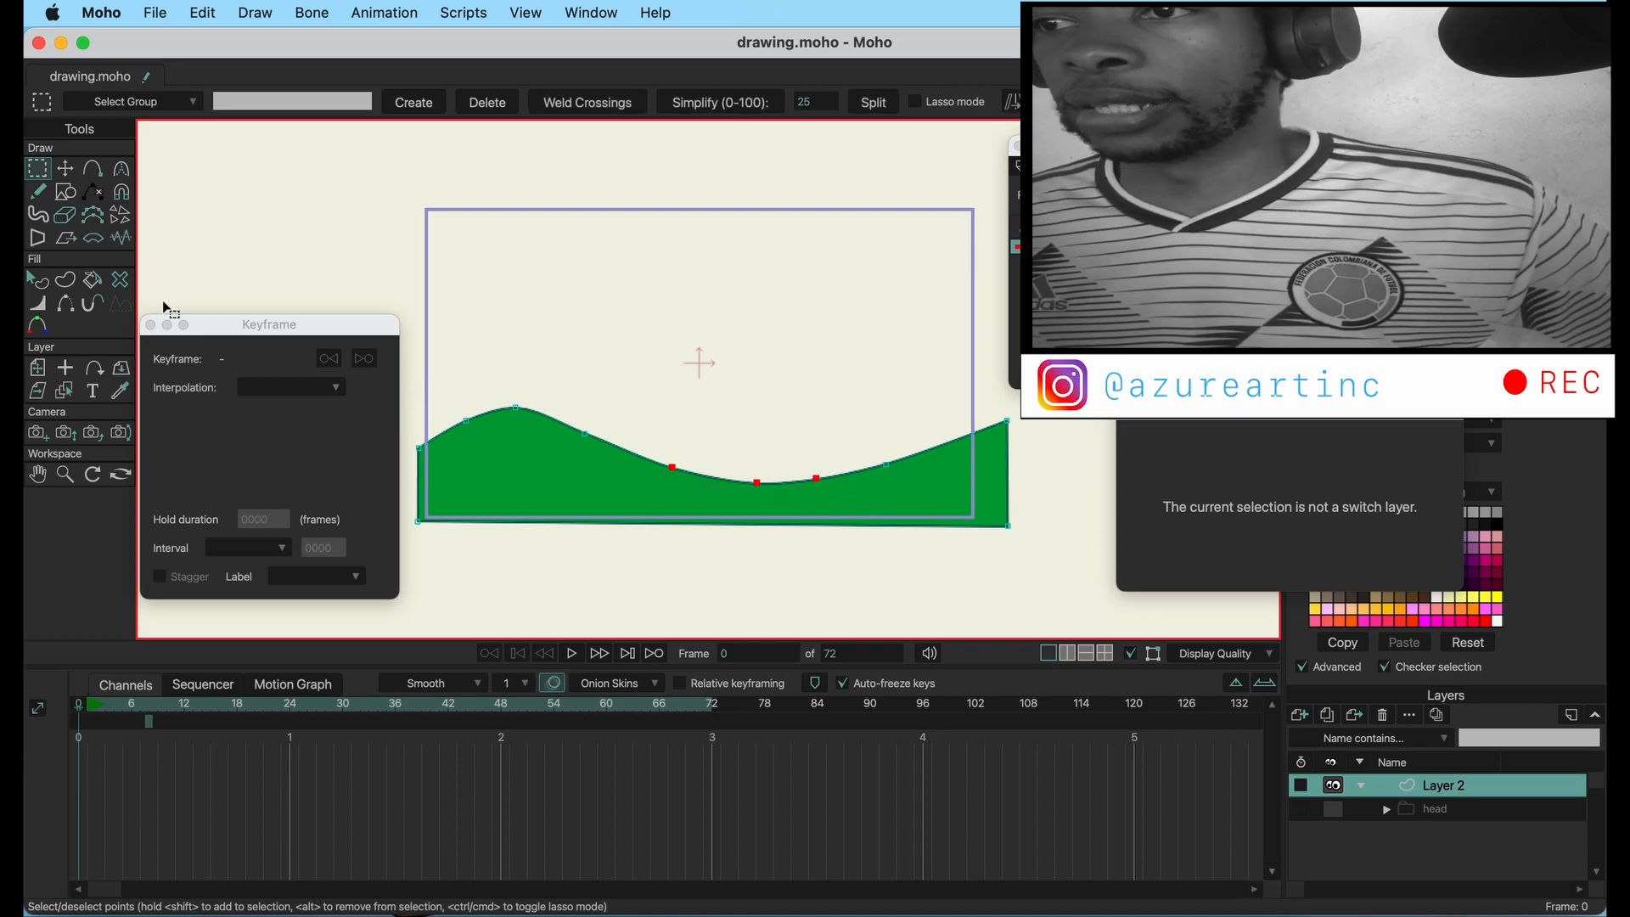
{"action": "left_click", "coordinate": [39, 326]}
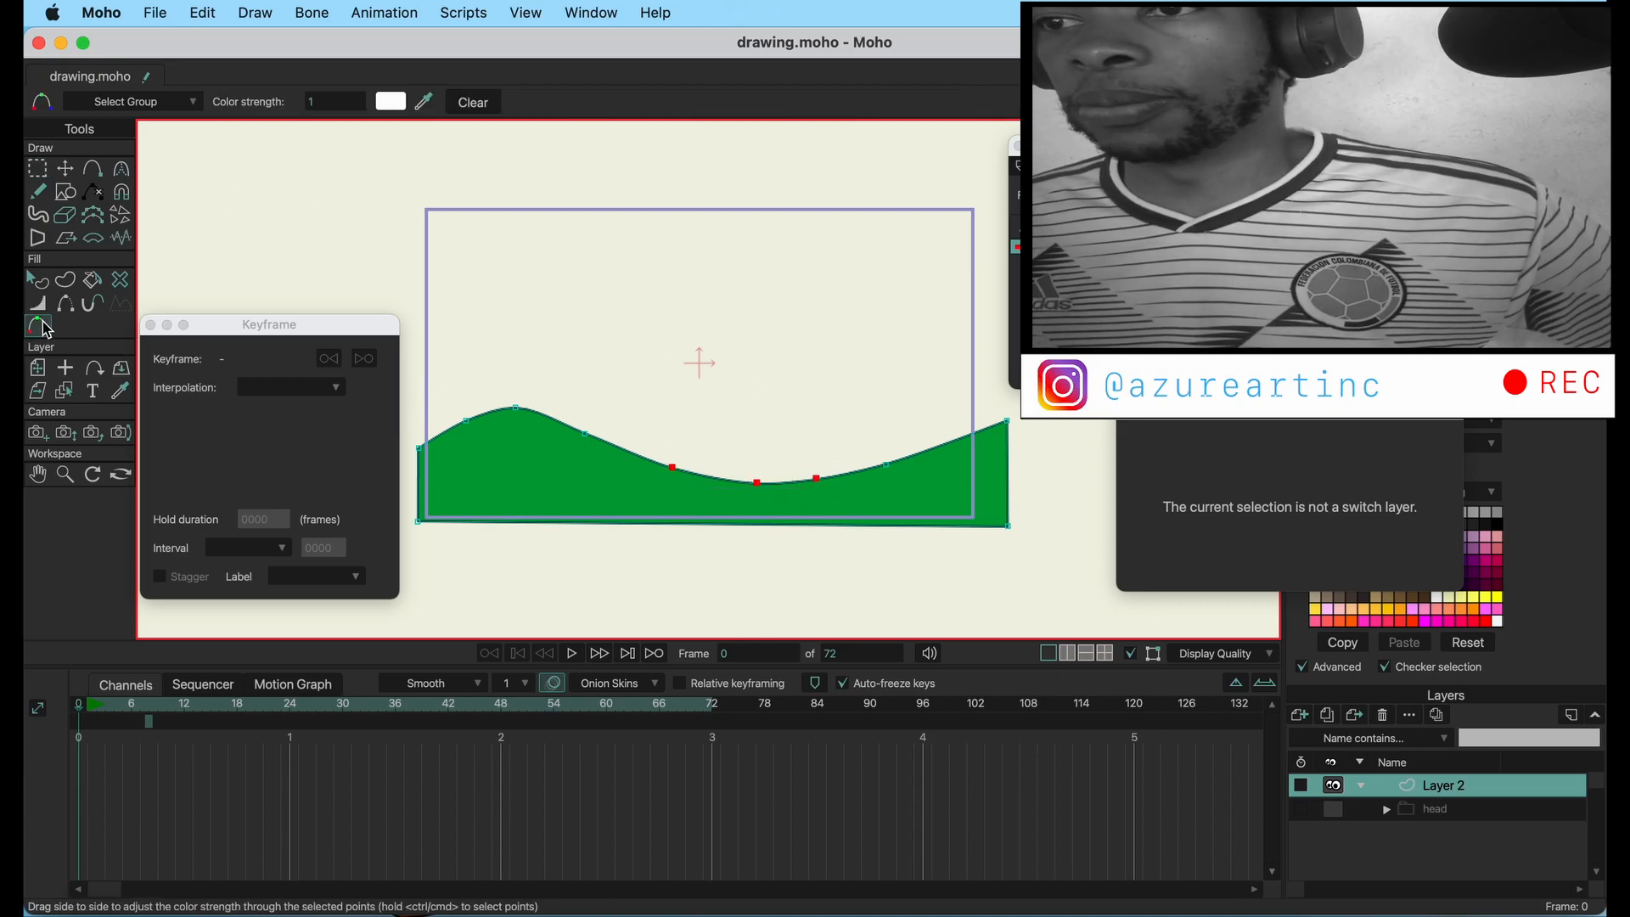
{"action": "left_click", "coordinate": [388, 103]}
{"action": "mouse_move", "coordinate": [1045, 402]}
{"action": "left_mouse_down"}
{"action": "mouse_move", "coordinate": [1121, 468]}
{"action": "mouse_move", "coordinate": [1175, 477]}
{"action": "mouse_move", "coordinate": [1127, 484]}
{"action": "mouse_move", "coordinate": [1134, 440]}
{"action": "mouse_move", "coordinate": [1148, 458]}
{"action": "left_mouse_up"}
{"action": "left_click", "coordinate": [1269, 579]}
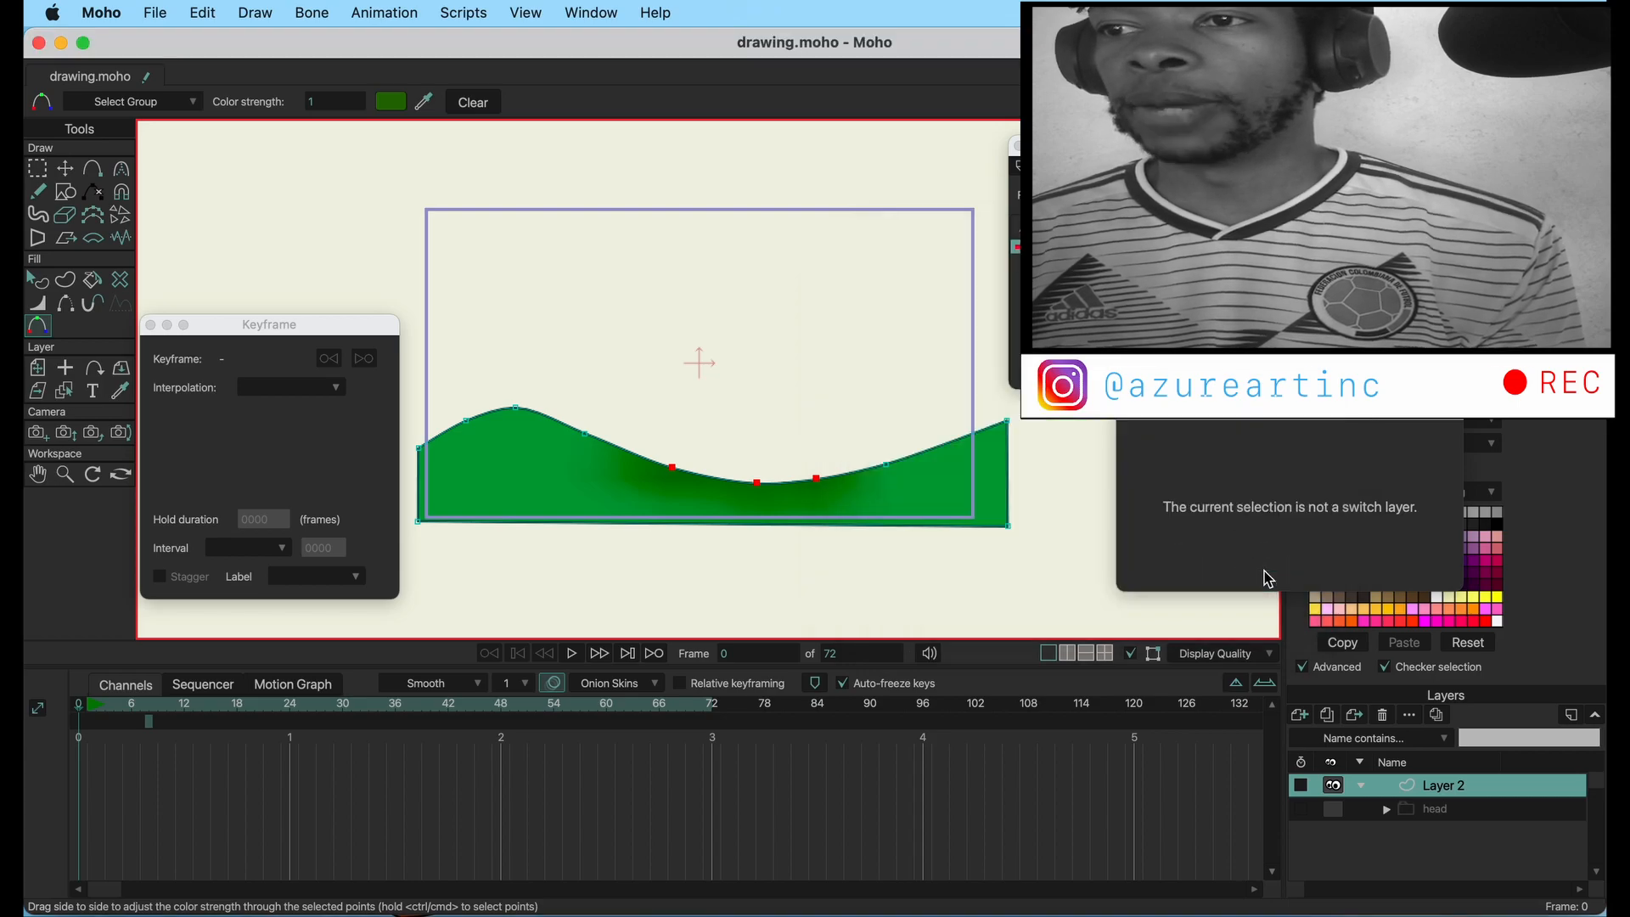
- Reshape the valley curve by shifting the points on its right and left slopes slightly outward
{"action": "left_click", "coordinate": [65, 168]}
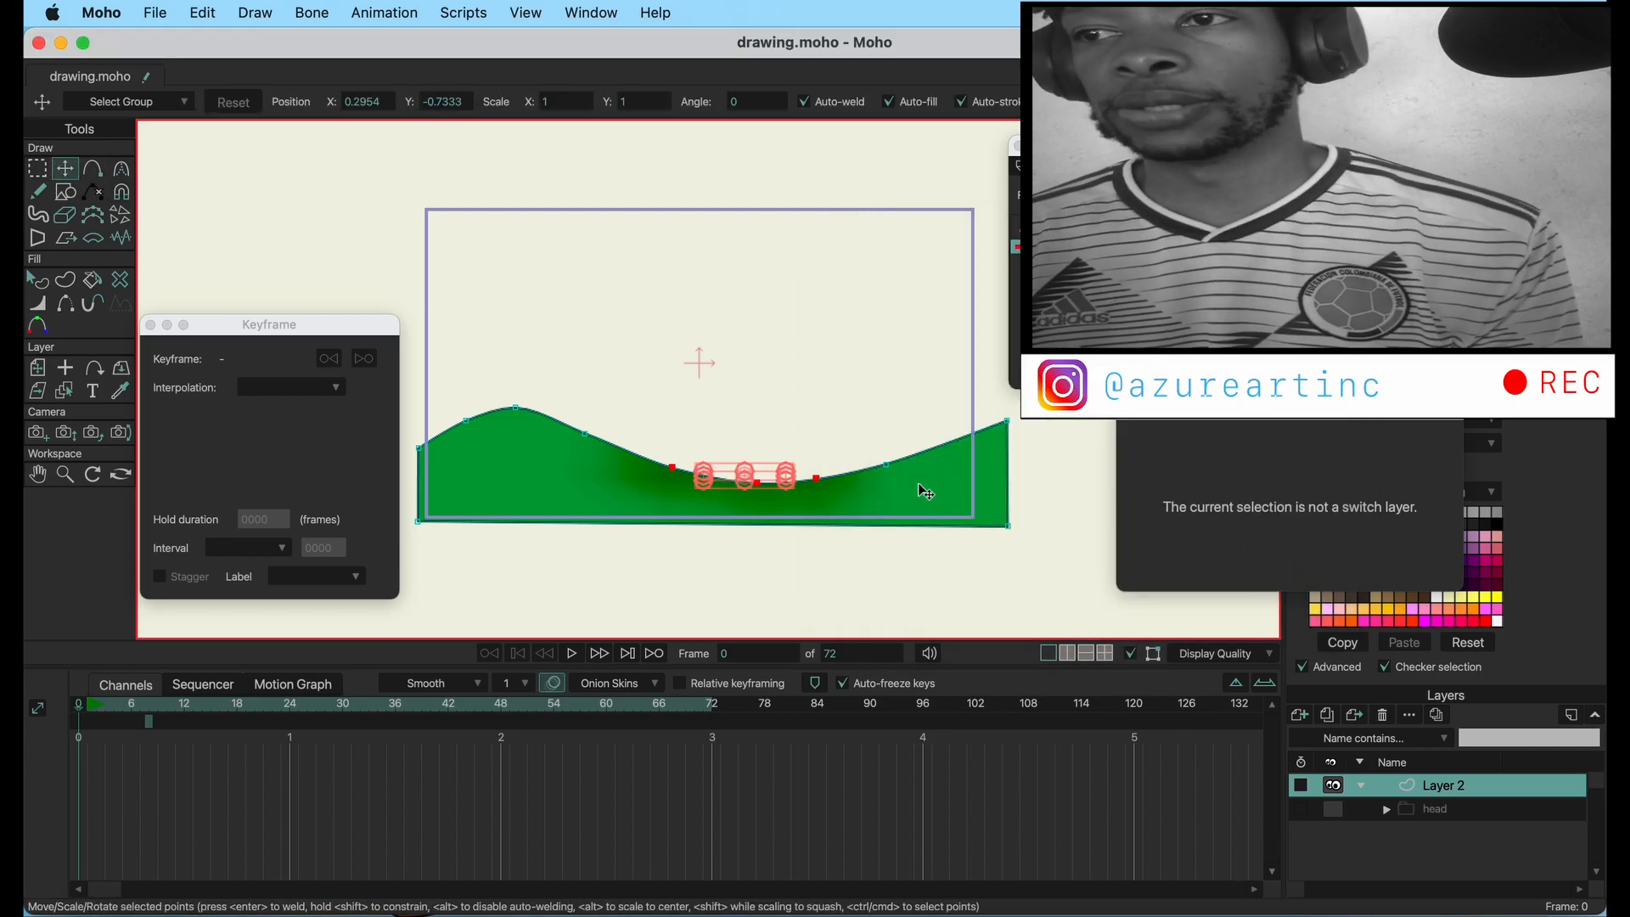
{"action": "left_click", "coordinate": [899, 462]}
{"action": "left_click_drag", "start_coordinate": [892, 465], "coordinate": [855, 473]}
{"action": "left_click_drag", "start_coordinate": [608, 415], "coordinate": [601, 417]}
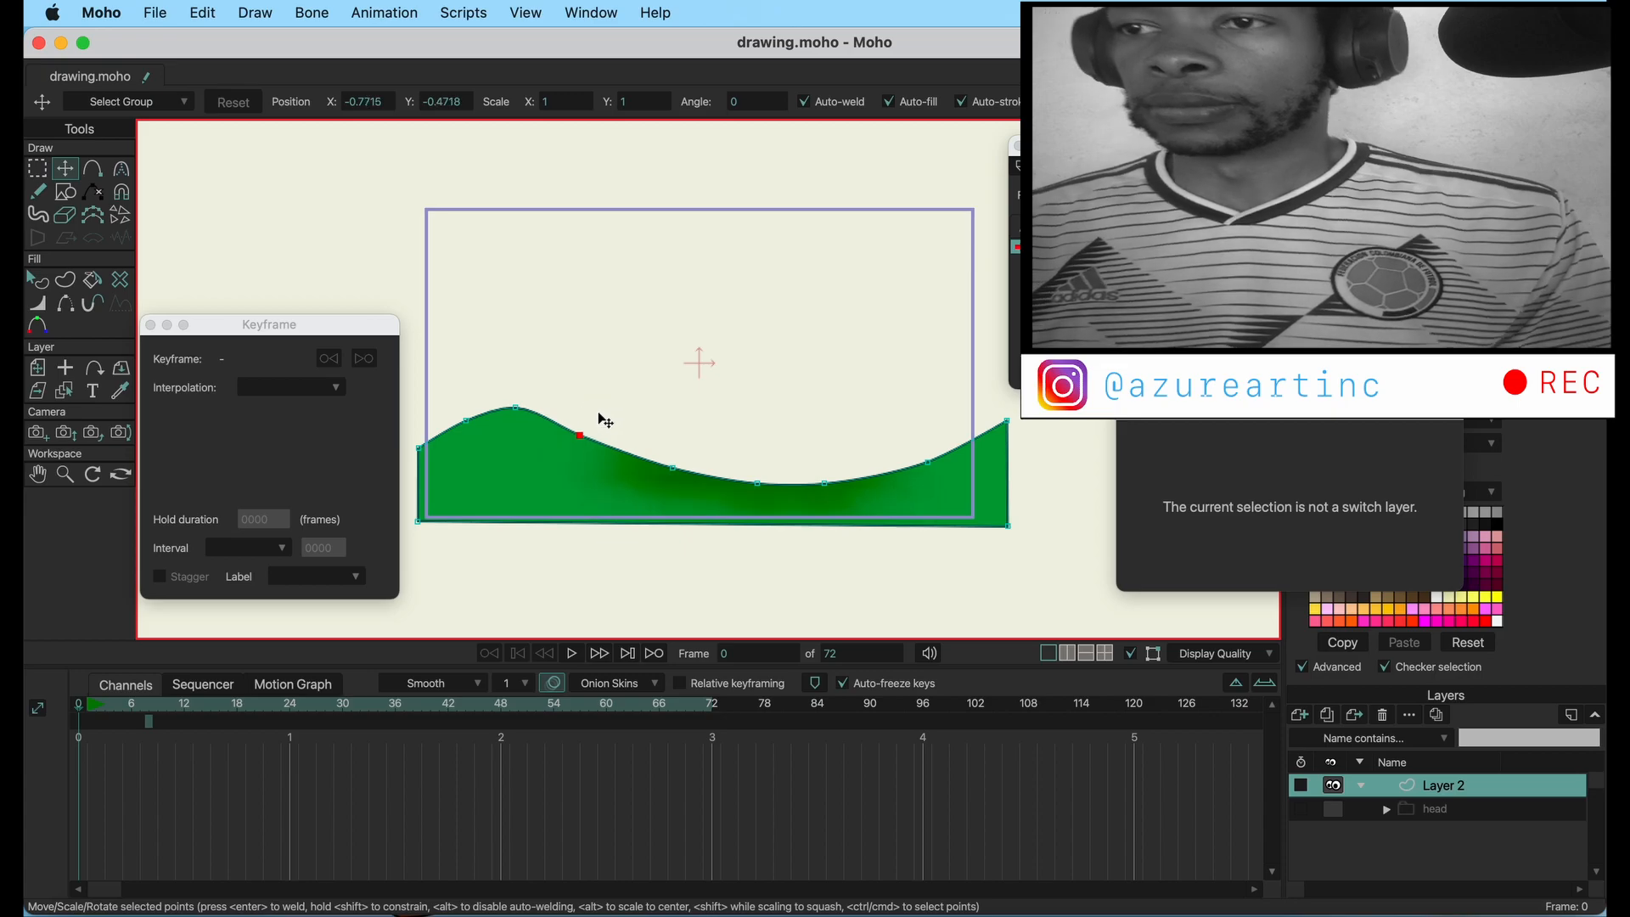
- Select the five points spanning the valley and its slopes and set their point colour to a darker green
{"action": "left_click", "coordinate": [38, 172]}
{"action": "left_click_drag", "start_coordinate": [566, 423], "coordinate": [910, 554]}
{"action": "left_click_drag", "start_coordinate": [574, 424], "coordinate": [957, 549]}
{"action": "left_click", "coordinate": [38, 325]}
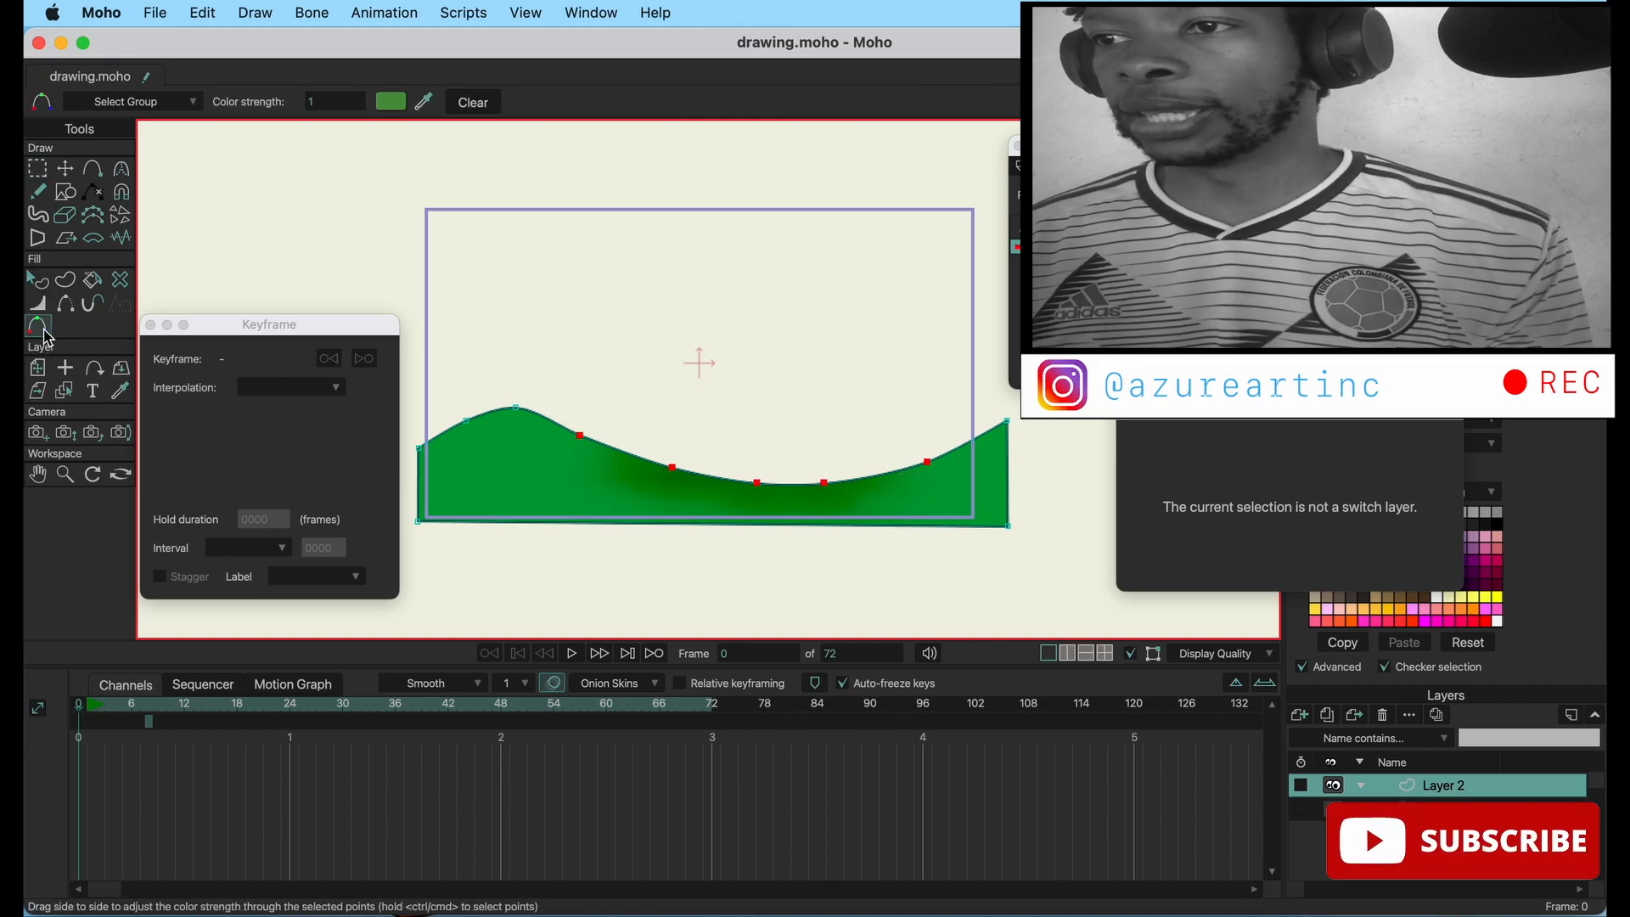
{"action": "mouse_move", "coordinate": [424, 102]}
{"action": "left_mouse_down"}
{"action": "mouse_move", "coordinate": [720, 494]}
{"action": "mouse_move", "coordinate": [674, 480]}
{"action": "left_mouse_up"}
{"action": "left_click", "coordinate": [404, 103]}
{"action": "mouse_move", "coordinate": [1098, 451]}
{"action": "left_mouse_down"}
{"action": "mouse_move", "coordinate": [1135, 467]}
{"action": "mouse_move", "coordinate": [1130, 437]}
{"action": "mouse_move", "coordinate": [1031, 533]}
{"action": "mouse_move", "coordinate": [1091, 458]}
{"action": "left_mouse_up"}
{"action": "left_click", "coordinate": [1274, 585]}
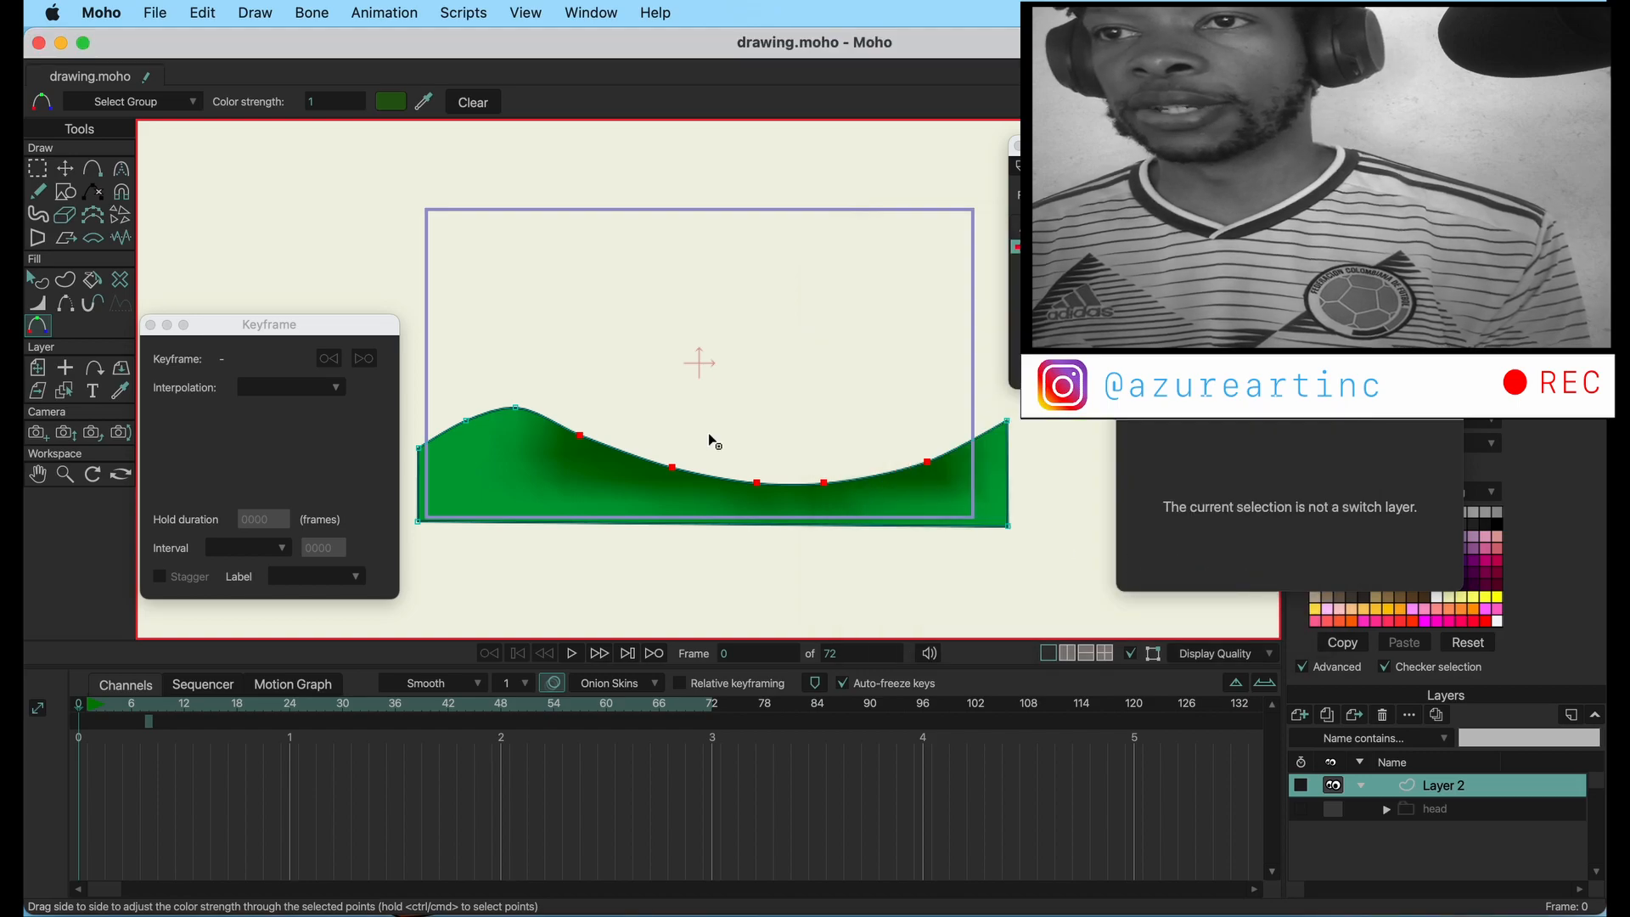
- Select the hill shape and turn off its black stroke
{"action": "left_click", "coordinate": [37, 280]}
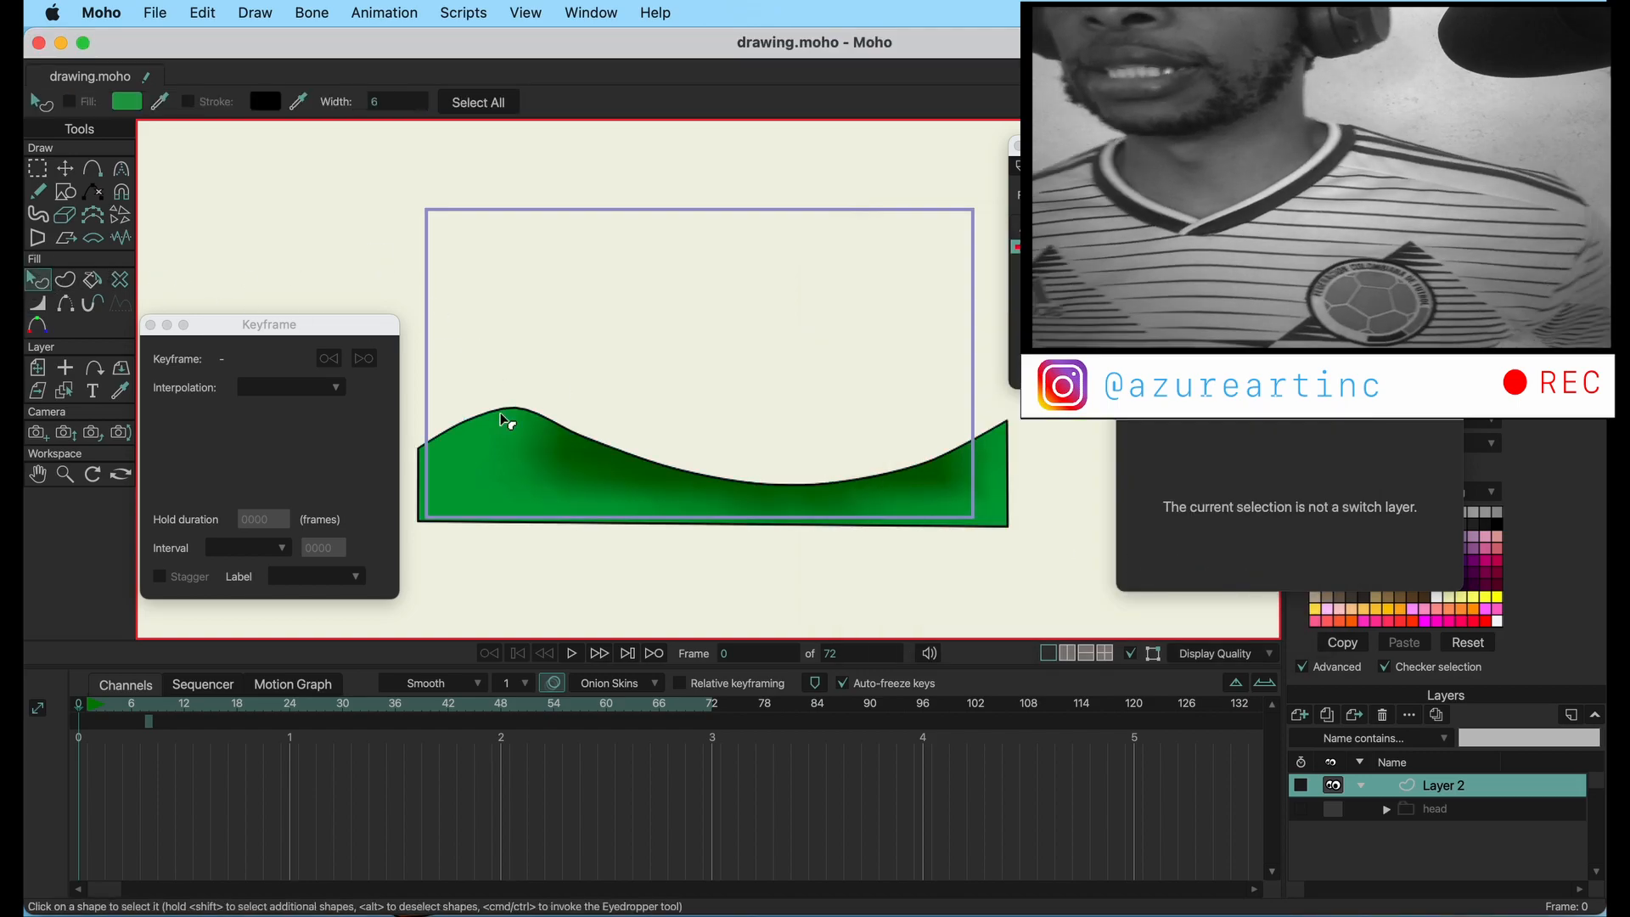
{"action": "left_click", "coordinate": [510, 437]}
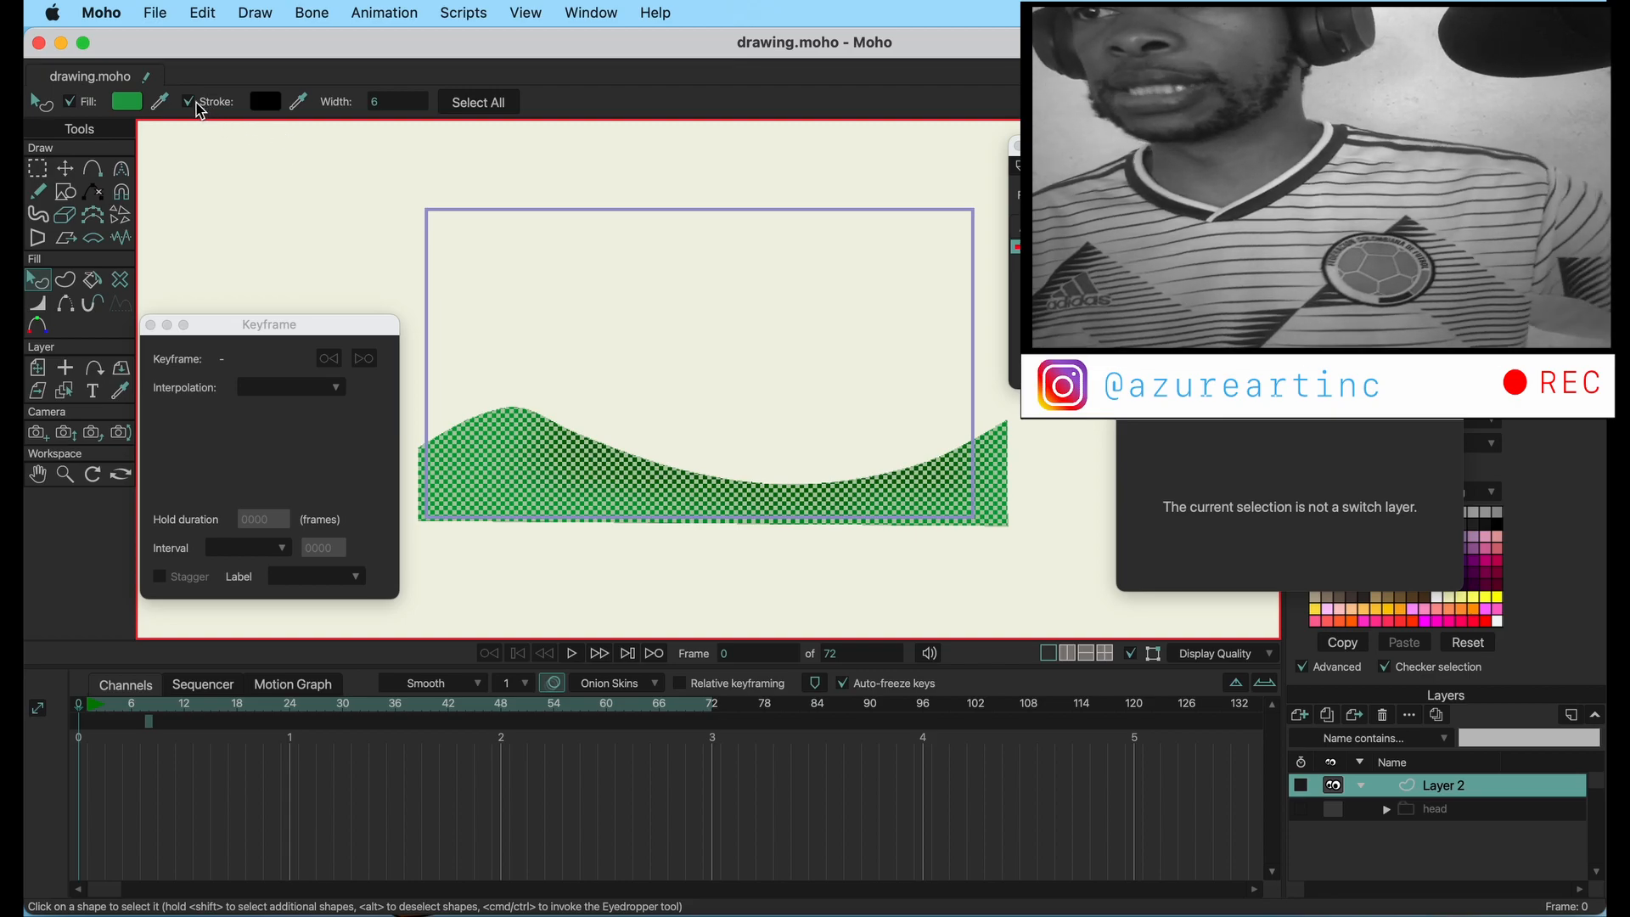
{"action": "left_click", "coordinate": [420, 201]}
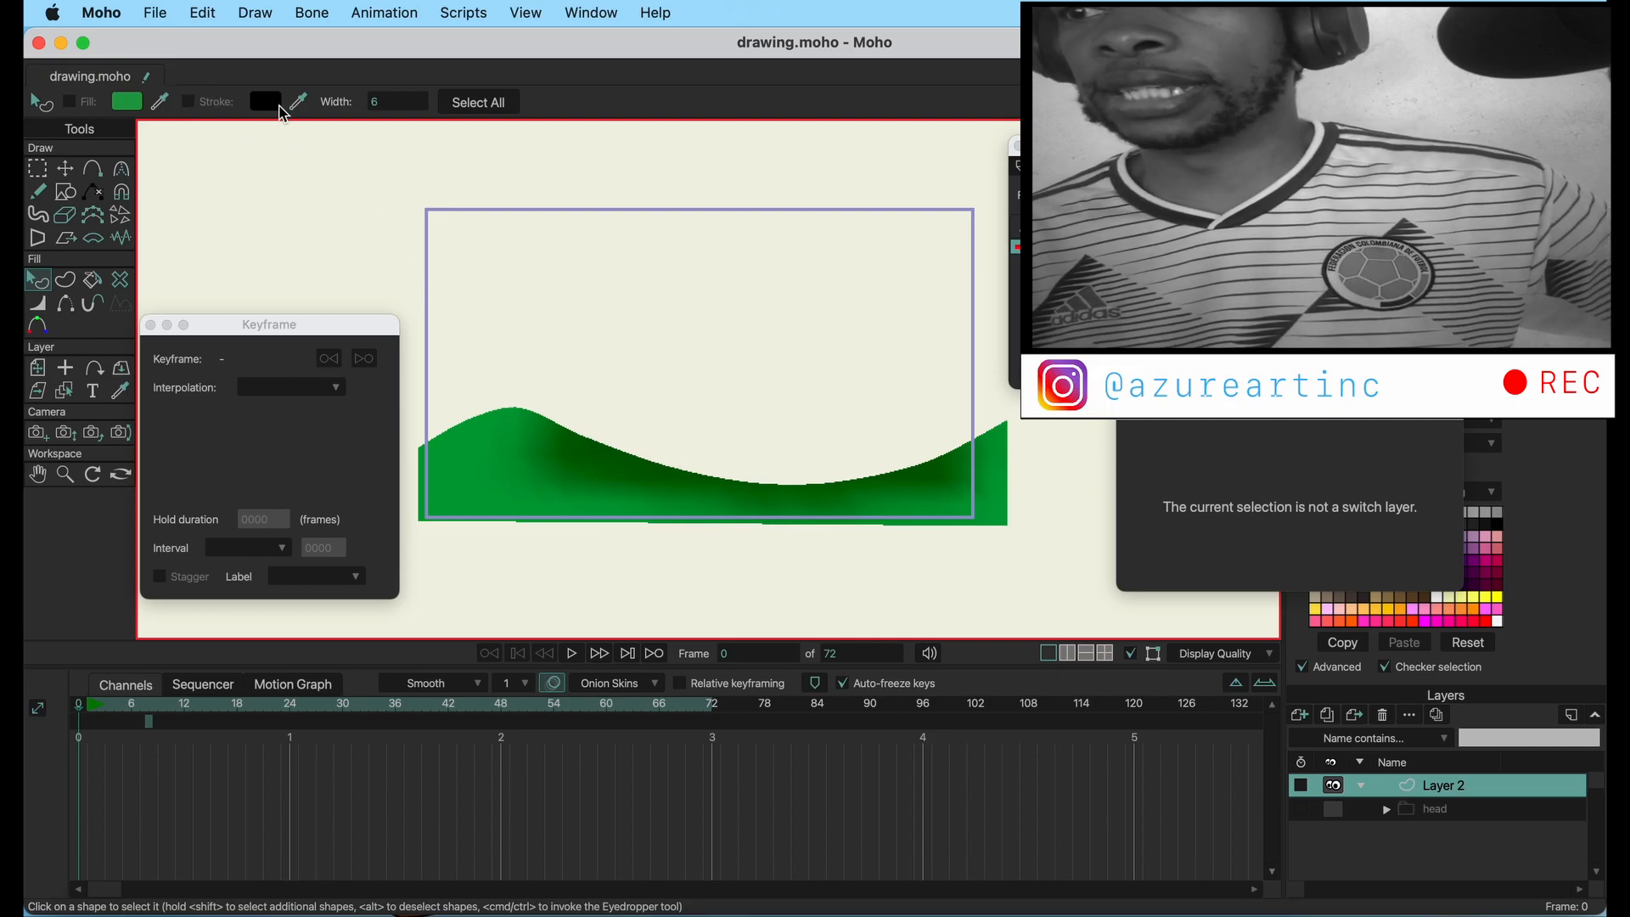
- Enable the hill's stroke and colour it green by sampling a tone close to the fill
{"action": "left_click", "coordinate": [520, 430]}
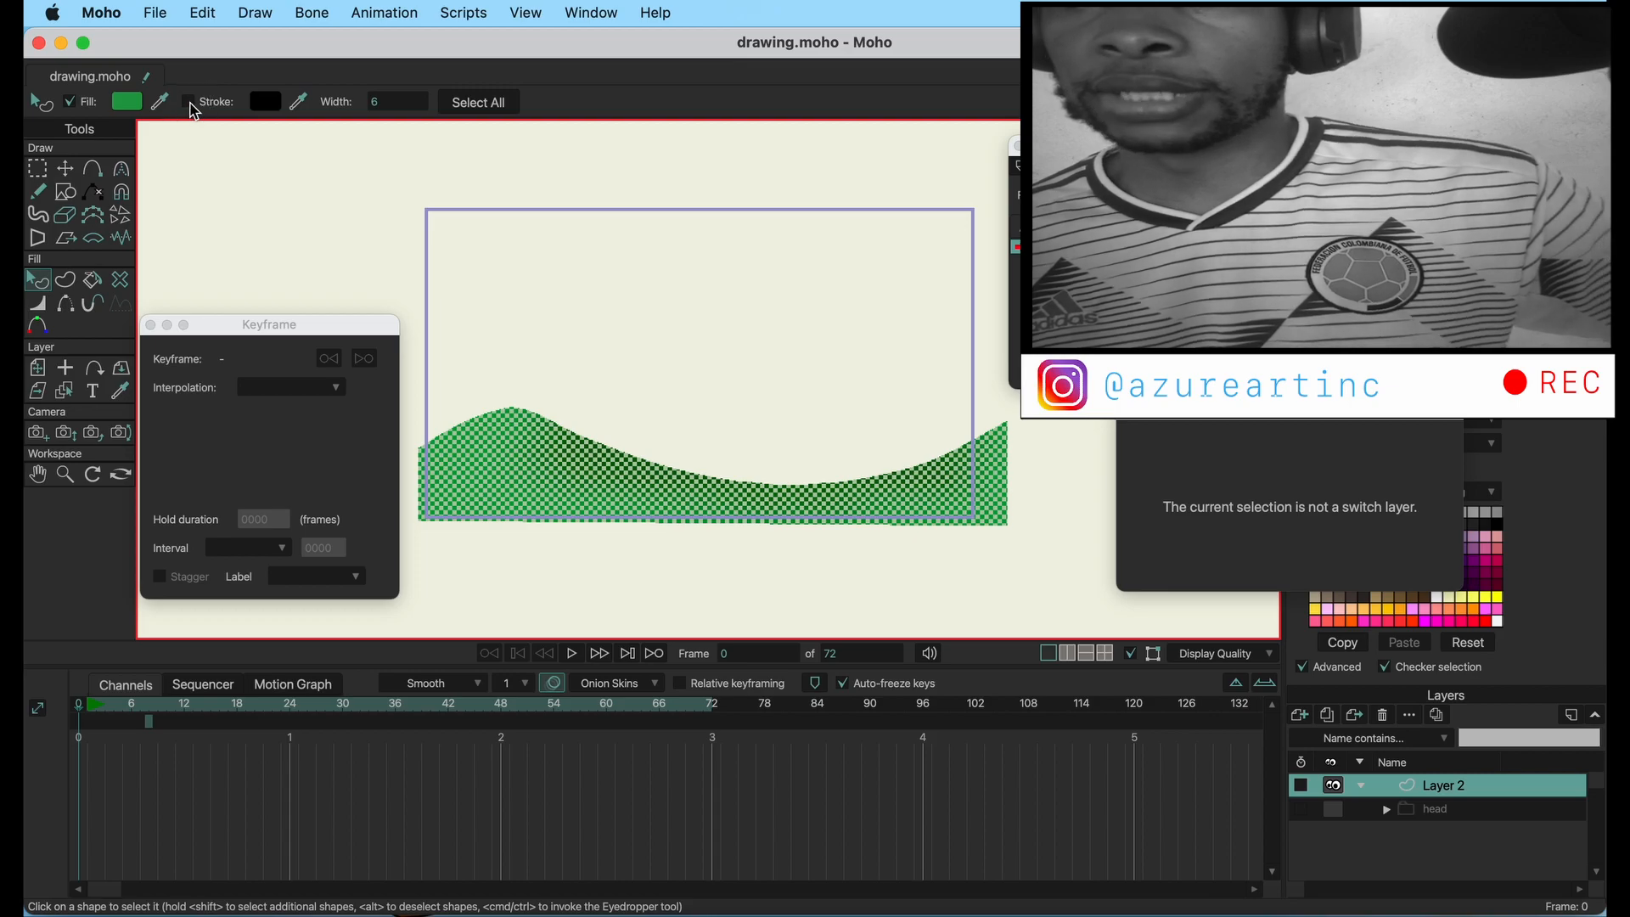
{"action": "left_click", "coordinate": [189, 103]}
{"action": "left_click_drag", "start_coordinate": [301, 104], "coordinate": [139, 102]}
{"action": "left_click", "coordinate": [311, 212]}
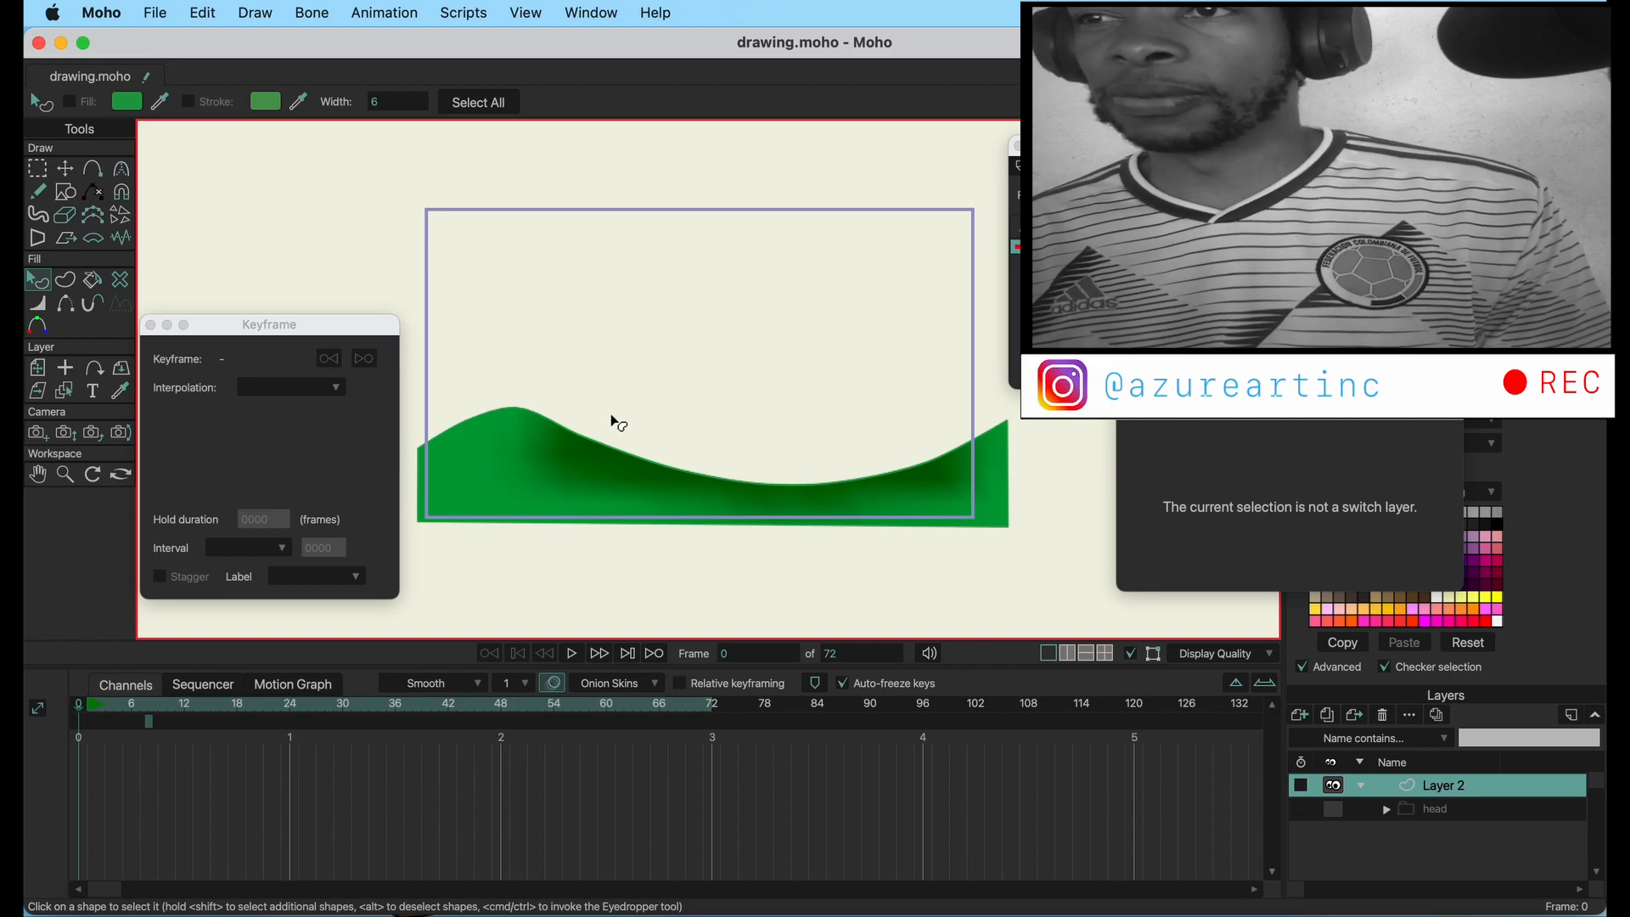
- Rename the hill's layer as land
{"action": "double_click", "coordinate": [1456, 788]}
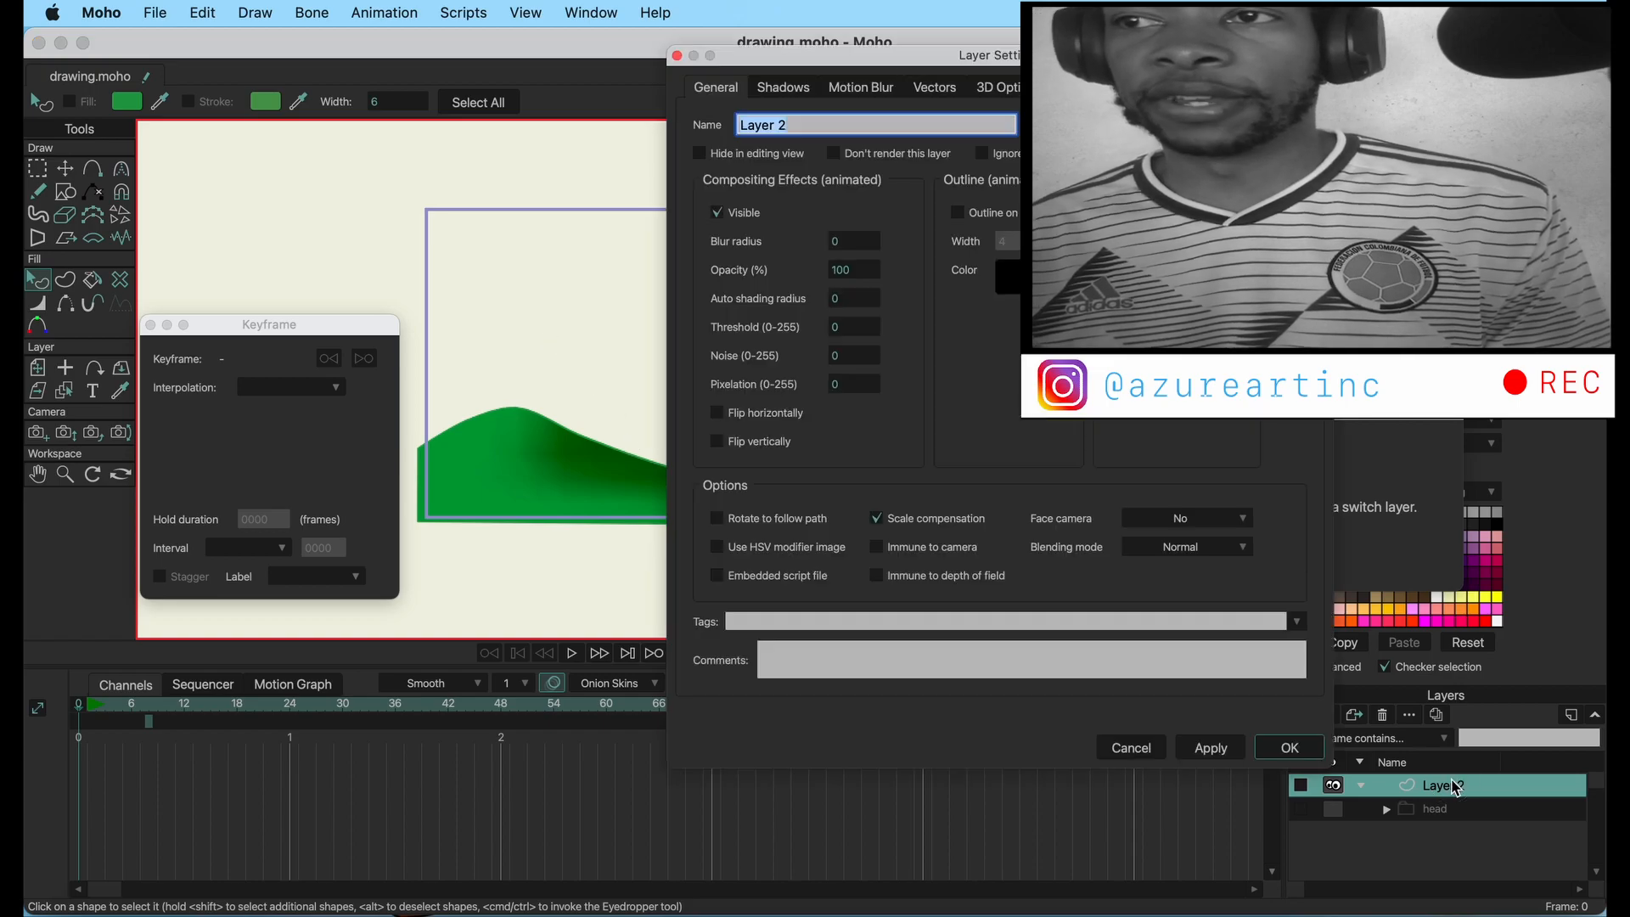
{"action": "left_click", "coordinate": [847, 127]}
{"action": "left_click_drag", "start_coordinate": [847, 124], "coordinate": [686, 124]}
{"action": "type", "text": "land"}
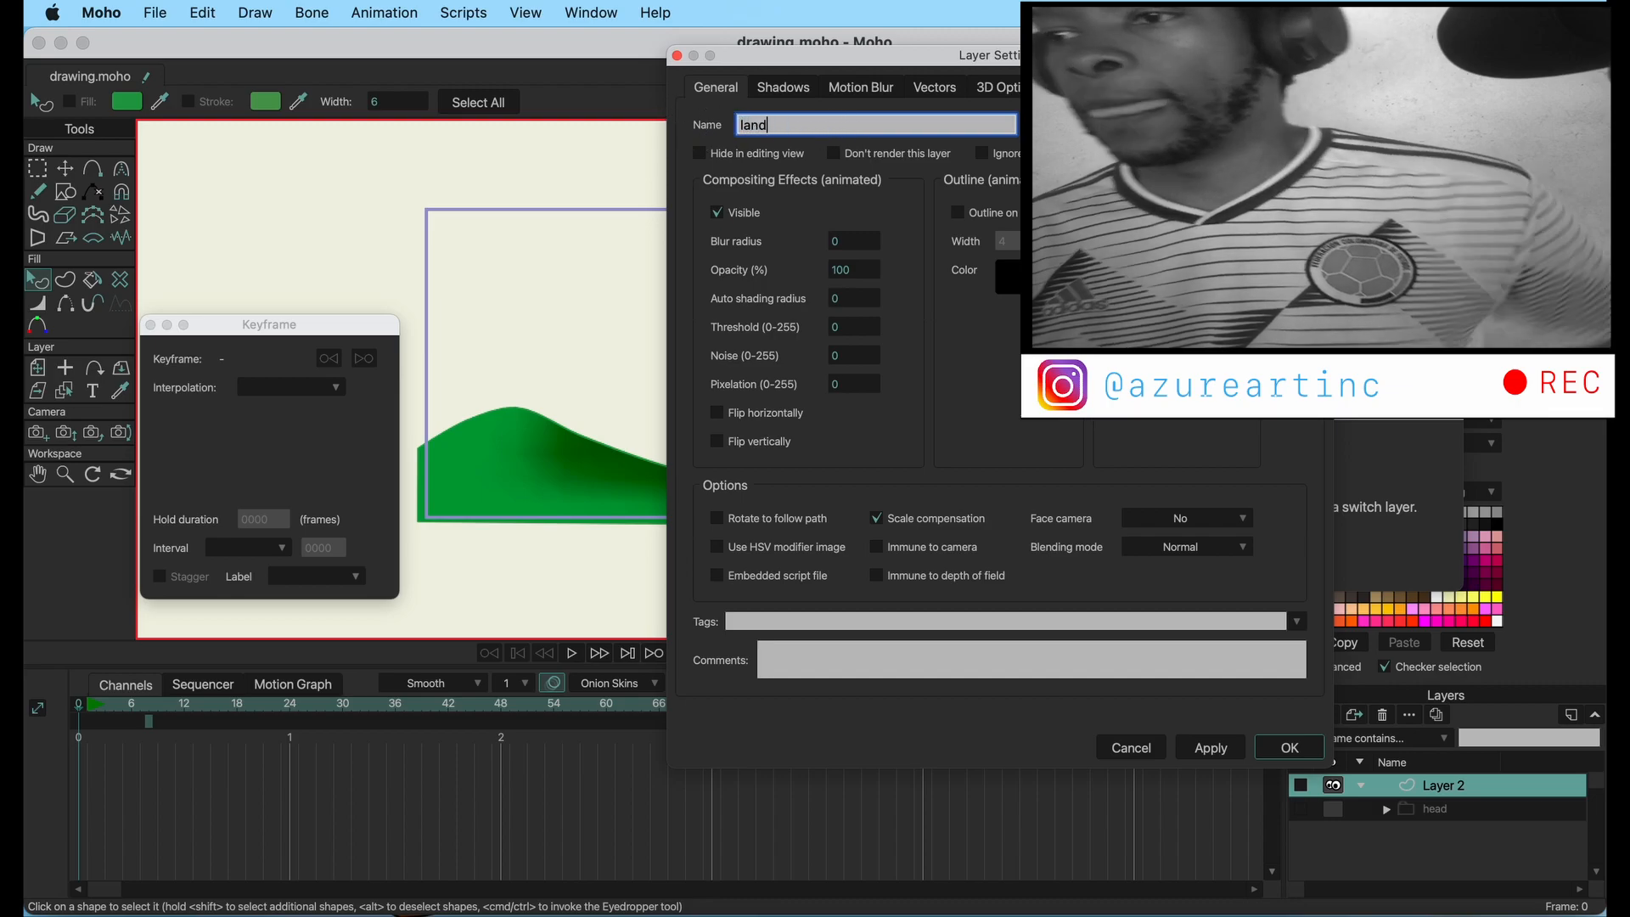
{"action": "key", "text": "Return"}
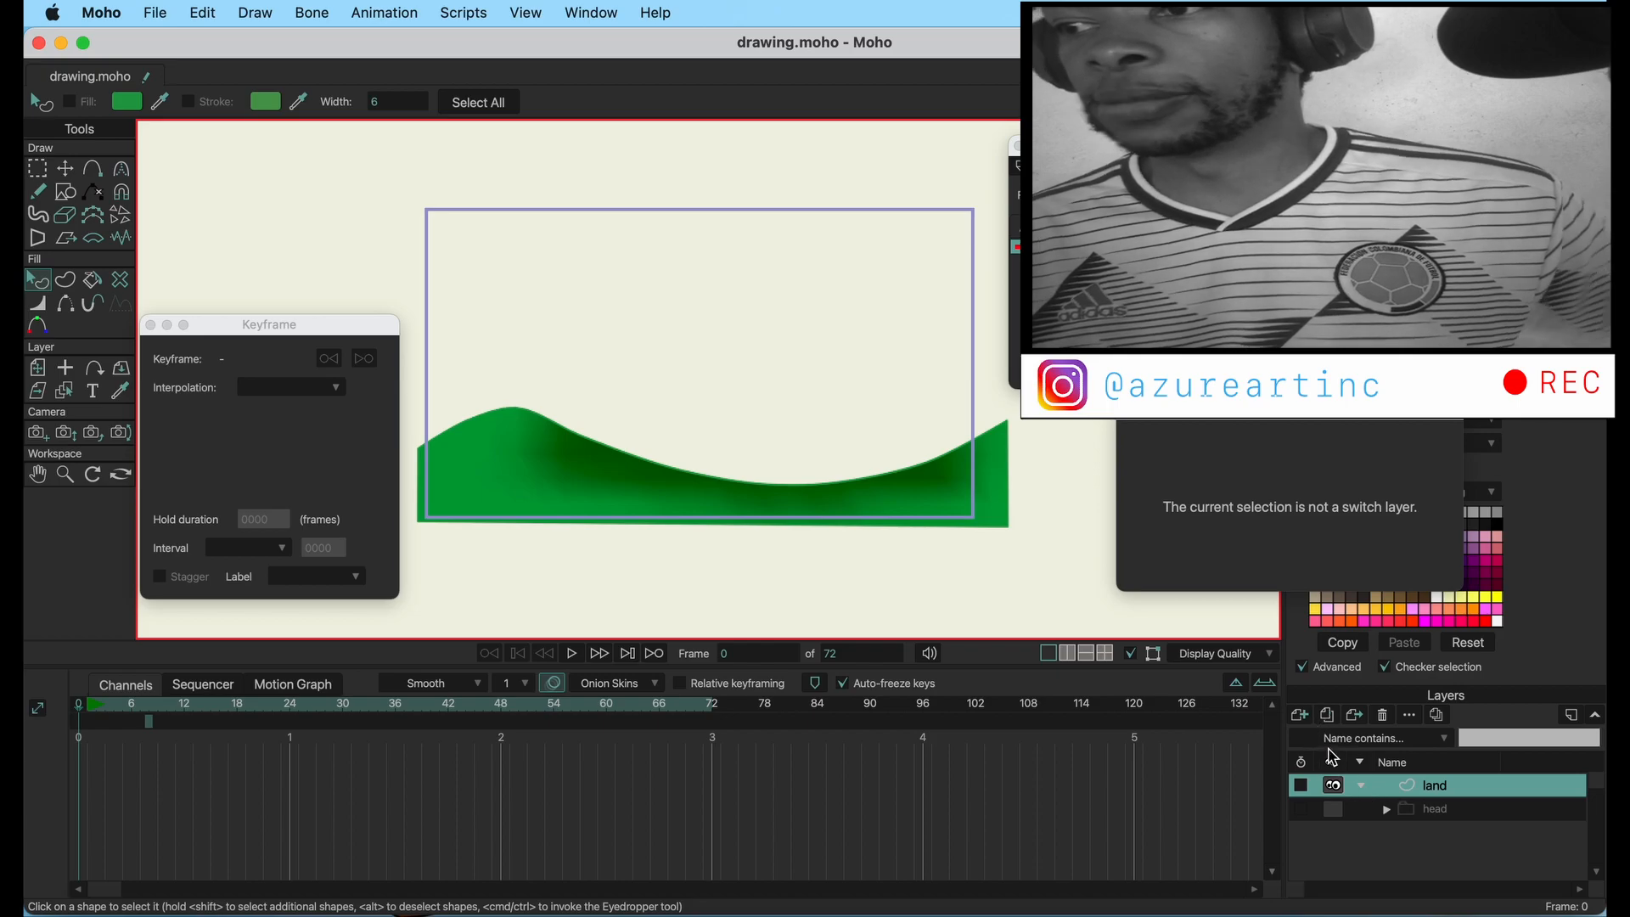
- Add a new vector layer above the land layer, keeping its default name
{"action": "left_click", "coordinate": [1303, 717]}
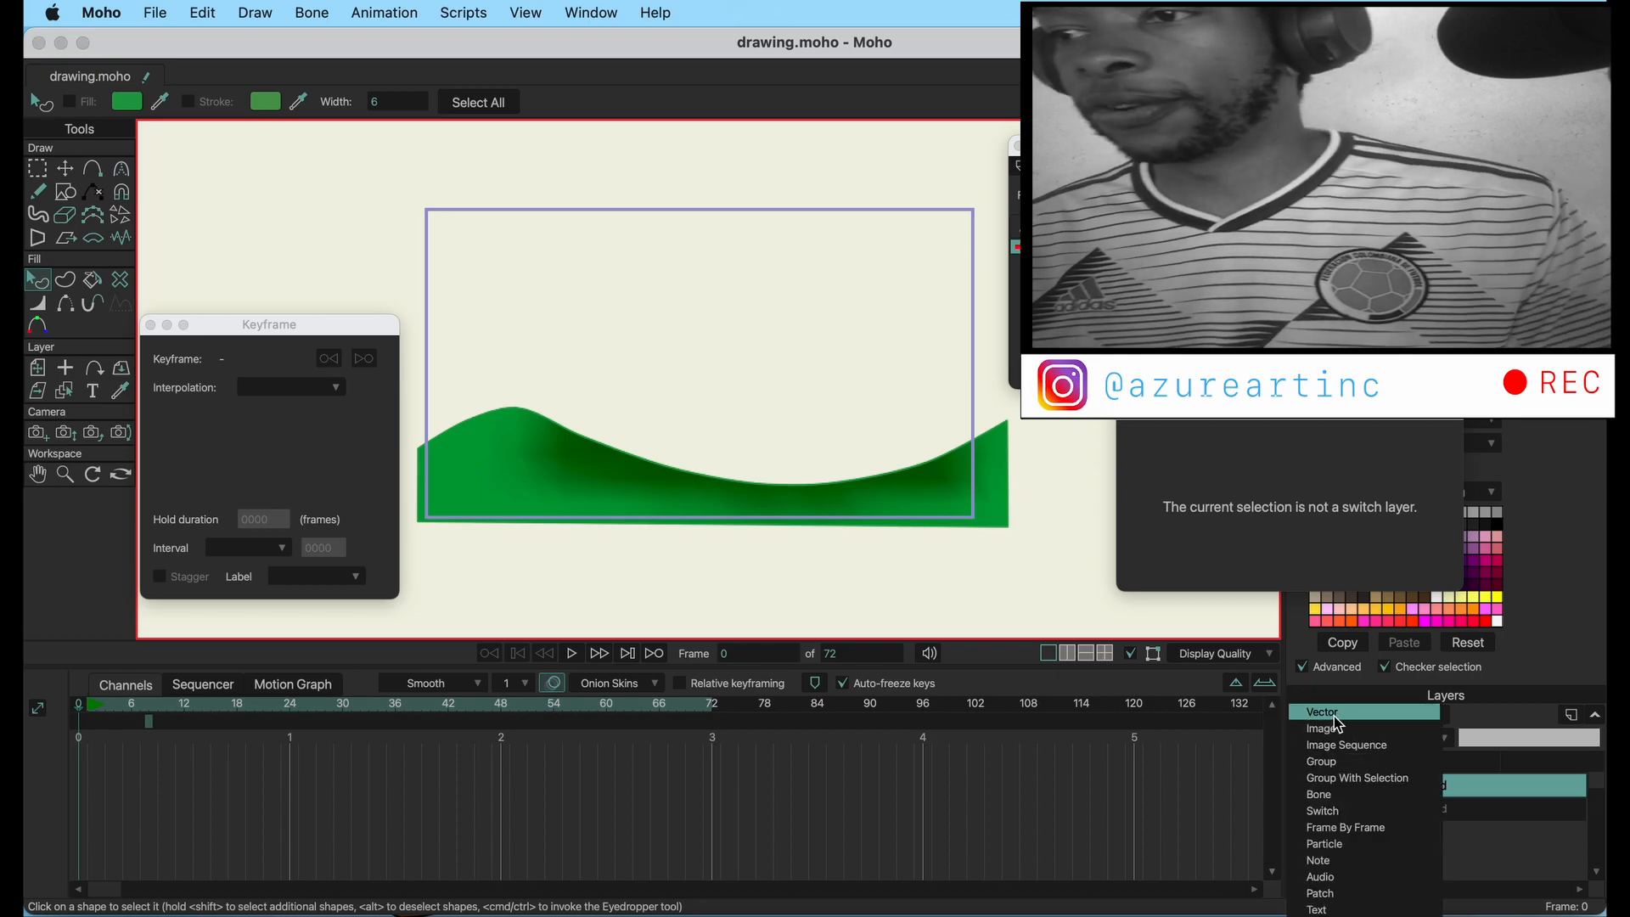
{"action": "left_click", "coordinate": [1333, 715]}
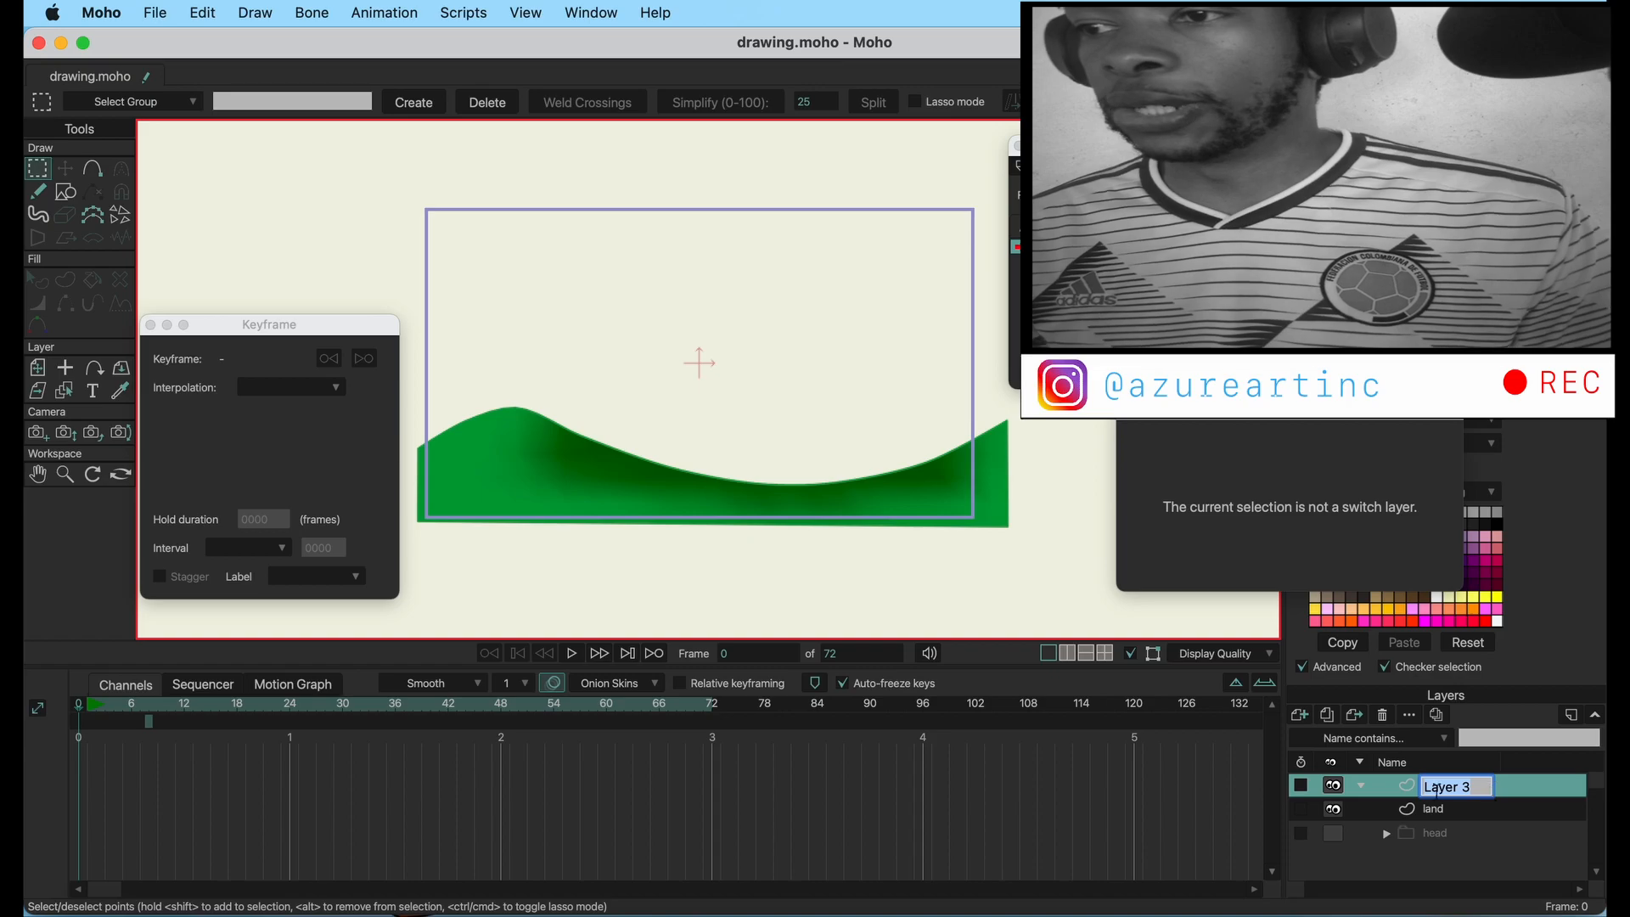
{"action": "left_click", "coordinate": [1515, 785]}
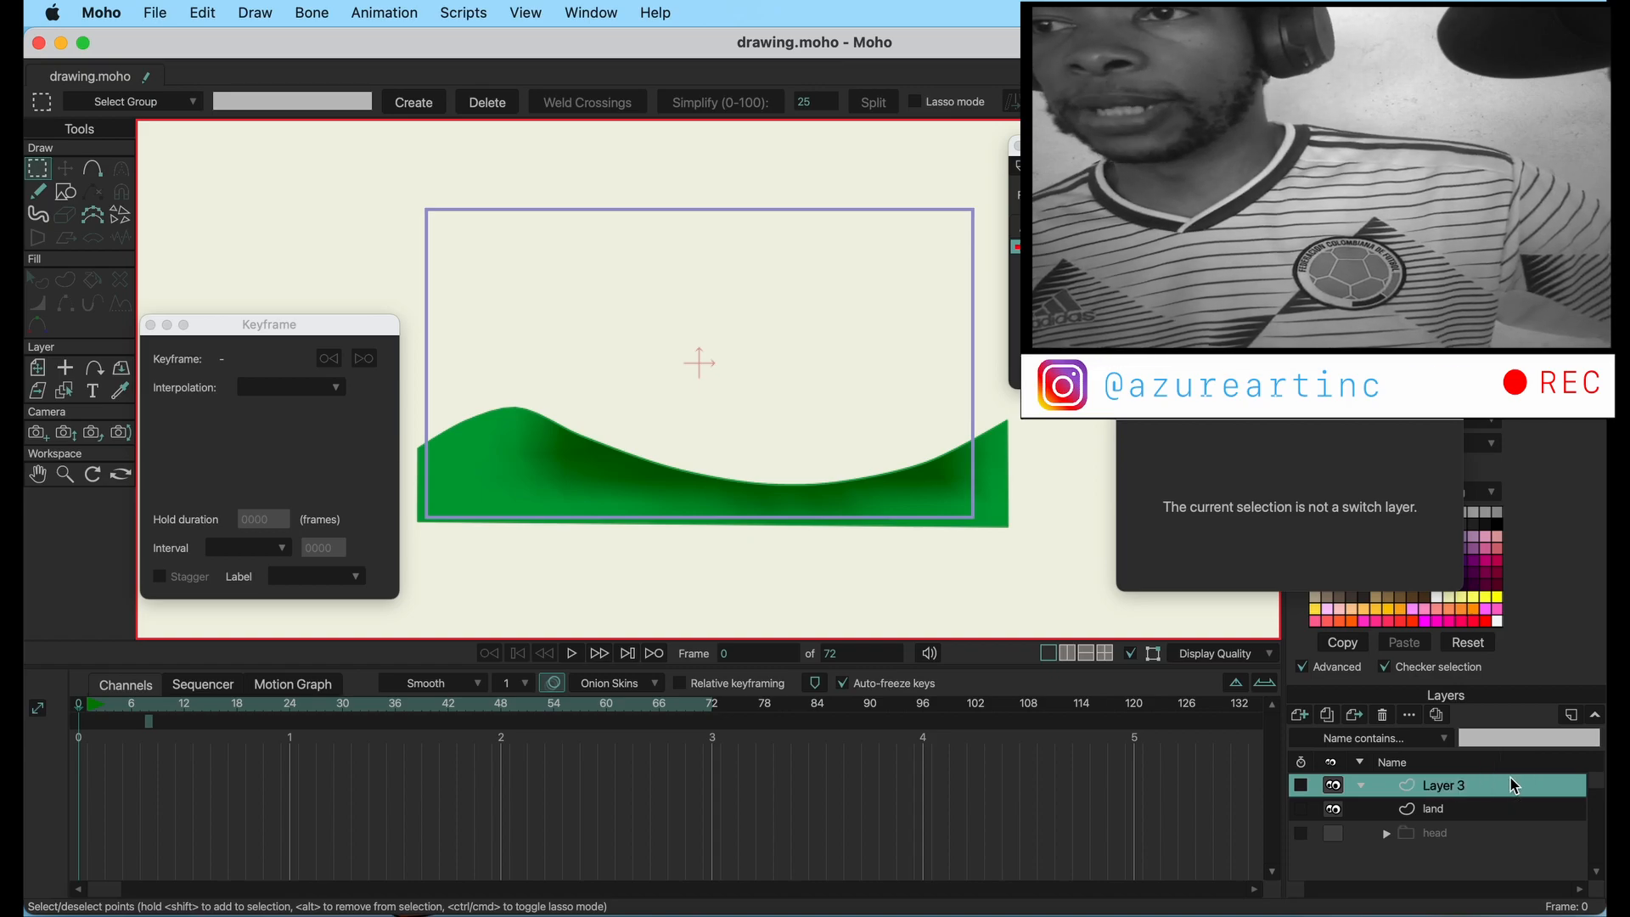
- Group the new vector layer together with the land layer and name the group hills
{"action": "left_click", "coordinate": [1453, 808], "text": "shift"}
{"action": "right_click", "coordinate": [1450, 814]}
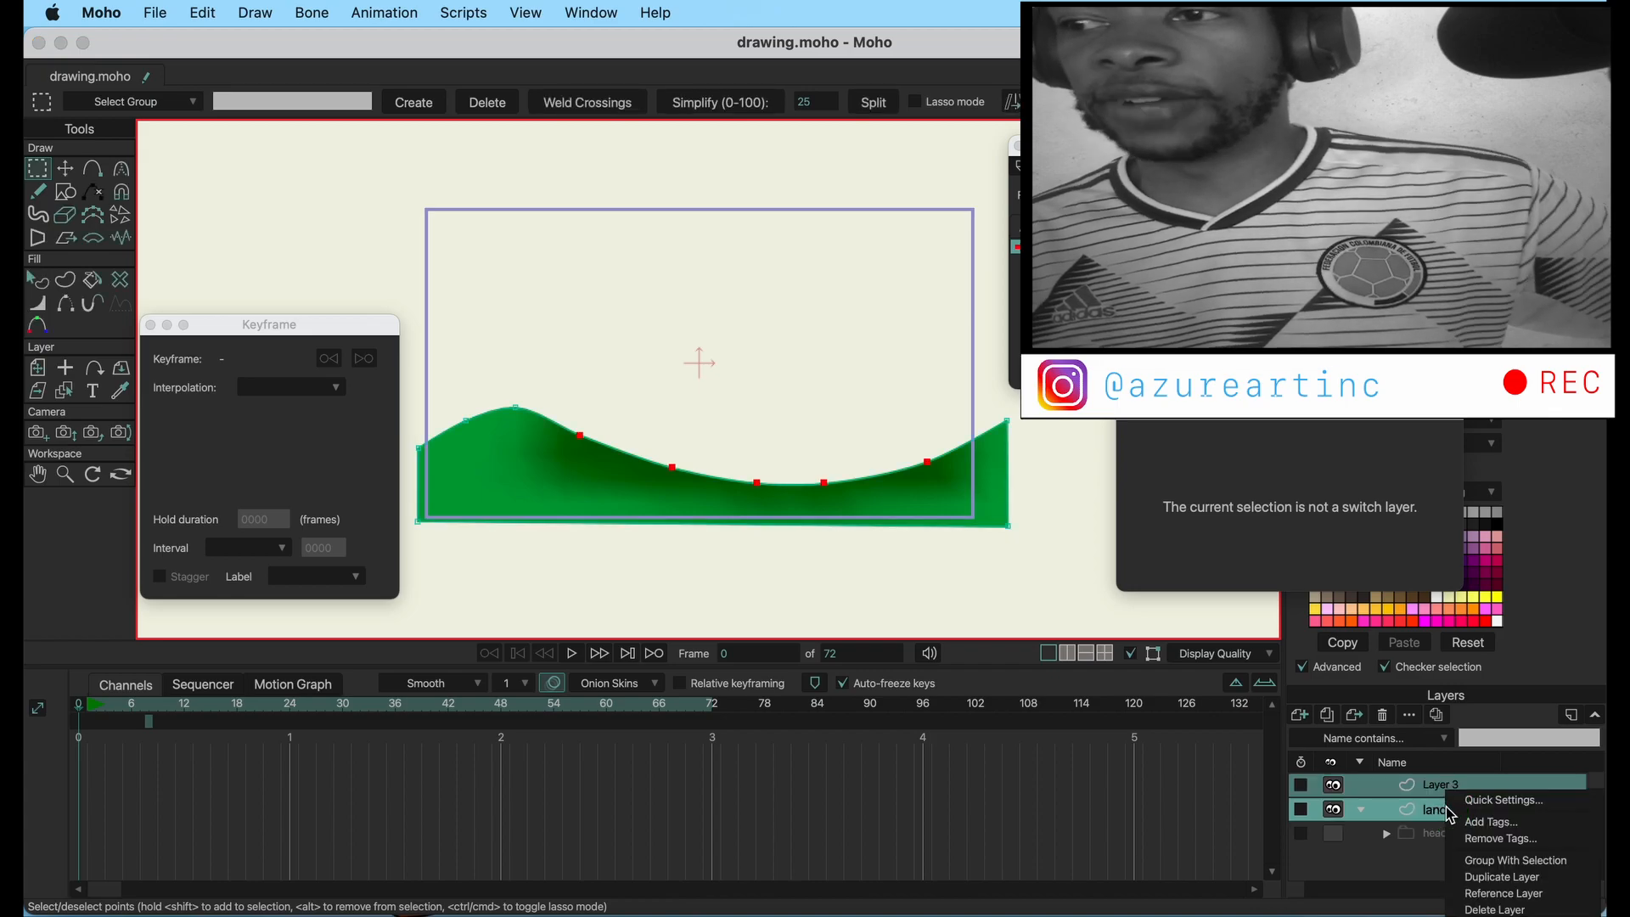
{"action": "left_click", "coordinate": [1482, 860]}
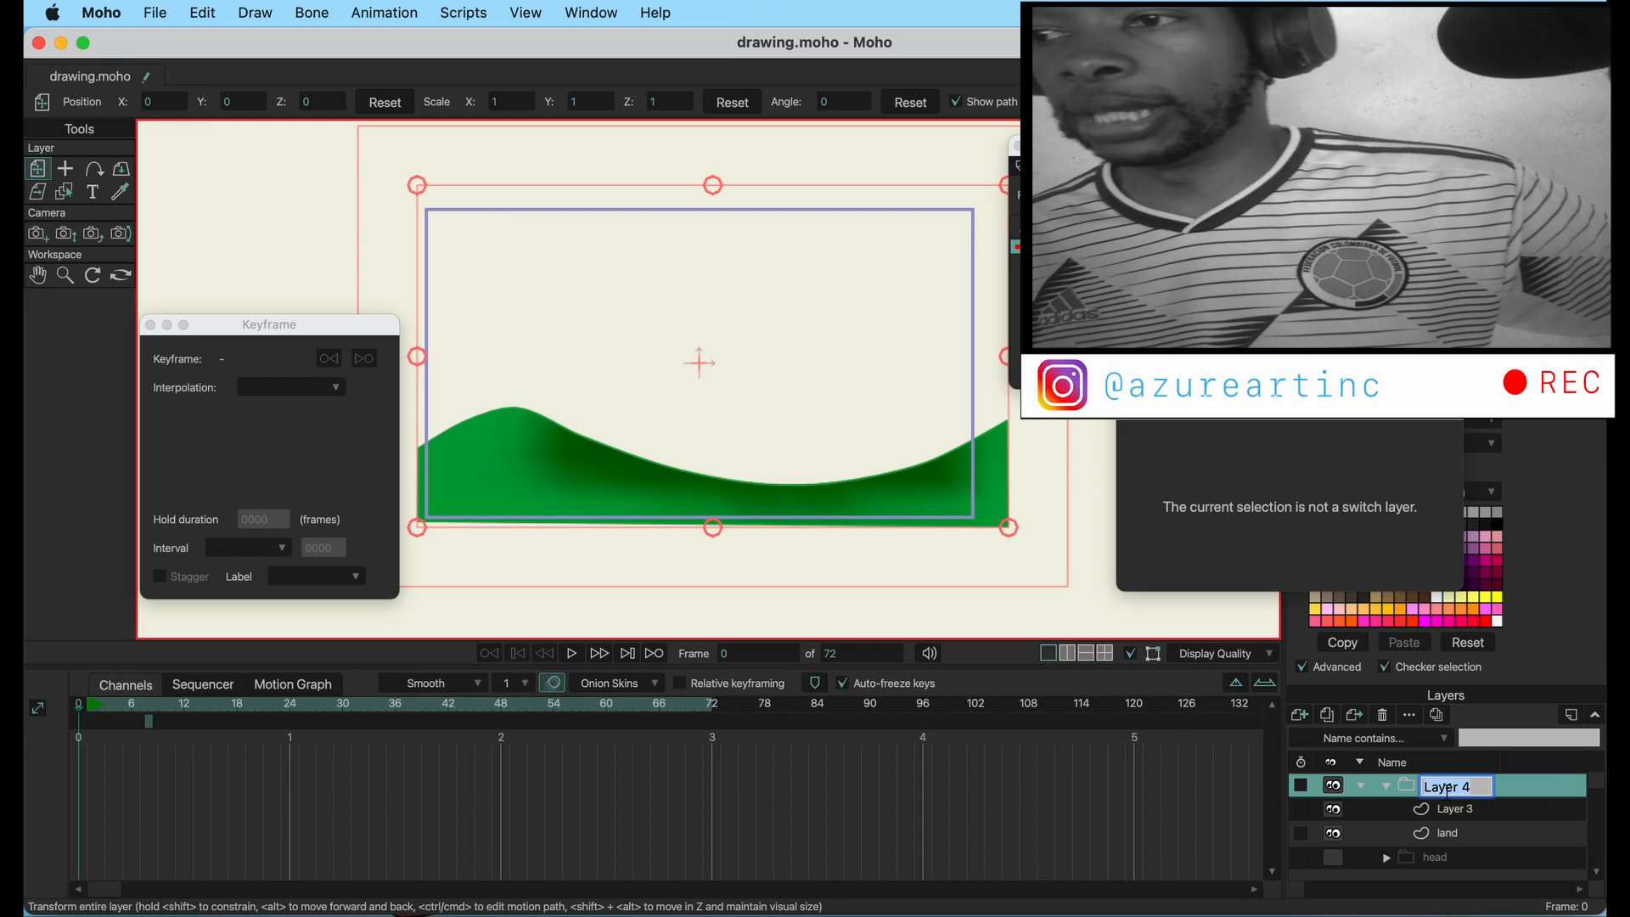
{"action": "type", "text": "hills"}
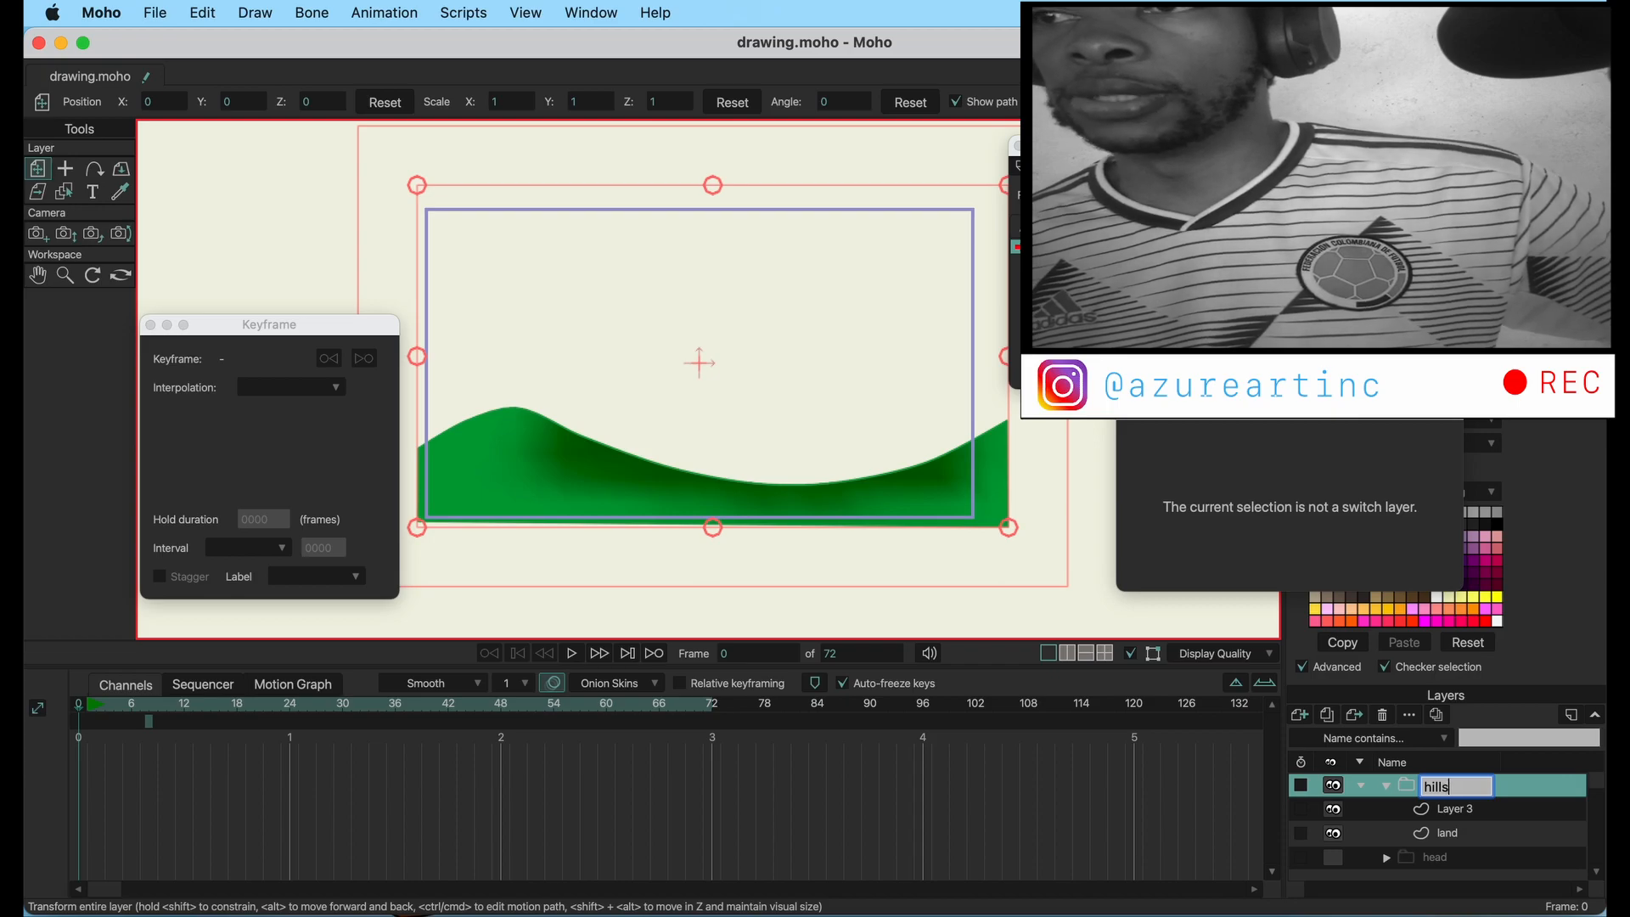
{"action": "left_click", "coordinate": [1469, 816]}
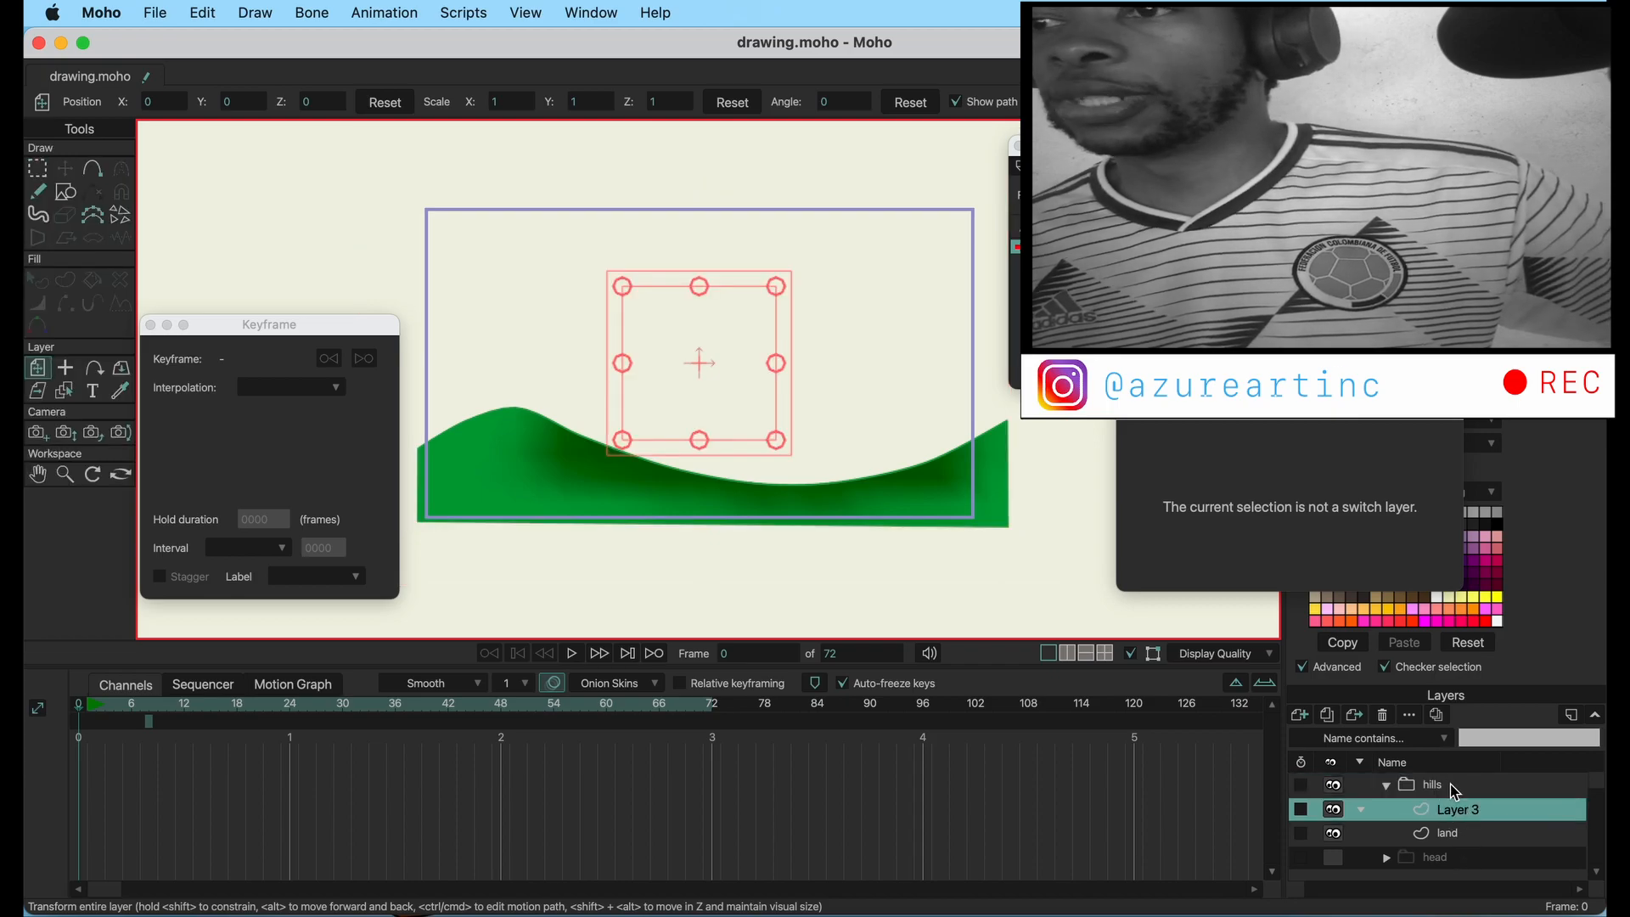
- Set the hills group's mask to Hide all, and keep its new vector layer set to Mask this layer
{"action": "double_click", "coordinate": [1443, 785]}
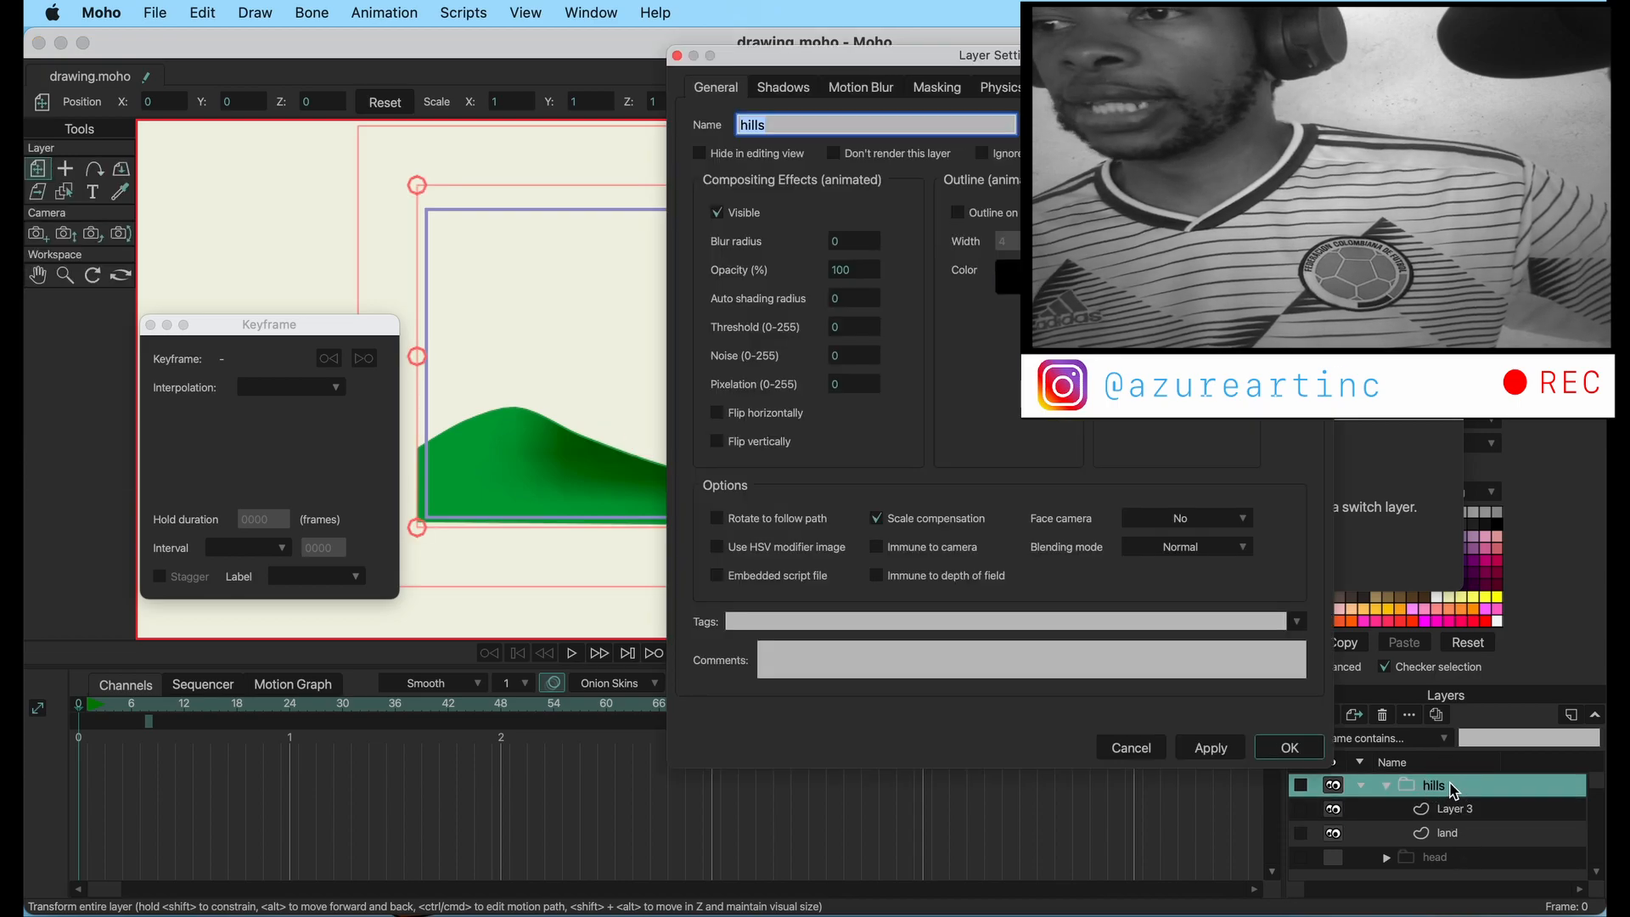
{"action": "left_click", "coordinate": [942, 89]}
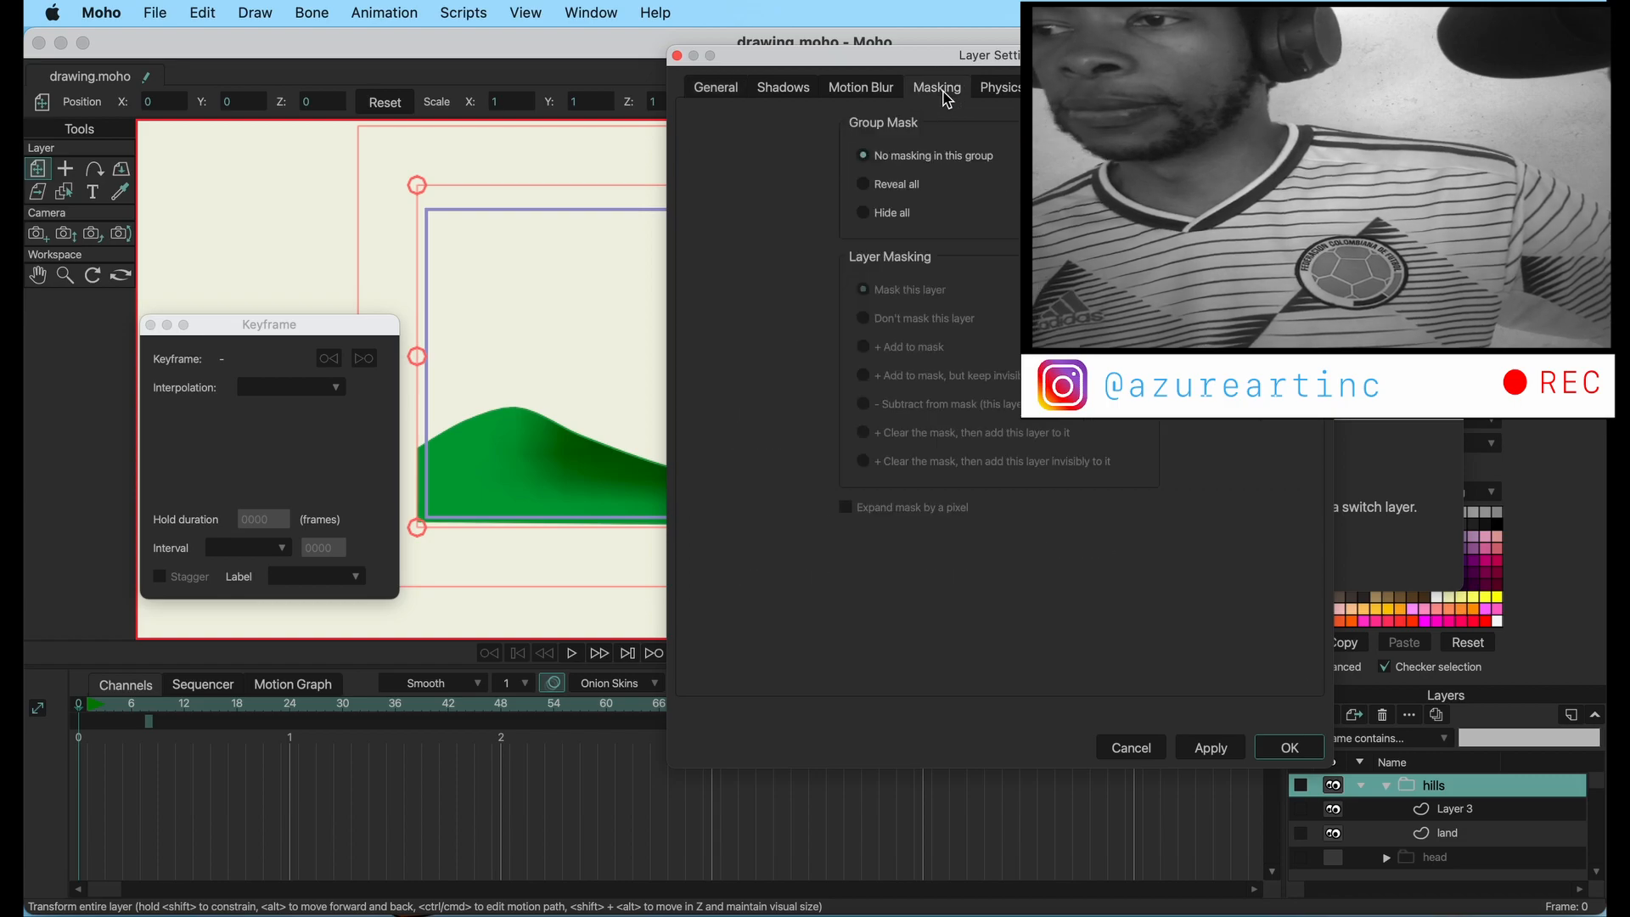
{"action": "left_click", "coordinate": [862, 213]}
{"action": "left_click", "coordinate": [1223, 754]}
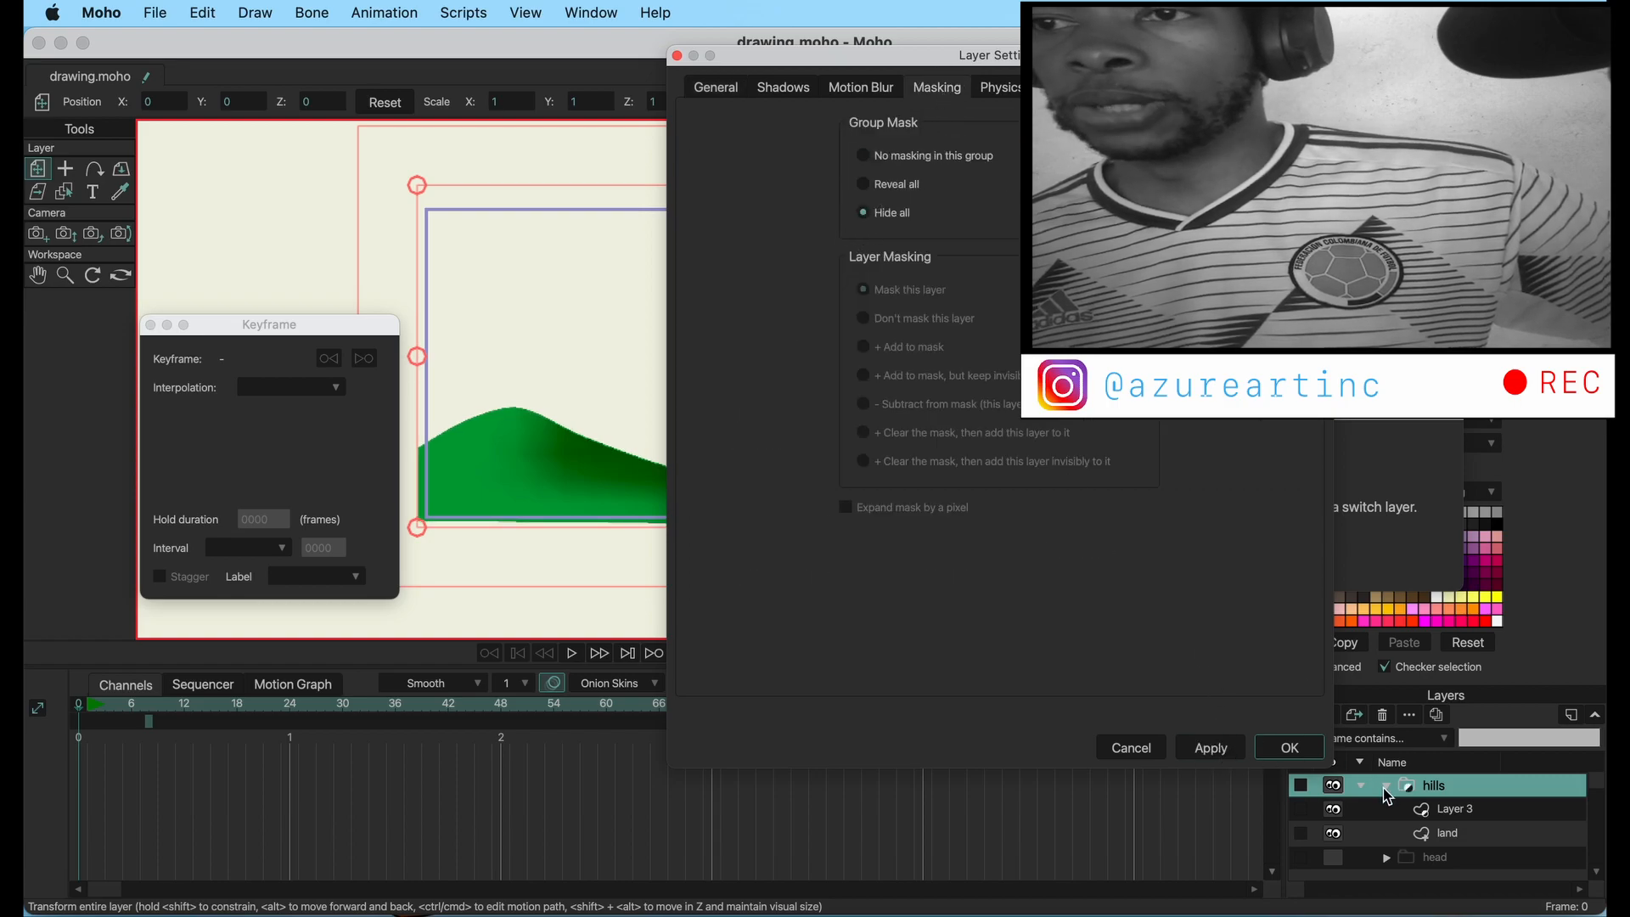
{"action": "left_click", "coordinate": [1479, 809]}
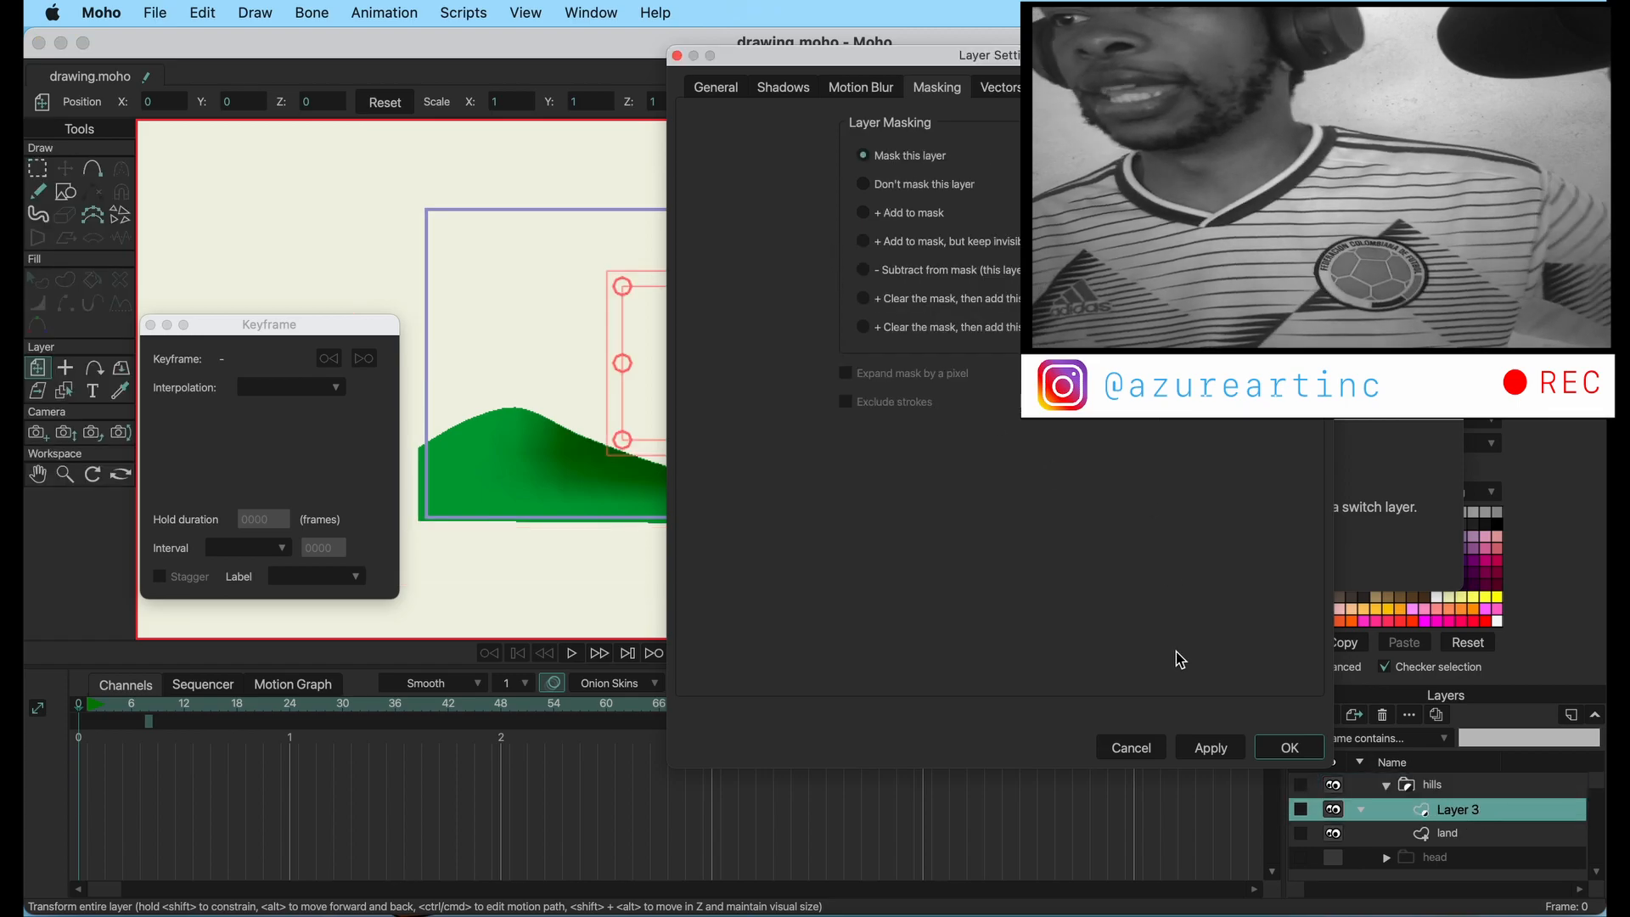
{"action": "left_click", "coordinate": [1284, 747]}
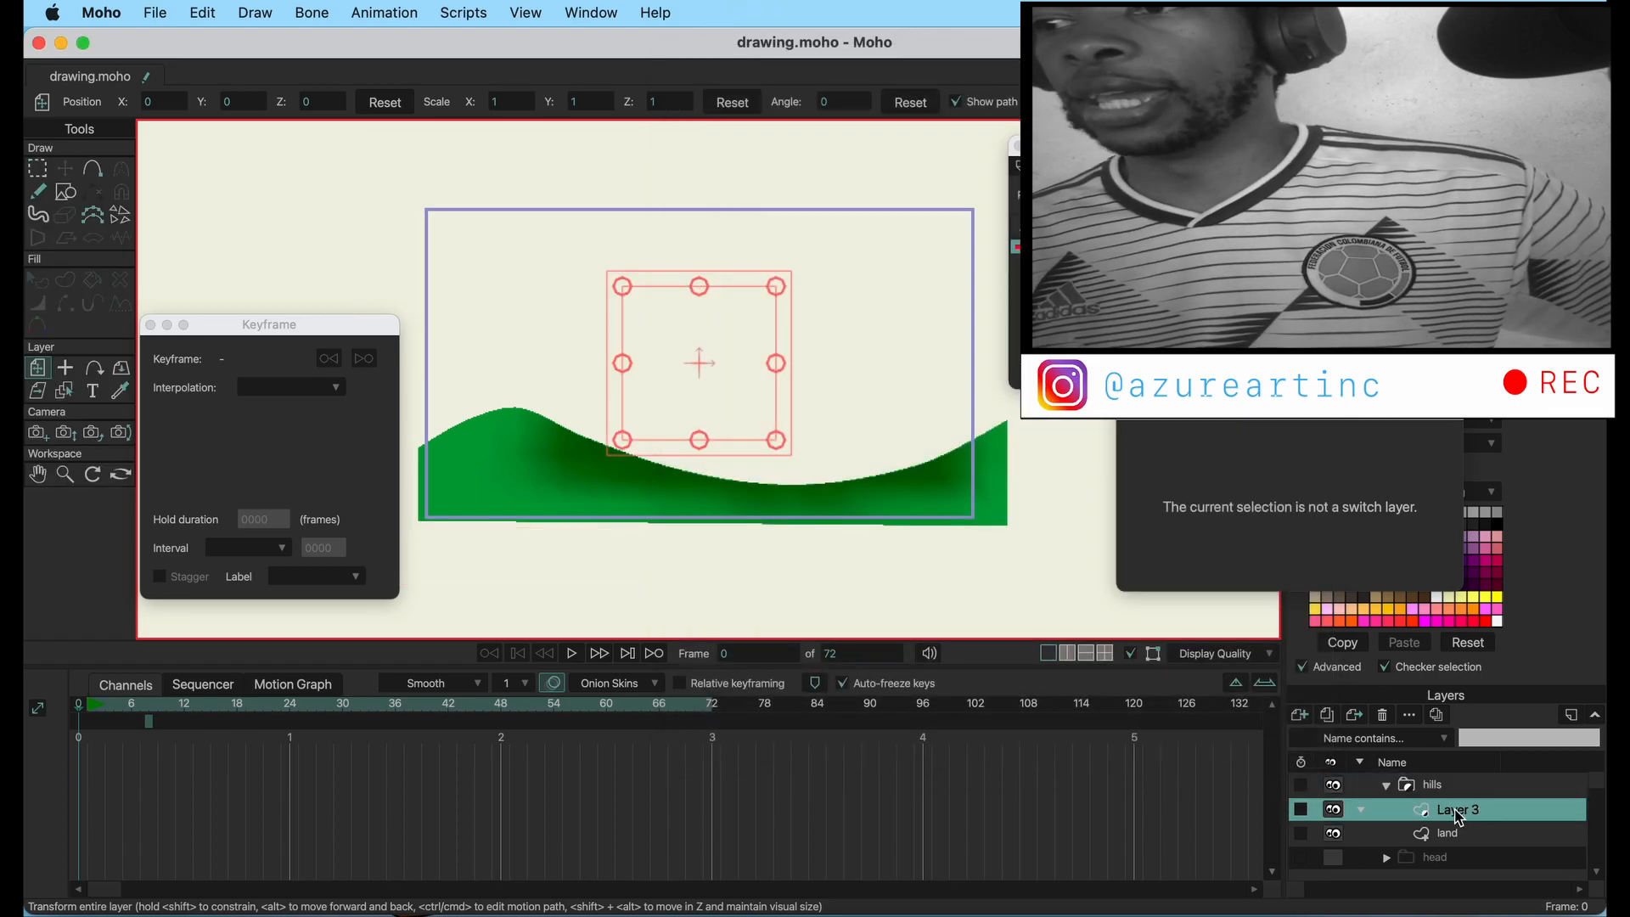
- Rename the vector layer above land in the hills group as shadow
{"action": "double_click", "coordinate": [1456, 809]}
{"action": "type", "text": "shadow"}
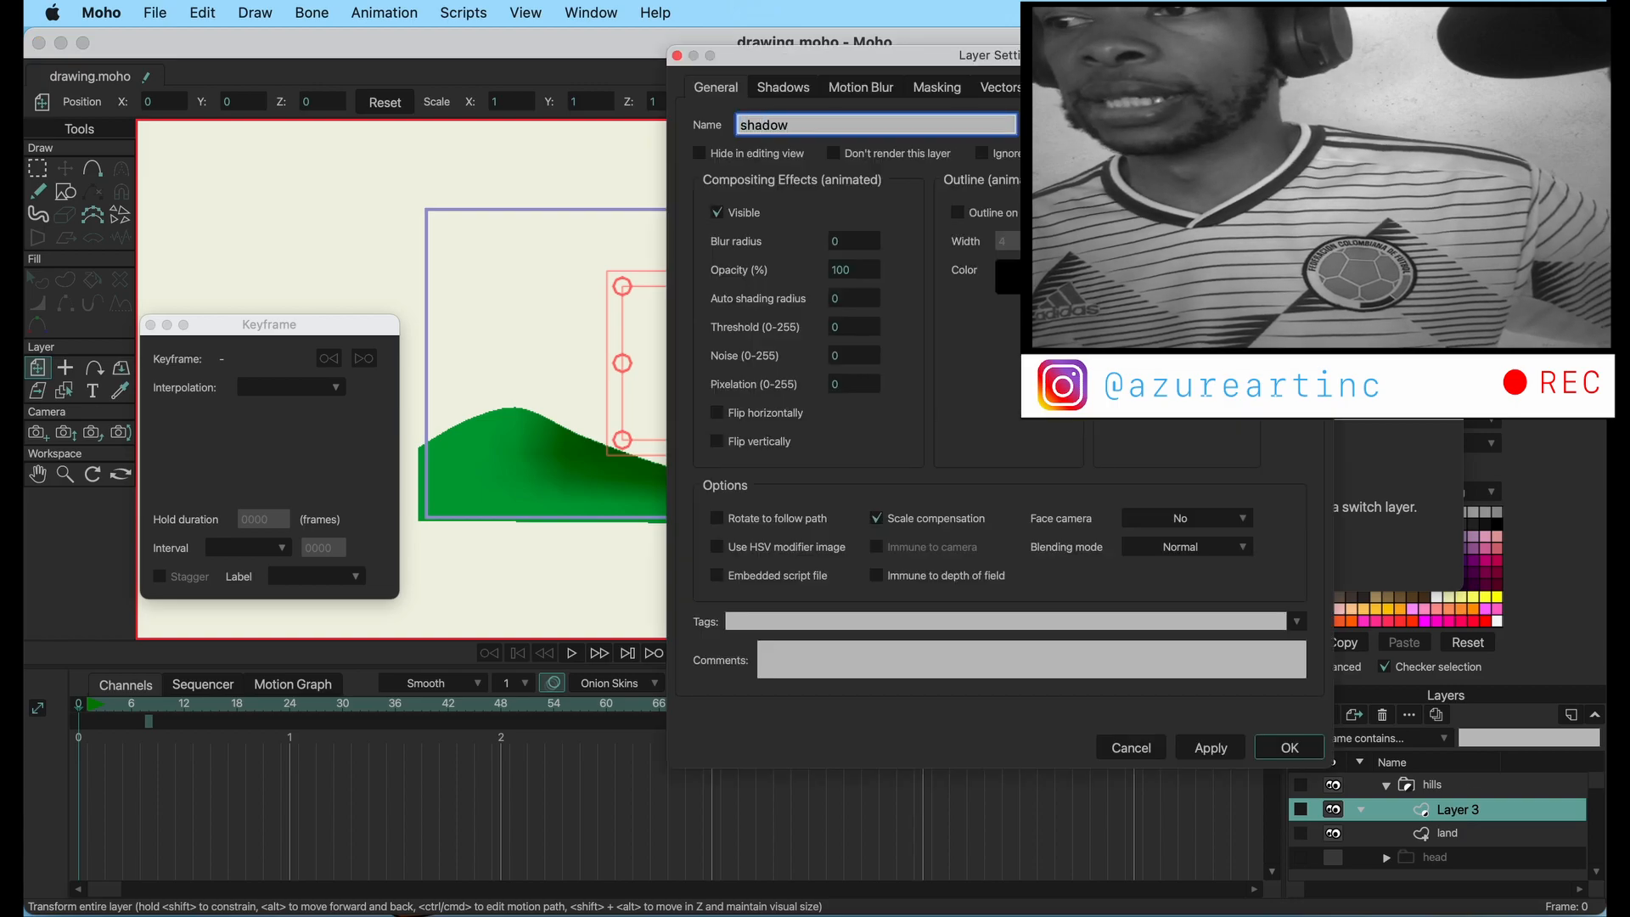
{"action": "key", "text": "Return"}
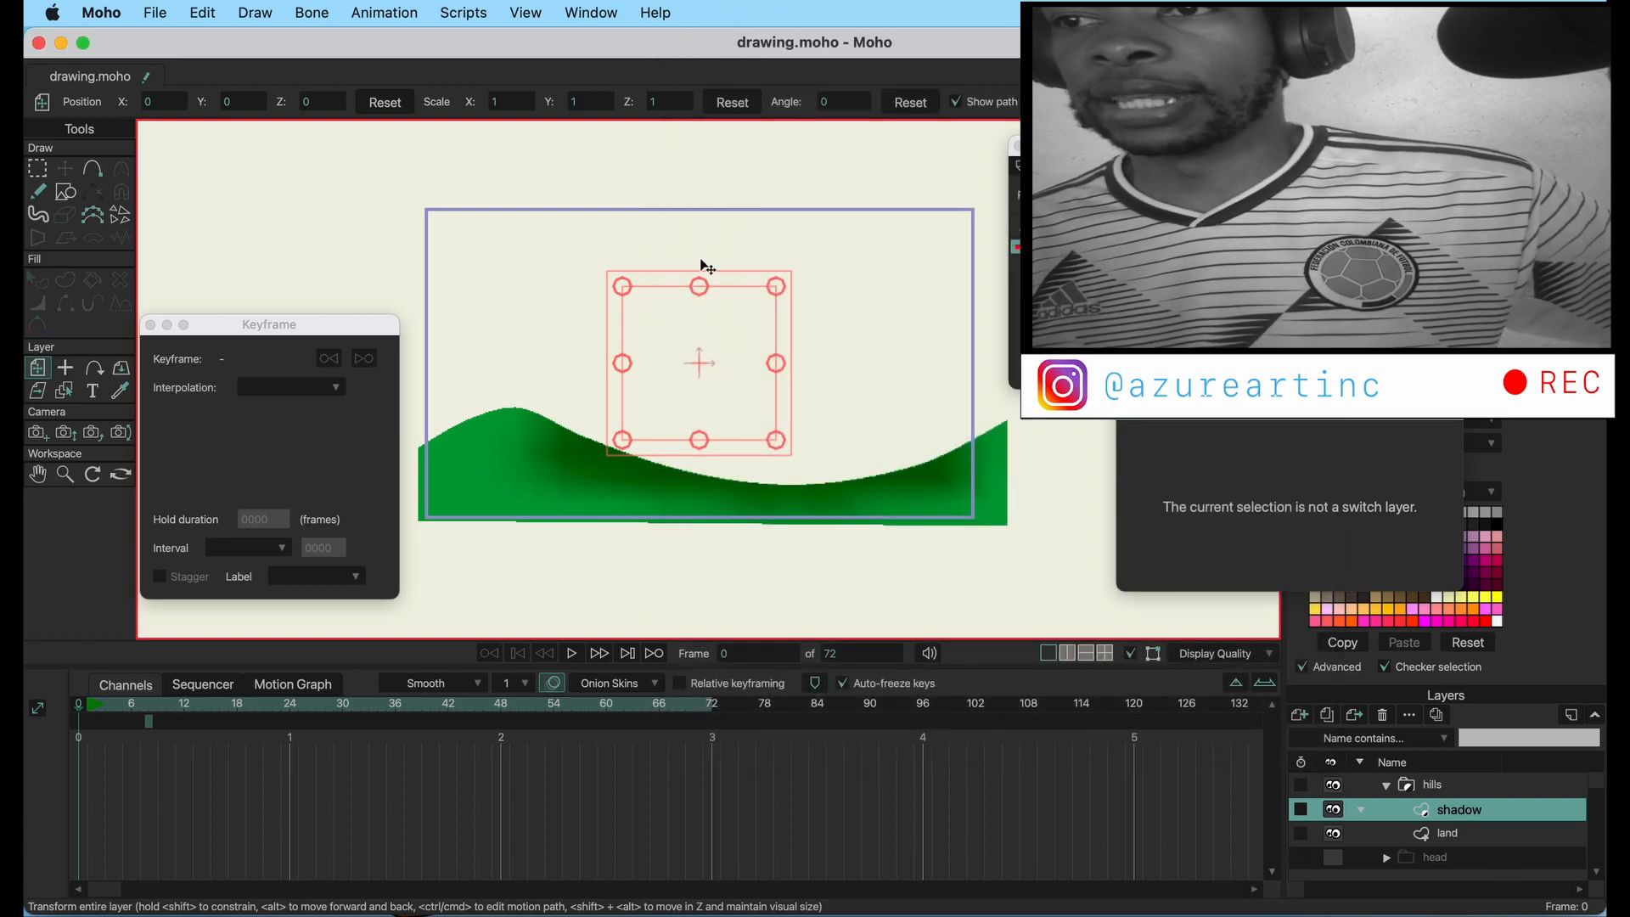
- Draw a closed curved shape on the shadow layer, running from the hill peak along the valley slope and past the land's far end
{"action": "left_click", "coordinate": [95, 169]}
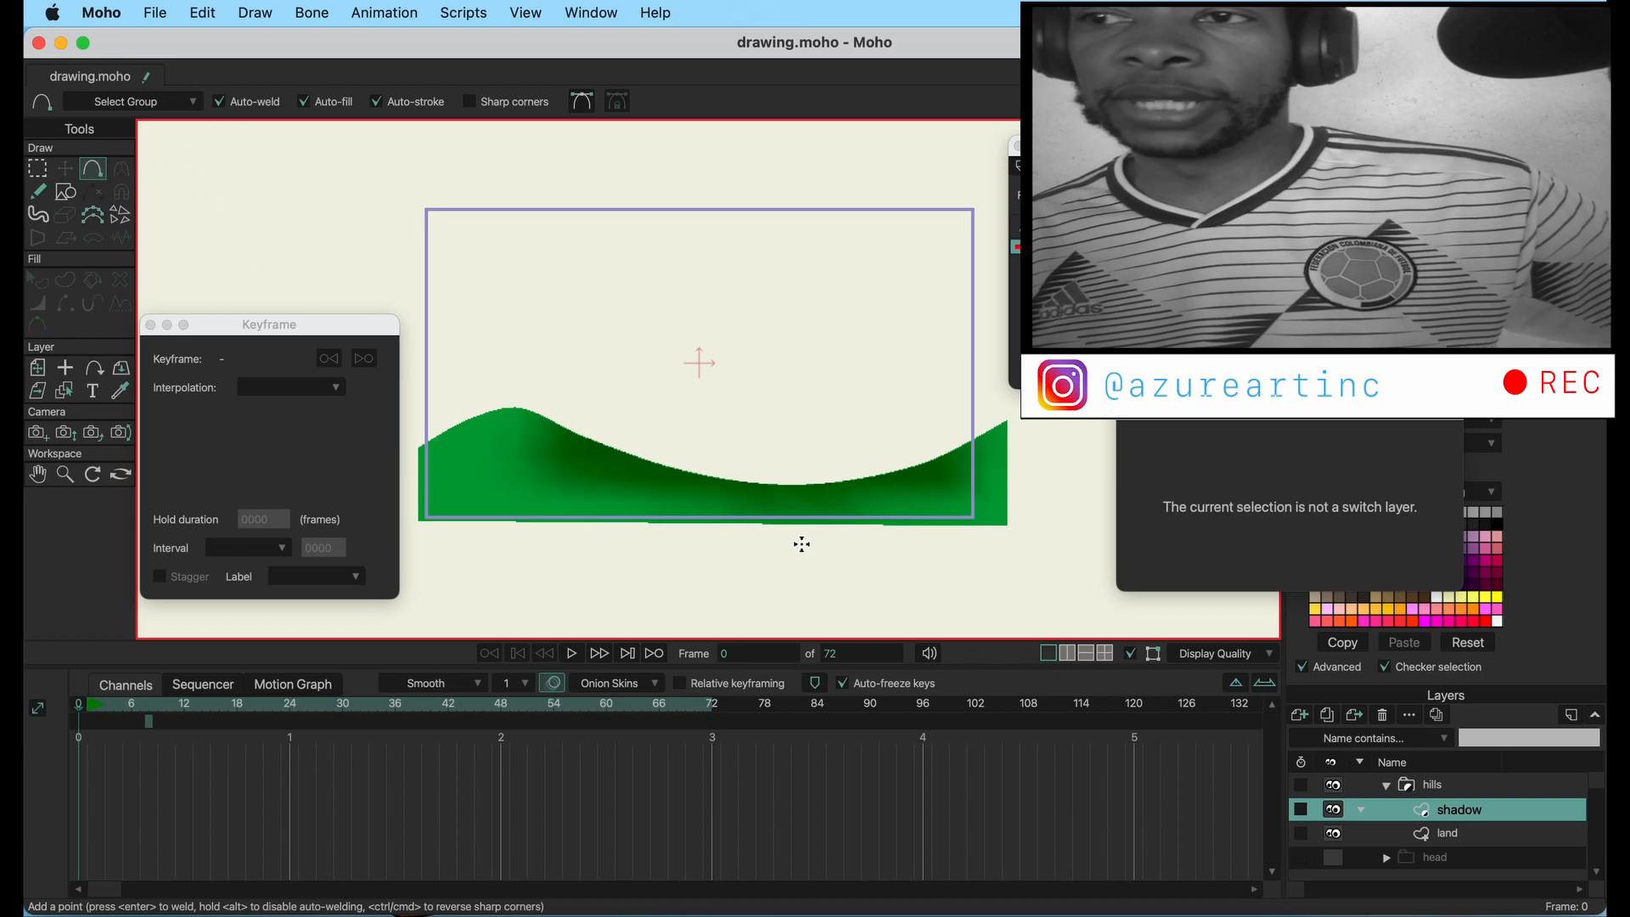
{"action": "left_click_drag", "start_coordinate": [517, 409], "coordinate": [577, 465]}
{"action": "mouse_move", "coordinate": [578, 465]}
{"action": "left_mouse_down"}
{"action": "mouse_move", "coordinate": [771, 499]}
{"action": "mouse_move", "coordinate": [865, 484]}
{"action": "mouse_move", "coordinate": [953, 500]}
{"action": "mouse_move", "coordinate": [1015, 411]}
{"action": "mouse_move", "coordinate": [713, 444]}
{"action": "mouse_move", "coordinate": [518, 408]}
{"action": "left_mouse_up"}
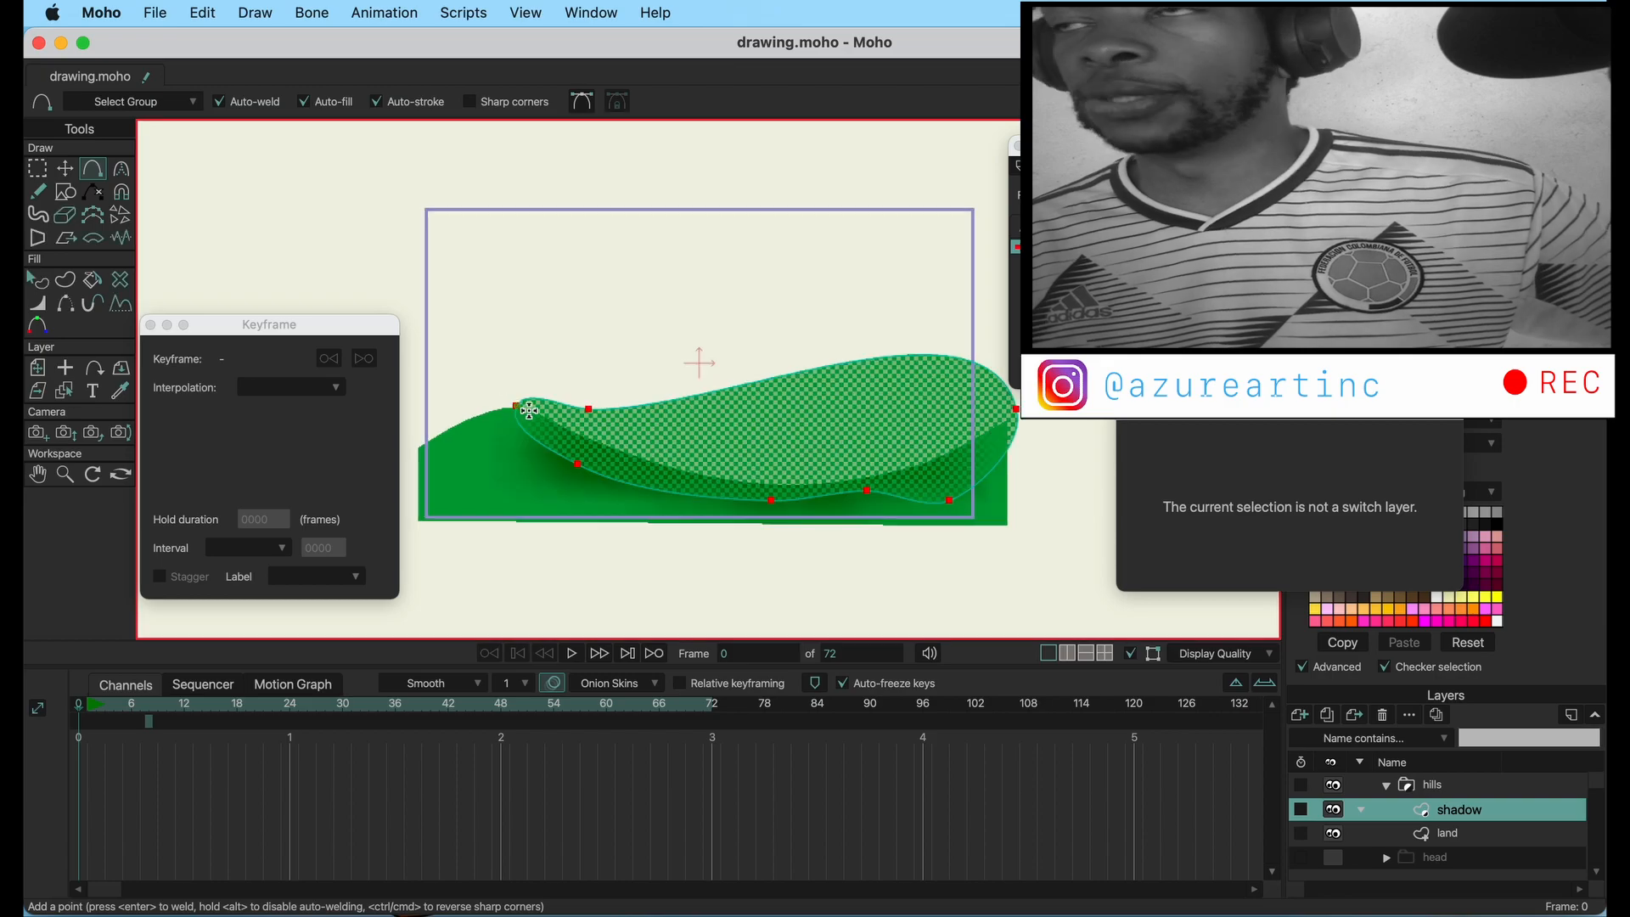
- Fill the shadow shape with dark green 09471A and deselect it
{"action": "left_click", "coordinate": [37, 279]}
{"action": "left_click", "coordinate": [463, 265]}
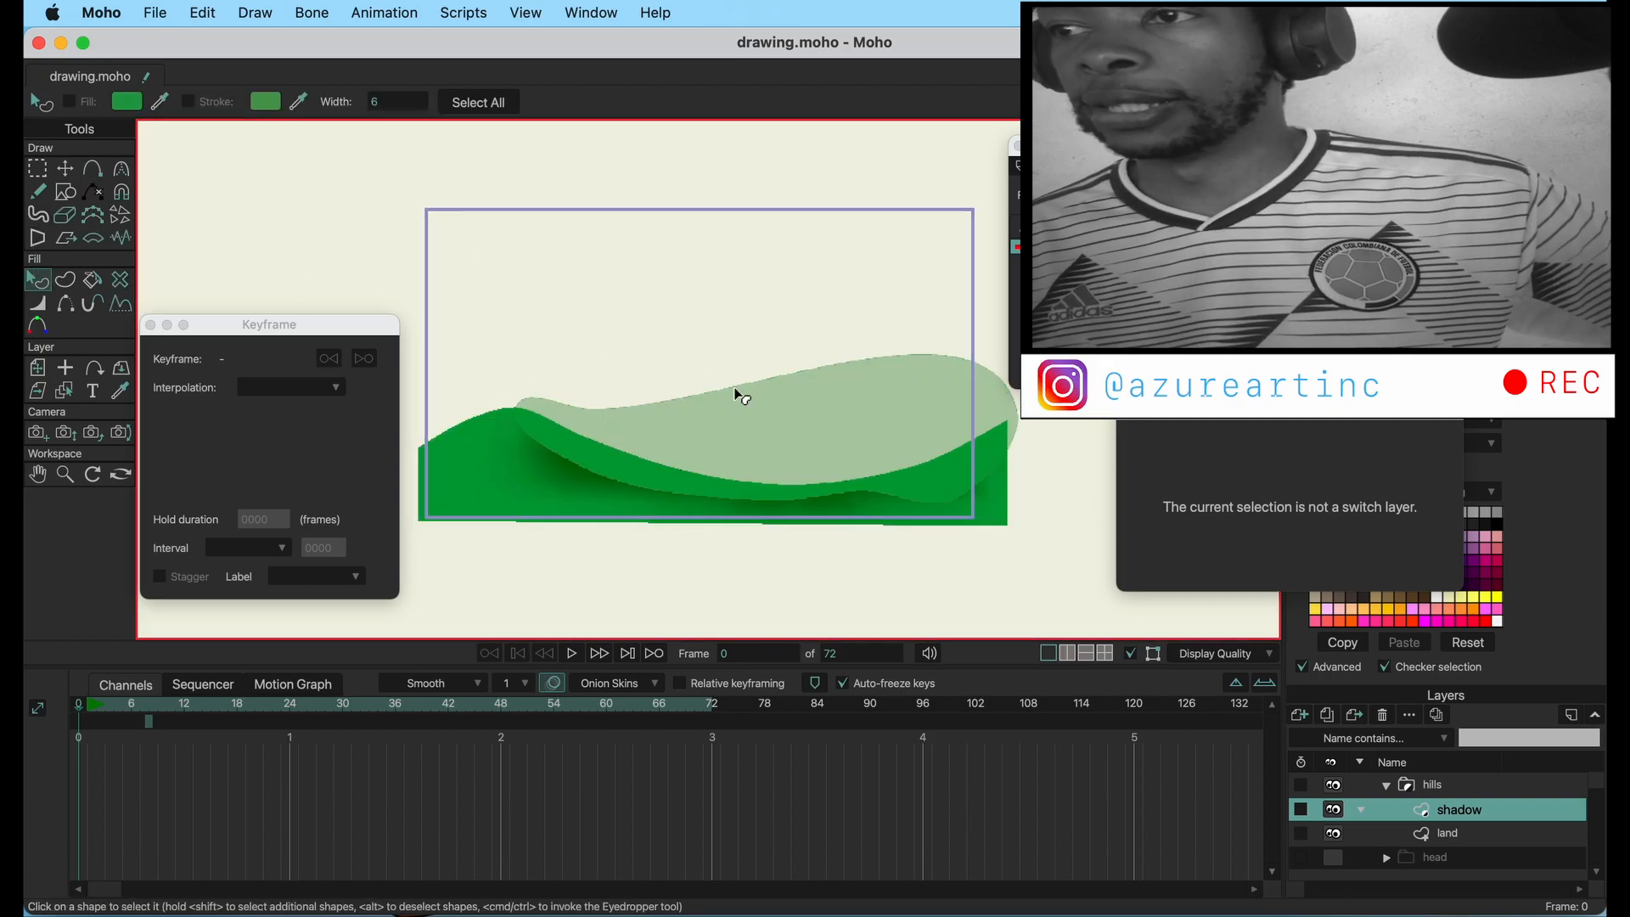
{"action": "left_click", "coordinate": [758, 399]}
{"action": "left_click", "coordinate": [197, 105]}
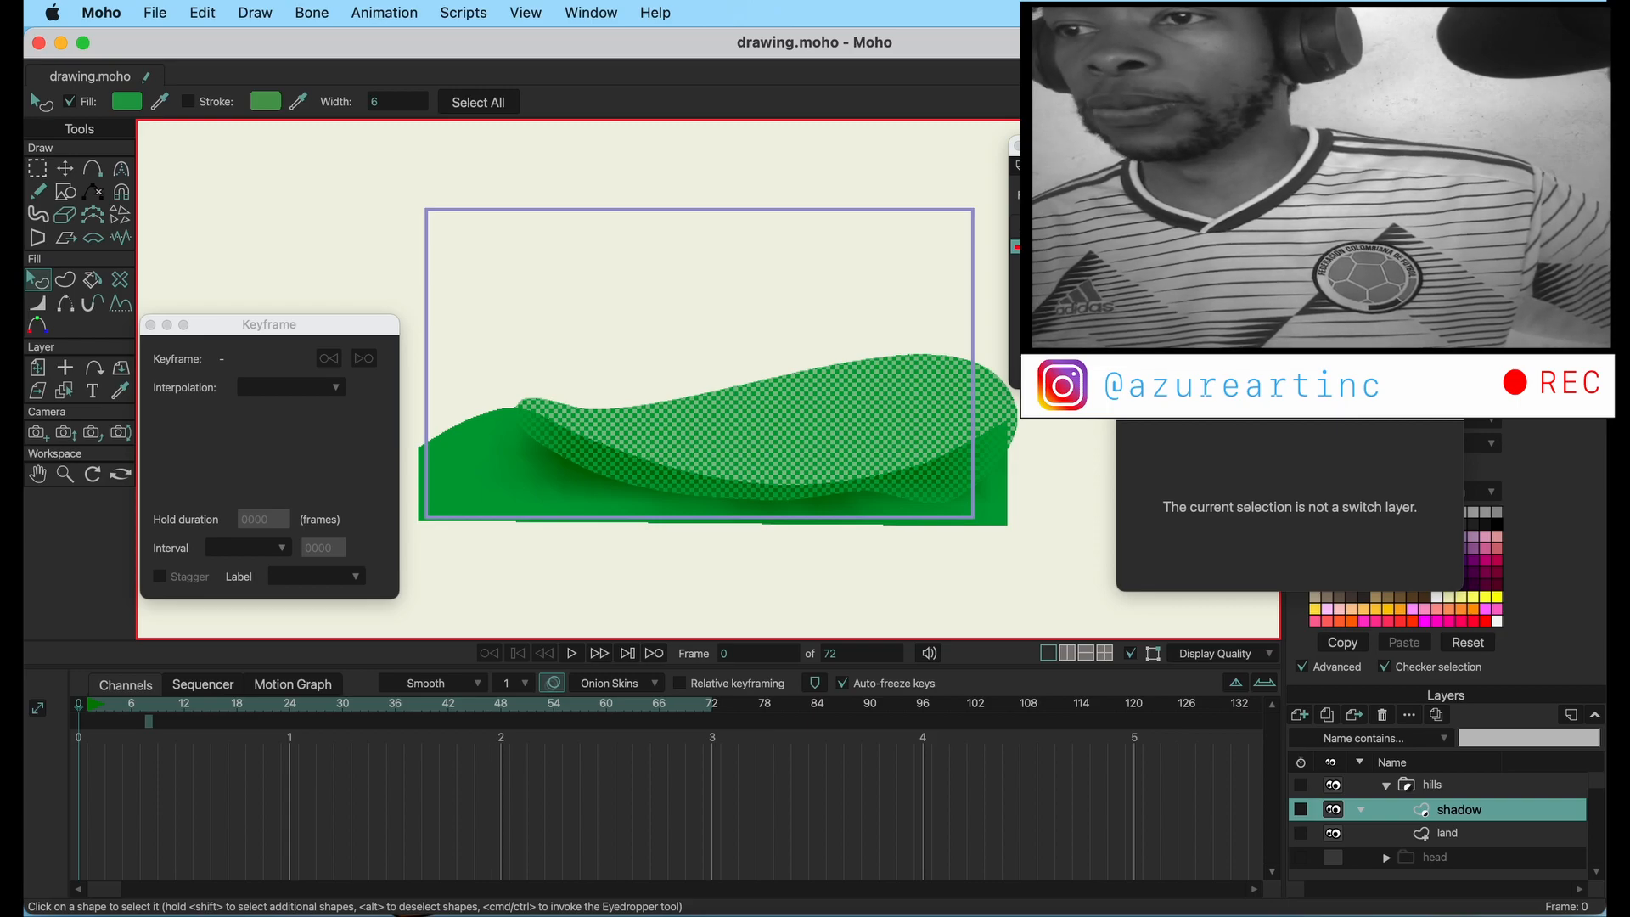
{"action": "left_click", "coordinate": [1375, 340]}
{"action": "left_click_drag", "start_coordinate": [1094, 383], "coordinate": [1107, 480]}
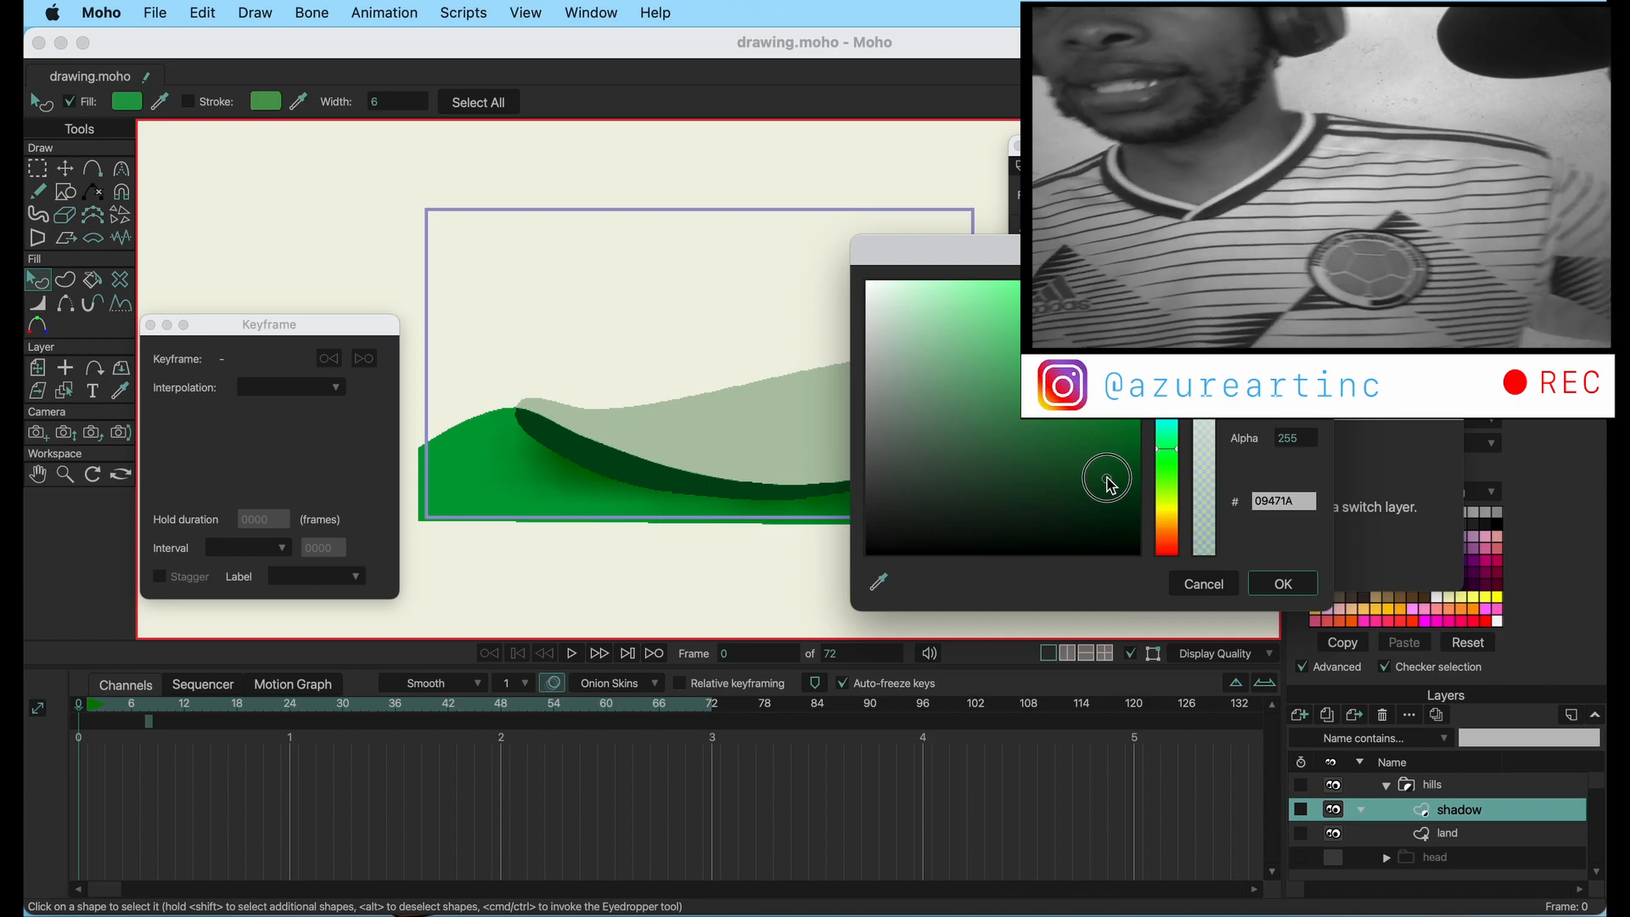
{"action": "left_click", "coordinate": [1281, 583]}
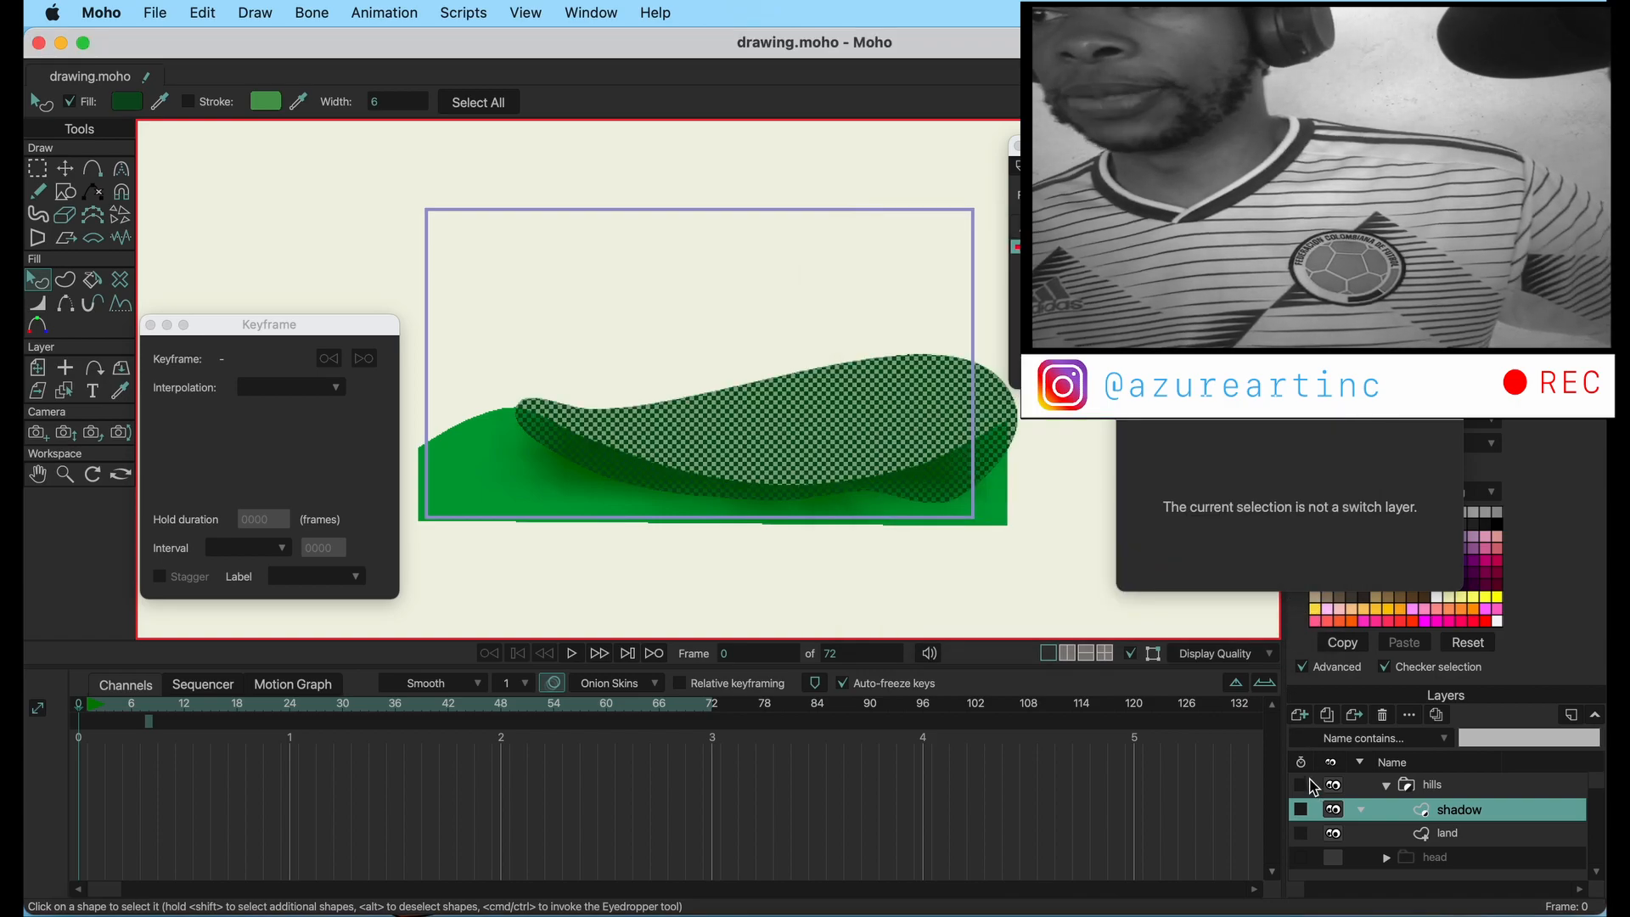
{"action": "left_click", "coordinate": [1055, 564]}
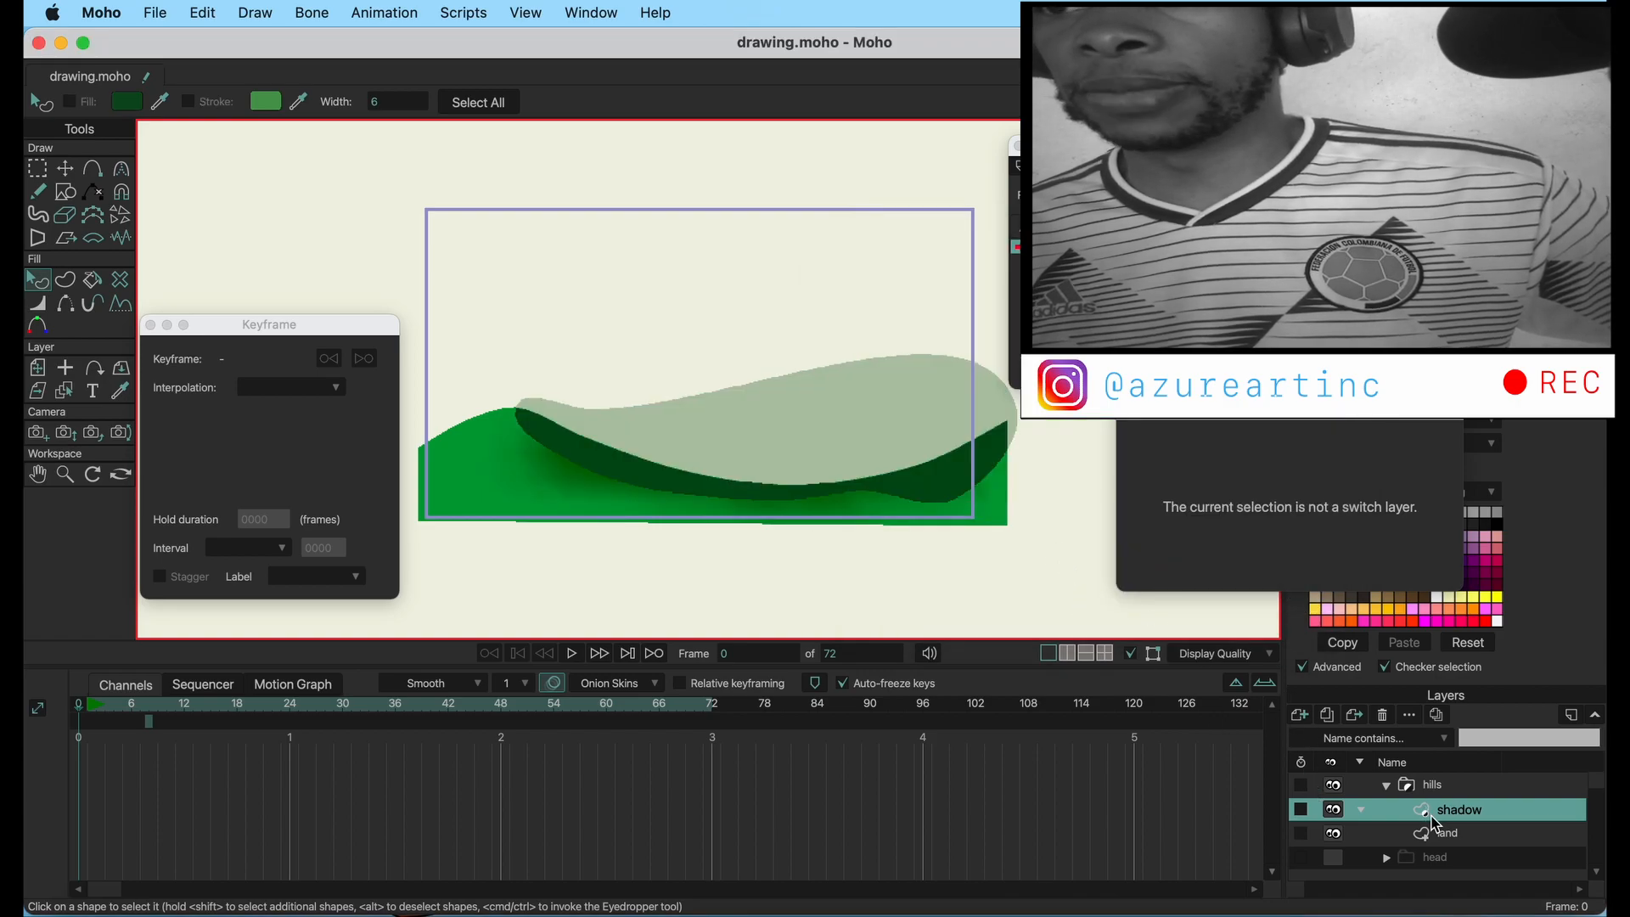
- Collapse the hills group and add a new vector layer above it
{"action": "left_click", "coordinate": [1444, 835]}
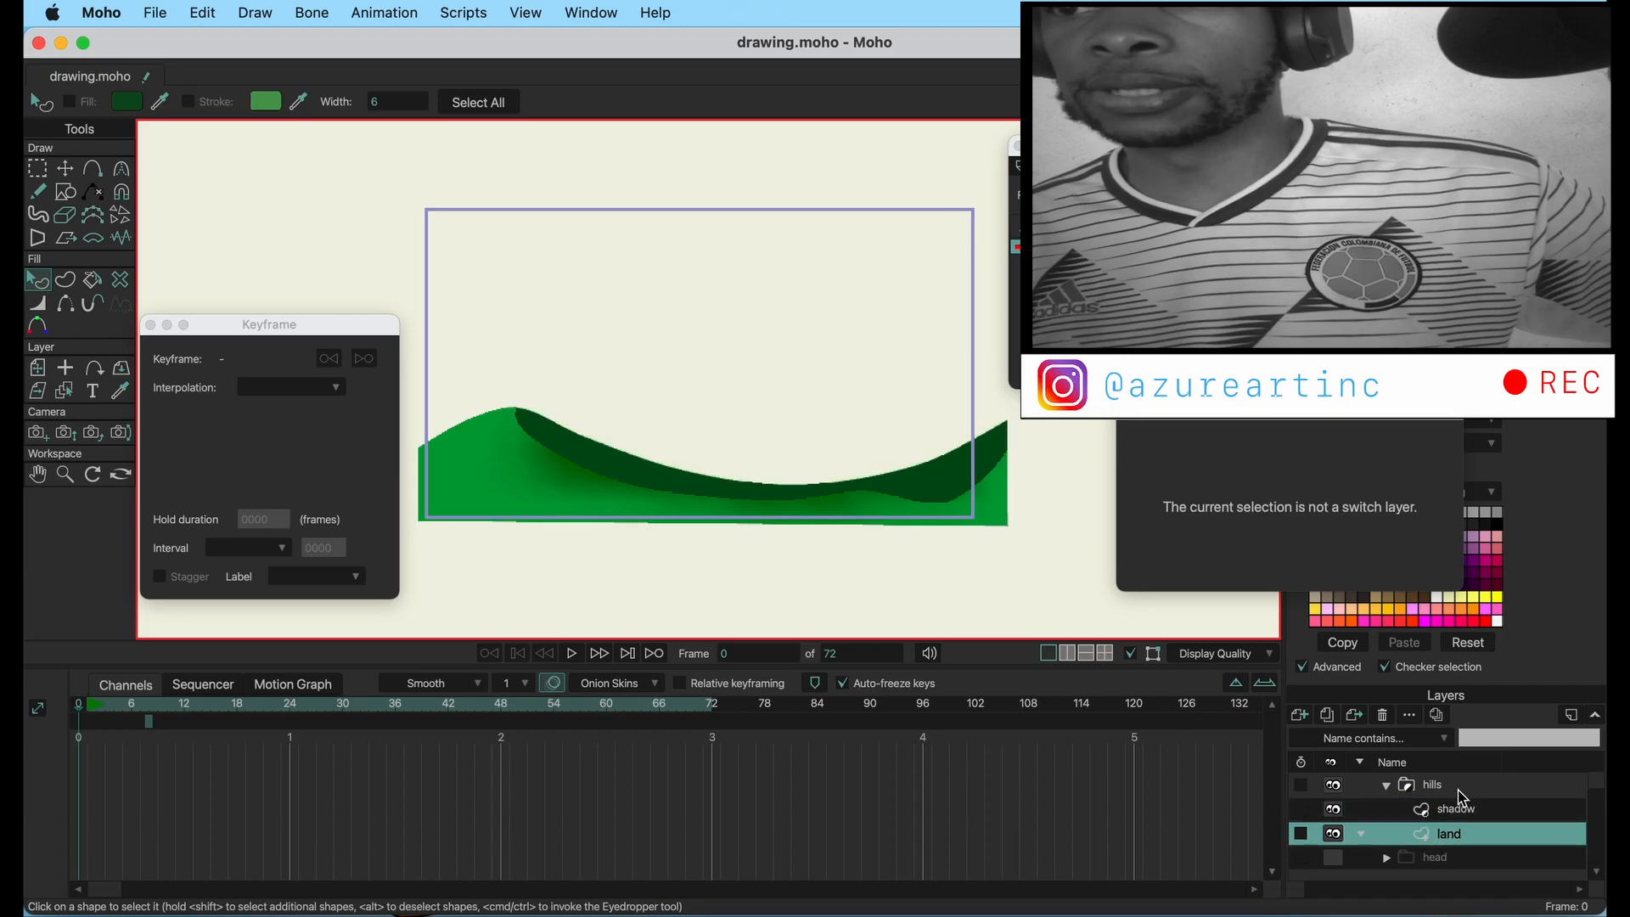
{"action": "left_click", "coordinate": [1460, 792]}
{"action": "left_click", "coordinate": [1388, 787]}
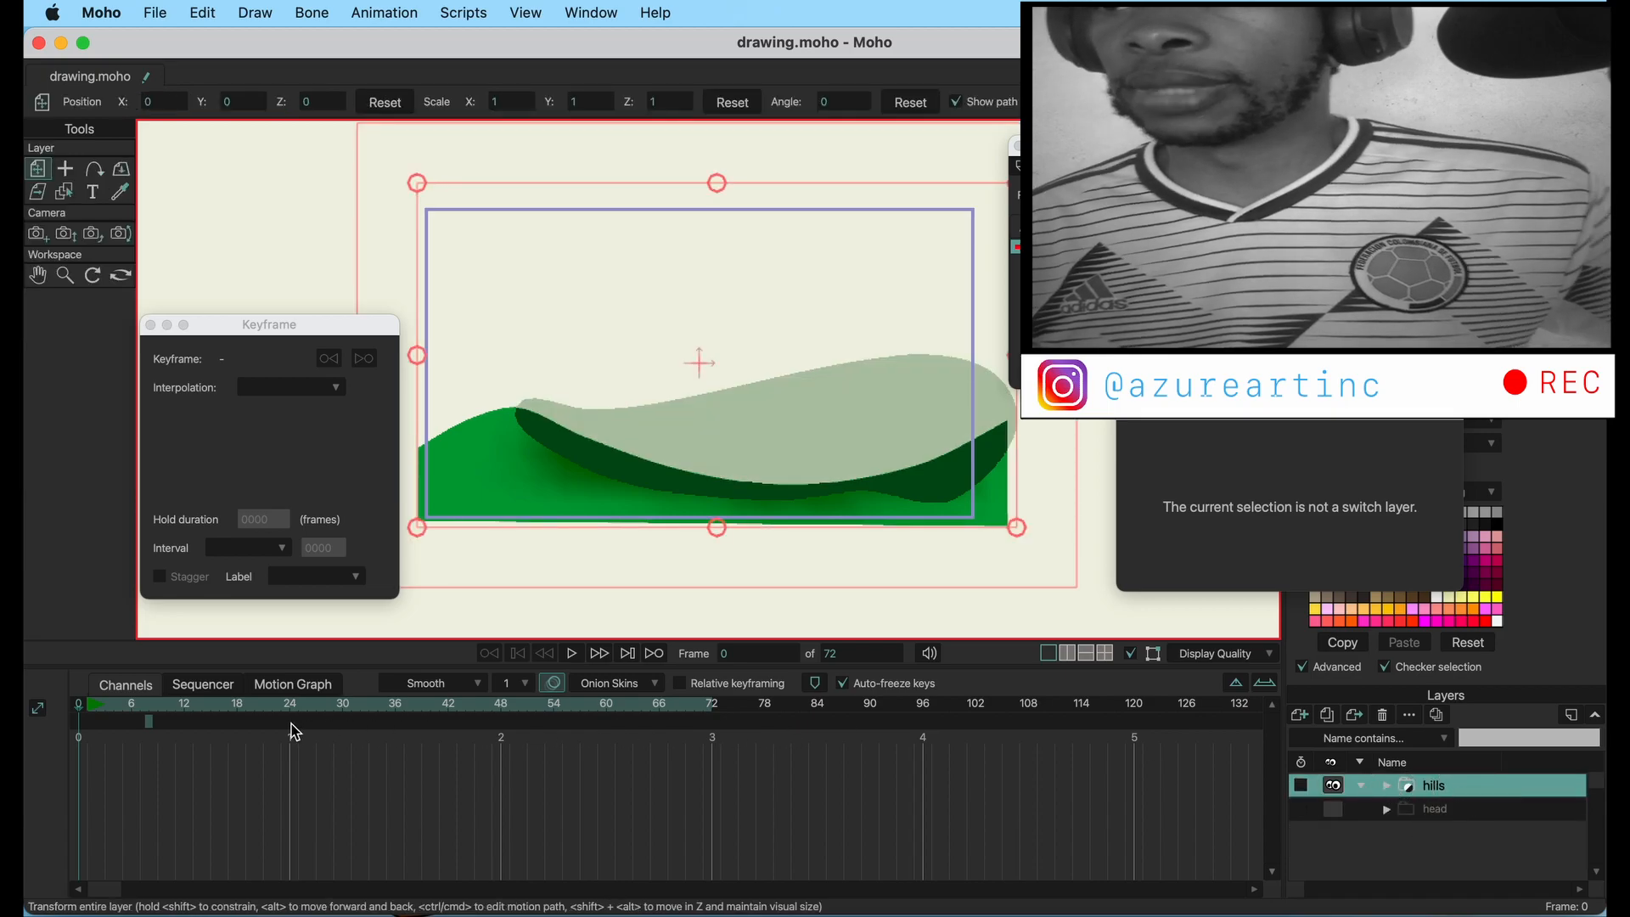
{"action": "left_click", "coordinate": [149, 723]}
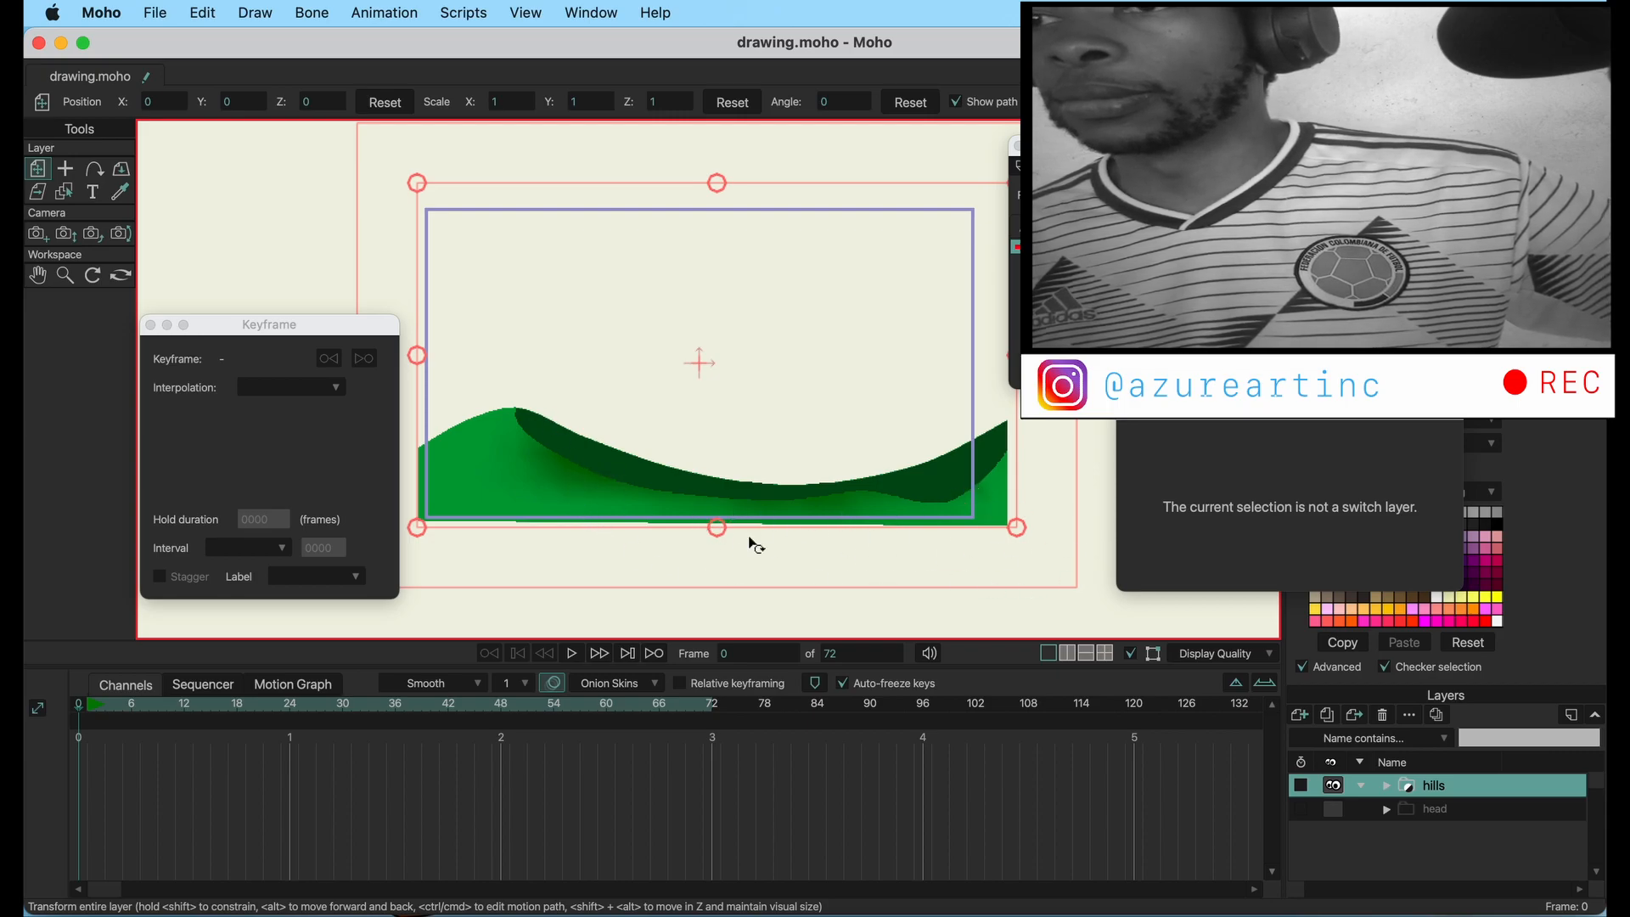
{"action": "left_click", "coordinate": [1421, 810]}
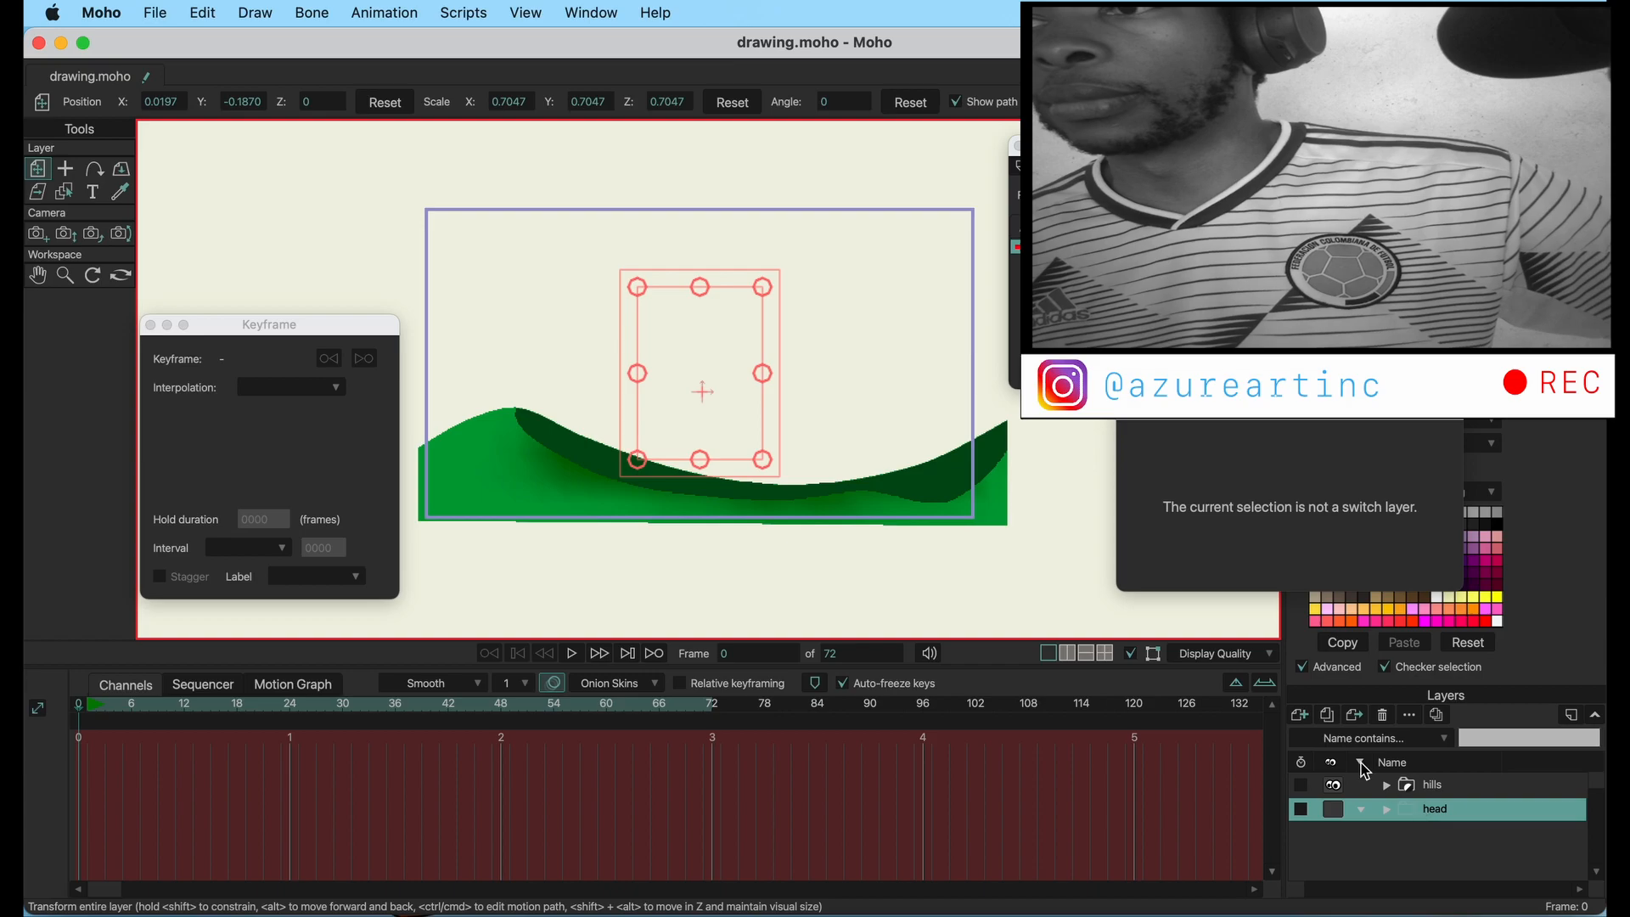
{"action": "left_click", "coordinate": [1410, 785]}
{"action": "left_click", "coordinate": [1300, 715]}
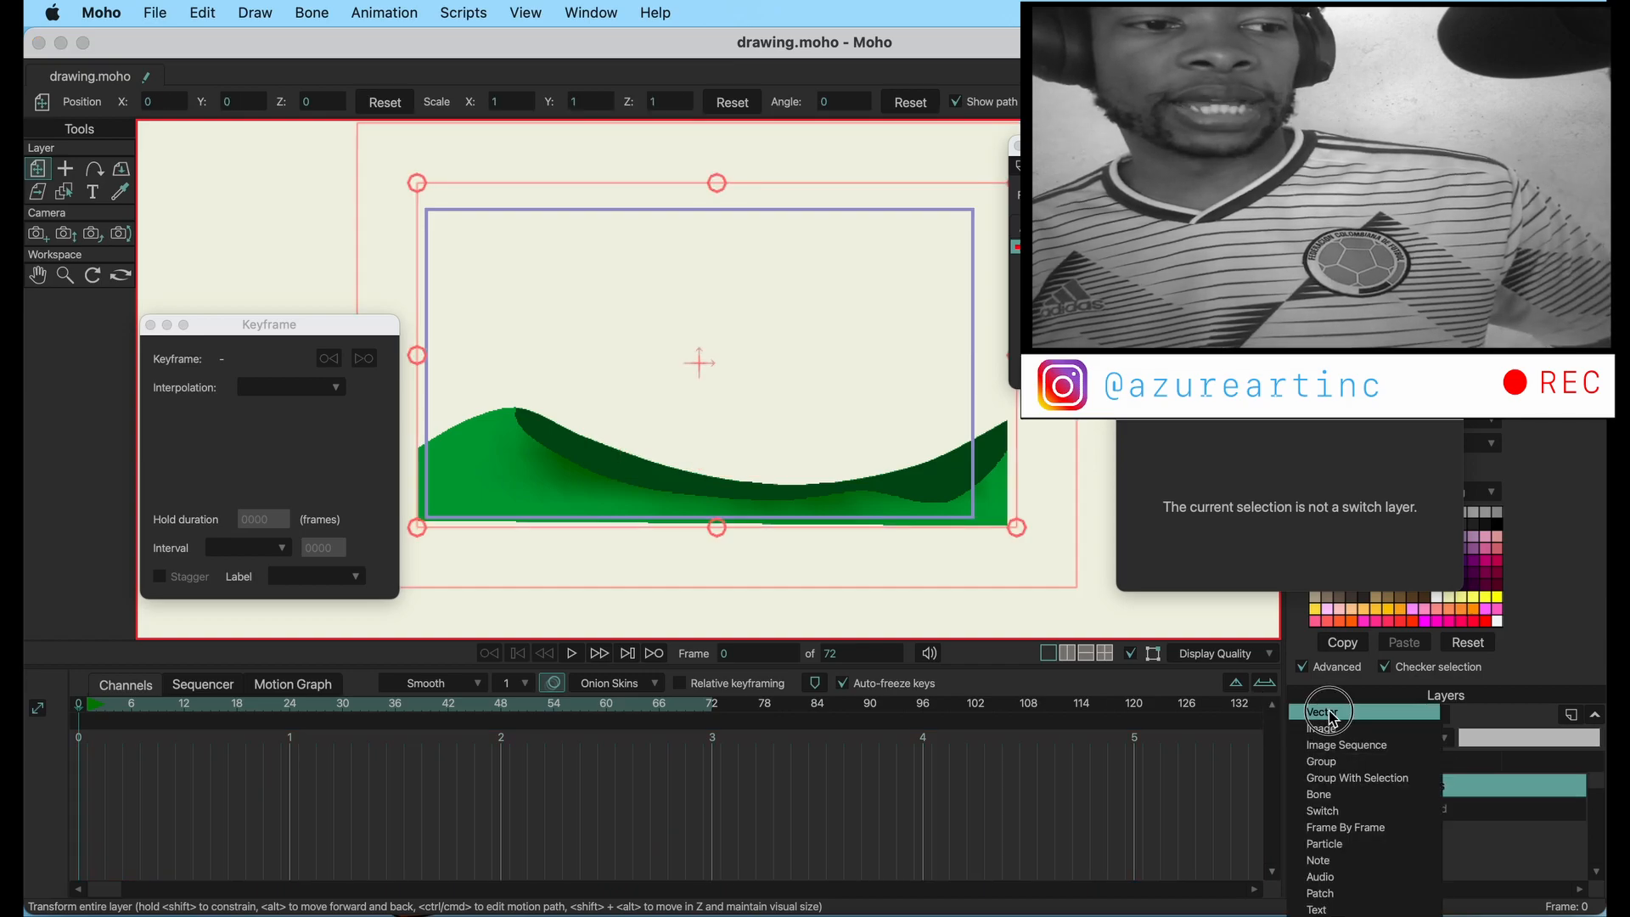
{"action": "left_click", "coordinate": [1320, 719]}
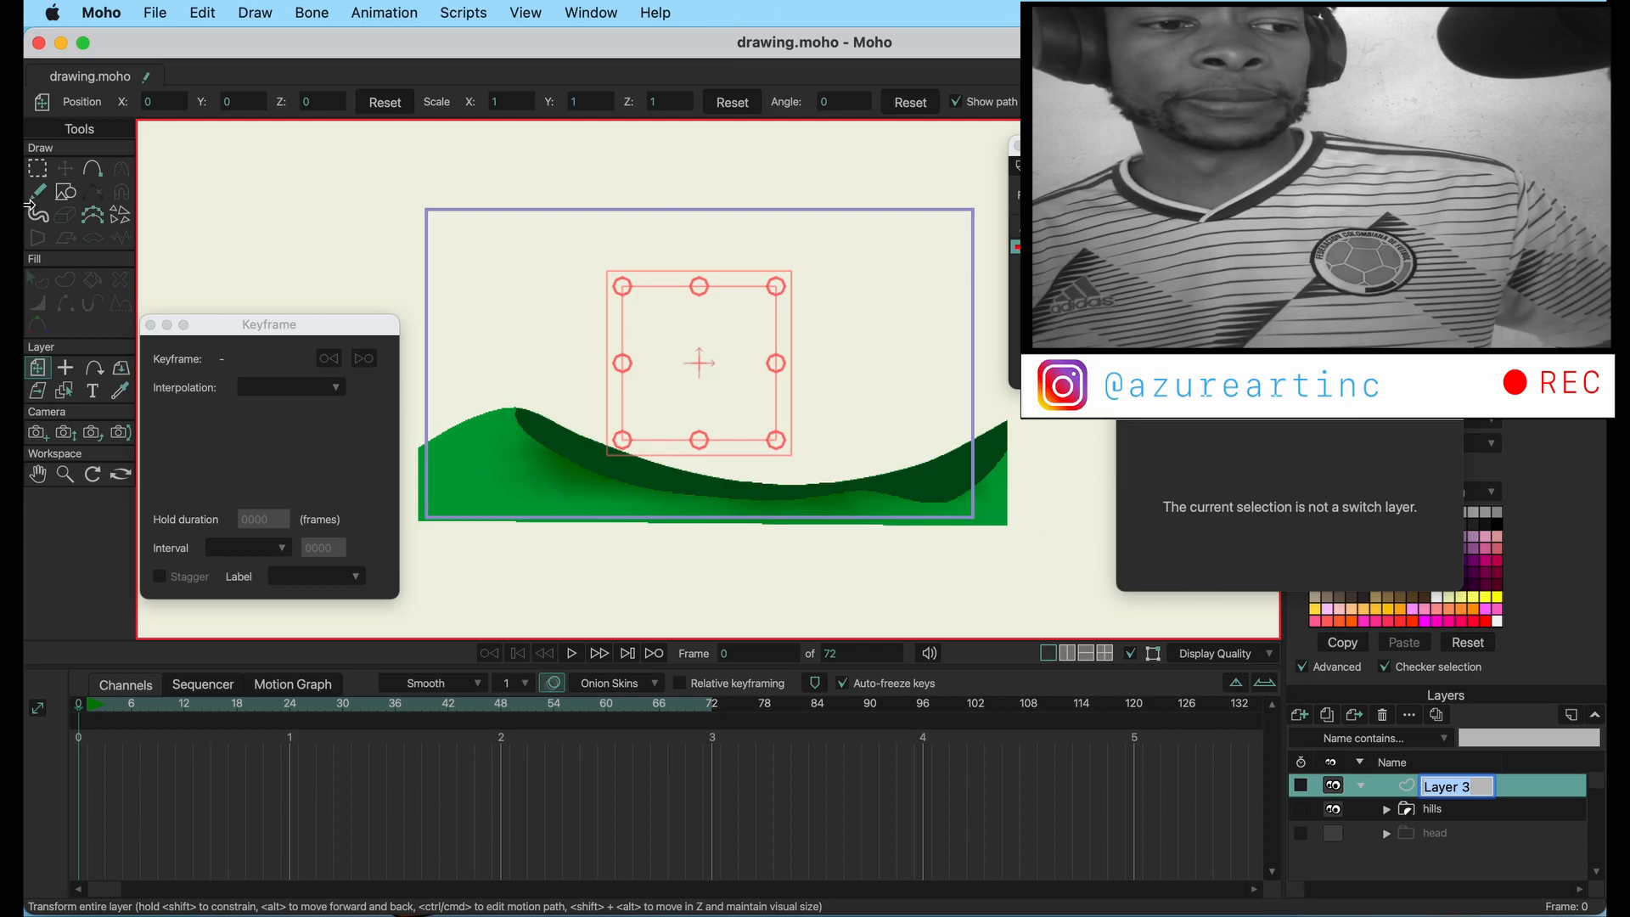
- Set the default fill colour to white and the default stroke colour to black (000000)
{"action": "left_click", "coordinate": [92, 168]}
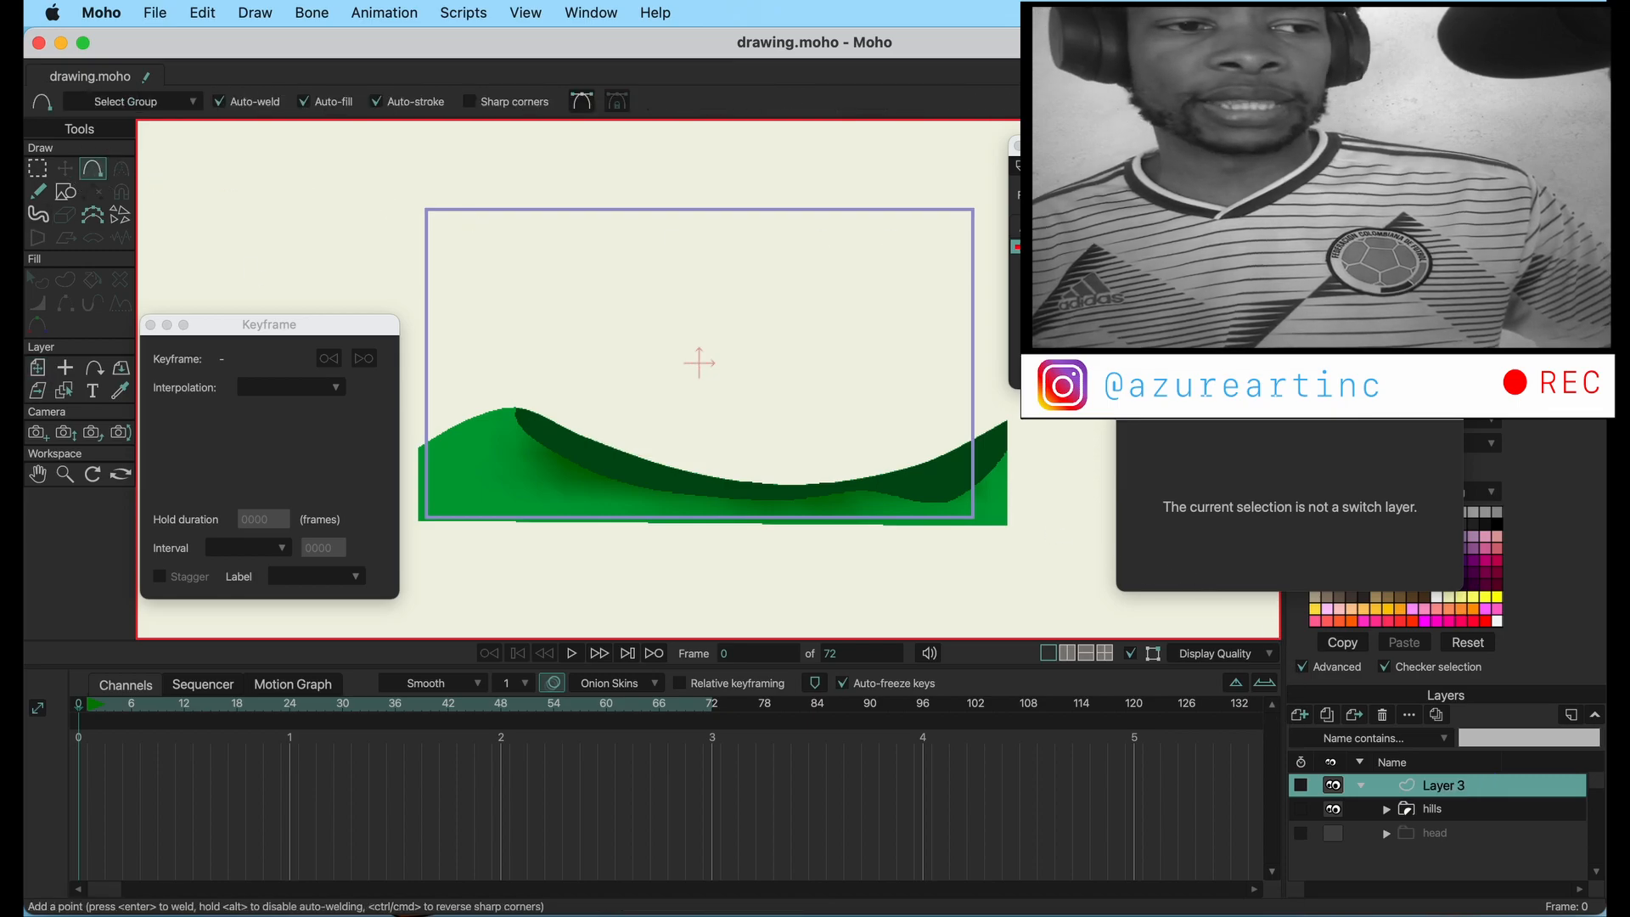
{"action": "left_click", "coordinate": [1383, 196]}
{"action": "left_click_drag", "start_coordinate": [921, 336], "coordinate": [801, 211]}
{"action": "left_click", "coordinate": [1282, 585]}
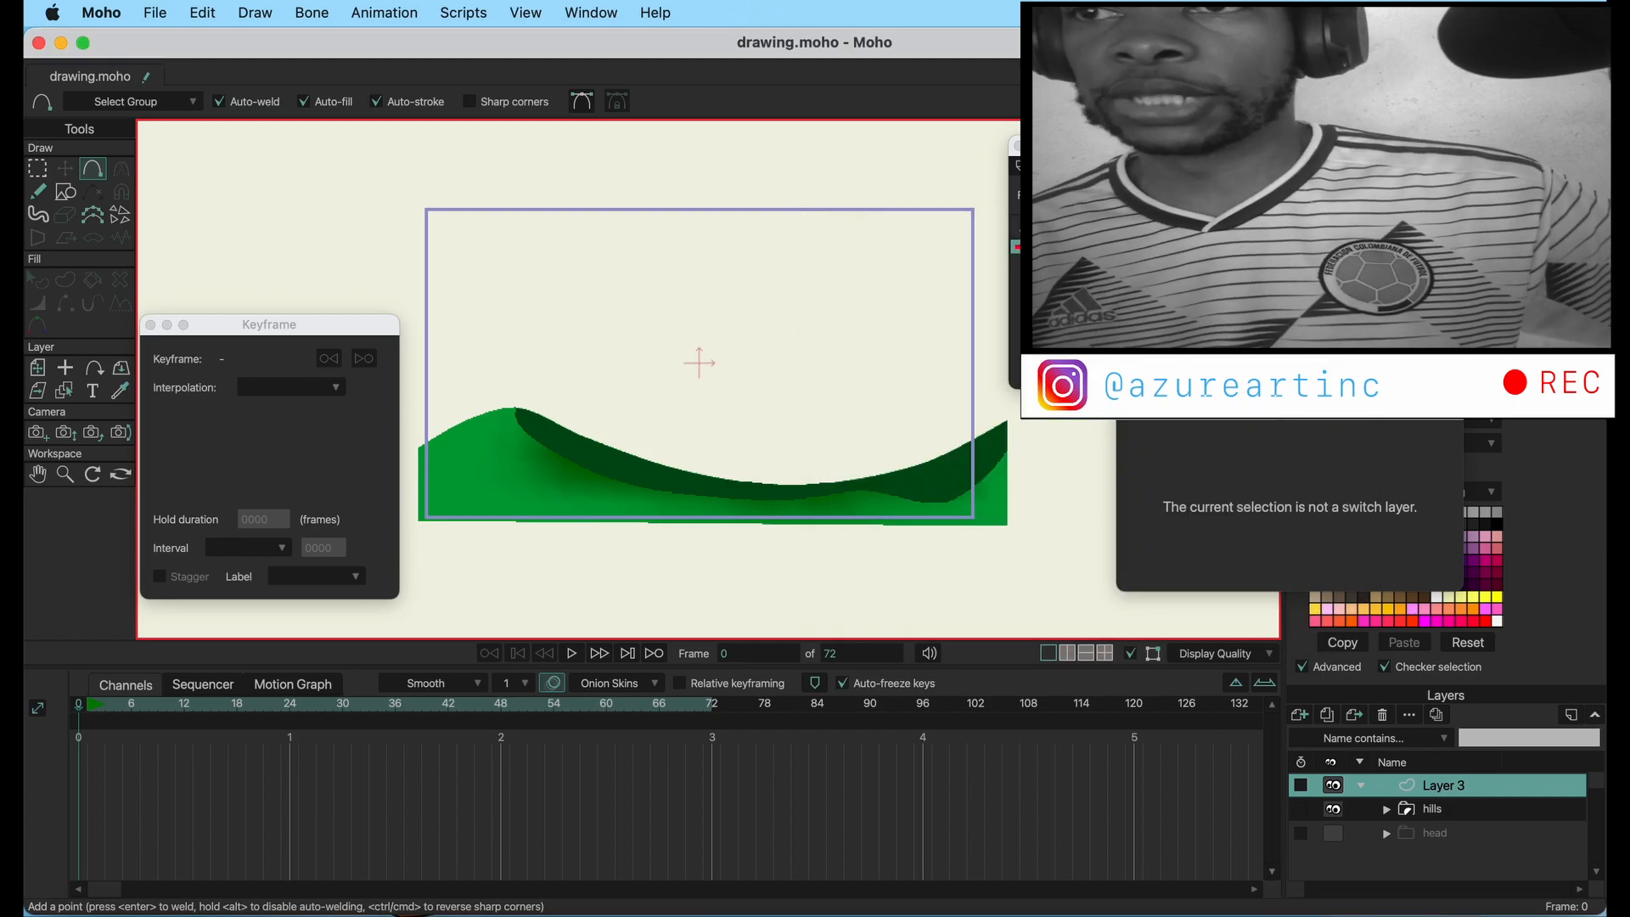
{"action": "left_click", "coordinate": [1383, 223]}
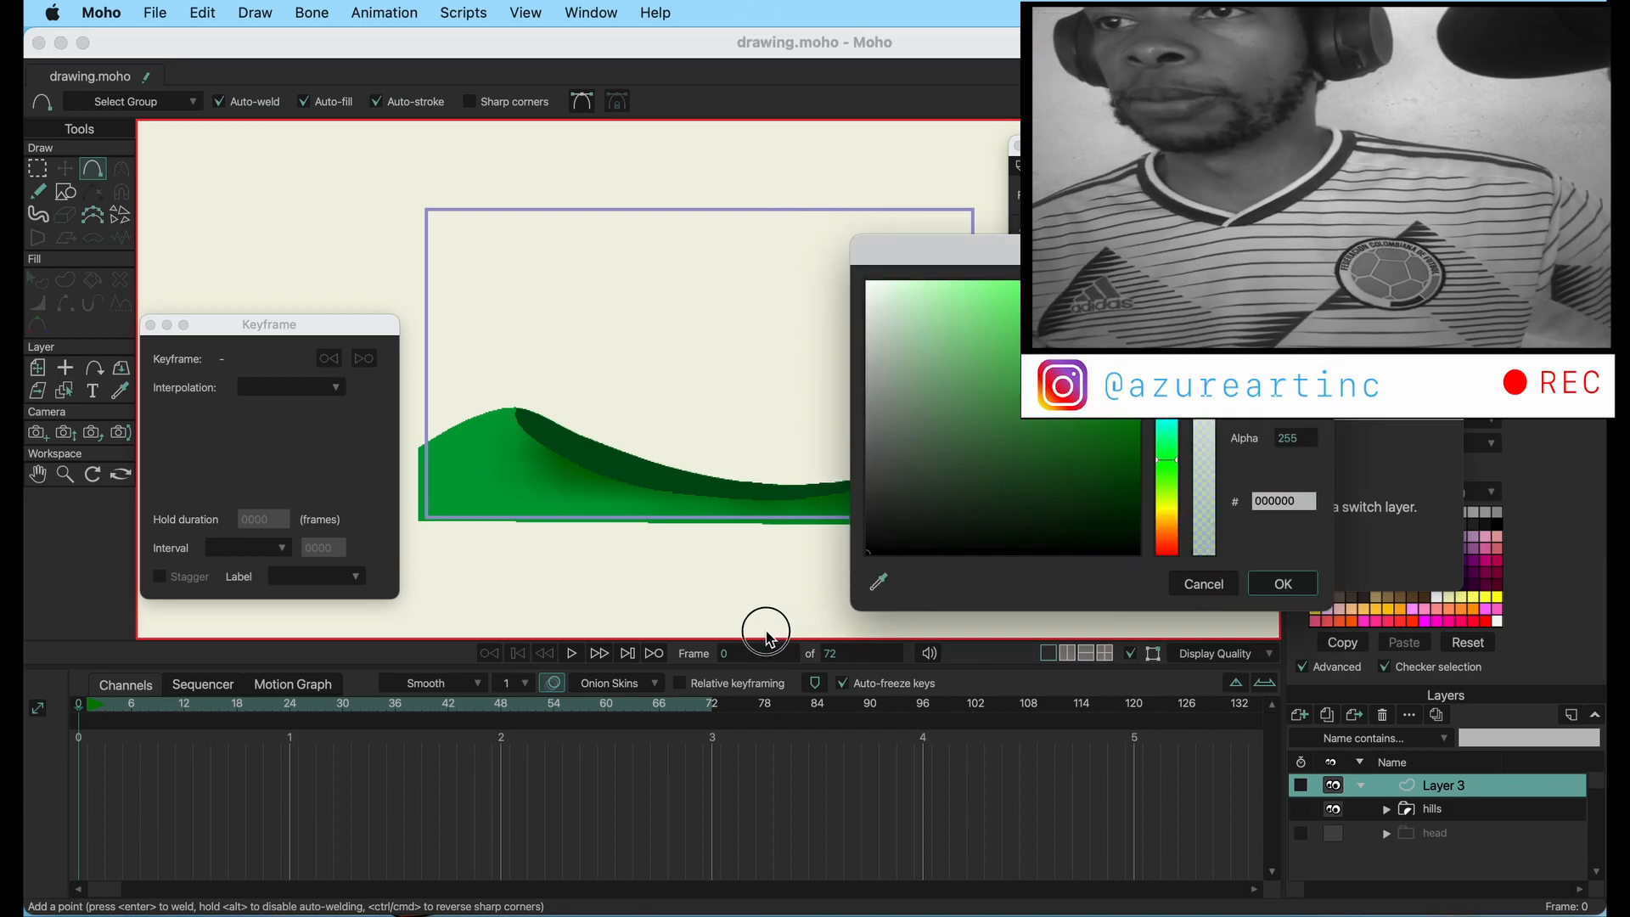
{"action": "left_click", "coordinate": [1263, 584]}
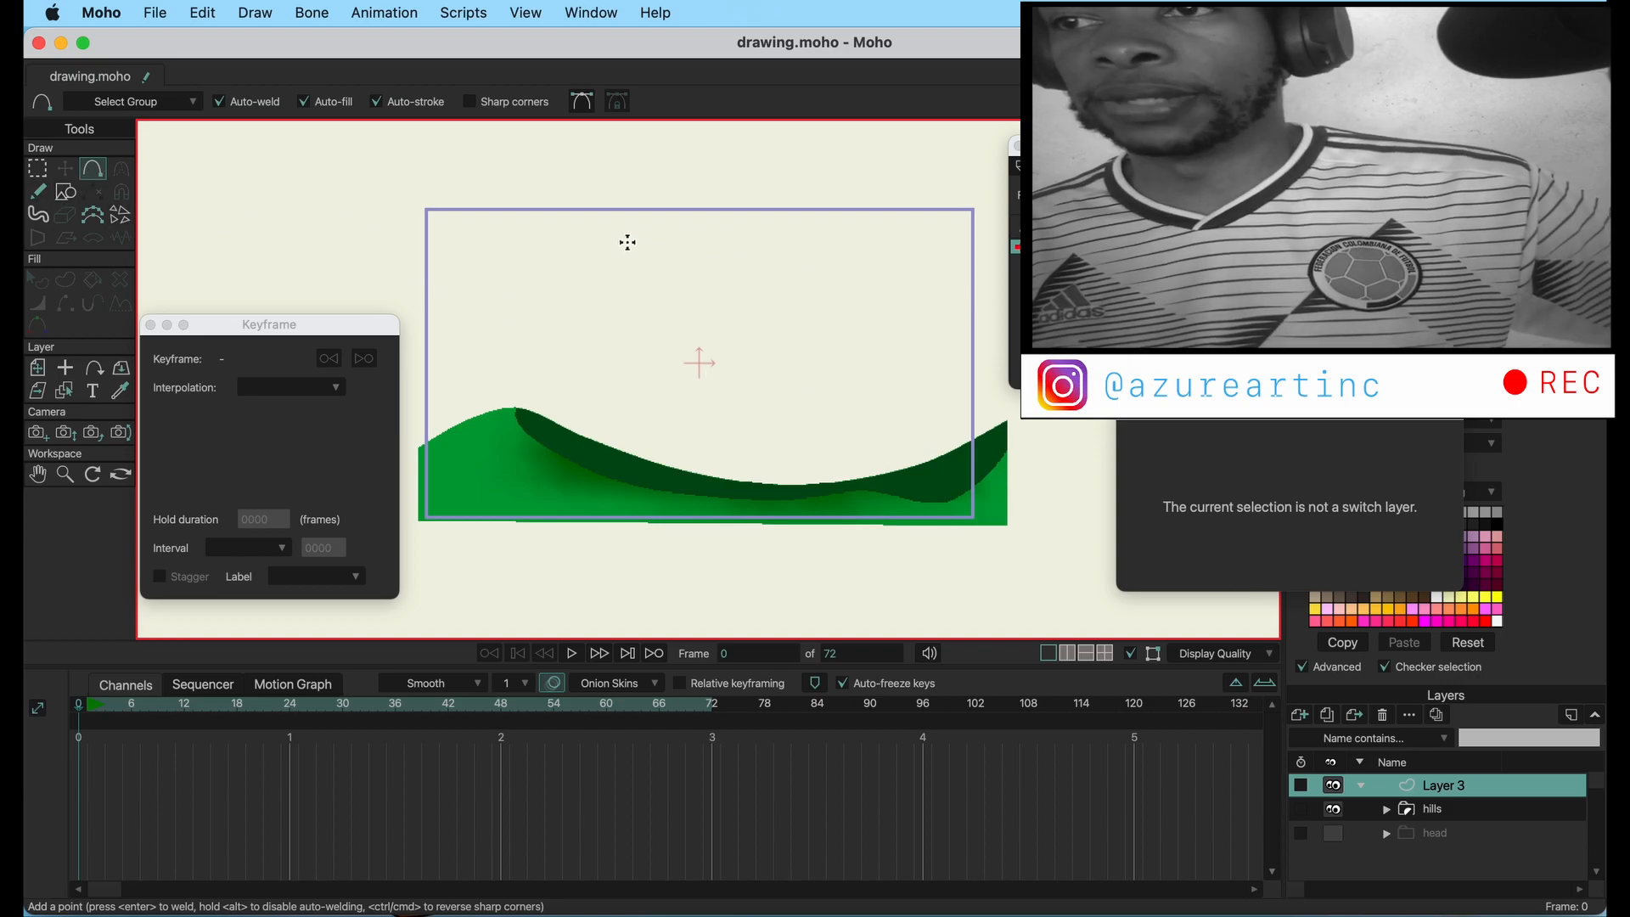
- Draw a closed two-lobed cloud outline with short inner curl lines in the sky above the hills
{"action": "mouse_move", "coordinate": [697, 279]}
{"action": "left_mouse_down"}
{"action": "mouse_move", "coordinate": [651, 258]}
{"action": "mouse_move", "coordinate": [600, 303]}
{"action": "mouse_move", "coordinate": [637, 346]}
{"action": "mouse_move", "coordinate": [697, 325]}
{"action": "mouse_move", "coordinate": [720, 307]}
{"action": "mouse_move", "coordinate": [677, 269]}
{"action": "mouse_move", "coordinate": [735, 239]}
{"action": "mouse_move", "coordinate": [808, 258]}
{"action": "mouse_move", "coordinate": [826, 299]}
{"action": "mouse_move", "coordinate": [789, 347]}
{"action": "mouse_move", "coordinate": [674, 334]}
{"action": "left_mouse_up"}
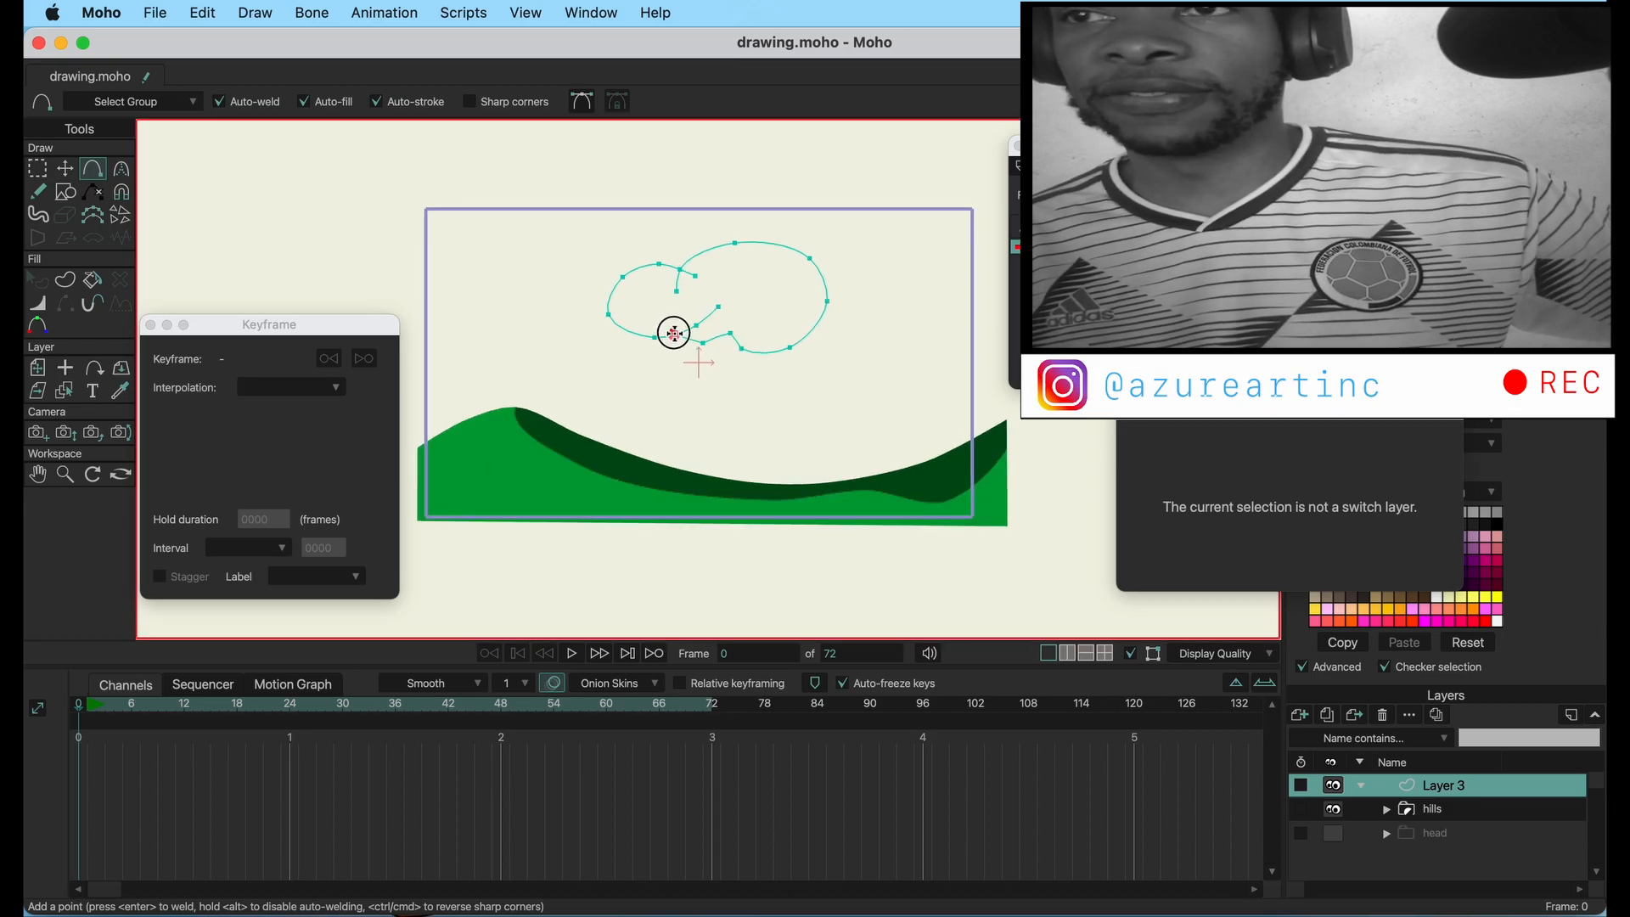
{"action": "left_click", "coordinate": [674, 334]}
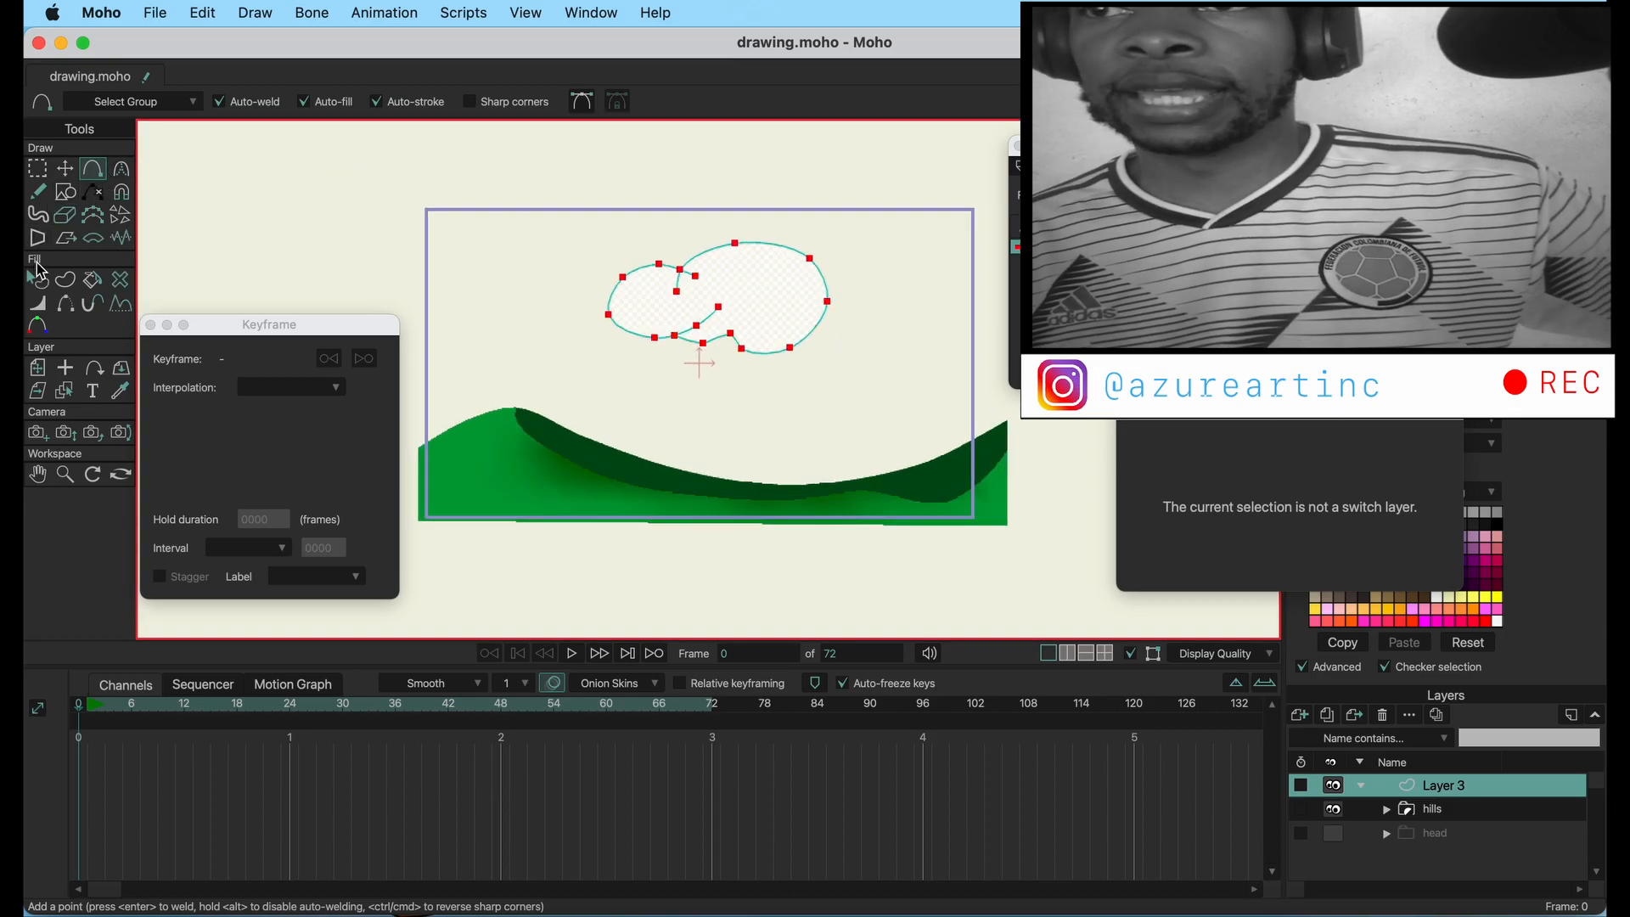
{"action": "left_click", "coordinate": [37, 279]}
{"action": "left_click", "coordinate": [433, 275]}
{"action": "left_click", "coordinate": [645, 286]}
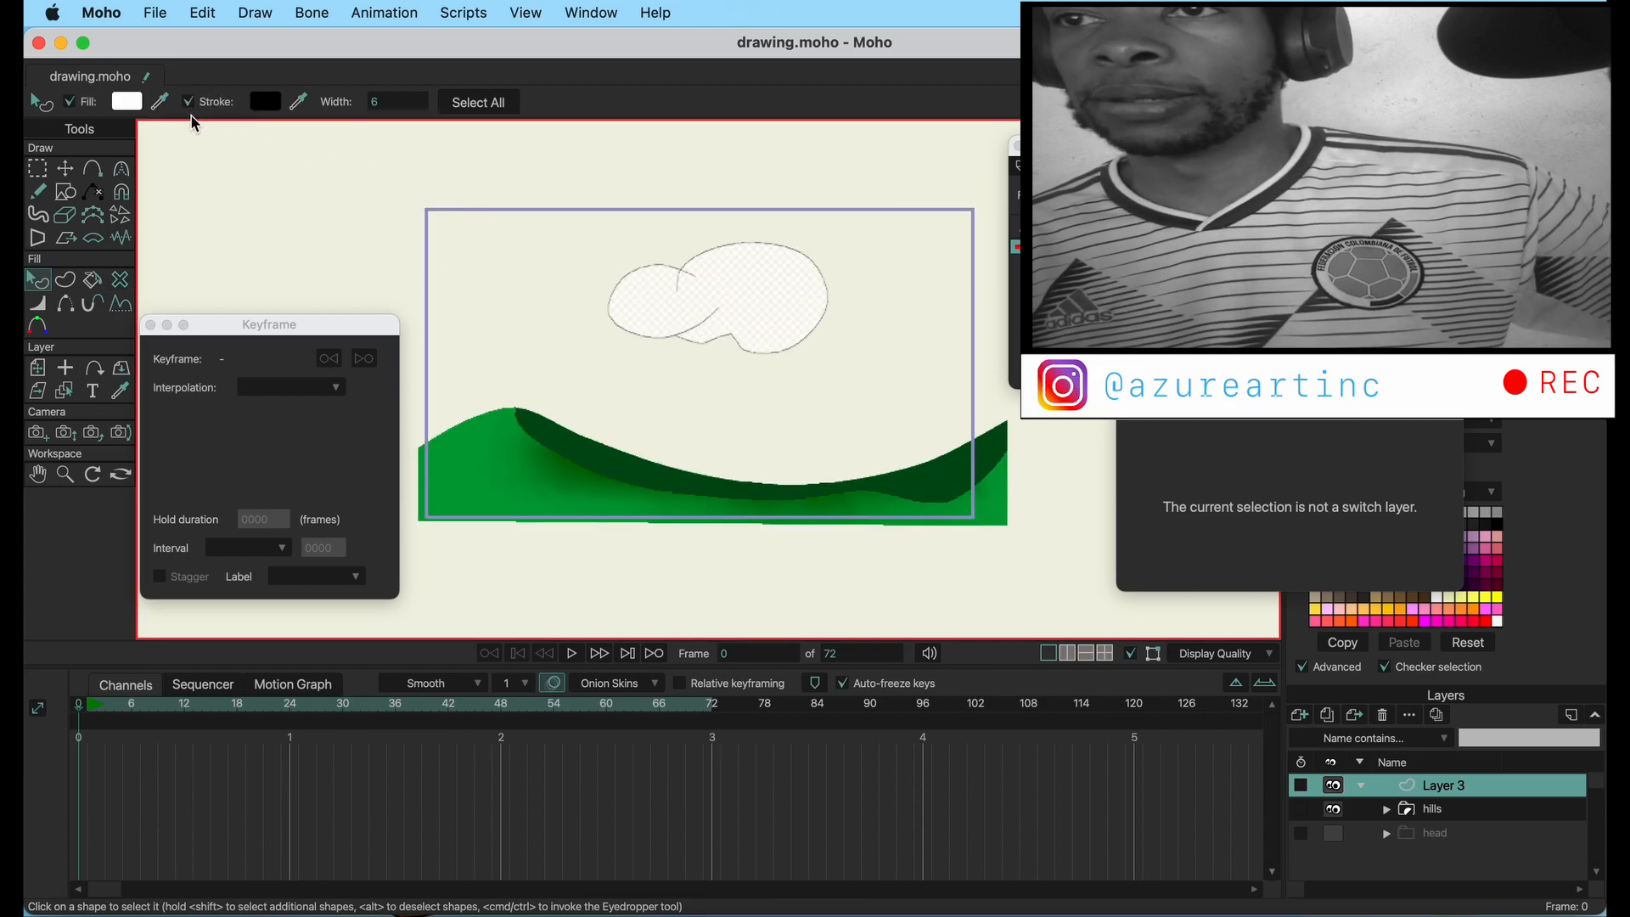
{"action": "left_click", "coordinate": [123, 173]}
{"action": "mouse_move", "coordinate": [449, 283]}
{"action": "left_mouse_down"}
{"action": "mouse_move", "coordinate": [532, 279]}
{"action": "mouse_move", "coordinate": [440, 268]}
{"action": "left_mouse_up"}
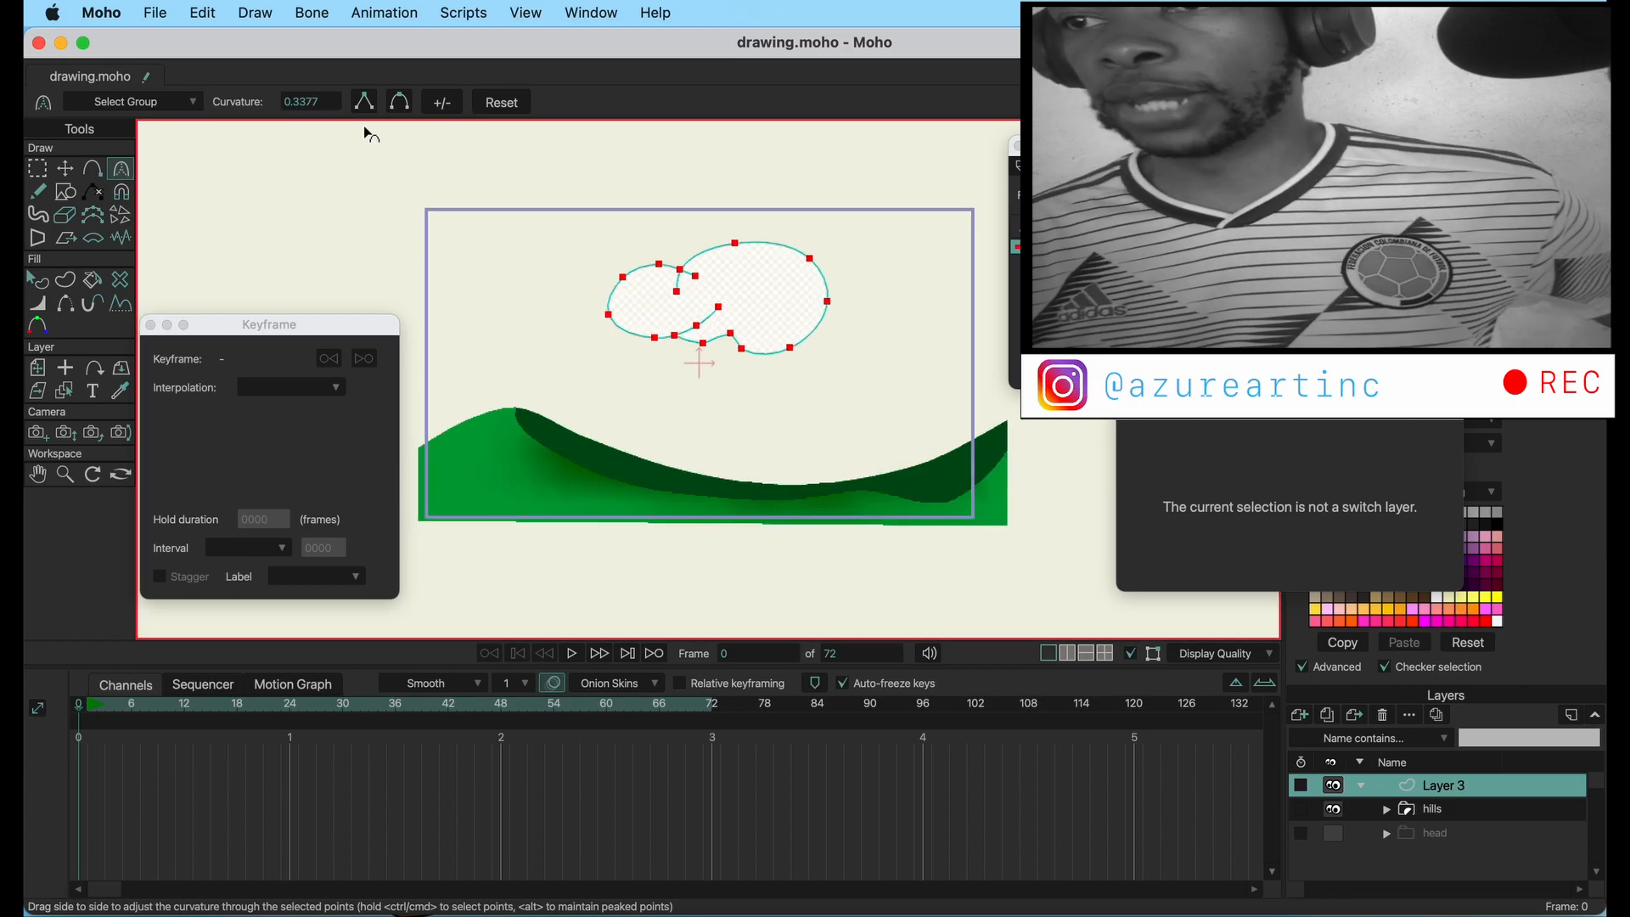
{"action": "left_click", "coordinate": [65, 168]}
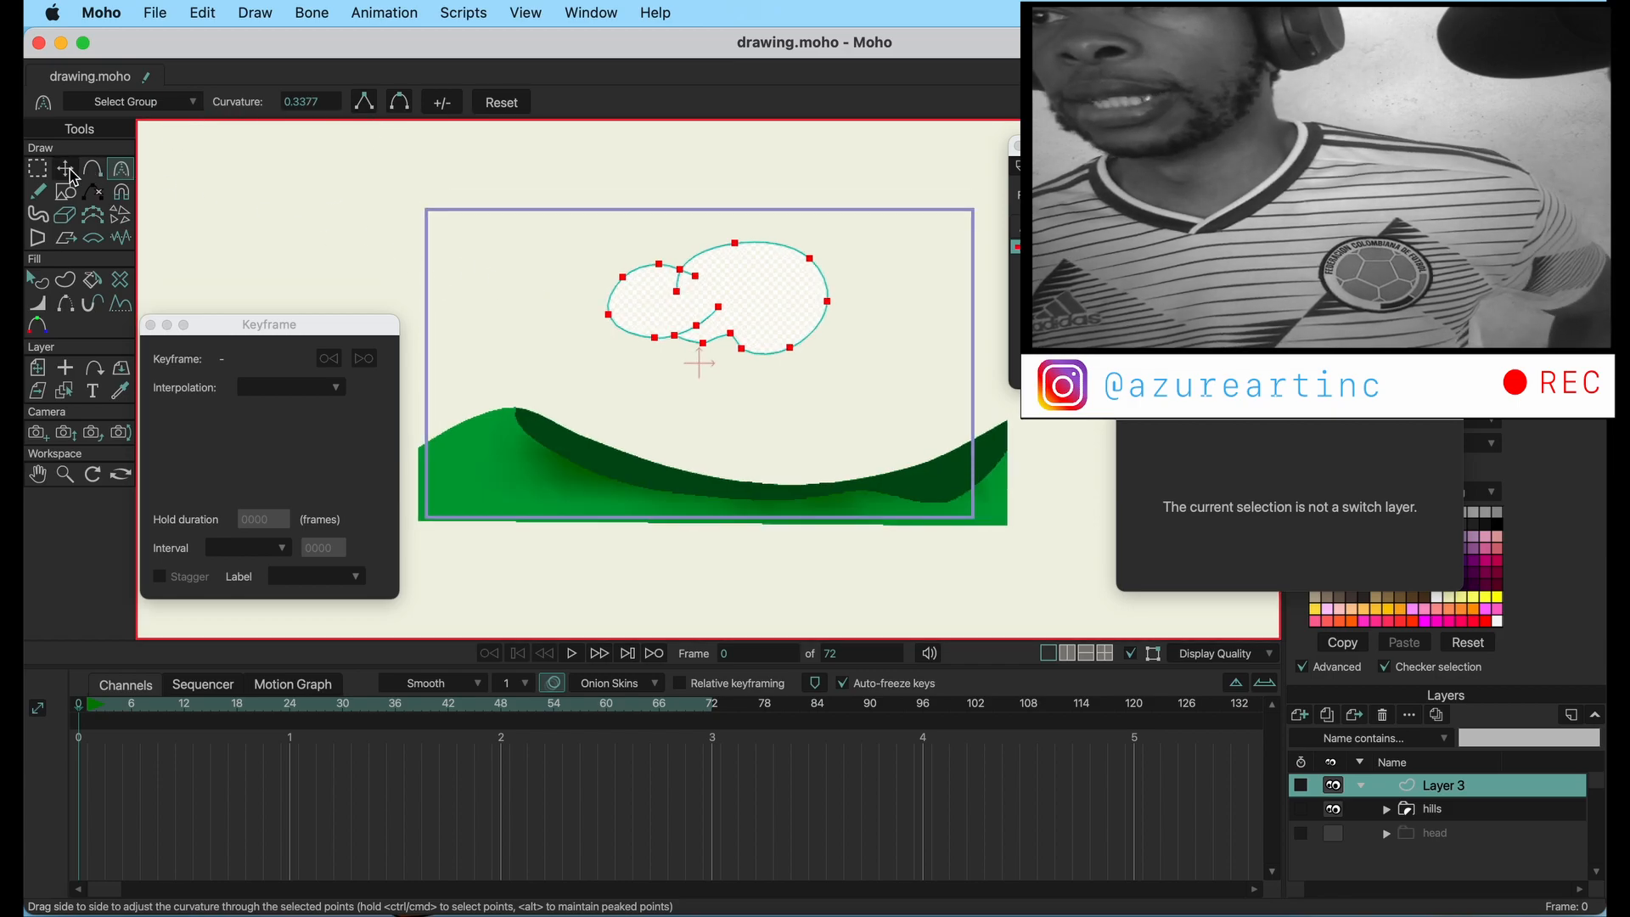
{"action": "left_click", "coordinate": [295, 180]}
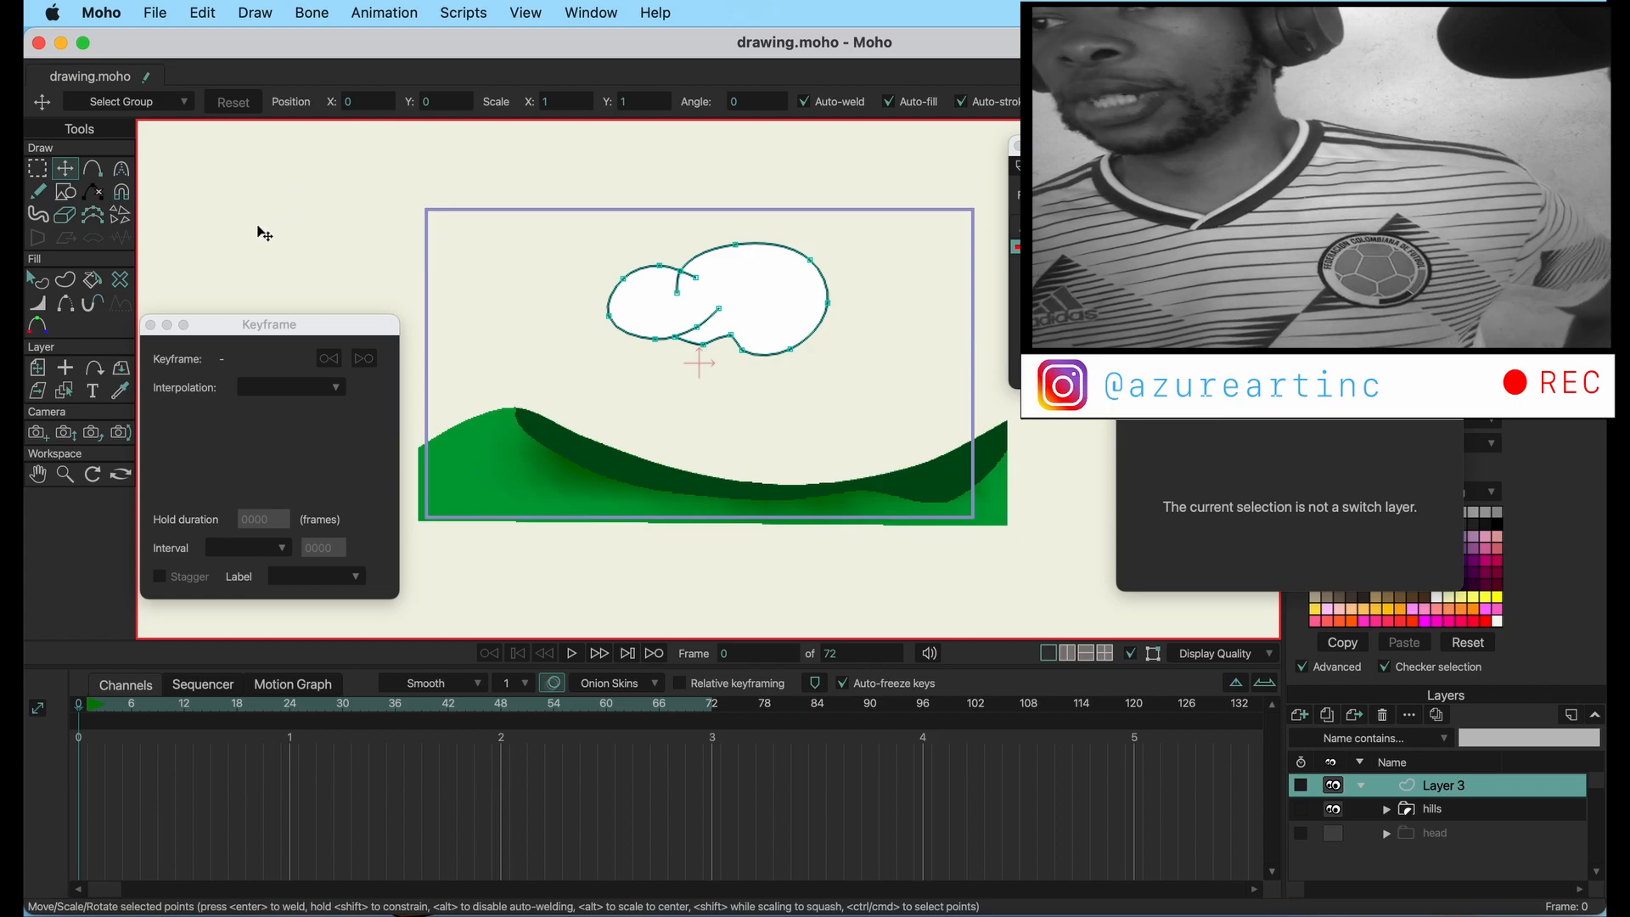
- Refine the cloud's underside by adjusting the curvature at its dip and moving the points along the larger lobe's lower edge
{"action": "left_click", "coordinate": [39, 281]}
{"action": "left_click", "coordinate": [120, 168]}
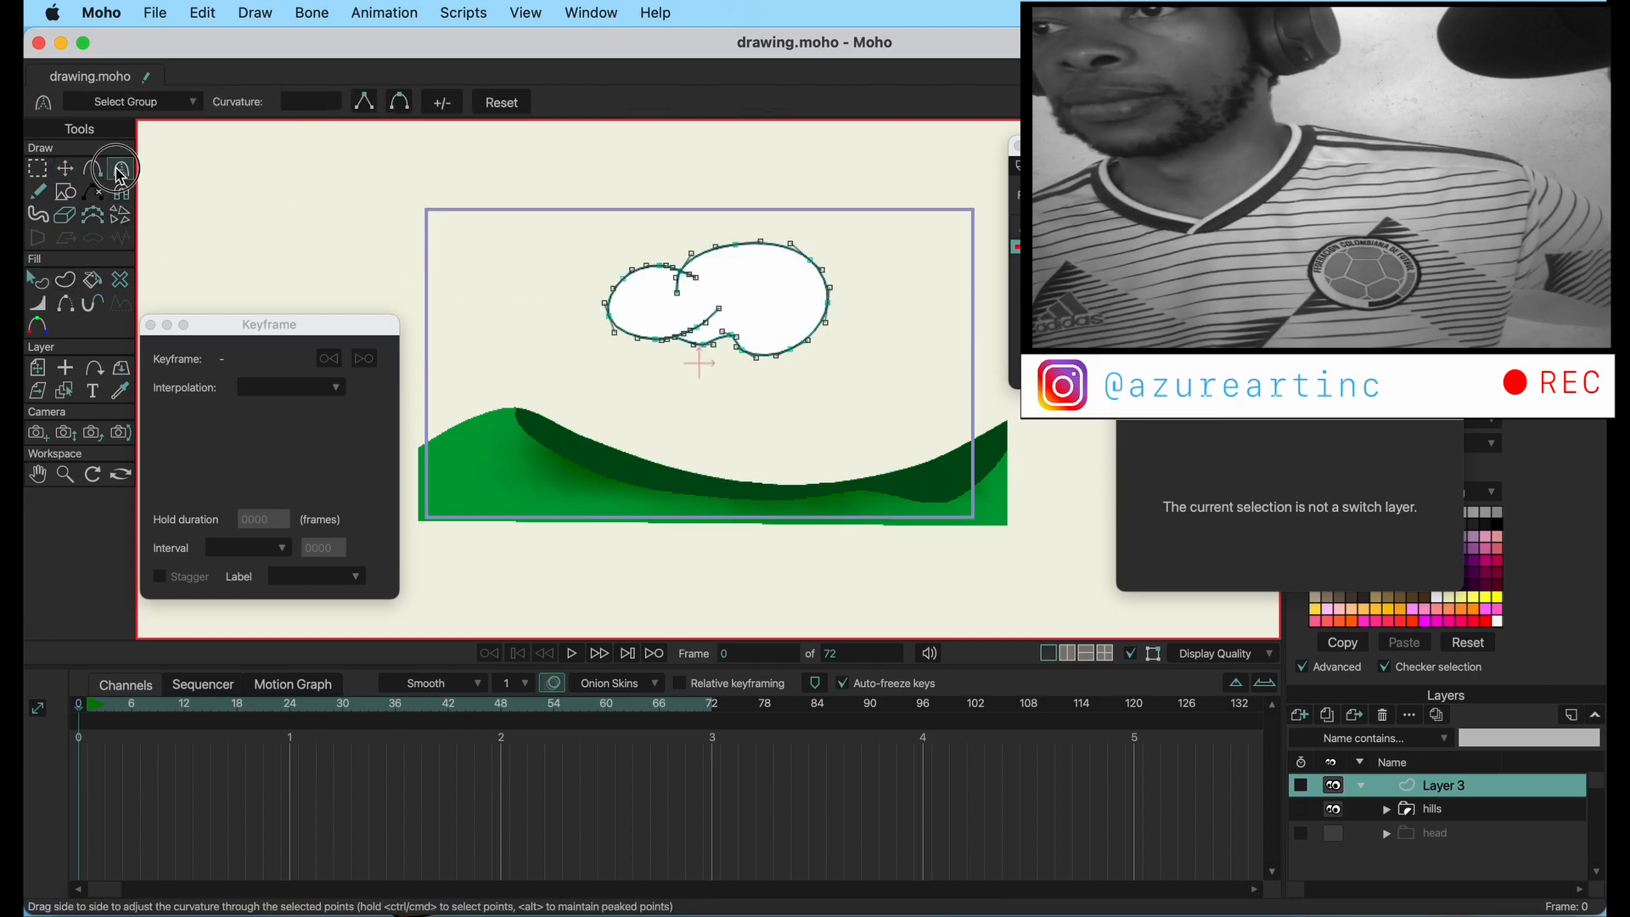
{"action": "scroll", "coordinate": [738, 342], "scroll_direction": "up", "scroll_amount": 5}
{"action": "left_click_drag", "start_coordinate": [748, 342], "coordinate": [725, 293]}
{"action": "left_click", "coordinate": [65, 169]}
{"action": "left_click_drag", "start_coordinate": [737, 329], "coordinate": [783, 377]}
{"action": "left_click_drag", "start_coordinate": [883, 372], "coordinate": [927, 371]}
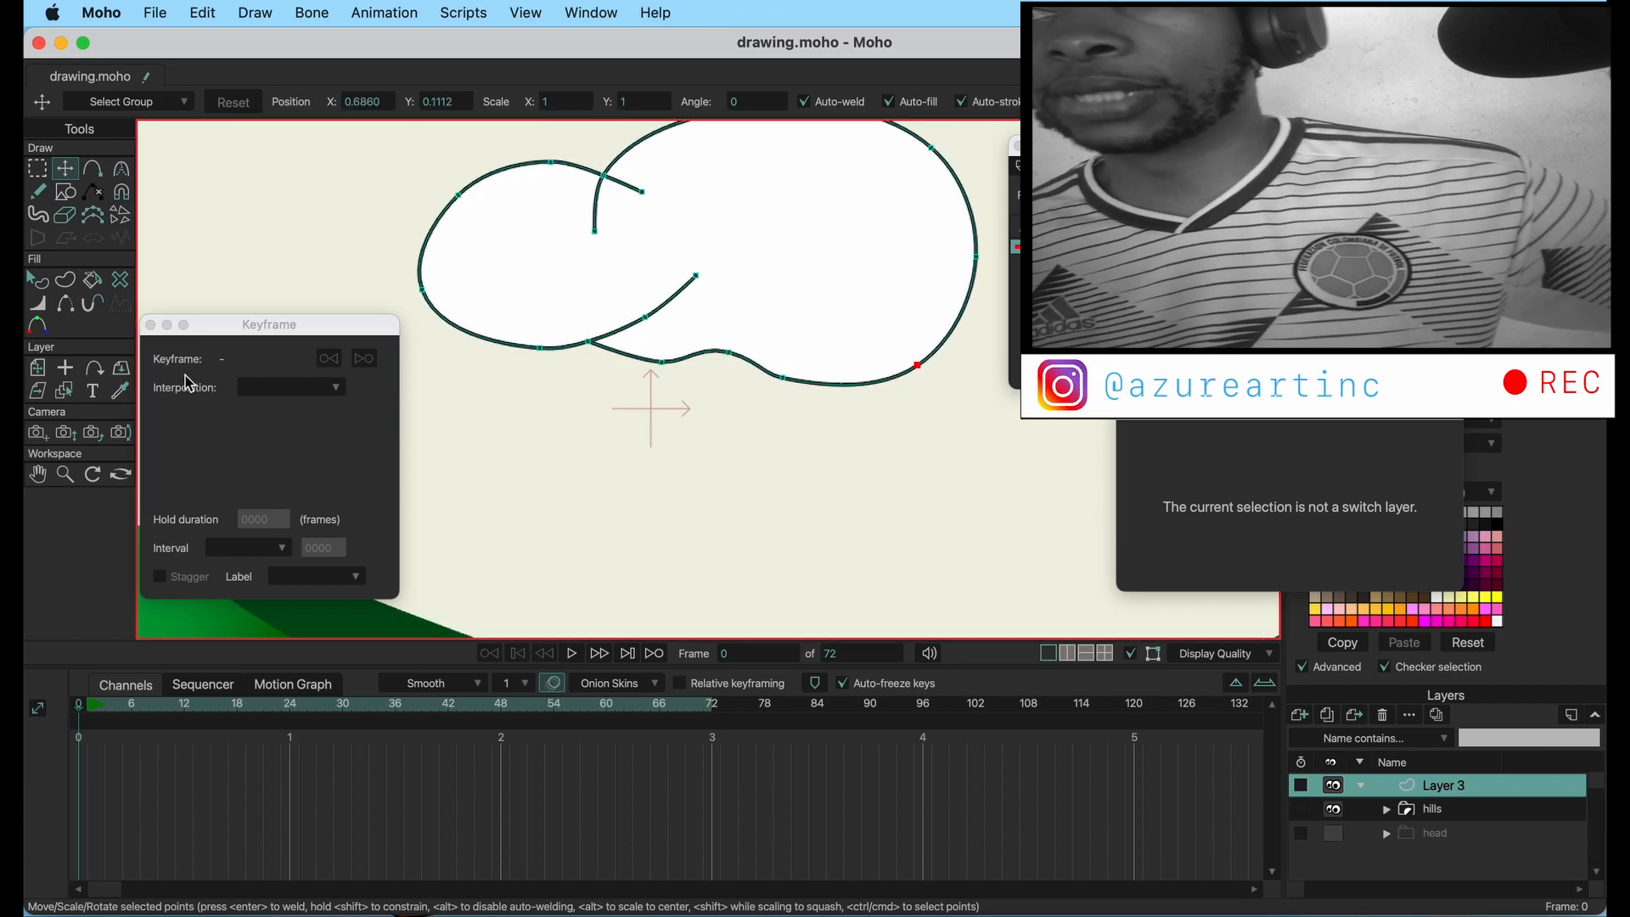
- Set the cloud layer's origin inside the larger lobe, at about X 0.21, Y 0.44
{"action": "key", "text": "o"}
{"action": "left_click", "coordinate": [735, 237]}
{"action": "scroll", "coordinate": [713, 326], "scroll_direction": "down", "scroll_amount": 4}
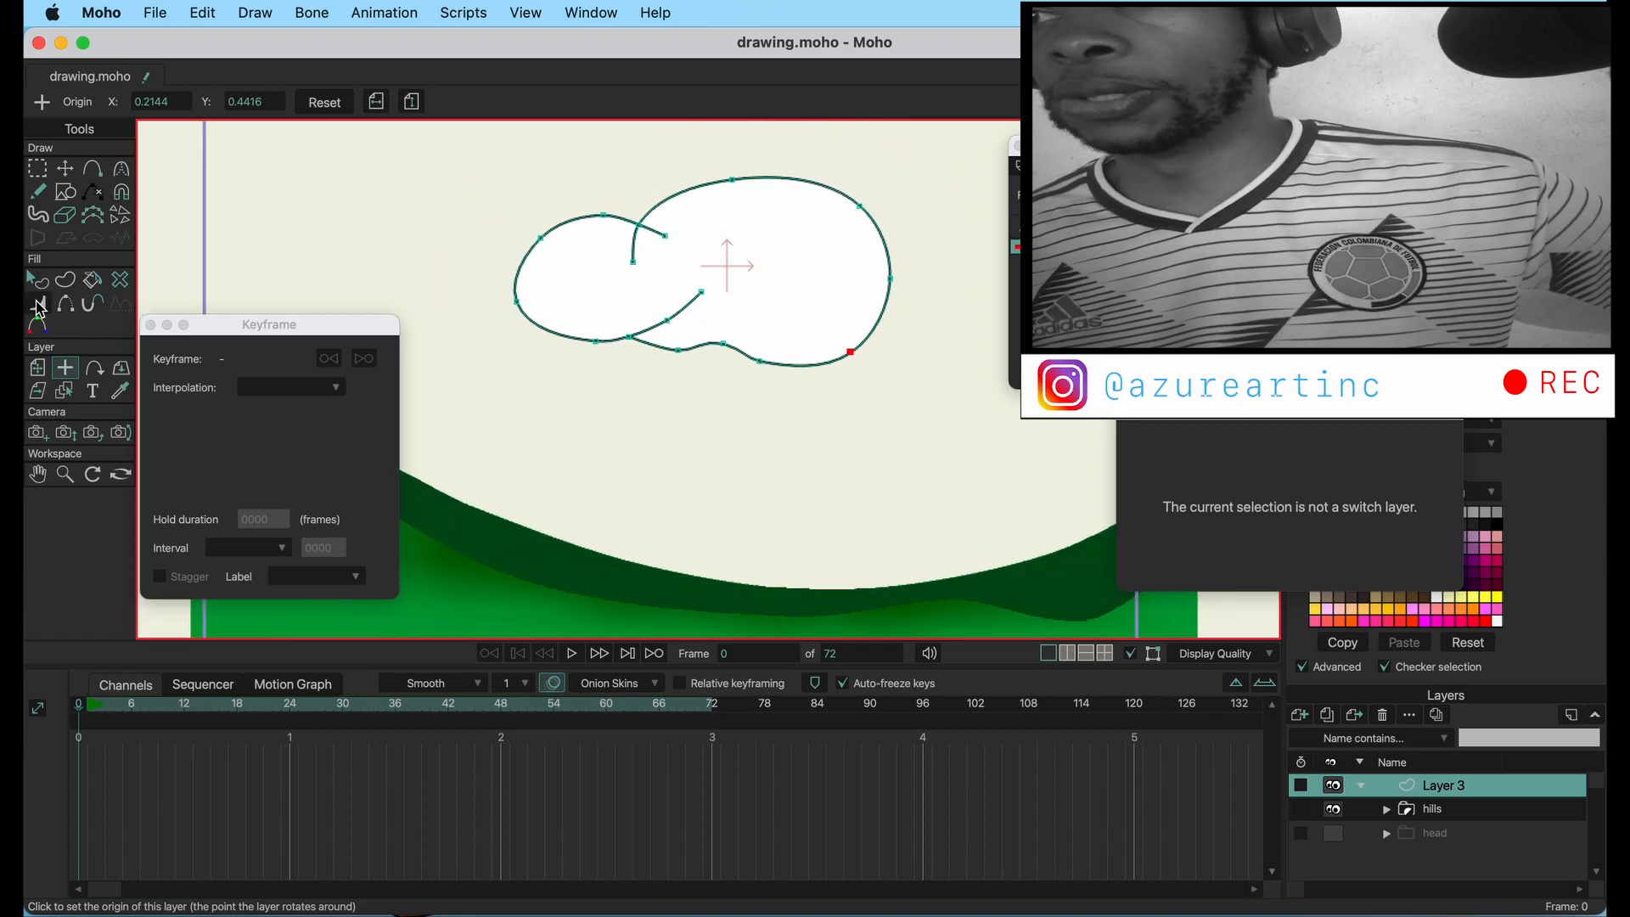
- Thicken the line width through all of the cloud's points and deselect them
{"action": "left_click", "coordinate": [38, 306]}
{"action": "scroll", "coordinate": [794, 289], "scroll_direction": "up", "scroll_amount": 1}
{"action": "key", "text": "super+a"}
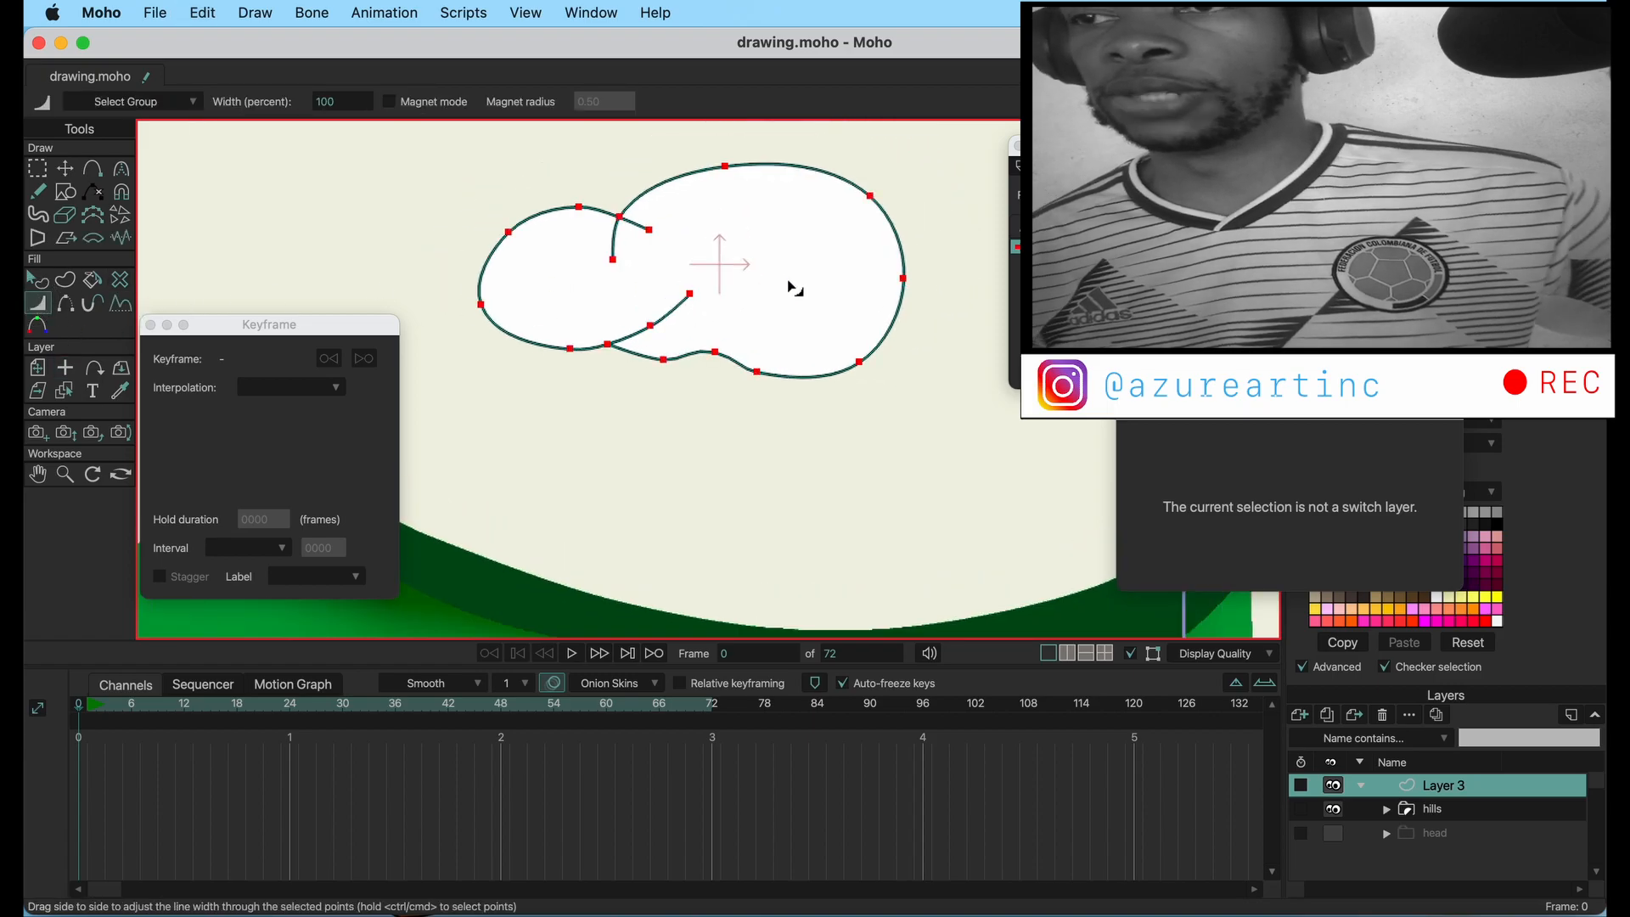
{"action": "left_click_drag", "start_coordinate": [732, 289], "coordinate": [783, 299]}
{"action": "left_click", "coordinate": [65, 168]}
{"action": "left_click", "coordinate": [234, 195]}
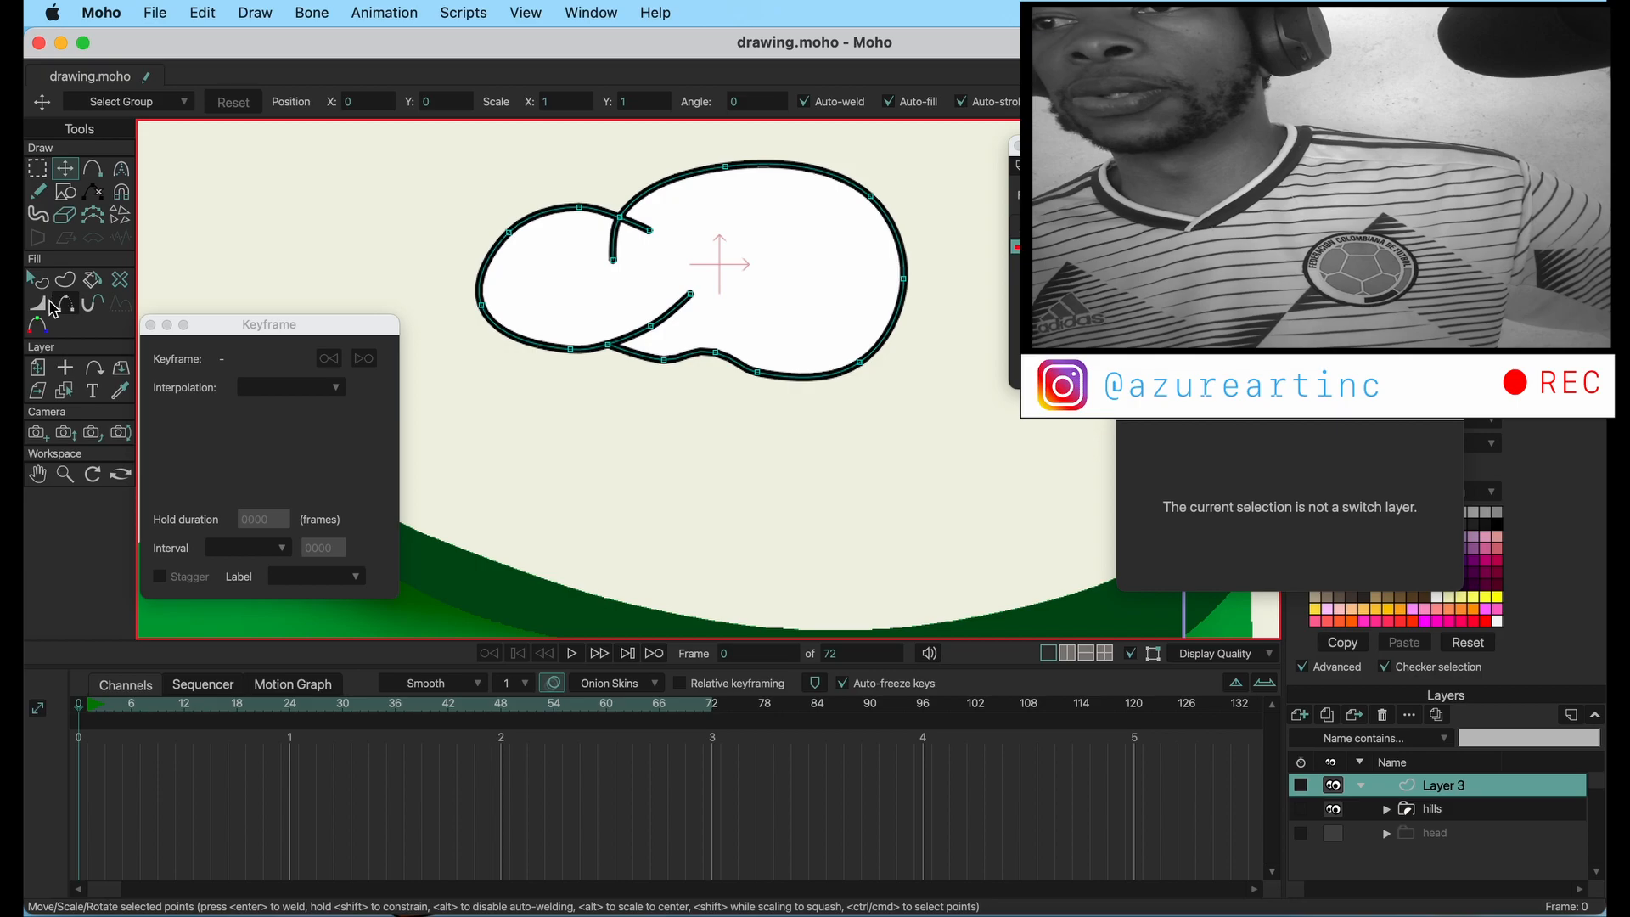
- Vary the cloud's line width: taper the inner curl ends, thin the underside dip, and thicken the larger lobe's upper outer point to 434 percent
{"action": "left_click", "coordinate": [43, 303]}
{"action": "left_click", "coordinate": [616, 239]}
{"action": "left_click_drag", "start_coordinate": [613, 258], "coordinate": [446, 266]}
{"action": "left_click_drag", "start_coordinate": [691, 296], "coordinate": [525, 280]}
{"action": "left_click_drag", "start_coordinate": [618, 355], "coordinate": [524, 329]}
{"action": "mouse_move", "coordinate": [766, 388]}
{"action": "left_mouse_down"}
{"action": "mouse_move", "coordinate": [855, 382]}
{"action": "mouse_move", "coordinate": [818, 374]}
{"action": "left_mouse_up"}
{"action": "mouse_move", "coordinate": [872, 197]}
{"action": "left_mouse_down"}
{"action": "mouse_move", "coordinate": [931, 247]}
{"action": "mouse_move", "coordinate": [917, 240]}
{"action": "left_mouse_up"}
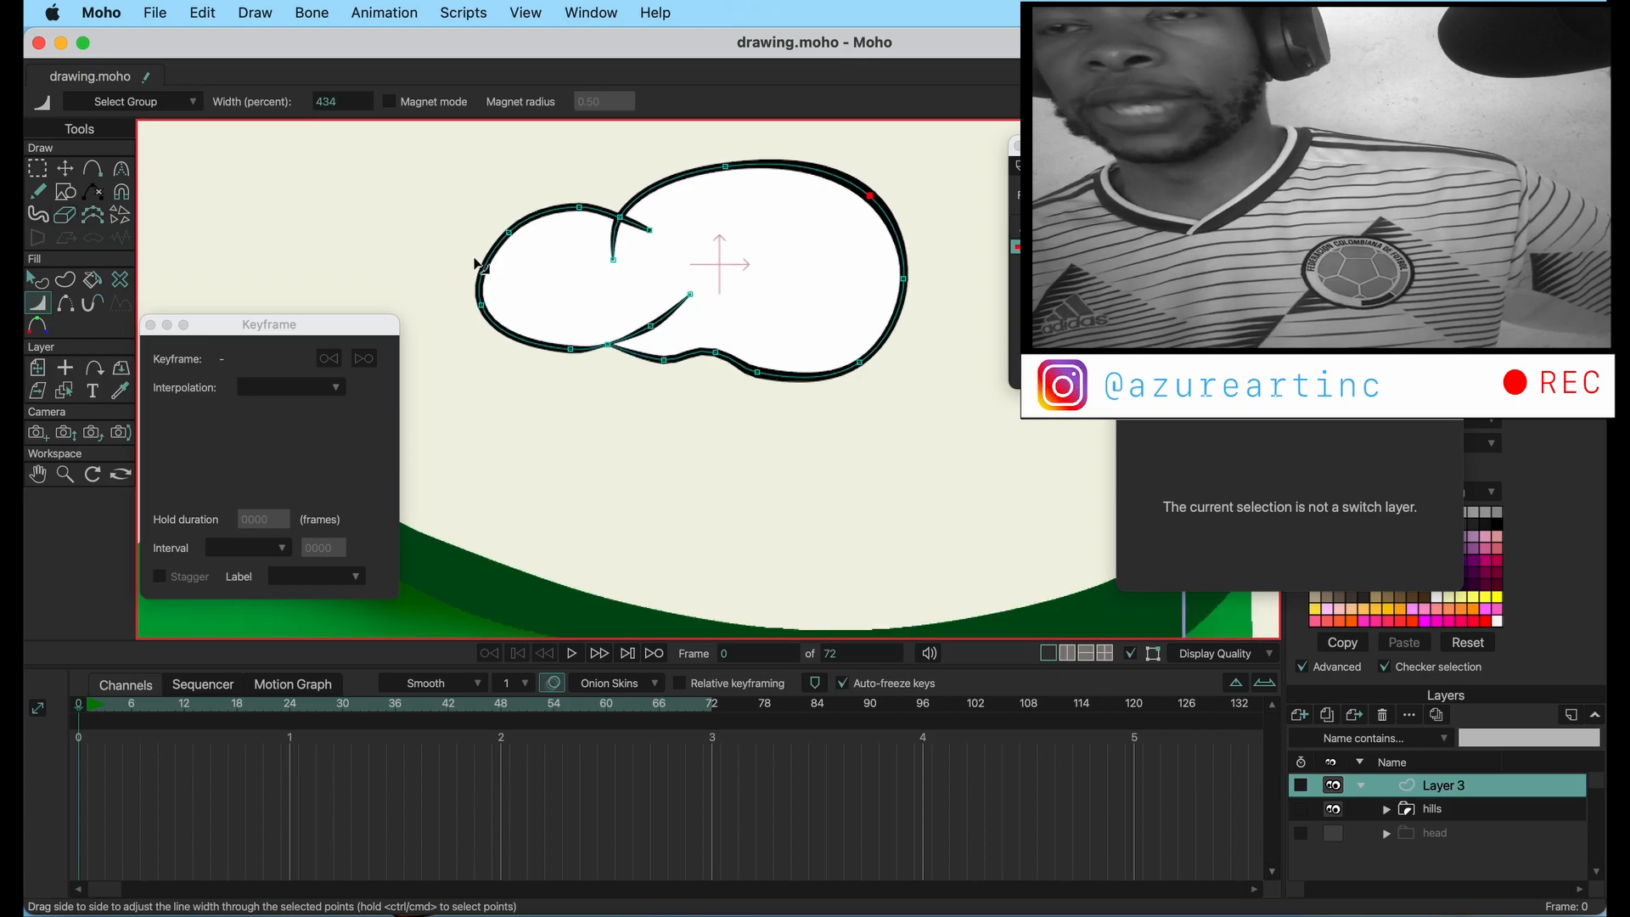
{"action": "left_click_drag", "start_coordinate": [657, 229], "coordinate": [607, 223]}
- Select the cloud shape and recolor its stroke to pale cyan D4FBFF
{"action": "left_click", "coordinate": [37, 279]}
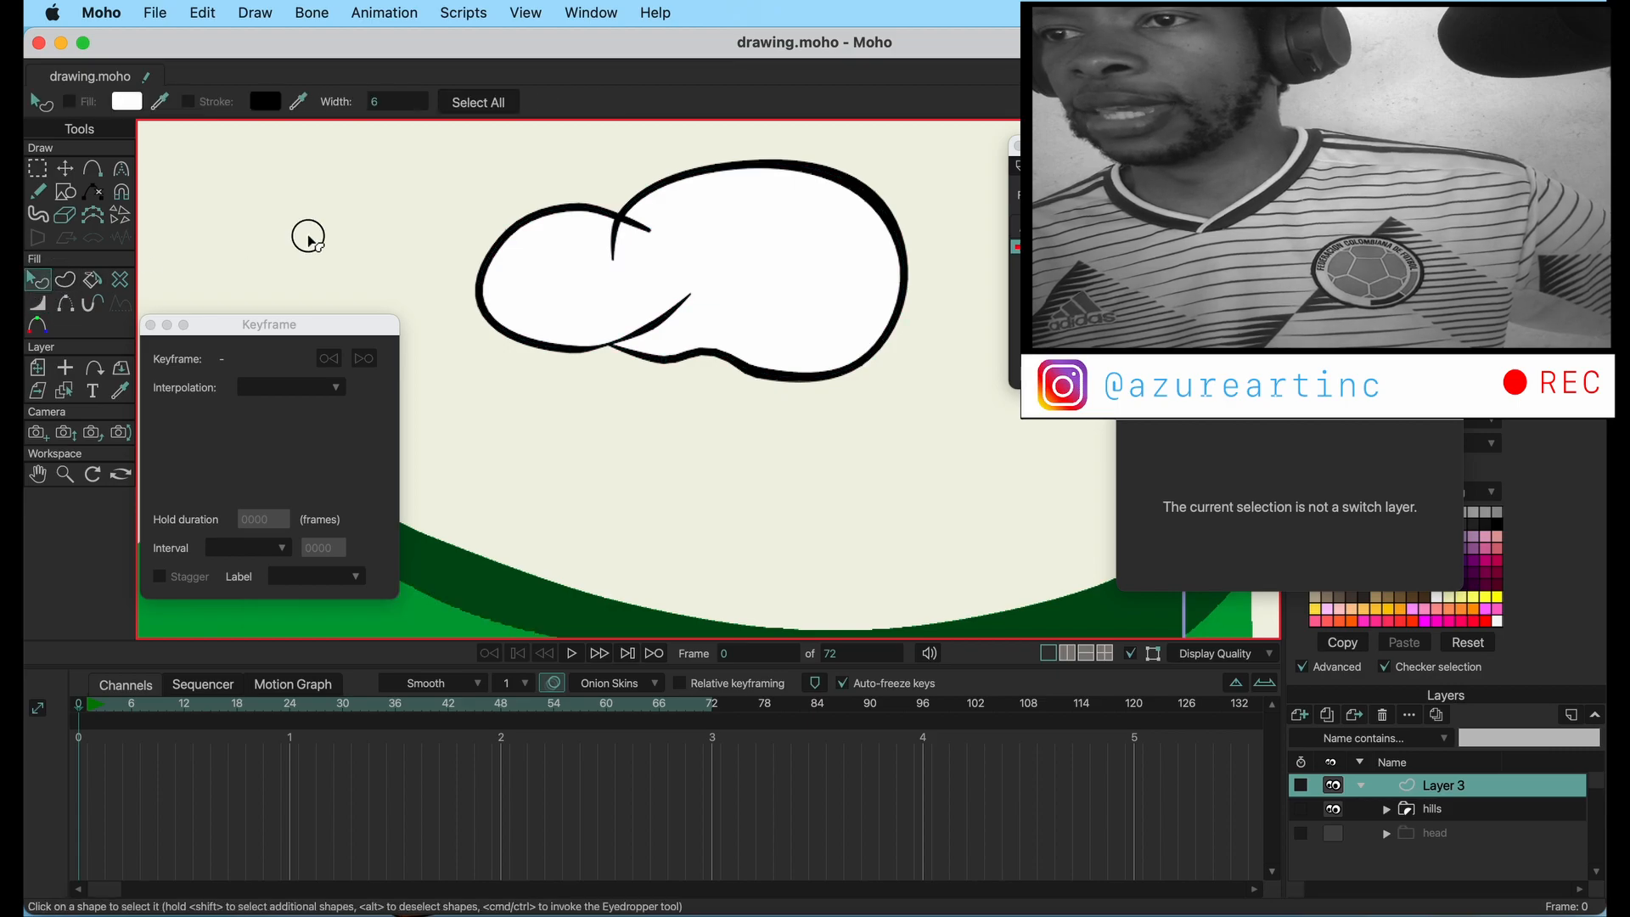
{"action": "scroll", "coordinate": [690, 352], "scroll_direction": "down", "scroll_amount": 5}
{"action": "left_click", "coordinate": [689, 352]}
{"action": "scroll", "coordinate": [691, 348], "scroll_direction": "up", "scroll_amount": 3}
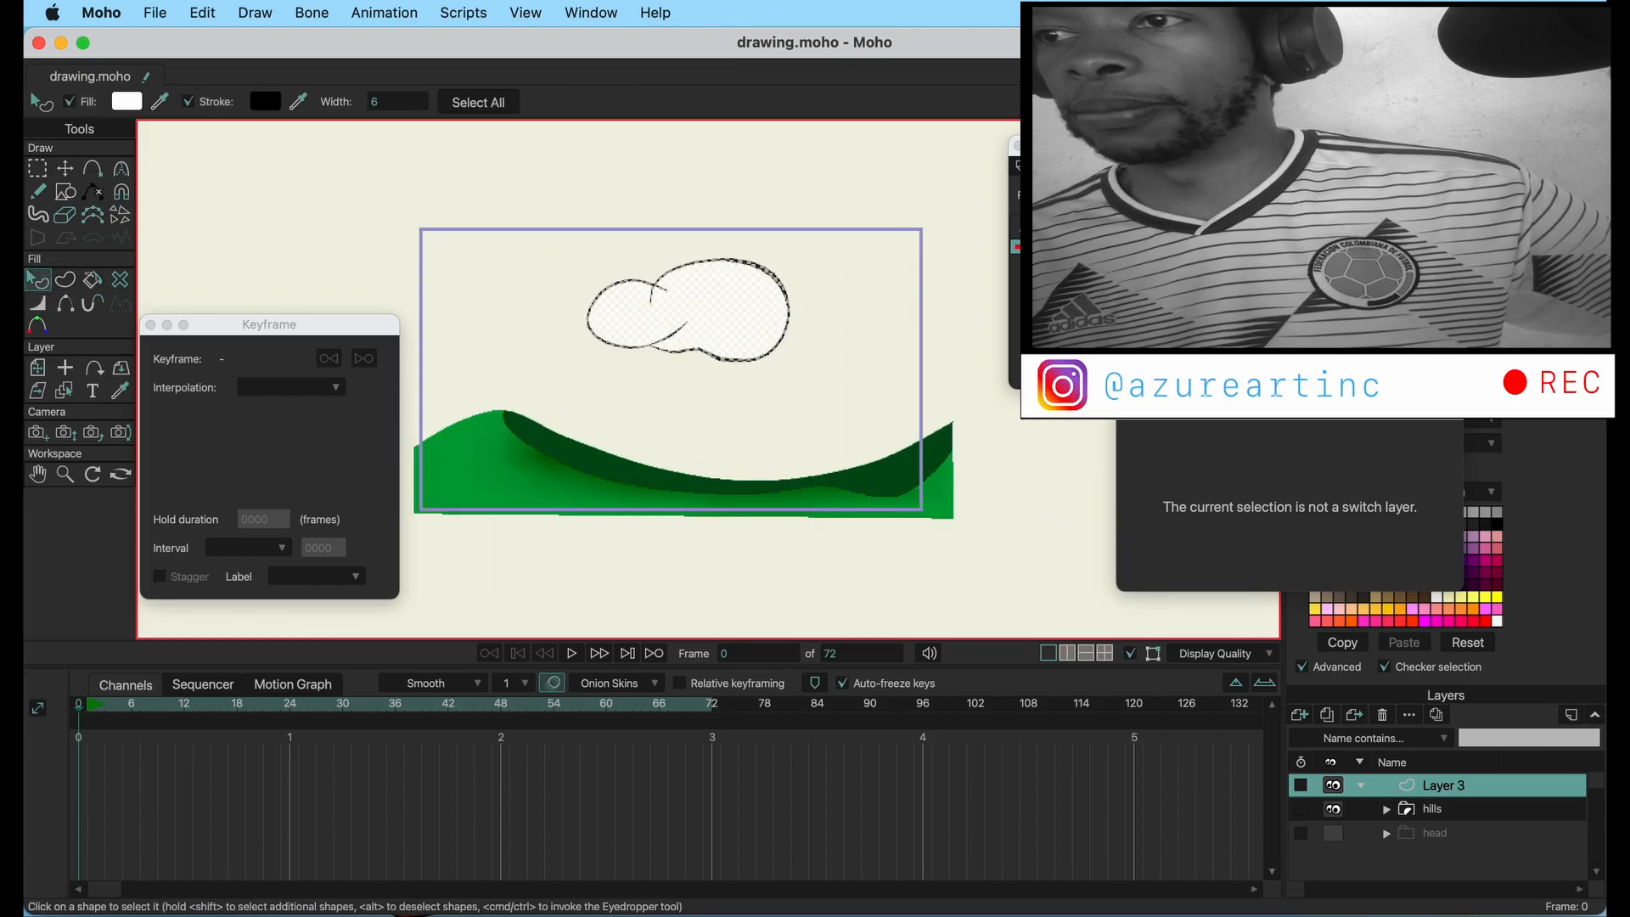
{"action": "right_click", "coordinate": [1496, 621]}
{"action": "left_click", "coordinate": [265, 101]}
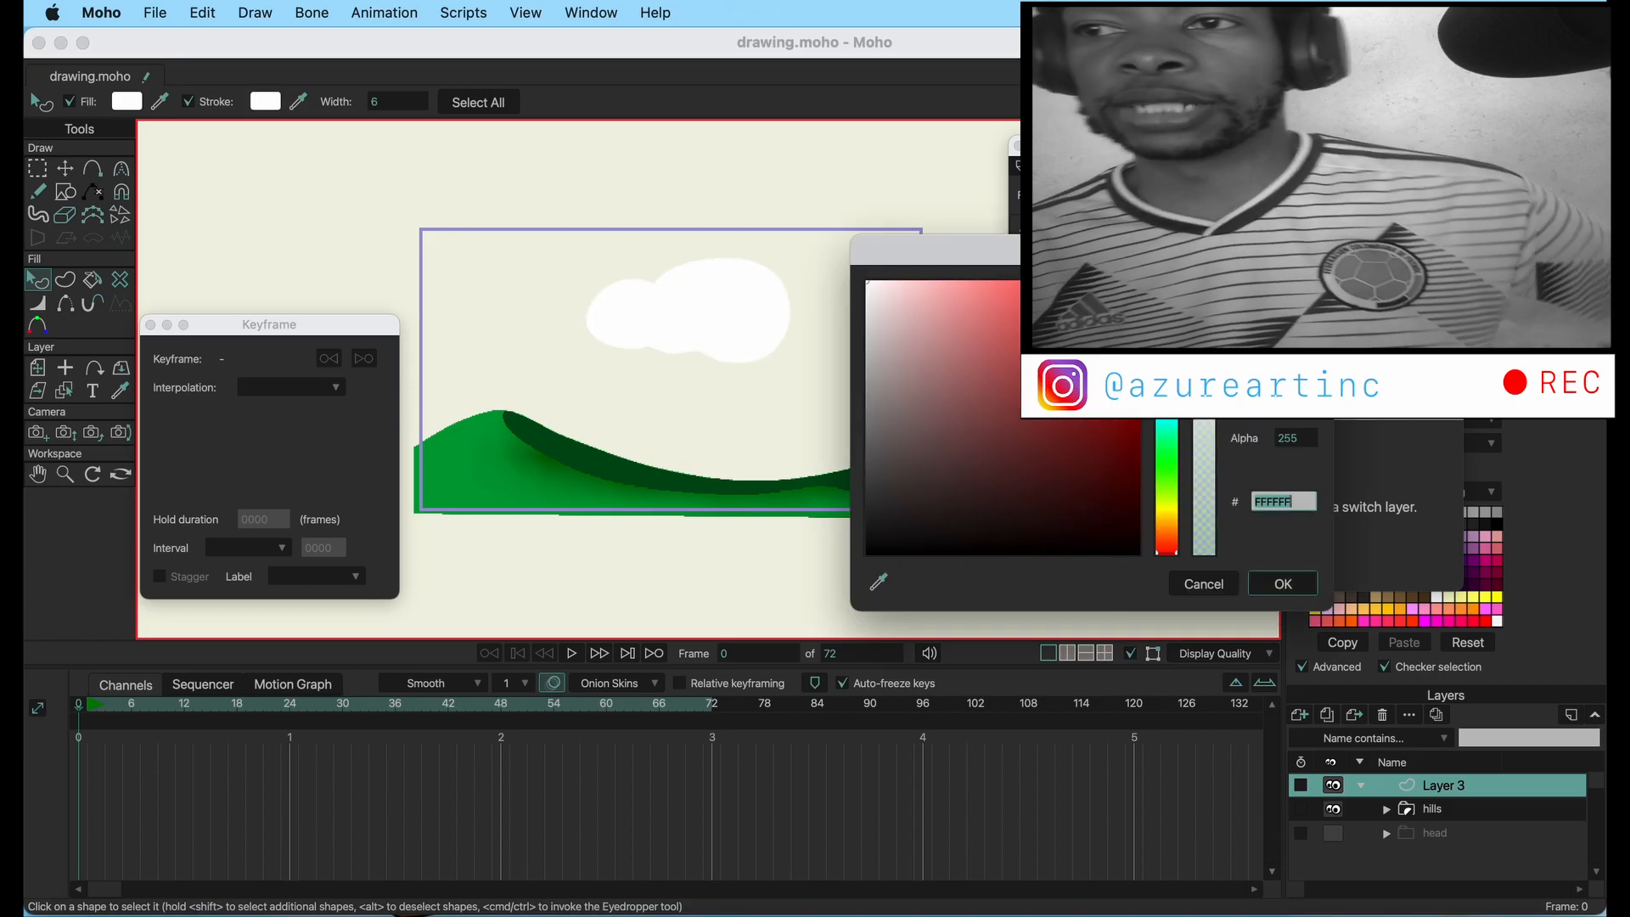
{"action": "left_click", "coordinate": [867, 313]}
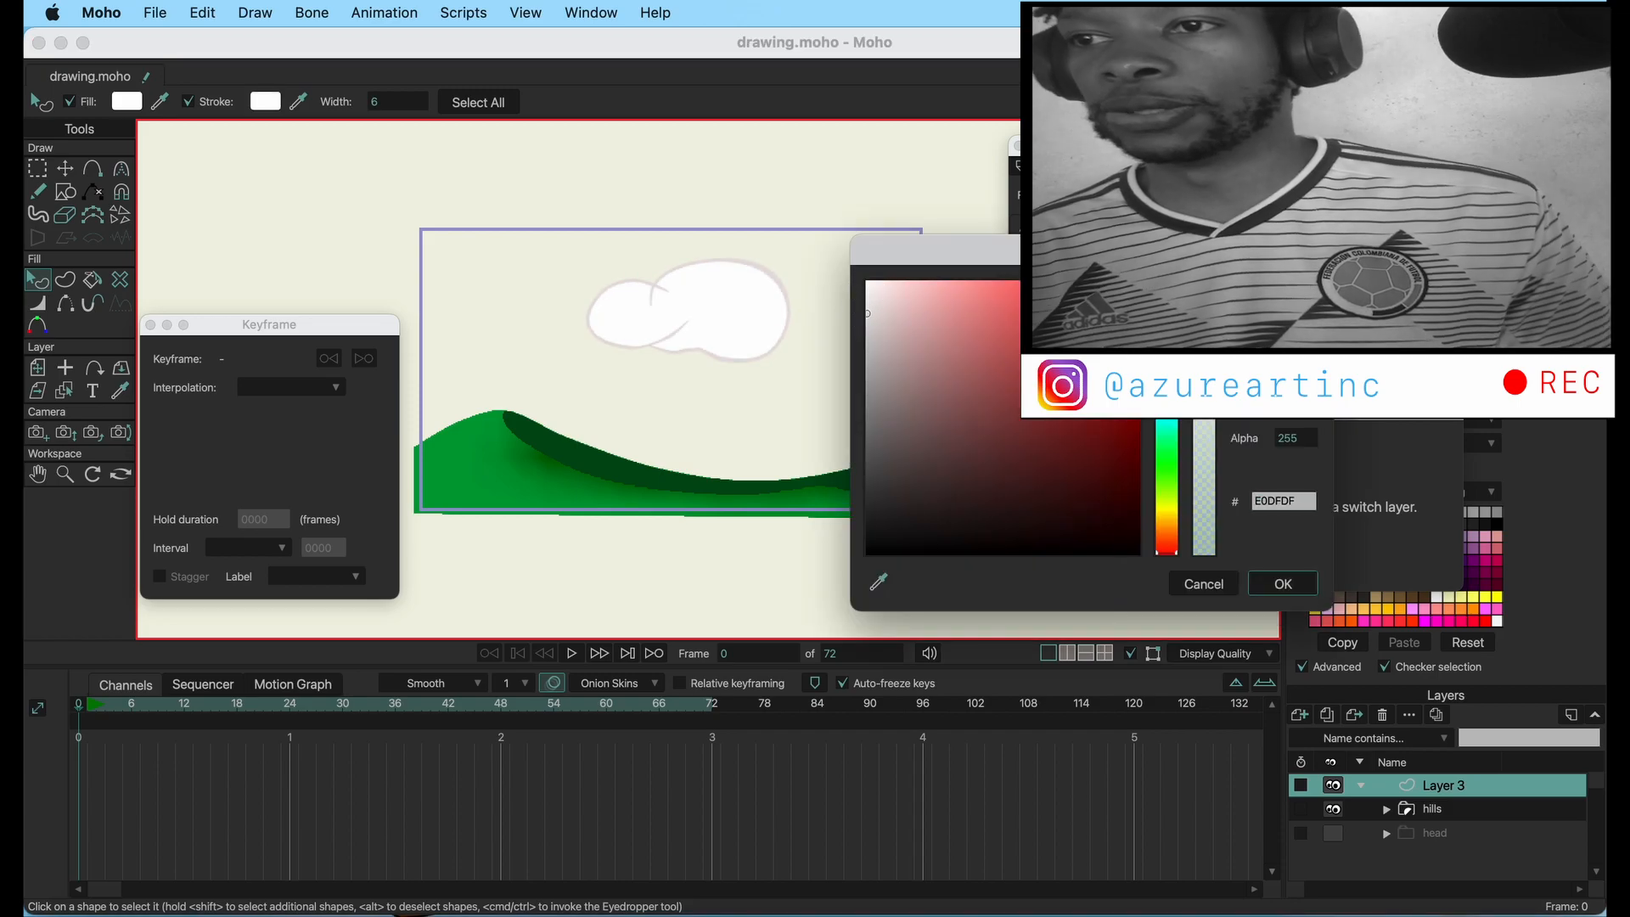
{"action": "left_click", "coordinate": [1167, 414]}
{"action": "left_click_drag", "start_coordinate": [912, 309], "coordinate": [912, 281]}
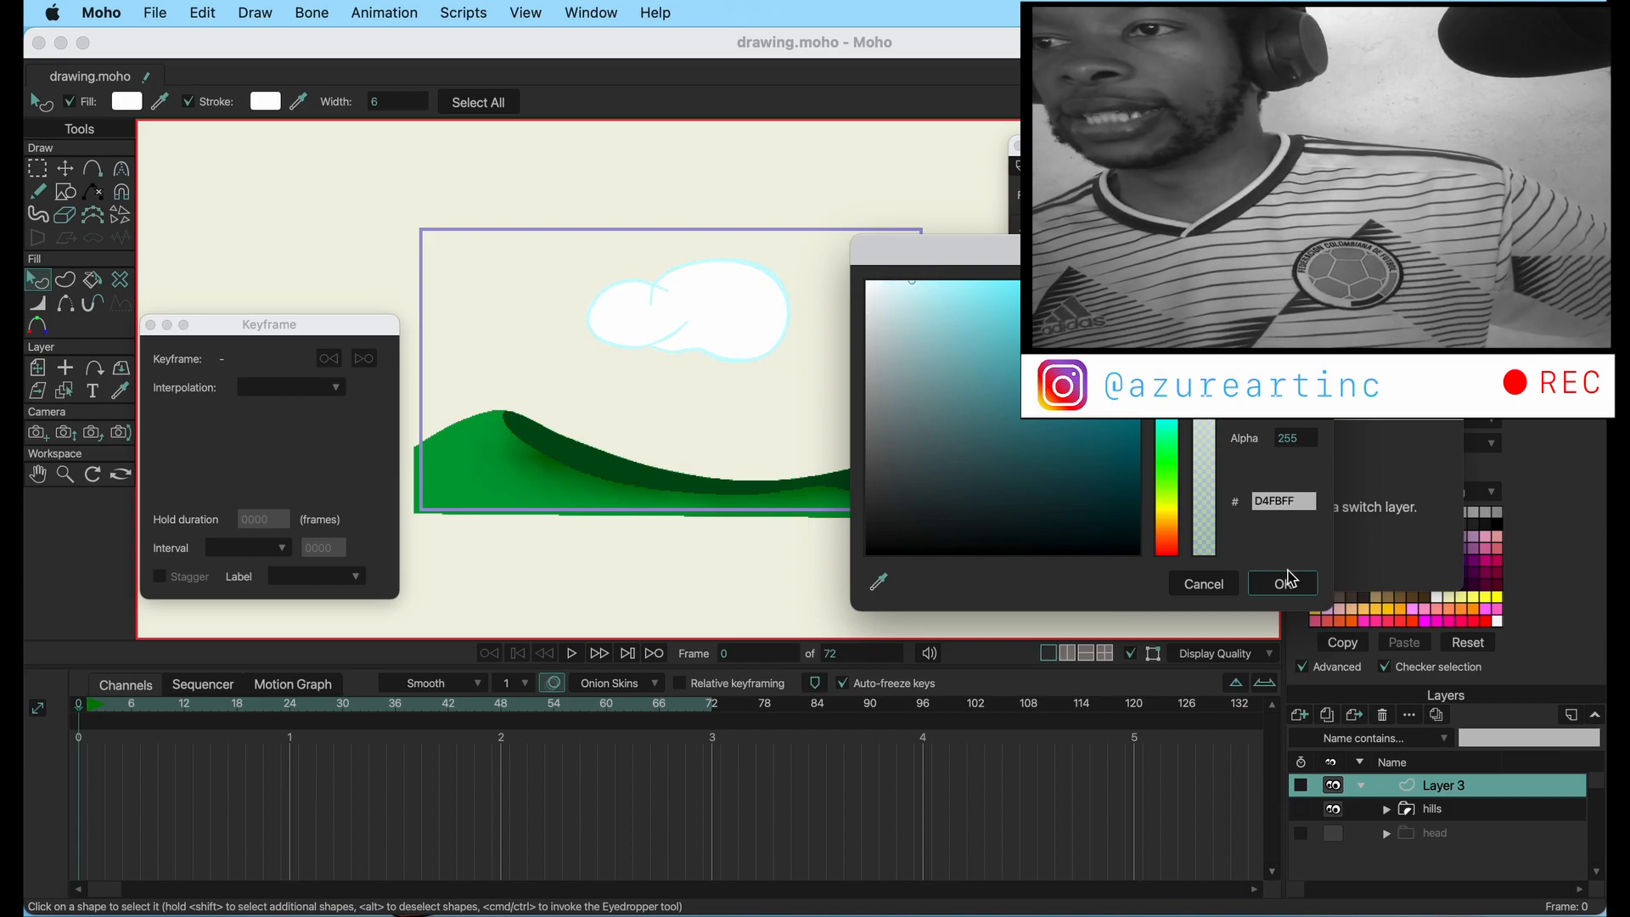
{"action": "left_click", "coordinate": [1286, 582]}
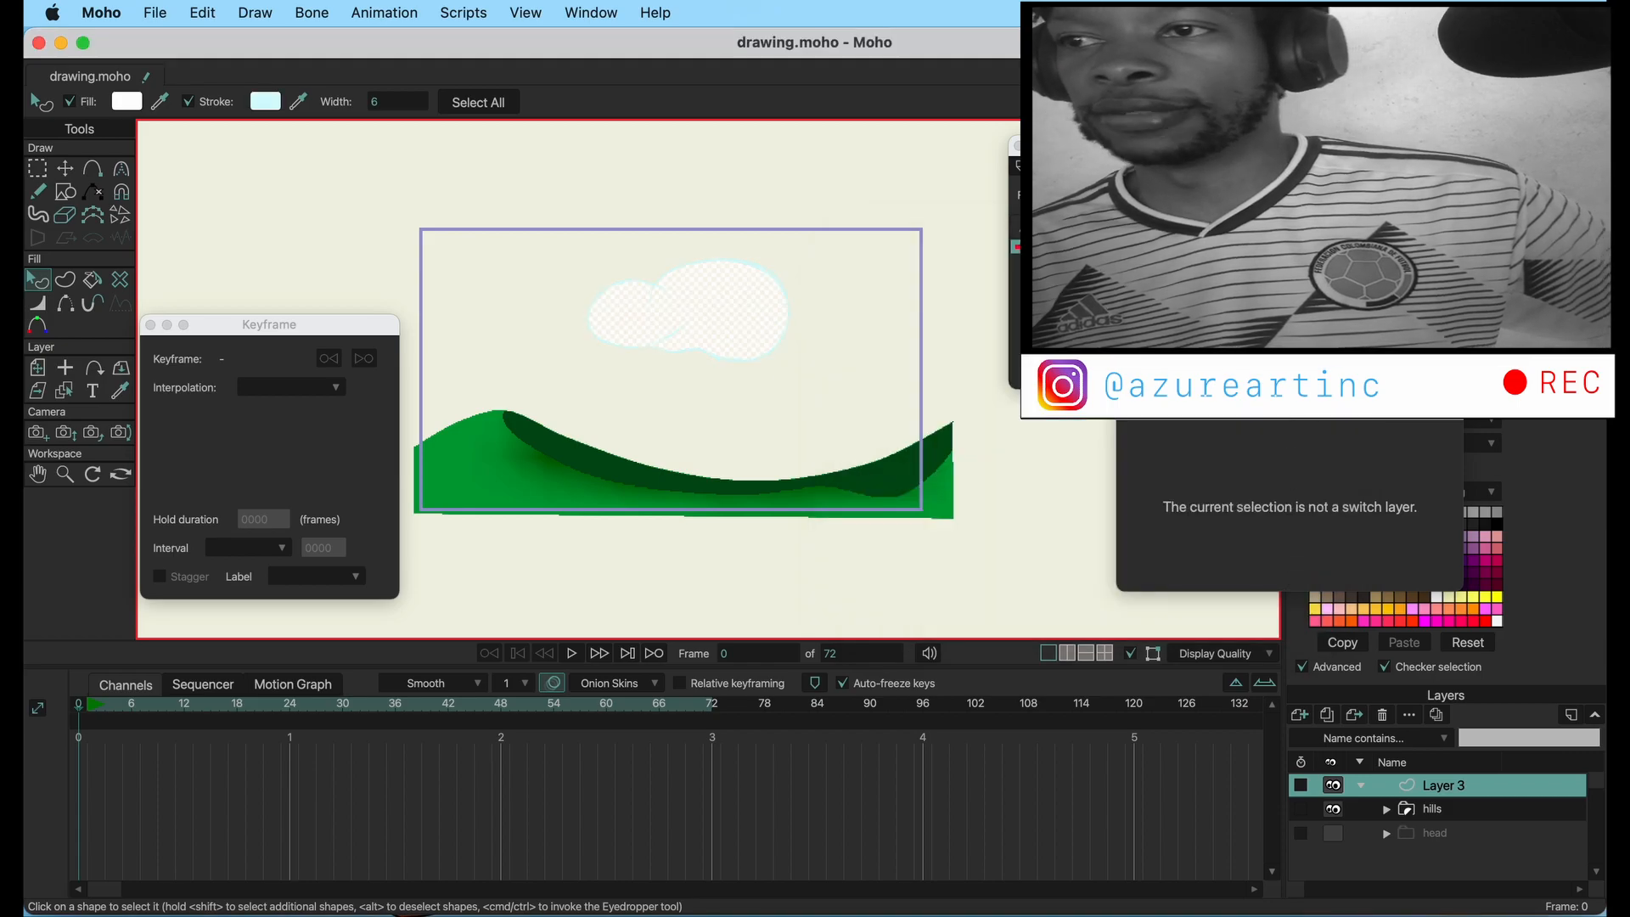
- Try several stroke brushes on the cloud's outline and choose Brush503.png
{"action": "left_click", "coordinate": [1520, 203]}
{"action": "left_click", "coordinate": [1148, 277]}
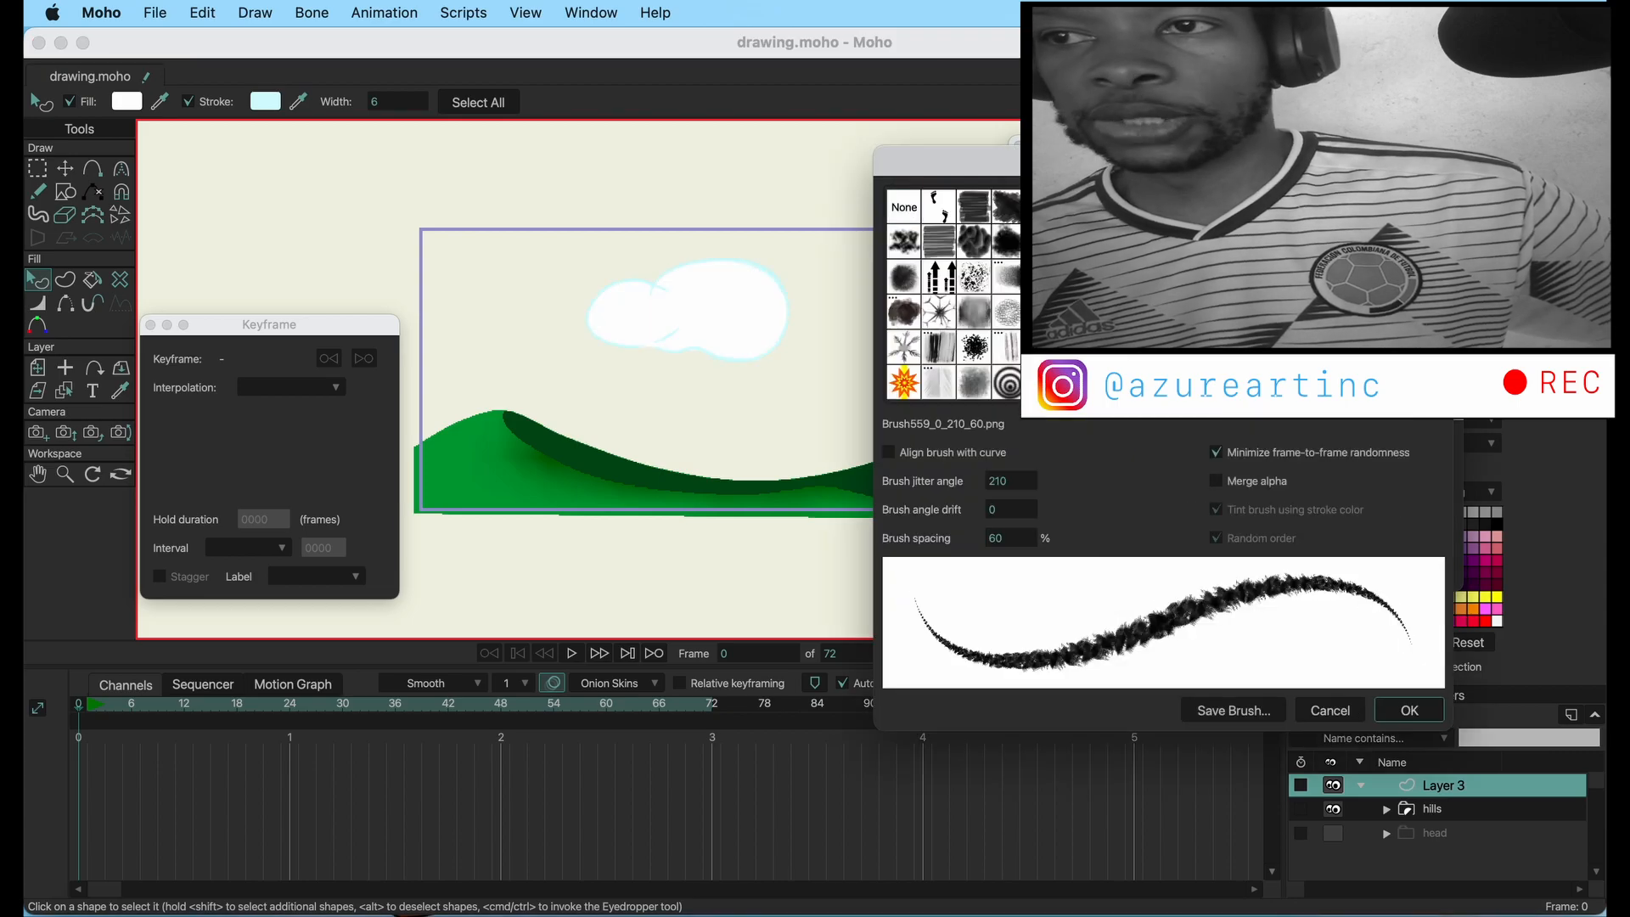
{"action": "left_click", "coordinate": [1183, 277]}
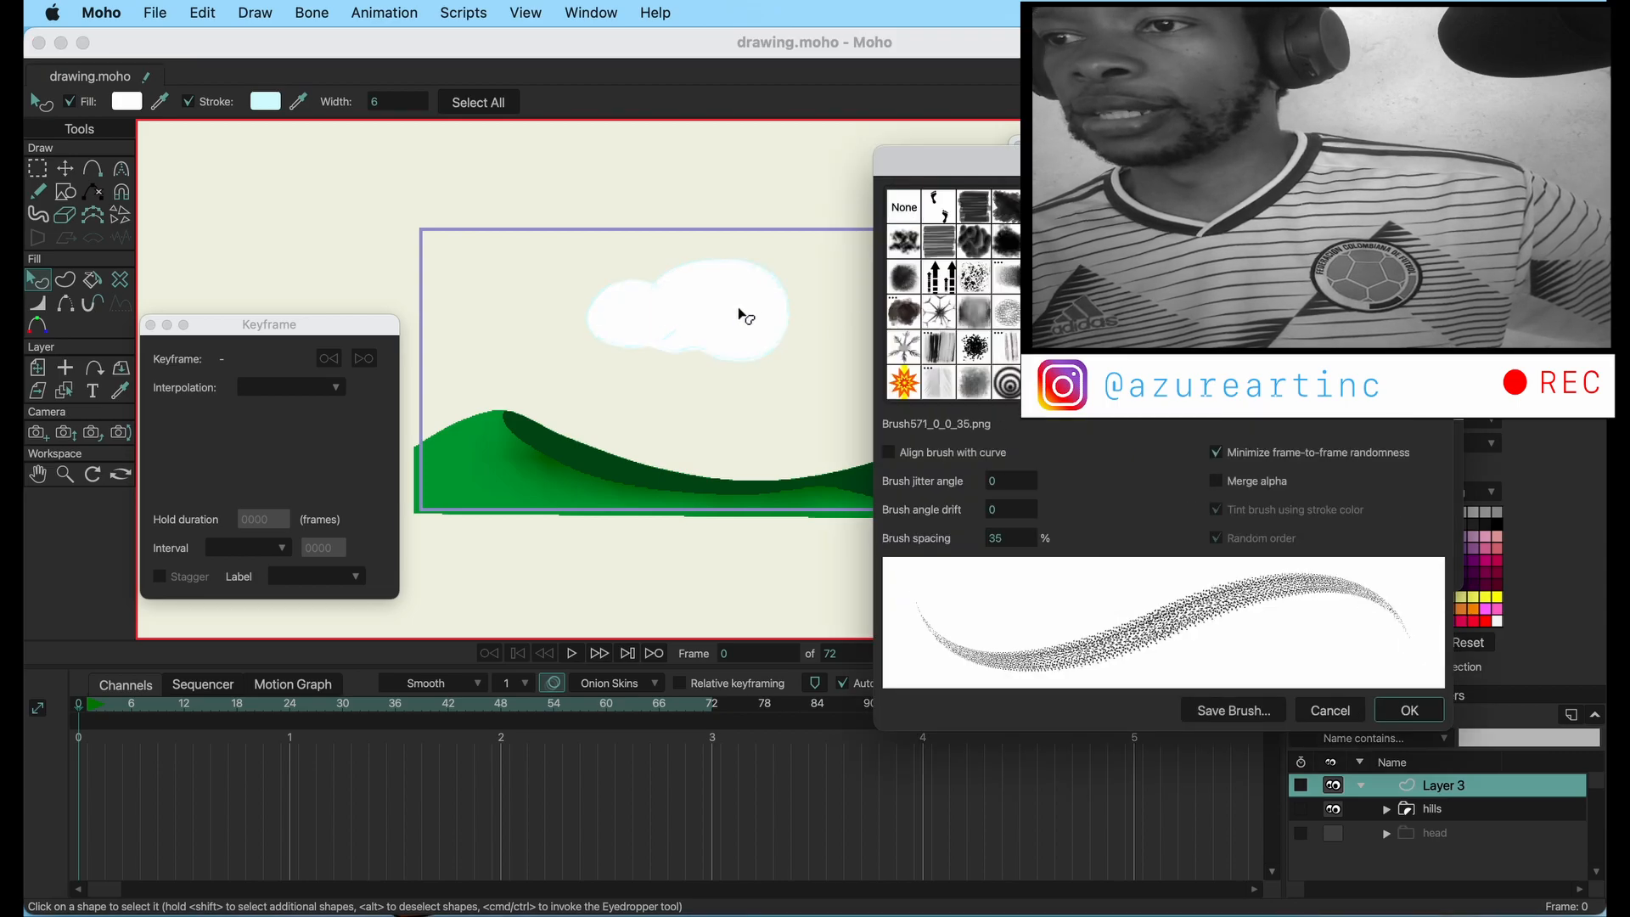
{"action": "left_click", "coordinate": [1006, 245]}
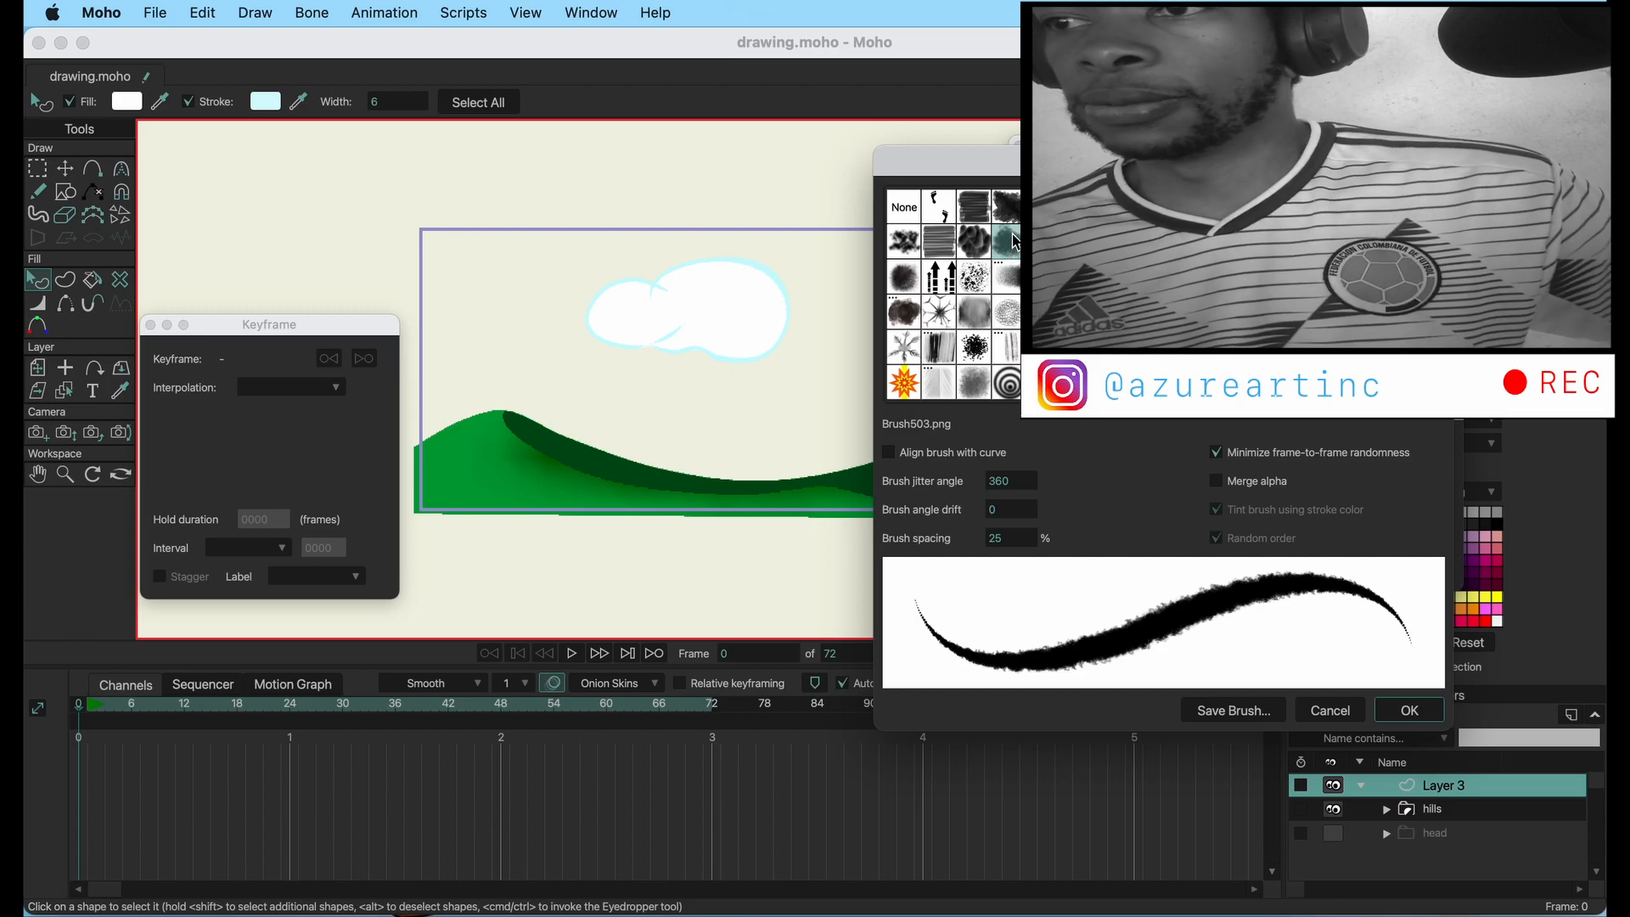
{"action": "left_click", "coordinate": [1010, 211]}
{"action": "left_click", "coordinate": [1010, 240]}
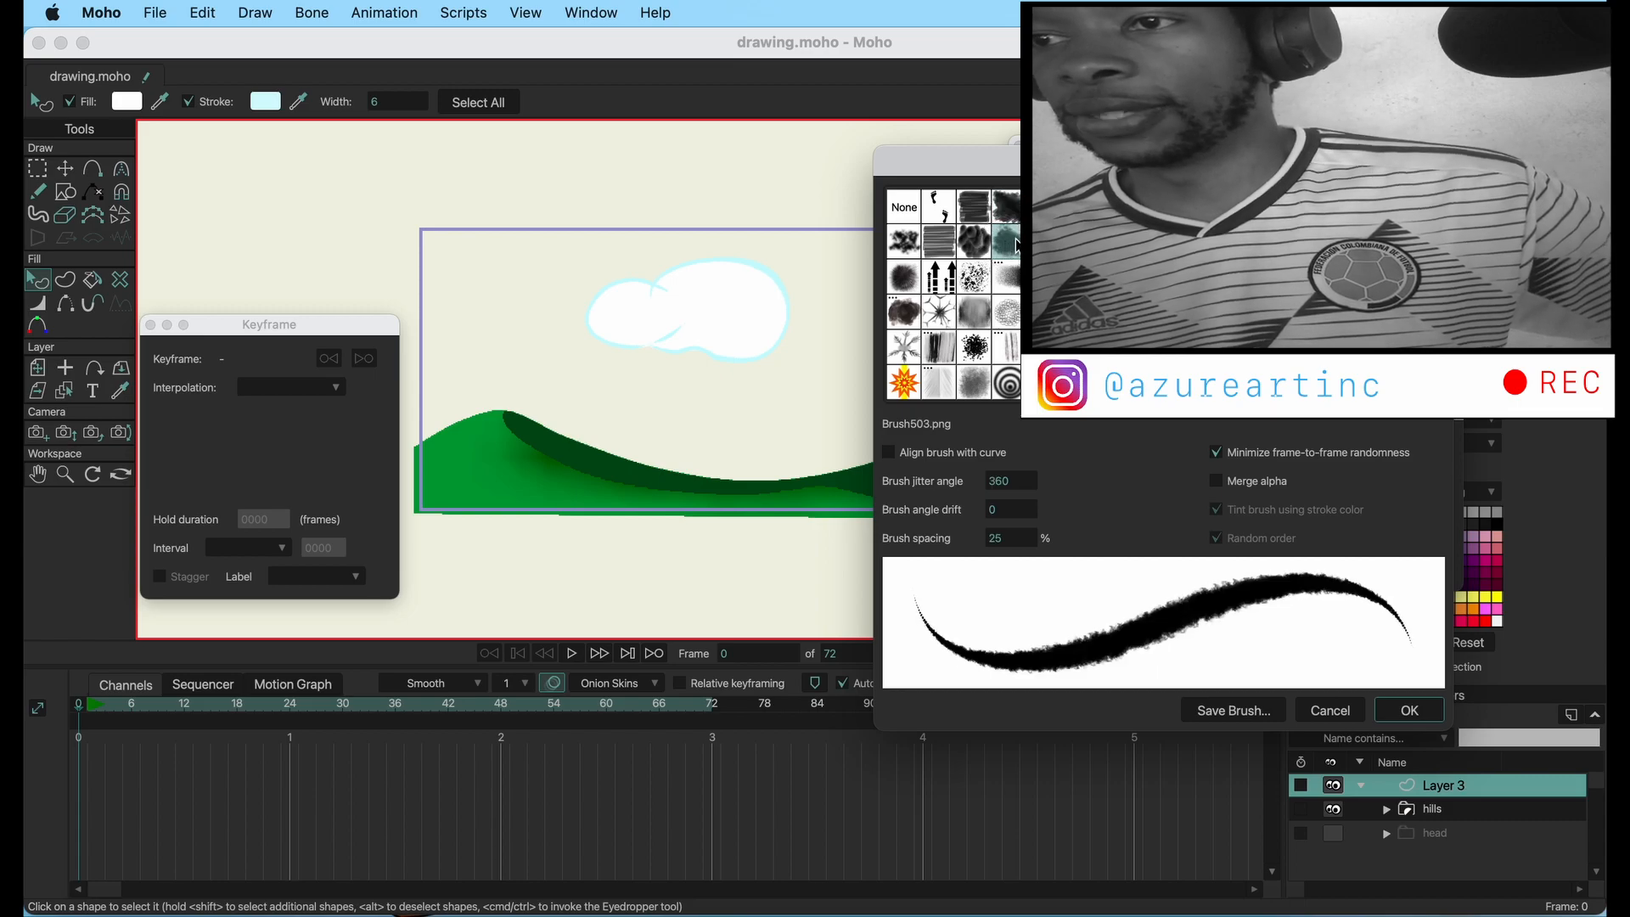
- Set the brush's jitter angle to about 301.83 and its angle drift to about -9.23, and apply the brush to the outline
{"action": "left_click", "coordinate": [1020, 482]}
{"action": "scroll", "coordinate": [1021, 482], "scroll_direction": "down", "scroll_amount": 5}
{"action": "left_click", "coordinate": [1020, 511]}
{"action": "scroll", "coordinate": [1020, 513], "scroll_direction": "down", "scroll_amount": 3}
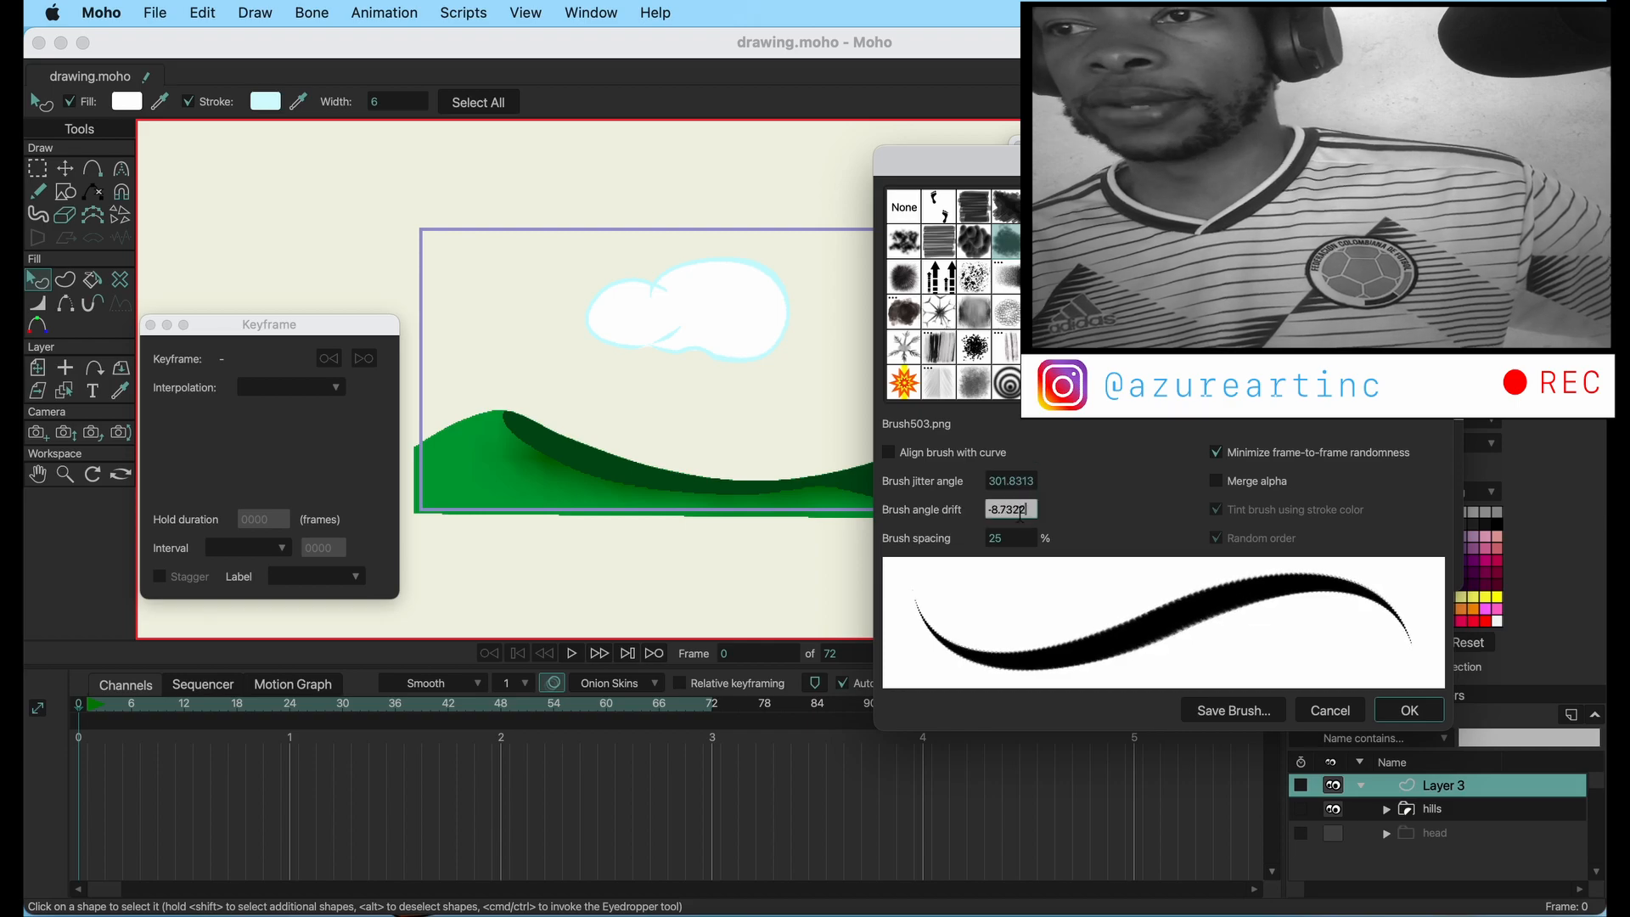
{"action": "scroll", "coordinate": [1020, 511], "scroll_direction": "down", "scroll_amount": 1}
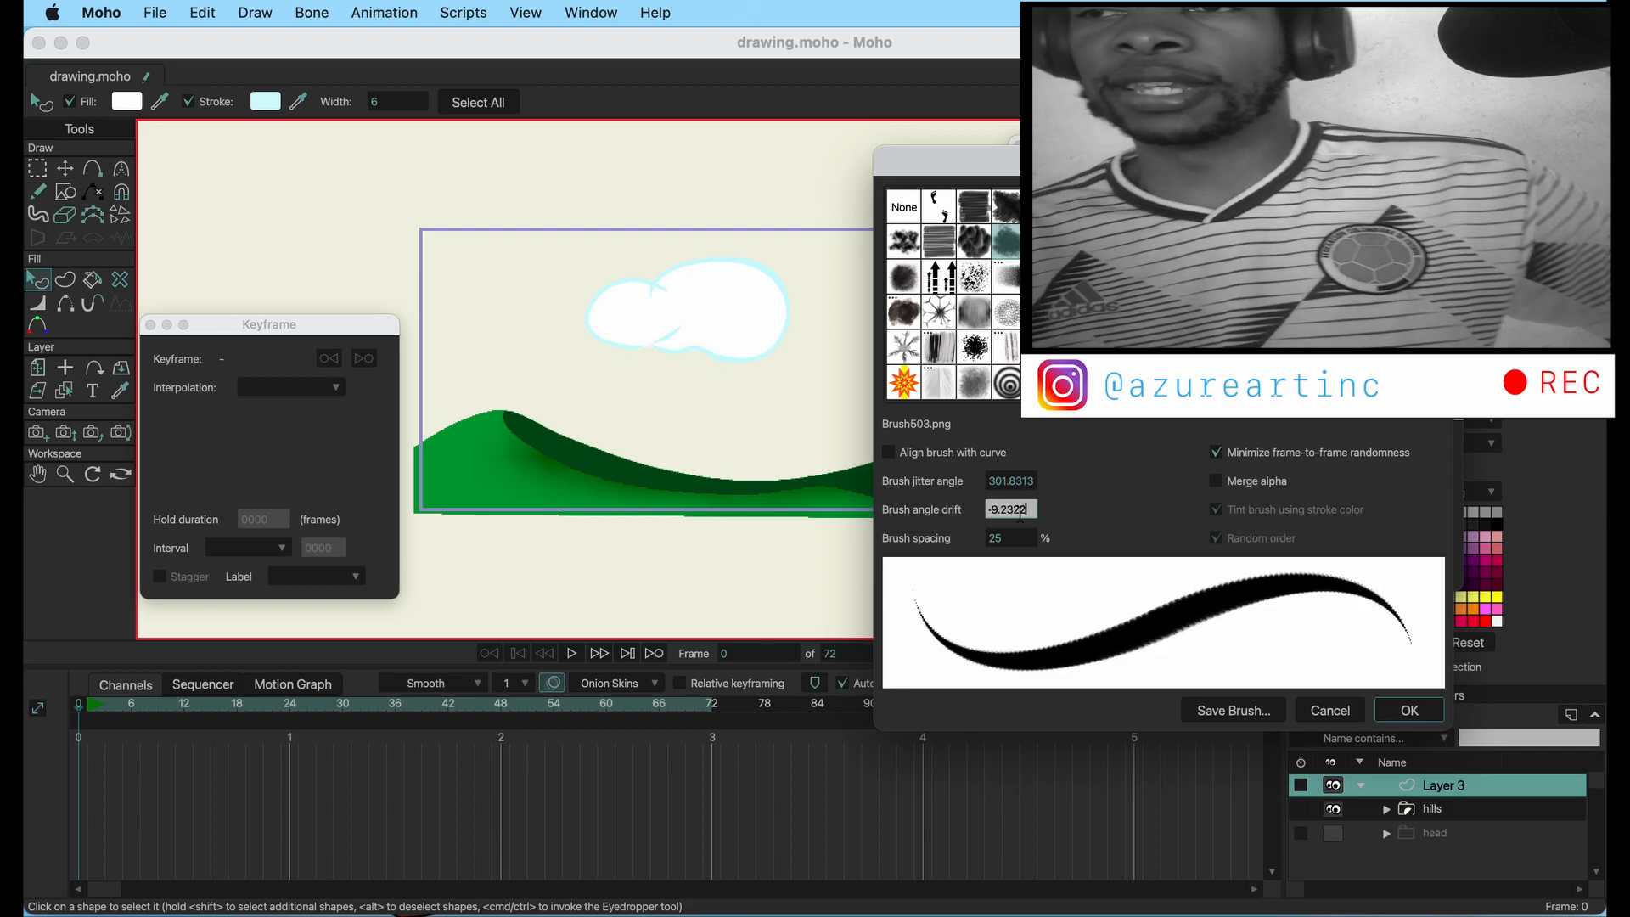
{"action": "left_click", "coordinate": [1388, 711]}
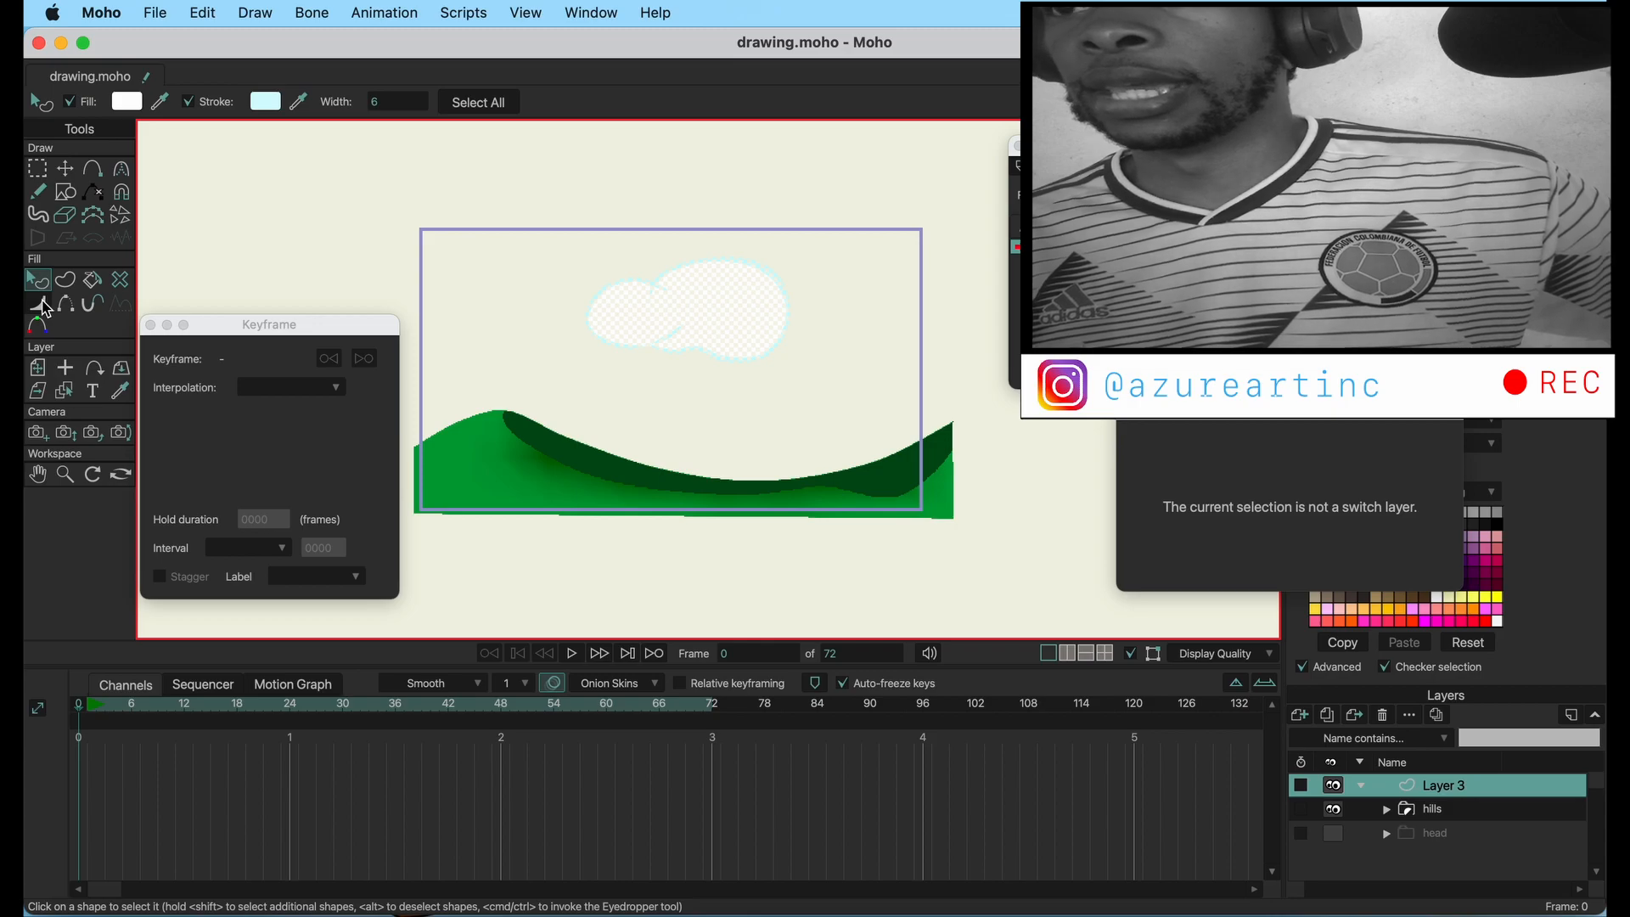
- Select all of the cloud's points and thicken its brushed outline evenly
{"action": "left_click", "coordinate": [42, 305]}
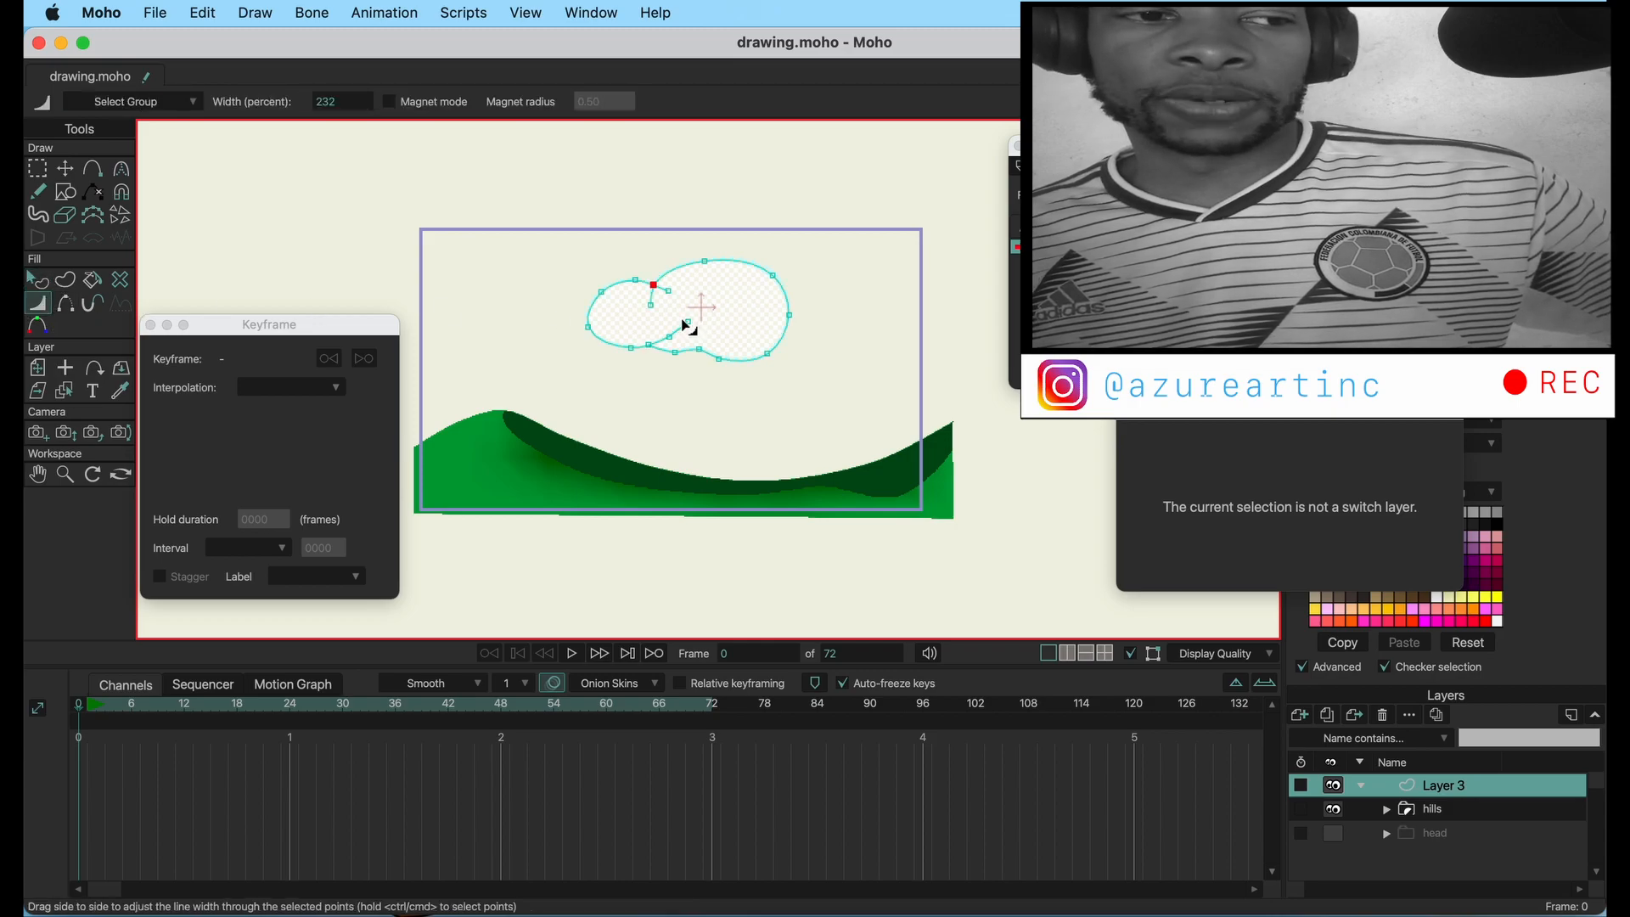
{"action": "key", "text": "super+a"}
{"action": "scroll", "coordinate": [756, 397], "scroll_direction": "up", "scroll_amount": 2}
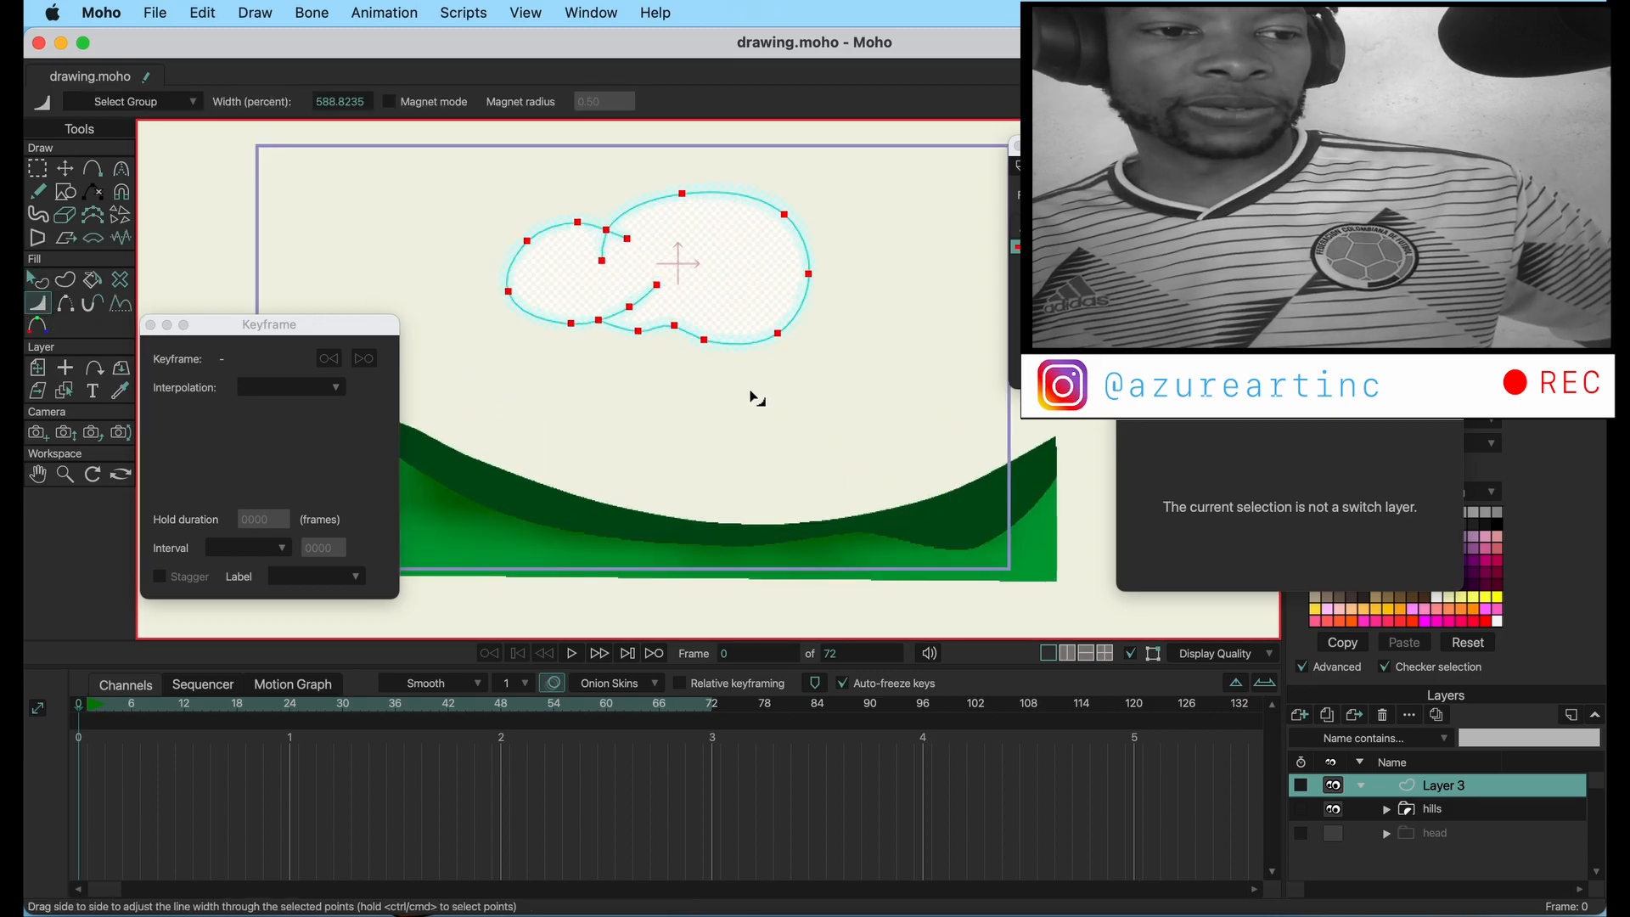
{"action": "key", "text": "q"}
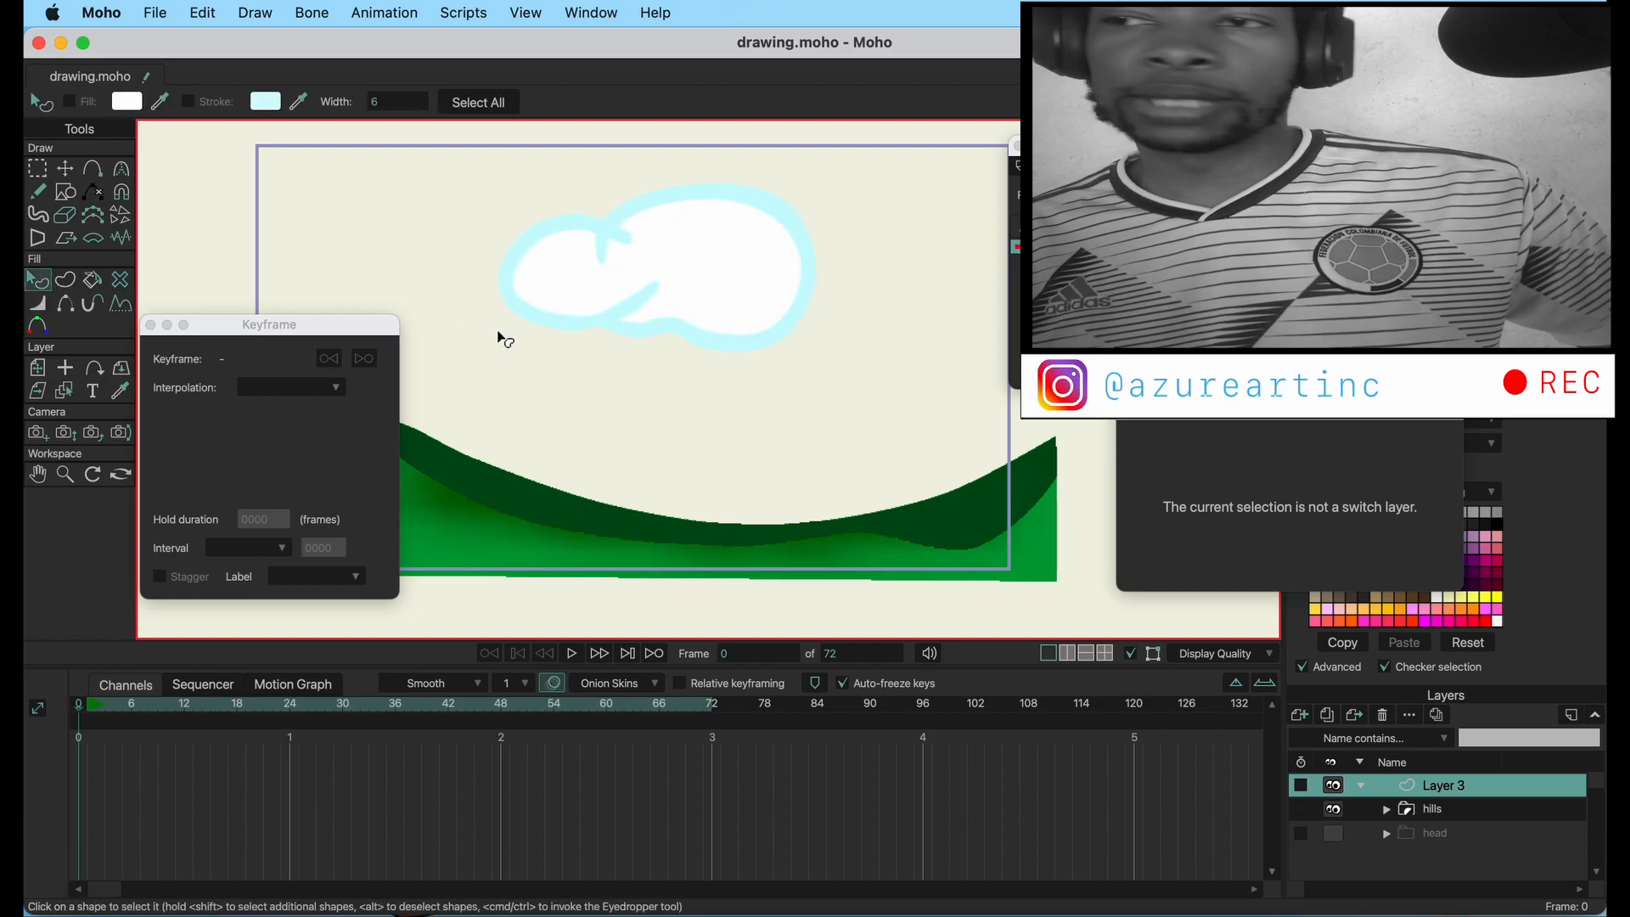
- Make the cloud's pale cyan stroke semi-transparent with an alpha of 124
{"action": "scroll", "coordinate": [622, 336], "scroll_direction": "down", "scroll_amount": 10}
{"action": "scroll", "coordinate": [622, 336], "scroll_direction": "up", "scroll_amount": 5}
{"action": "scroll", "coordinate": [623, 336], "scroll_direction": "down", "scroll_amount": 1}
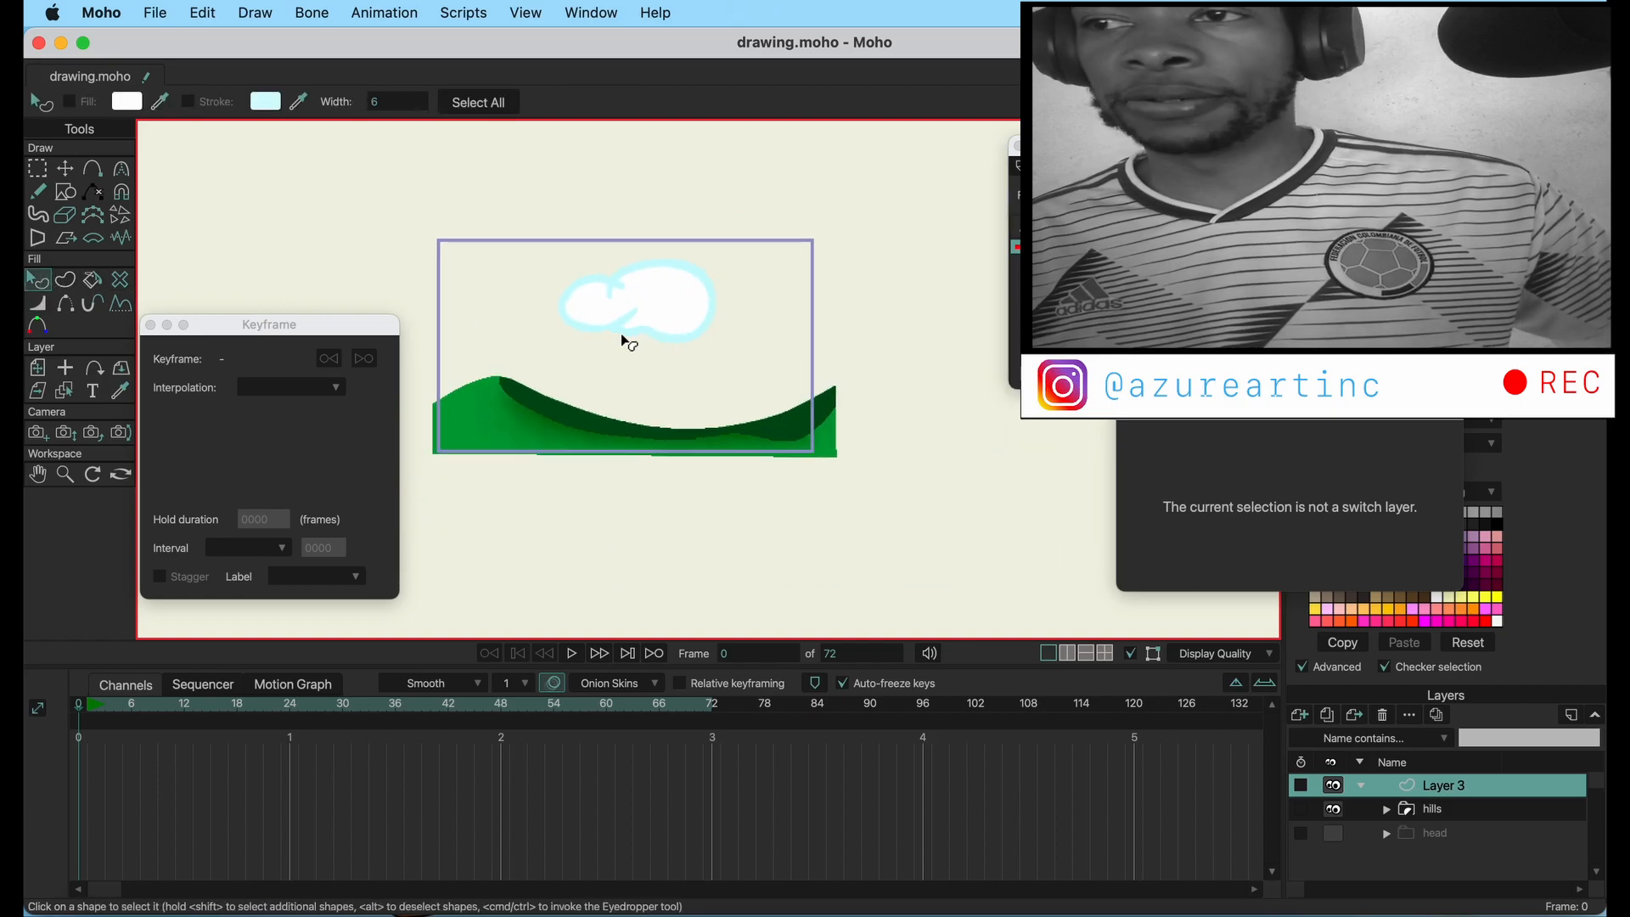
{"action": "left_click", "coordinate": [597, 326]}
{"action": "left_click", "coordinate": [267, 108]}
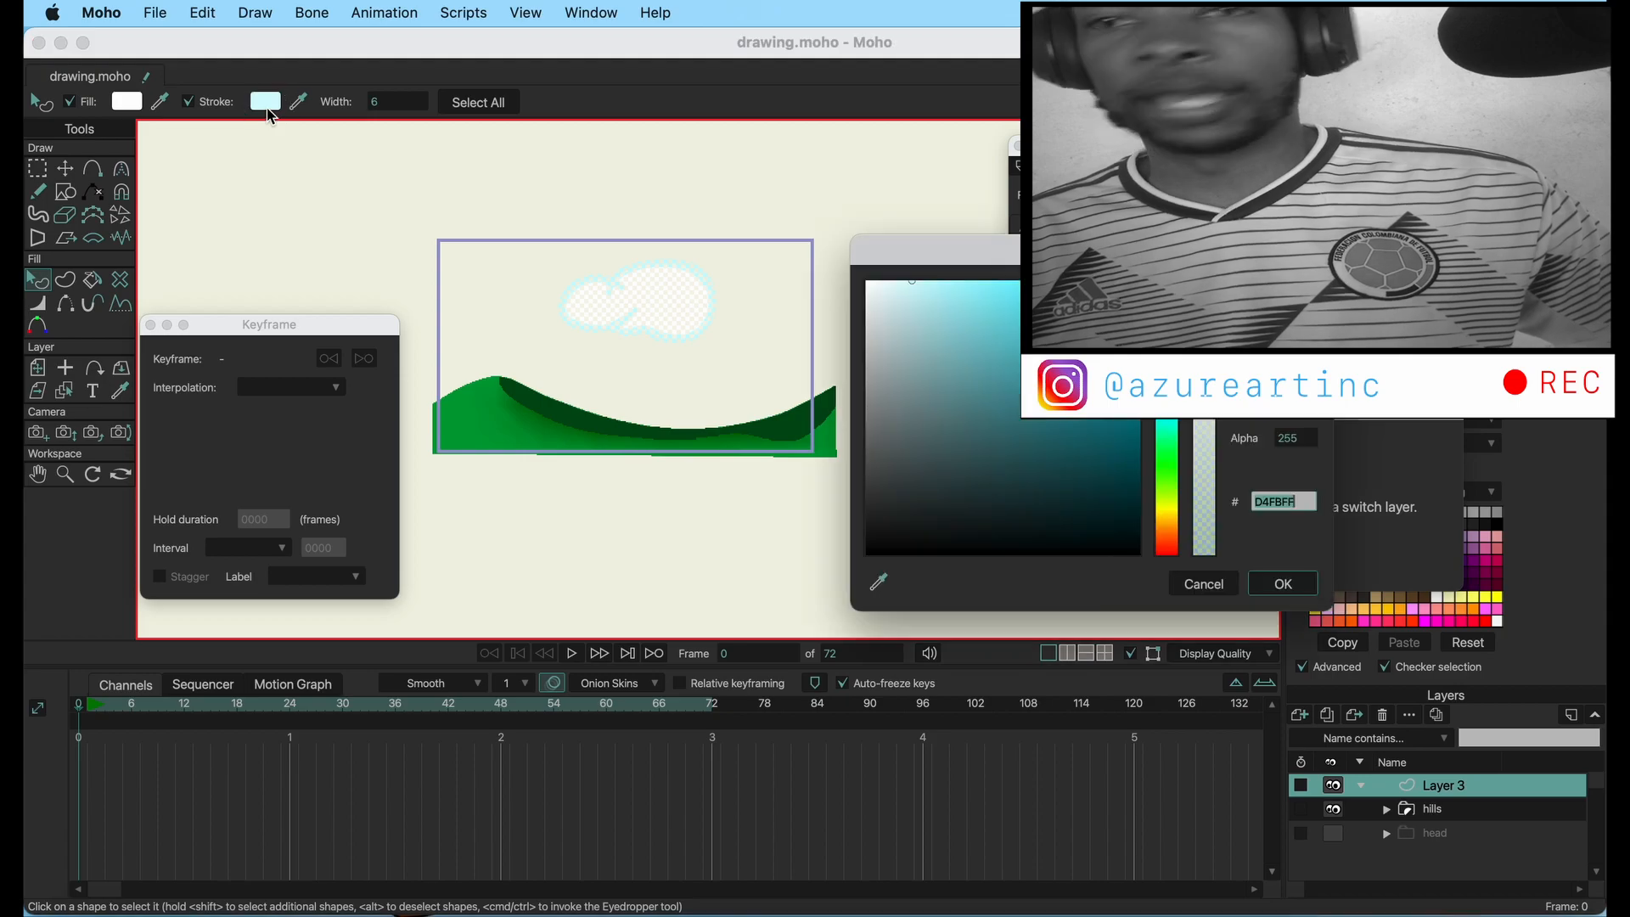
{"action": "left_click_drag", "start_coordinate": [1205, 284], "coordinate": [1209, 430]}
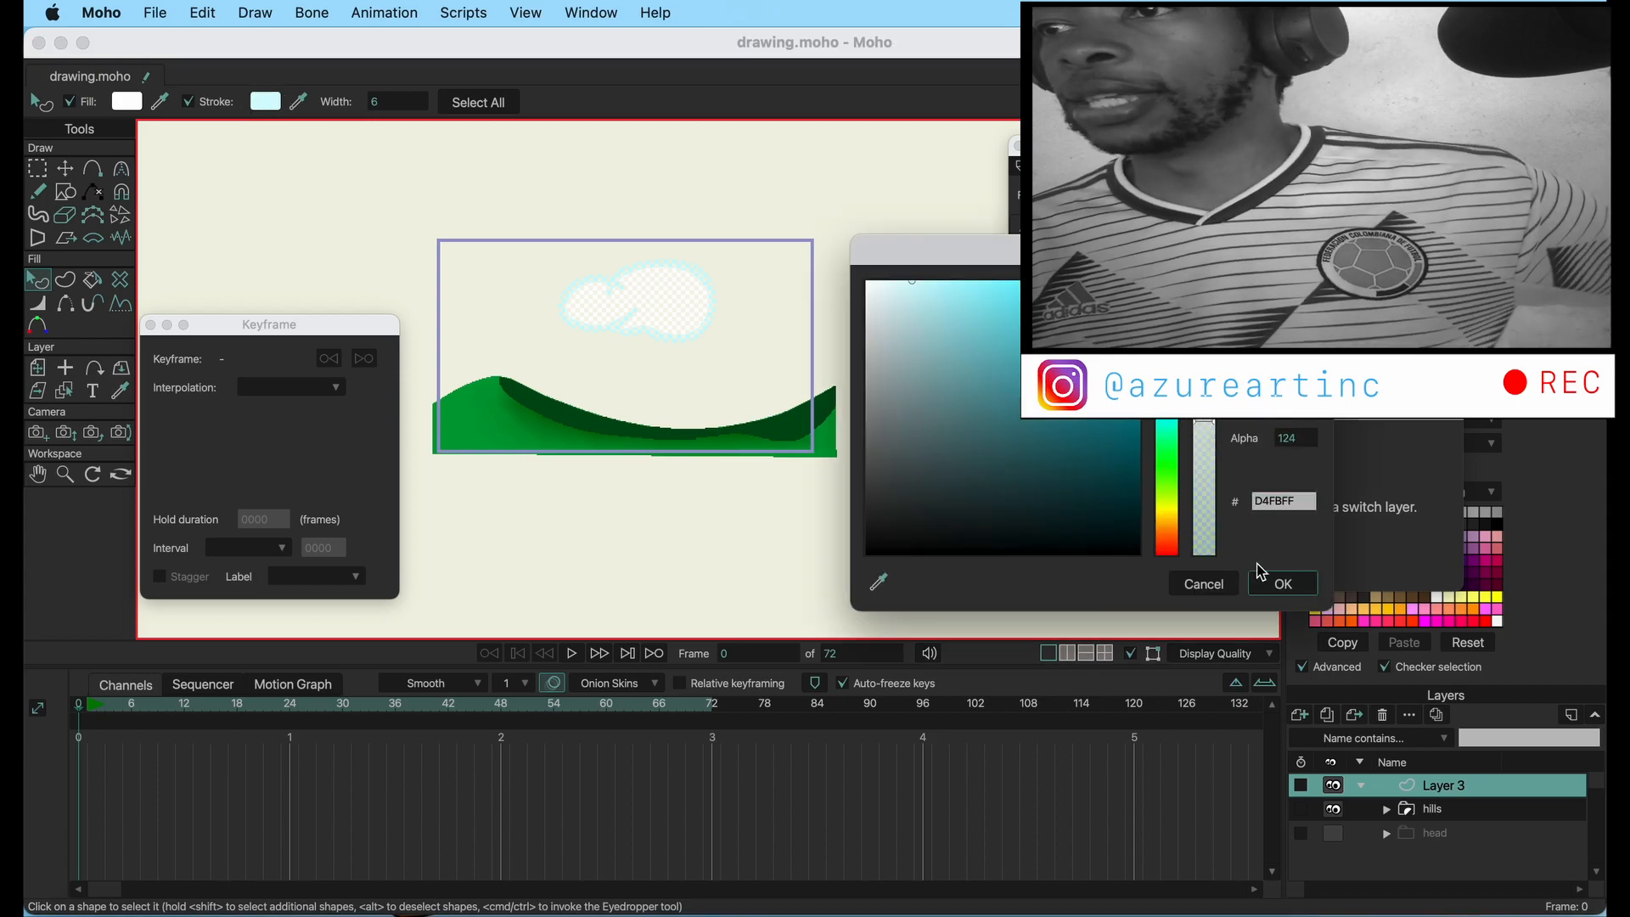
{"action": "left_click", "coordinate": [1264, 582]}
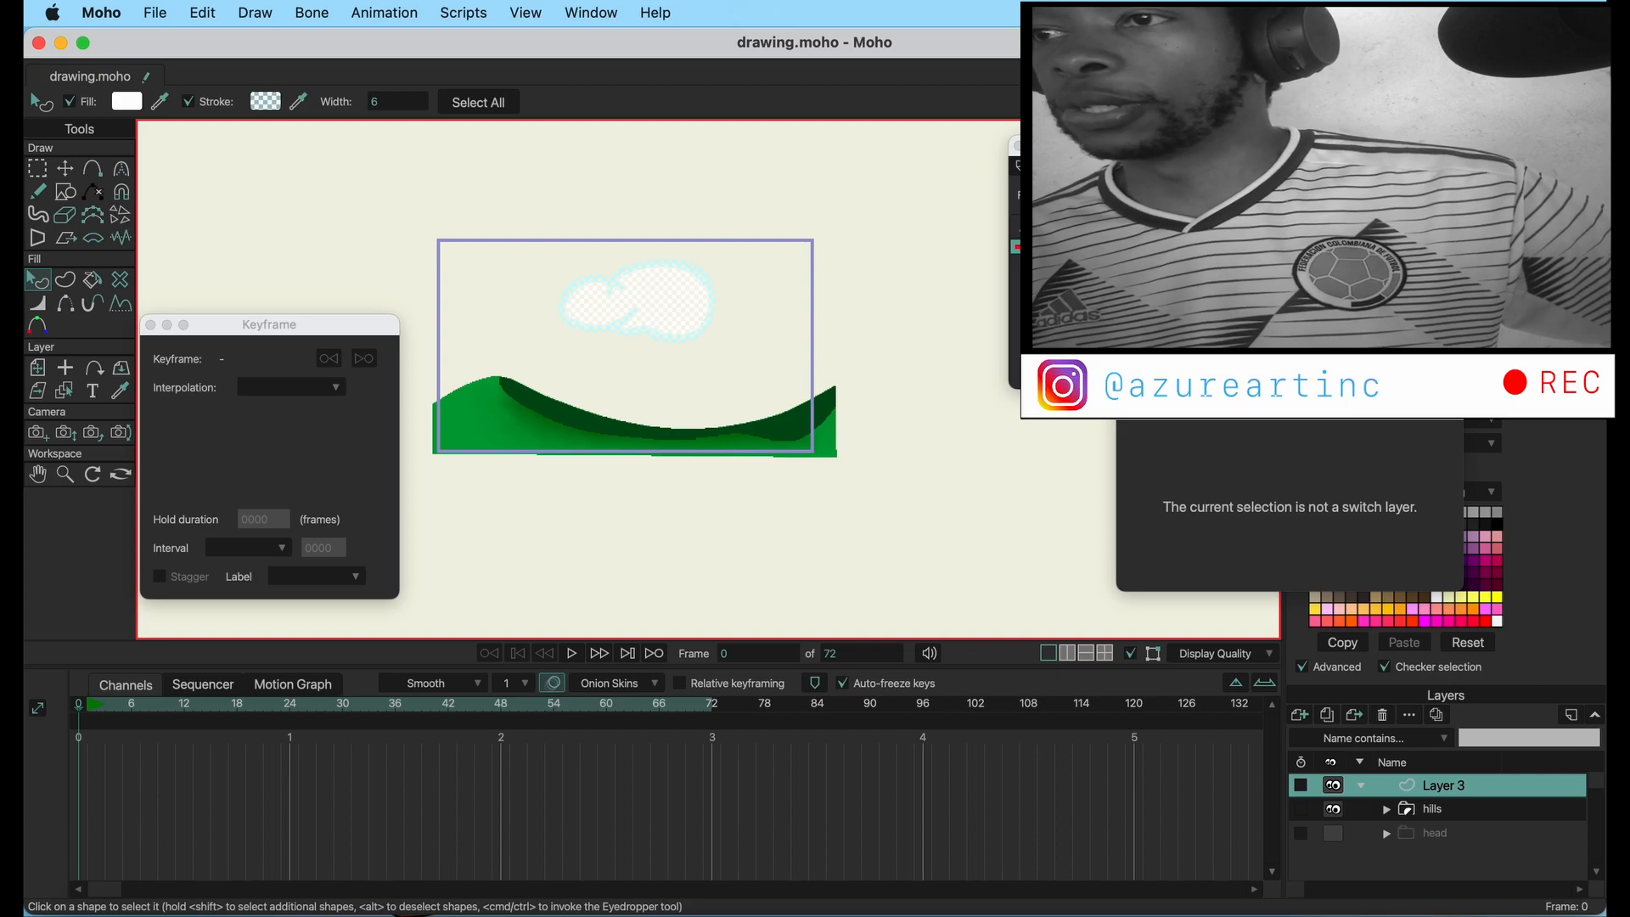
- Apply a Soft Edge effect with a blur radius of about 17.78 to the cloud shape
{"action": "left_click", "coordinate": [1455, 388]}
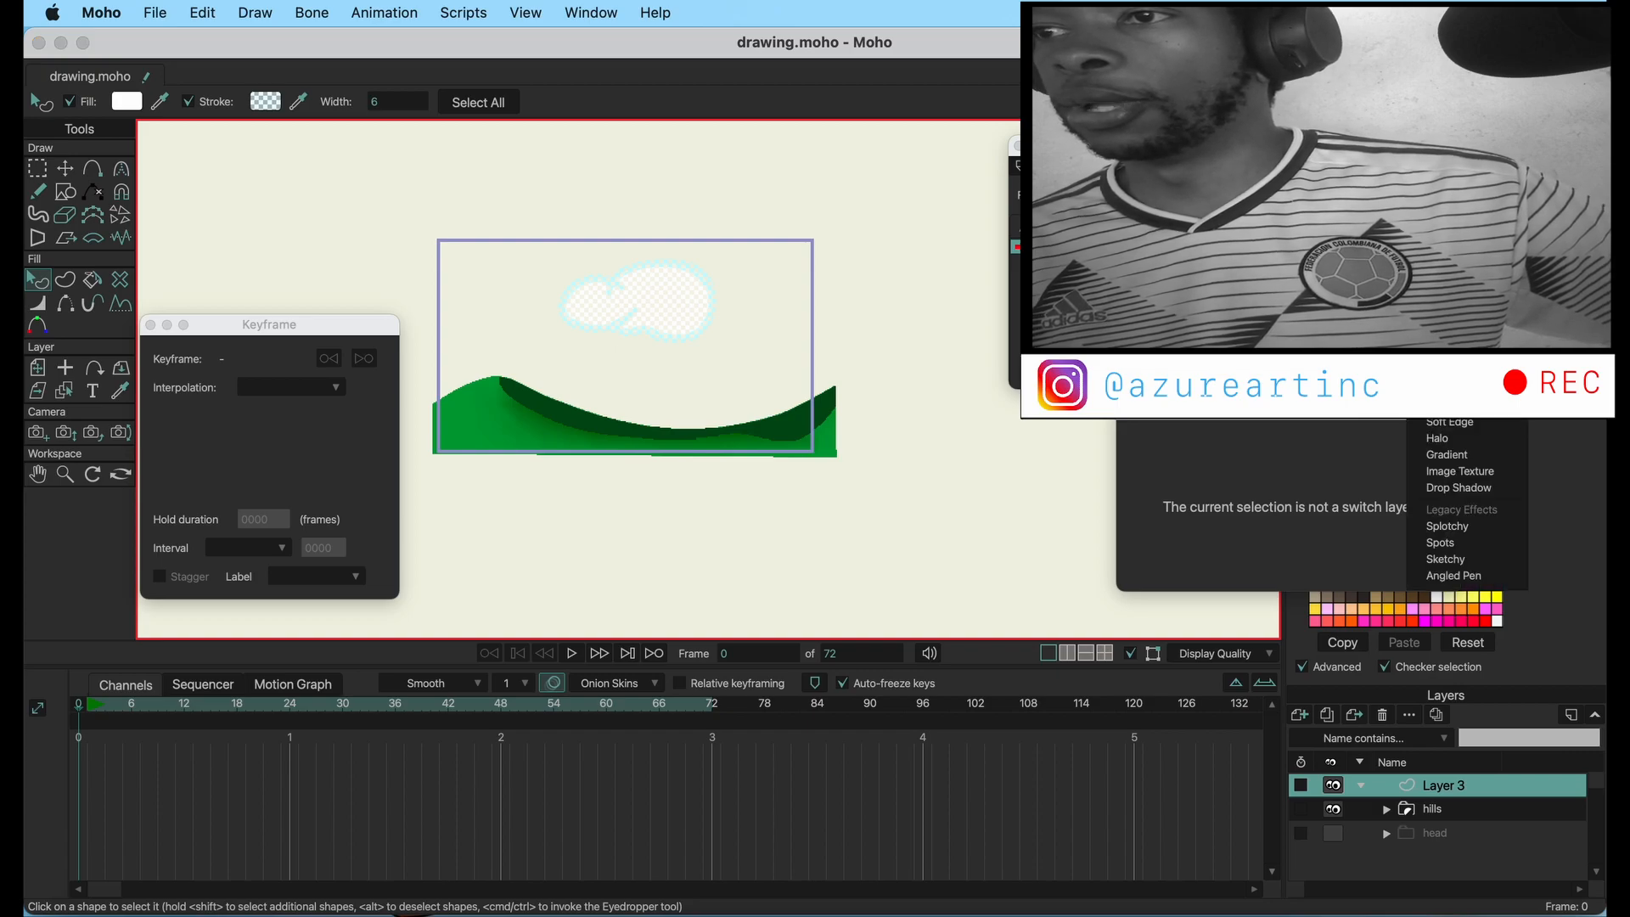
{"action": "left_click", "coordinate": [1437, 423]}
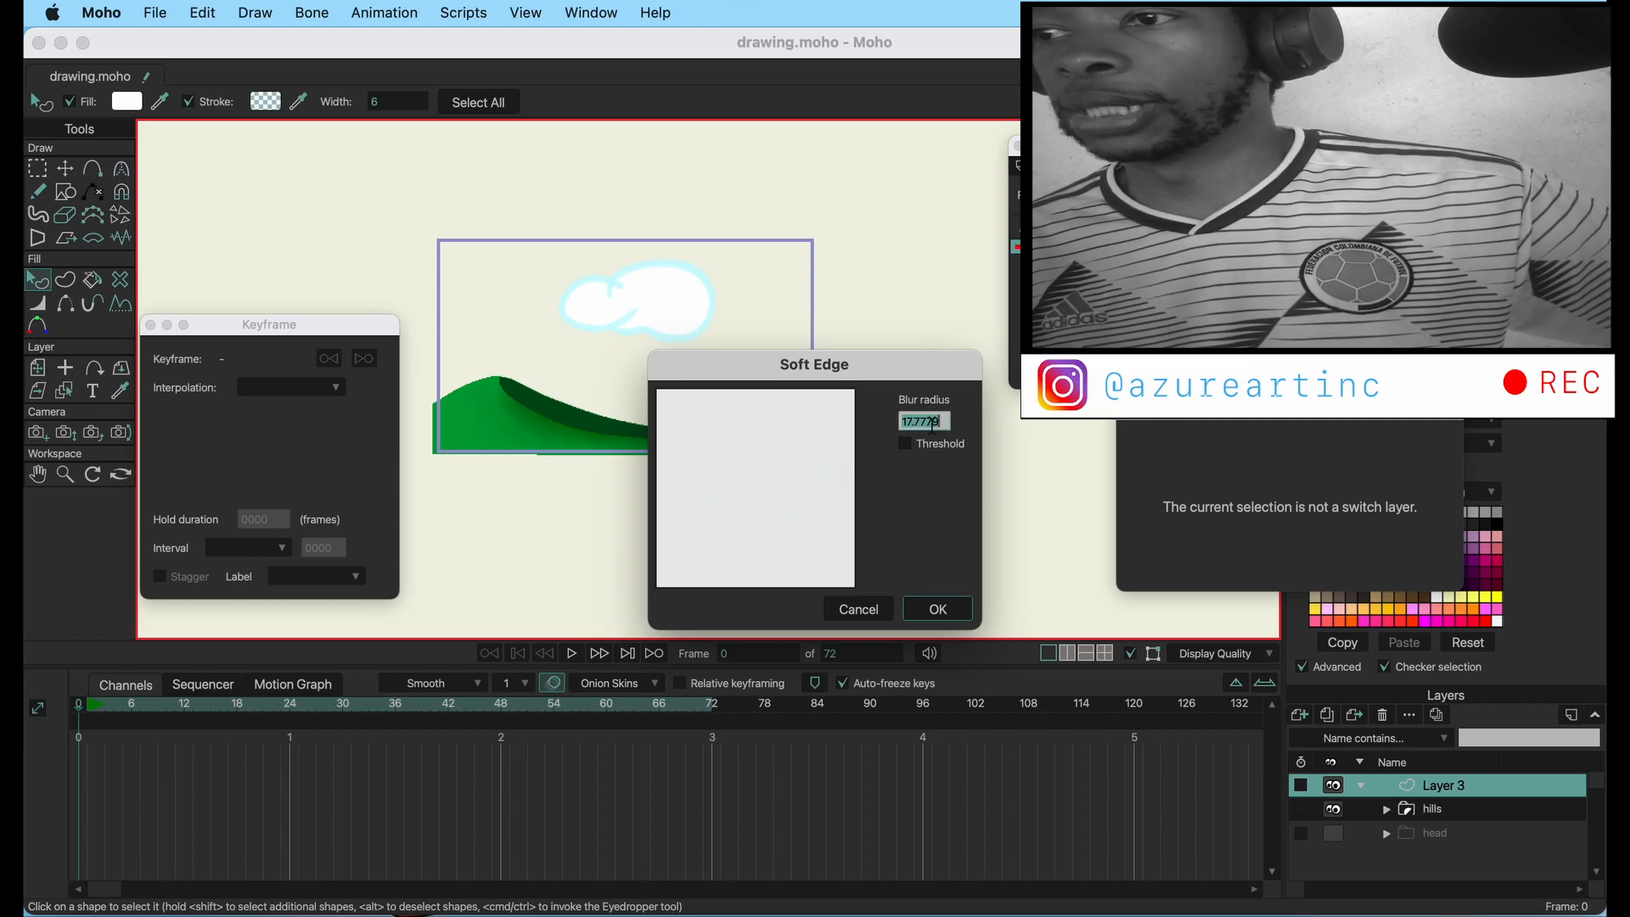
{"action": "left_click", "coordinate": [939, 611]}
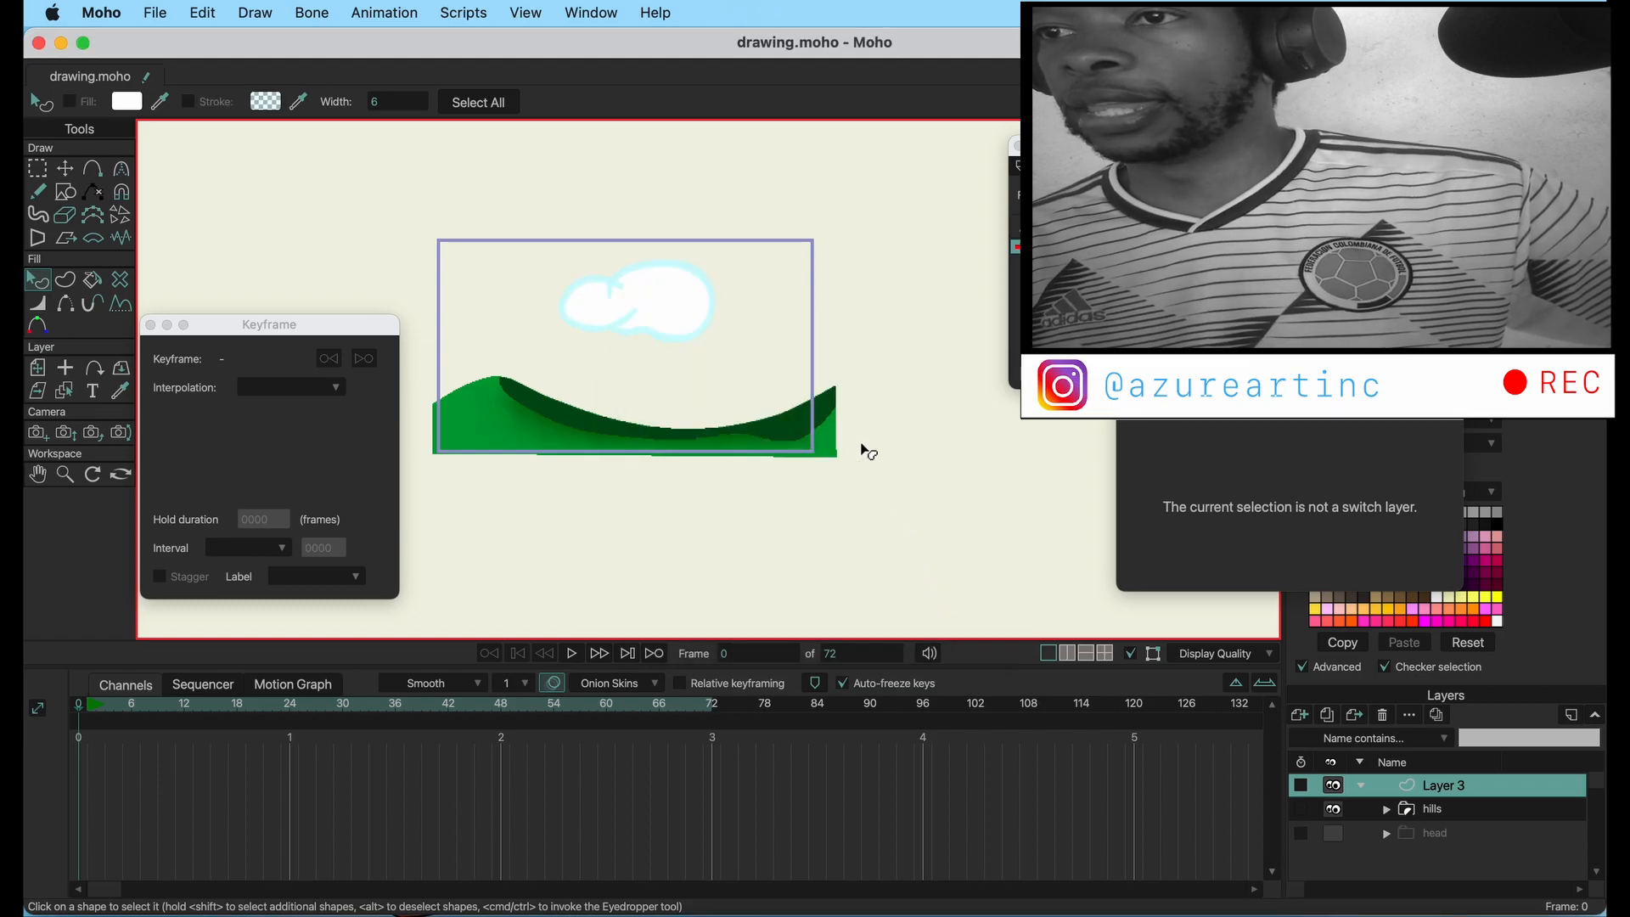
- Rename Layer 3 as cloud
{"action": "left_click", "coordinate": [153, 17]}
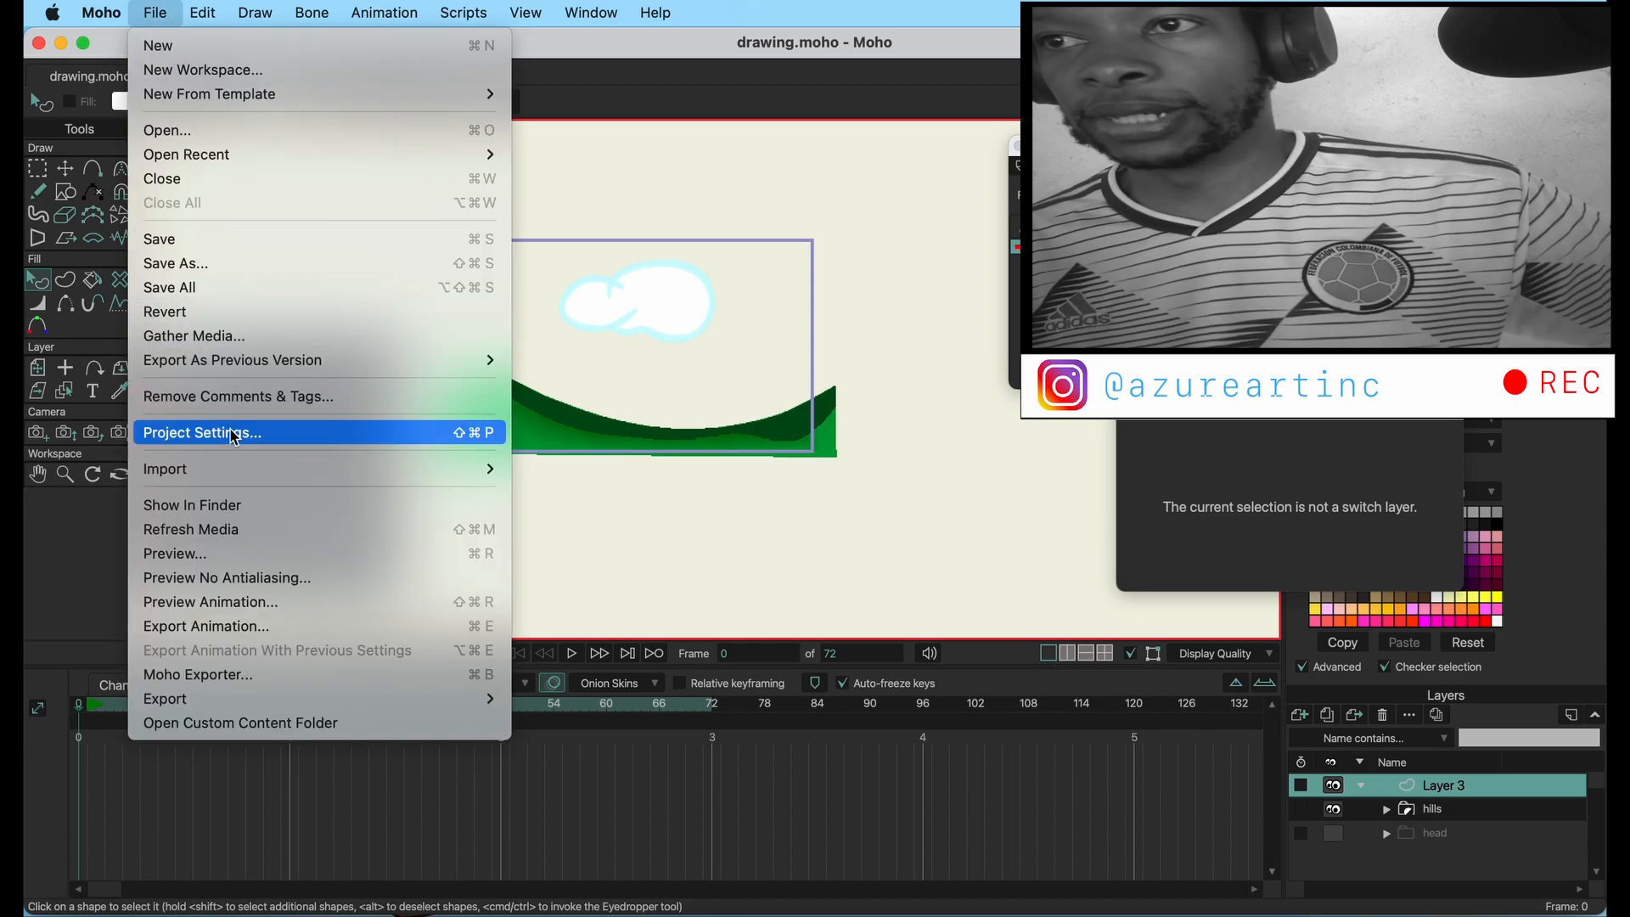
{"action": "left_click", "coordinate": [1424, 832]}
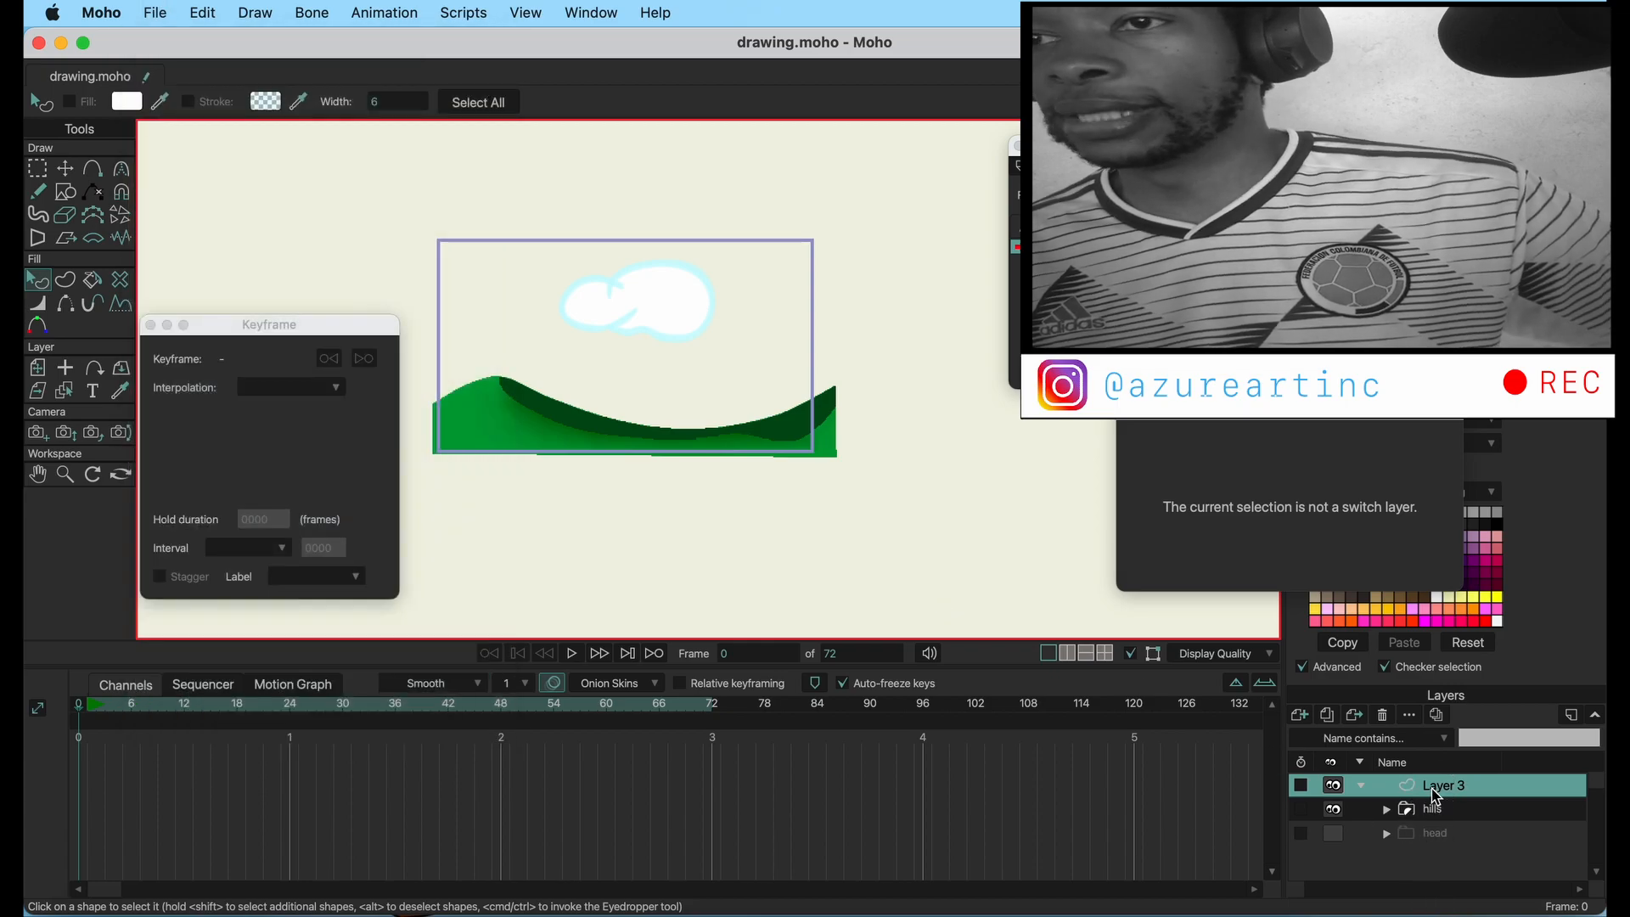
{"action": "double_click", "coordinate": [1435, 796]}
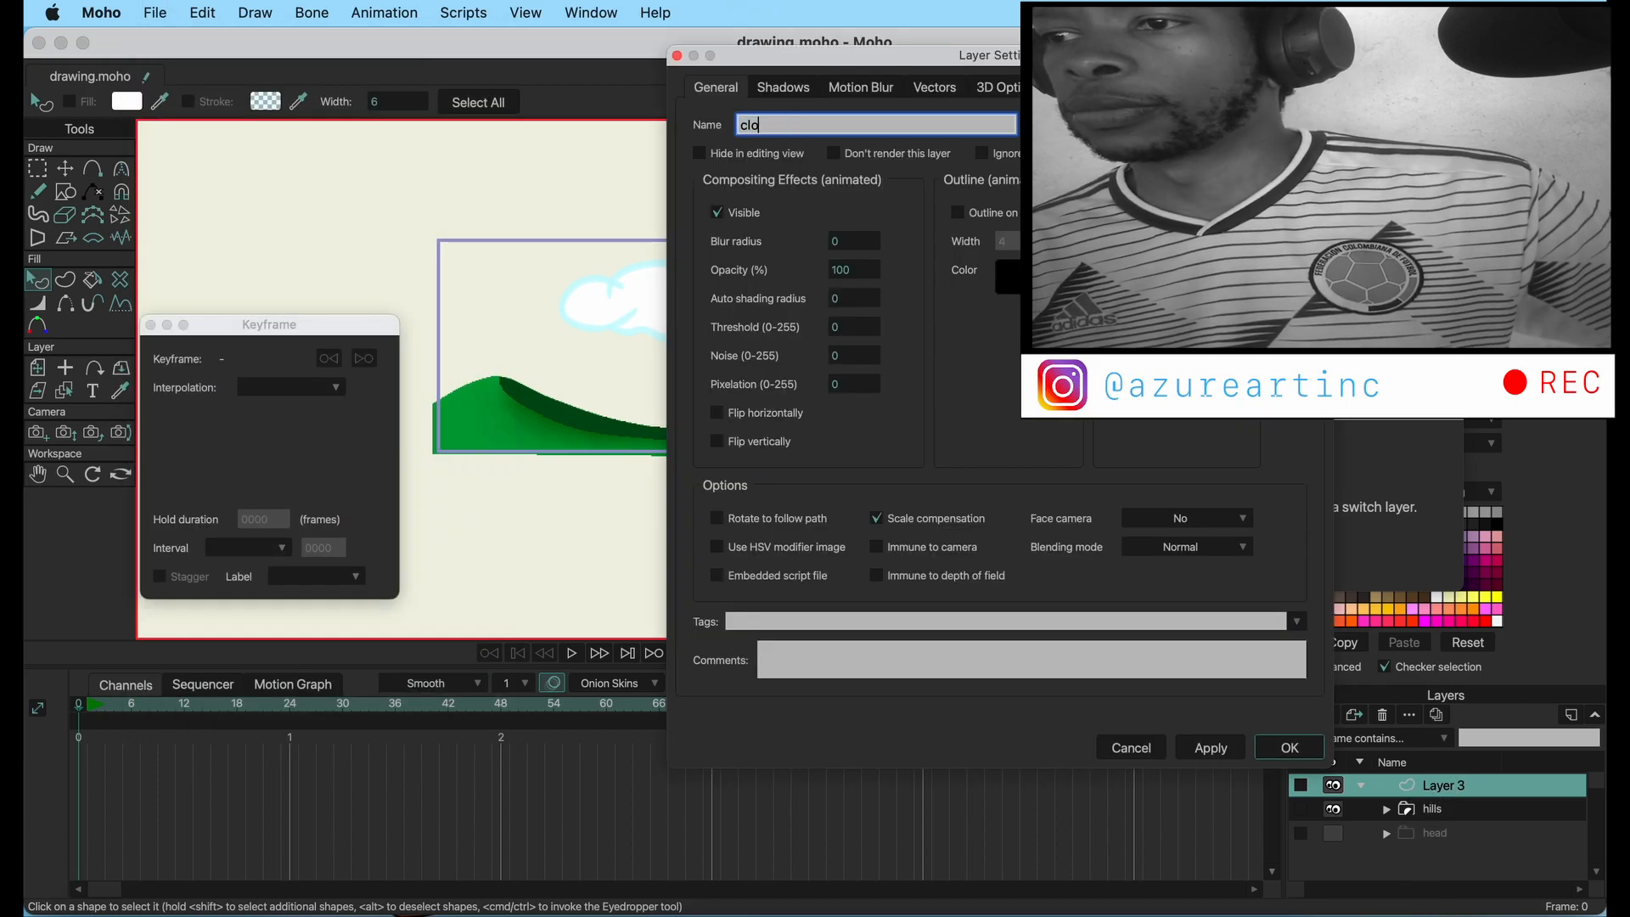
{"action": "key", "text": "Return"}
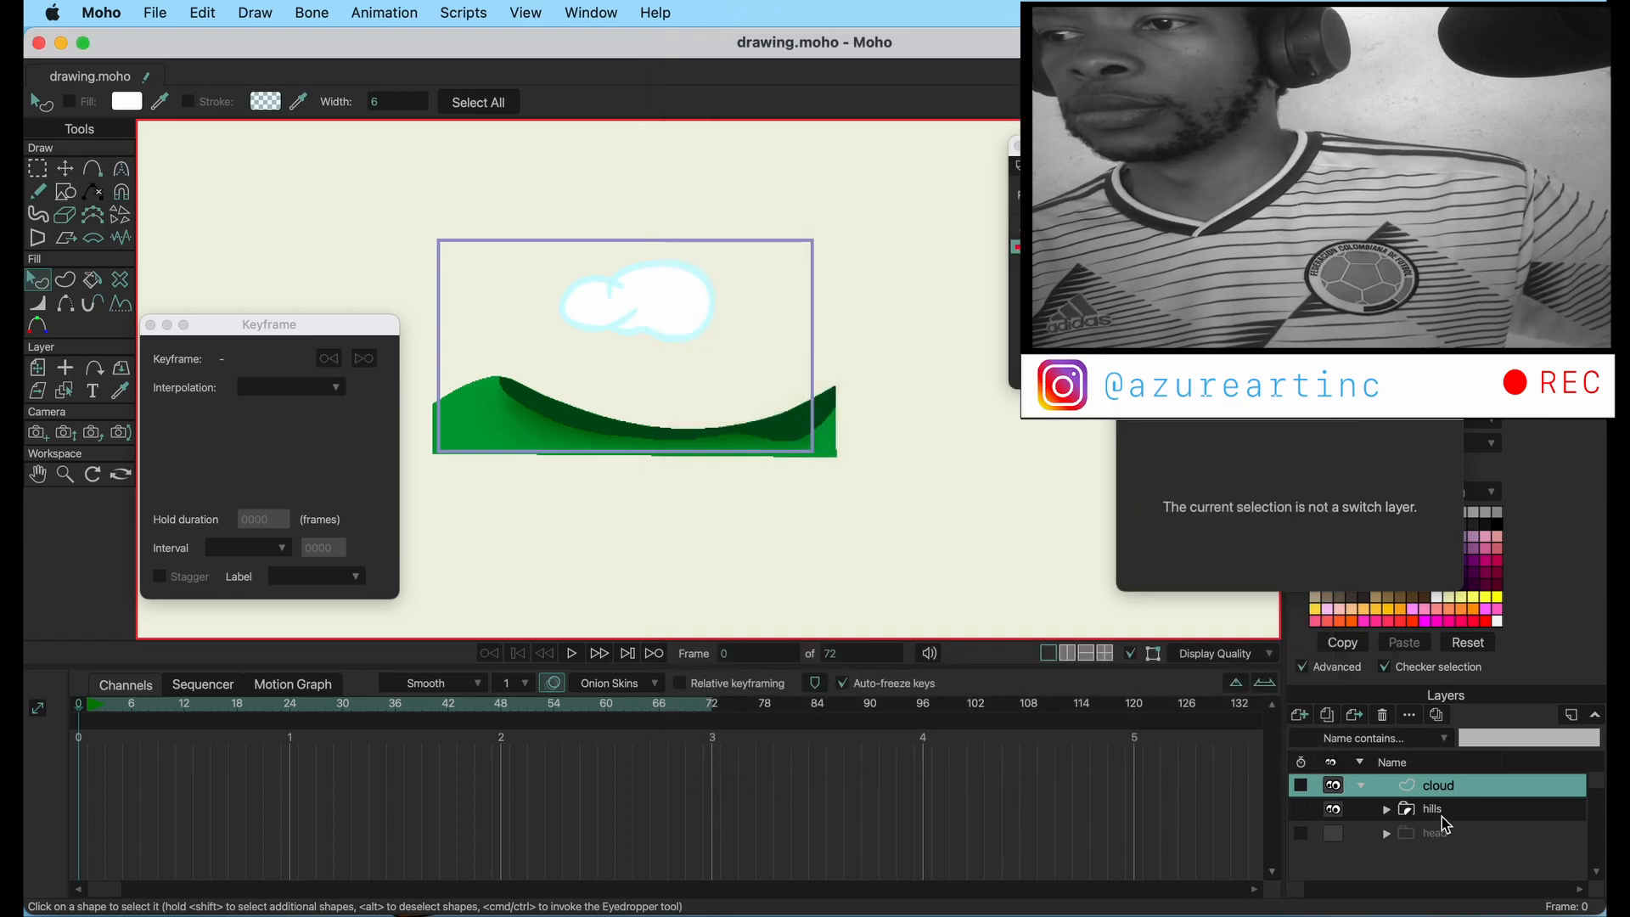
- Add a vector layer between the hills and head layers and name it sky
{"action": "left_click", "coordinate": [1444, 837]}
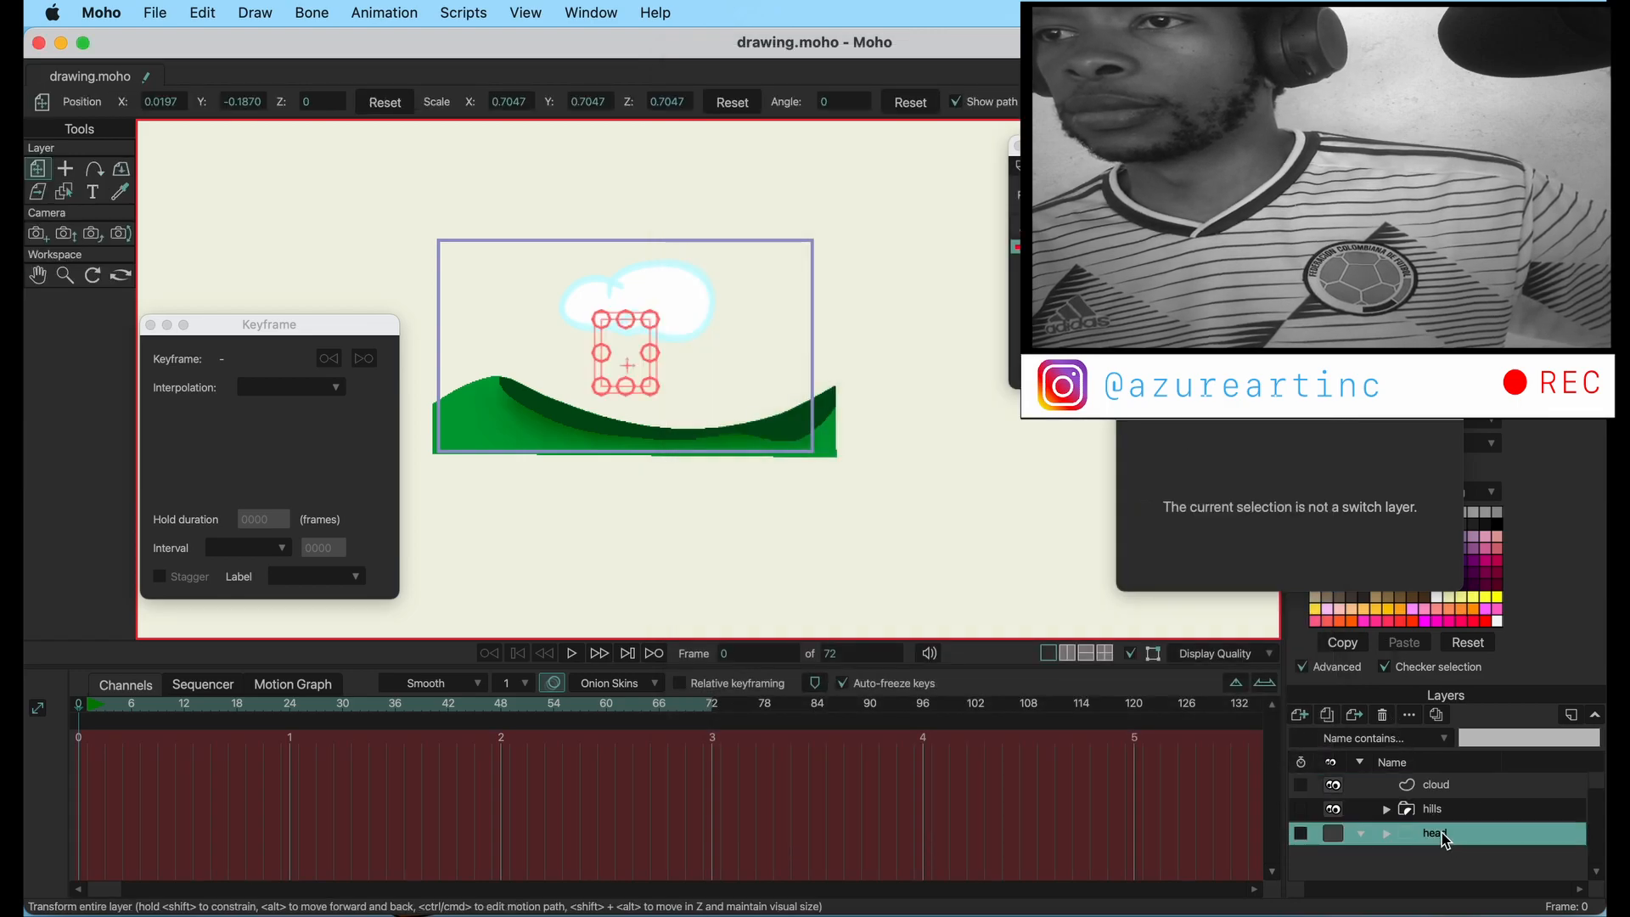
{"action": "left_click", "coordinate": [1299, 717]}
{"action": "left_click", "coordinate": [1322, 716]}
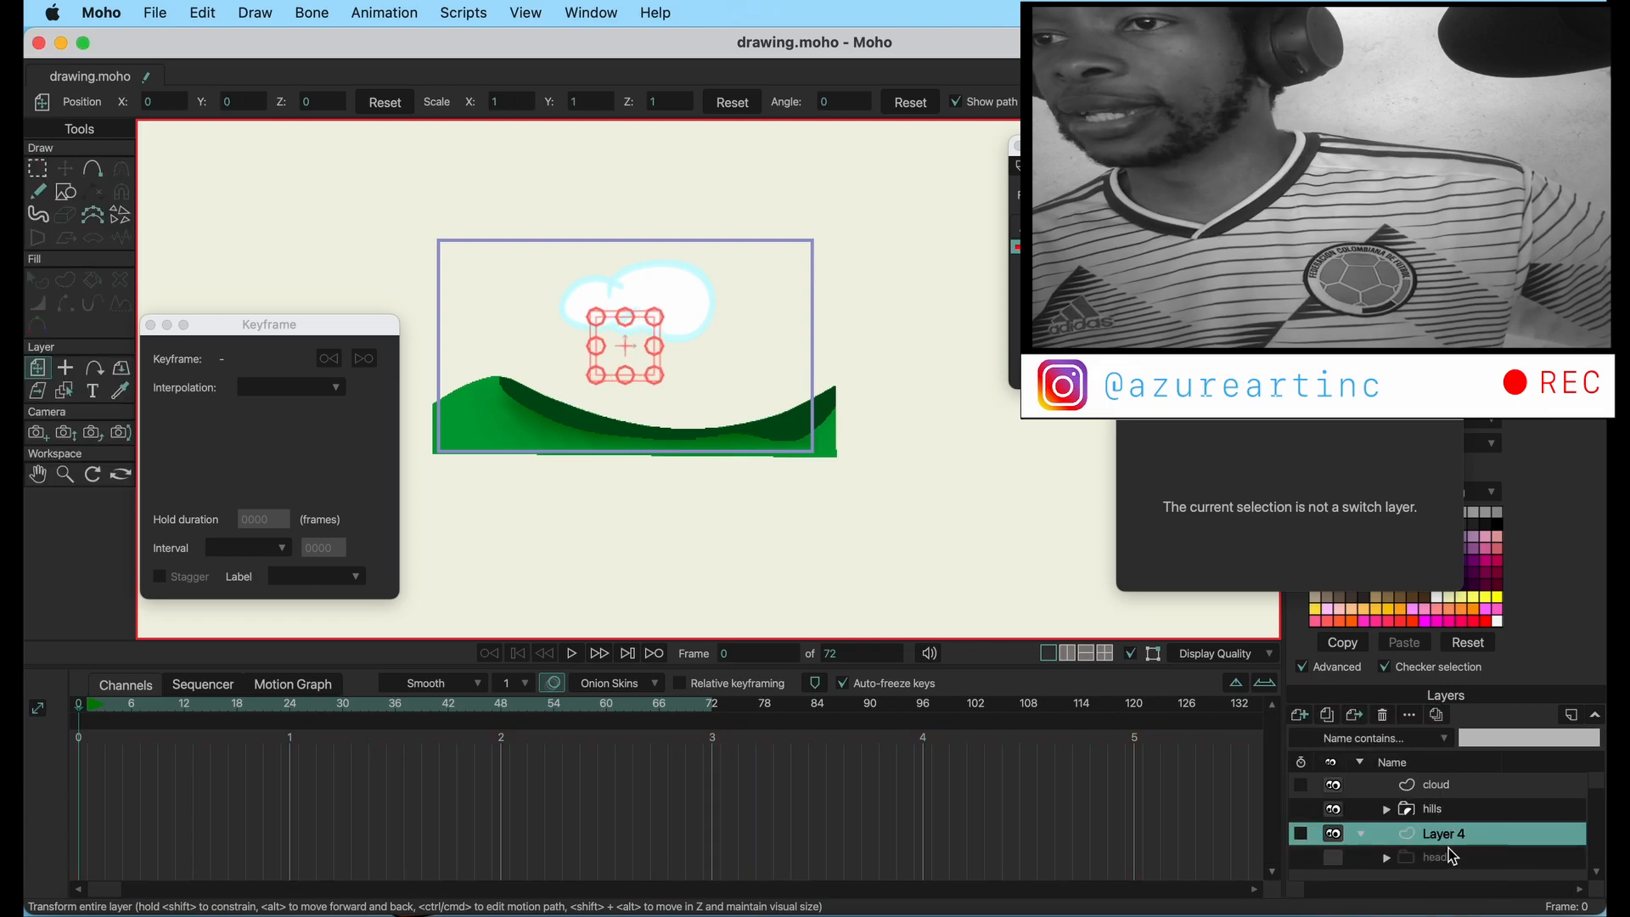
{"action": "double_click", "coordinate": [1447, 840]}
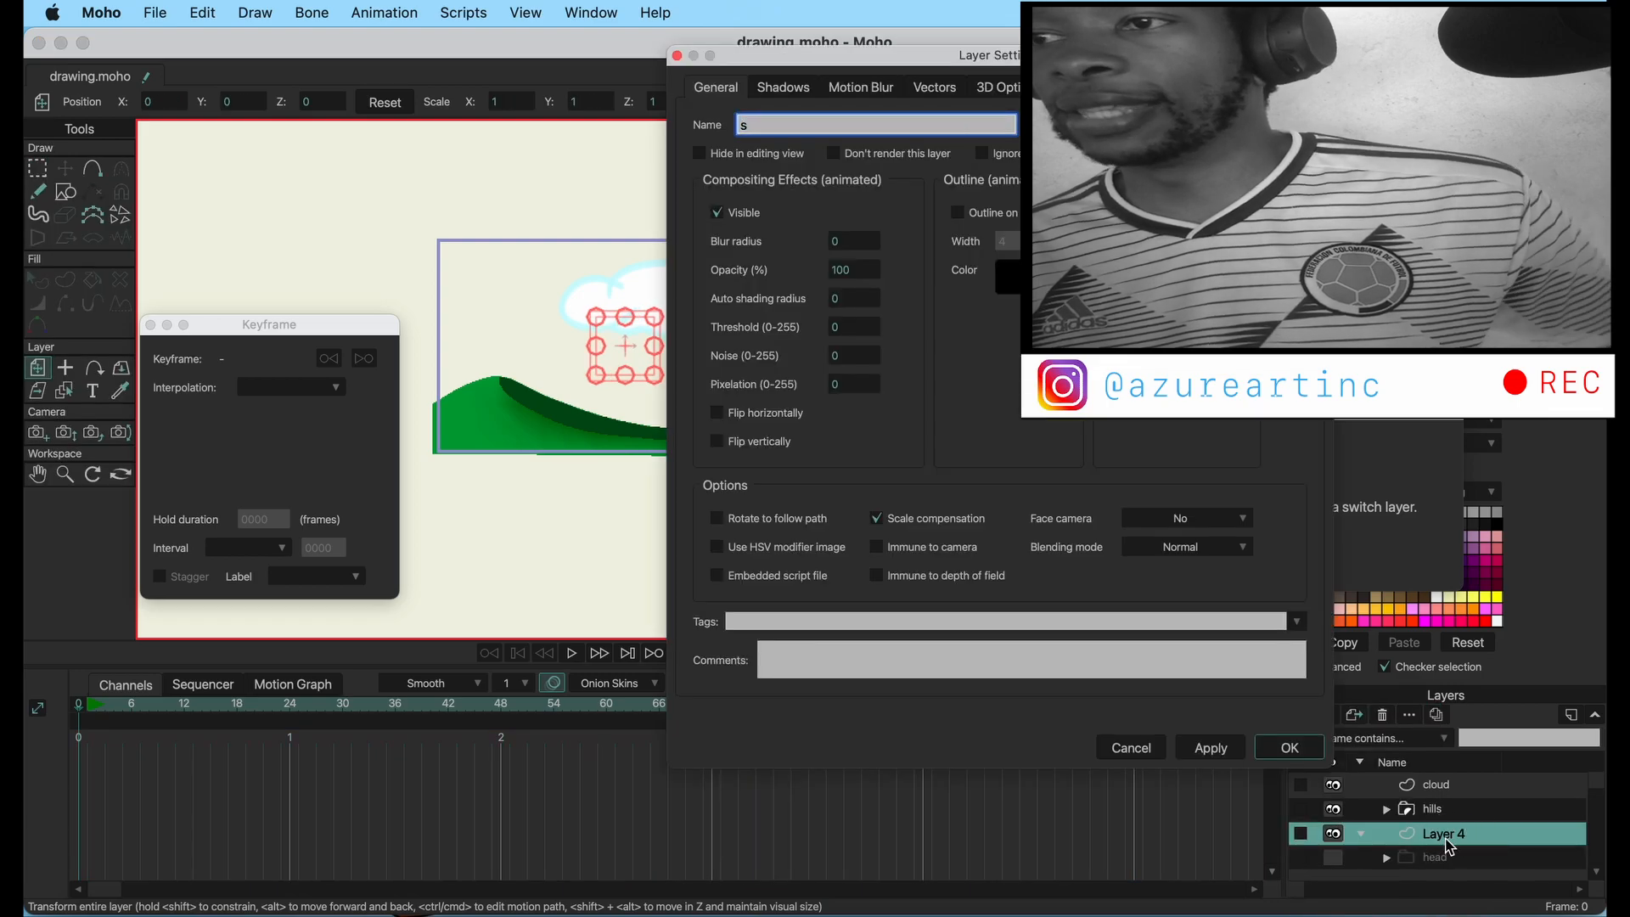
{"action": "key", "text": "Return"}
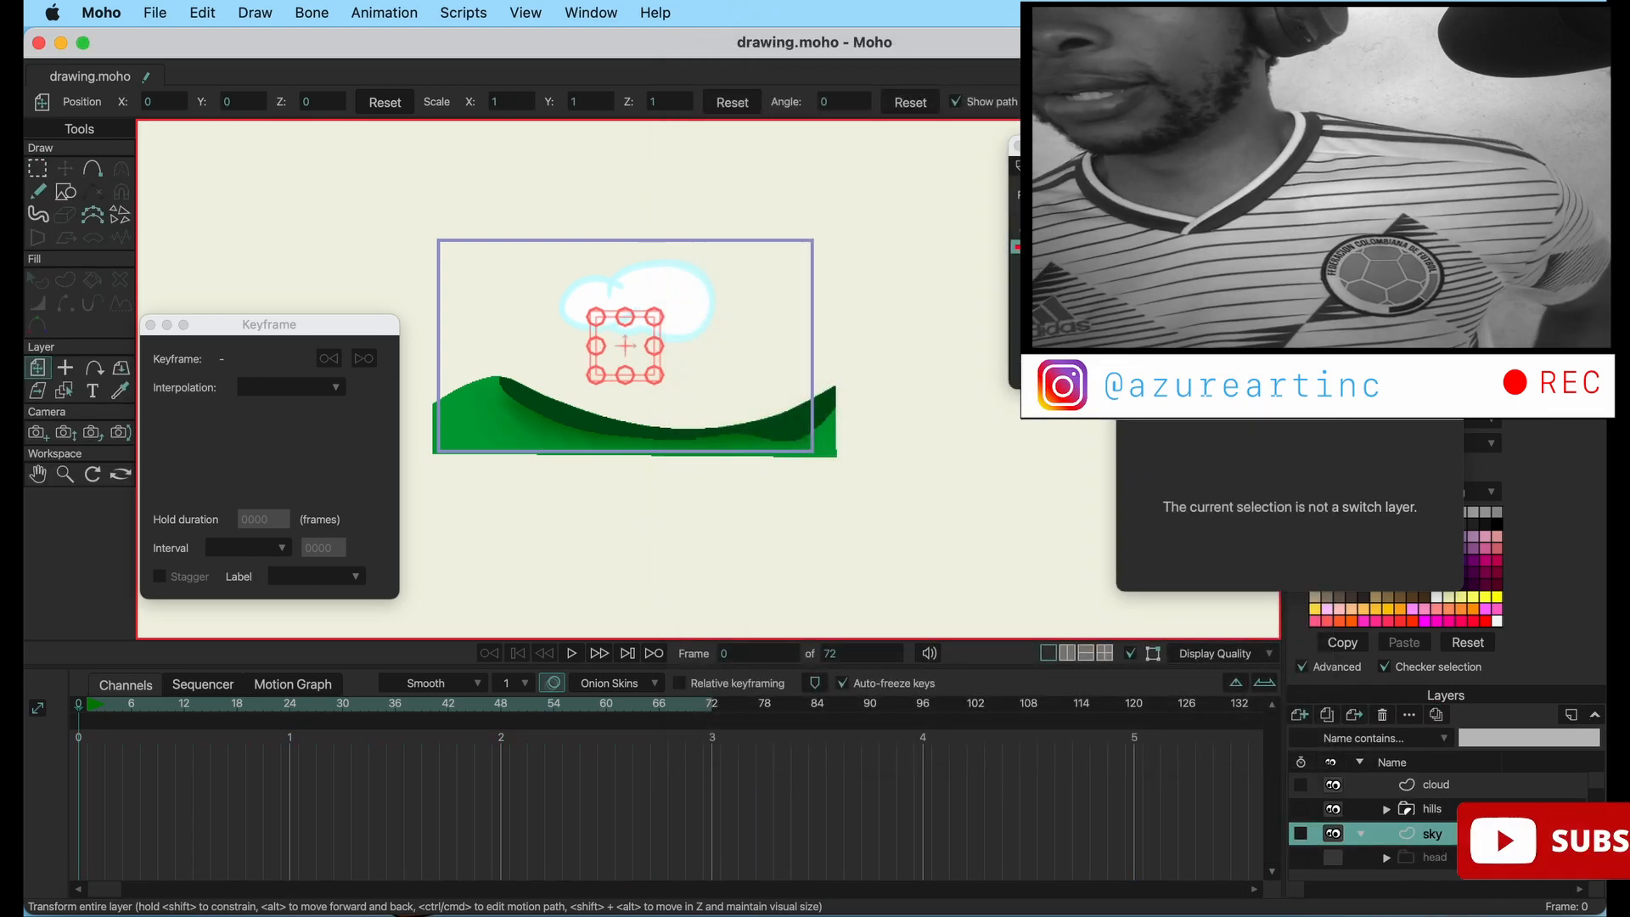
- Draw a filled rectangle on the sky layer that extends past the whole camera frame, and select its shape
{"action": "left_click", "coordinate": [1456, 390]}
{"action": "left_click", "coordinate": [1447, 390]}
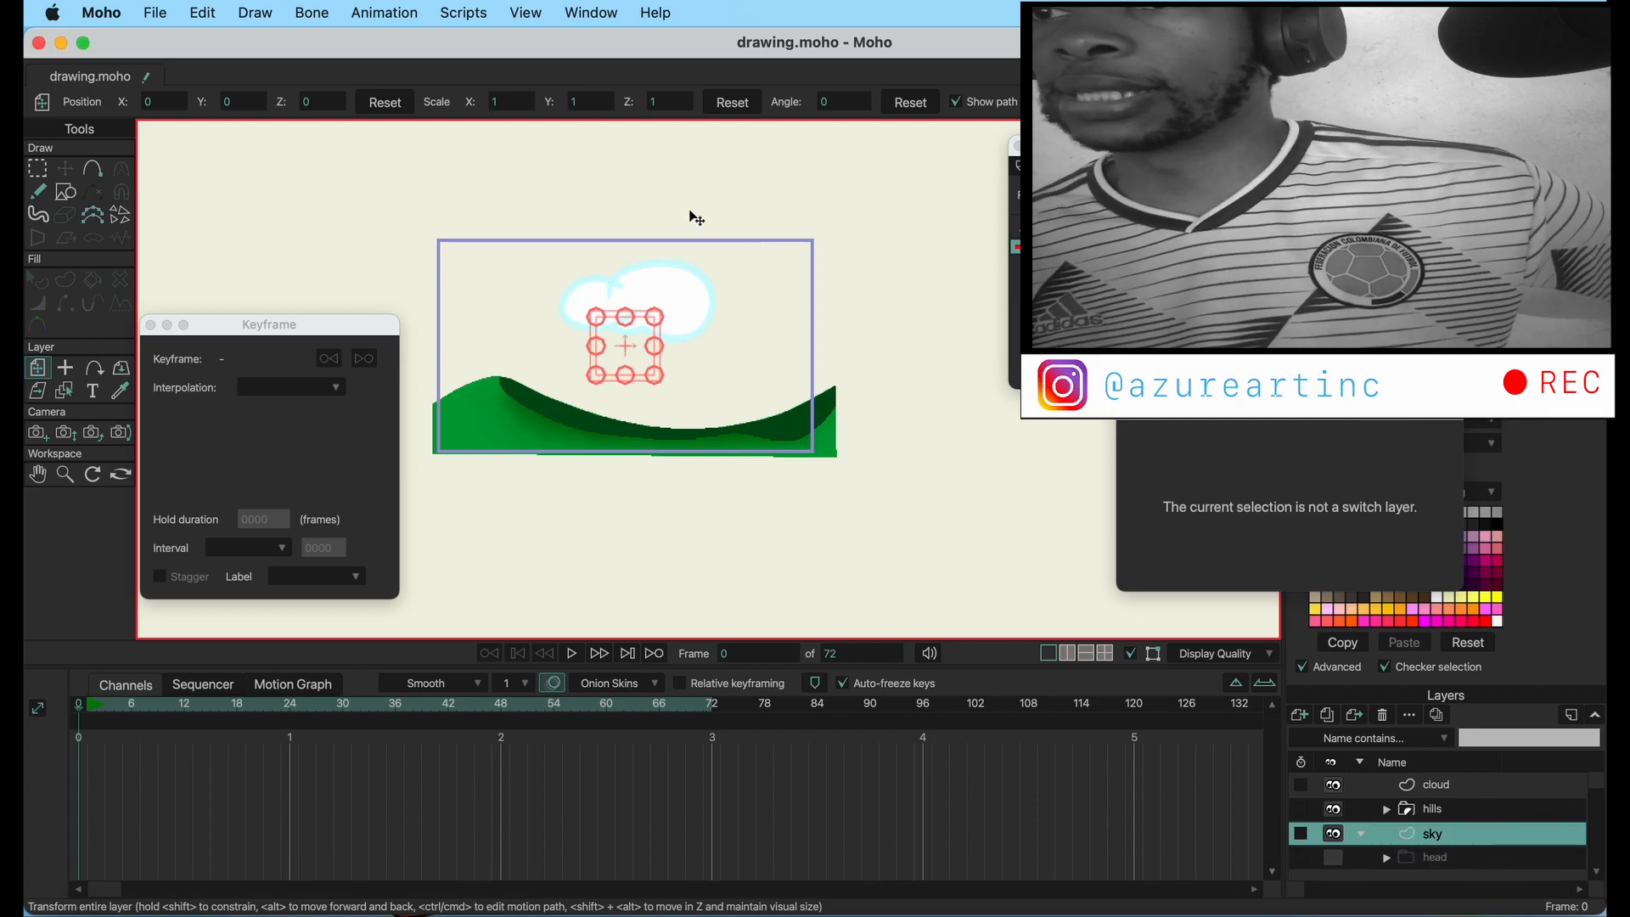
{"action": "left_click", "coordinate": [67, 192]}
{"action": "mouse_move", "coordinate": [398, 216]}
{"action": "left_mouse_down"}
{"action": "mouse_move", "coordinate": [637, 411]}
{"action": "mouse_move", "coordinate": [870, 484]}
{"action": "left_mouse_up"}
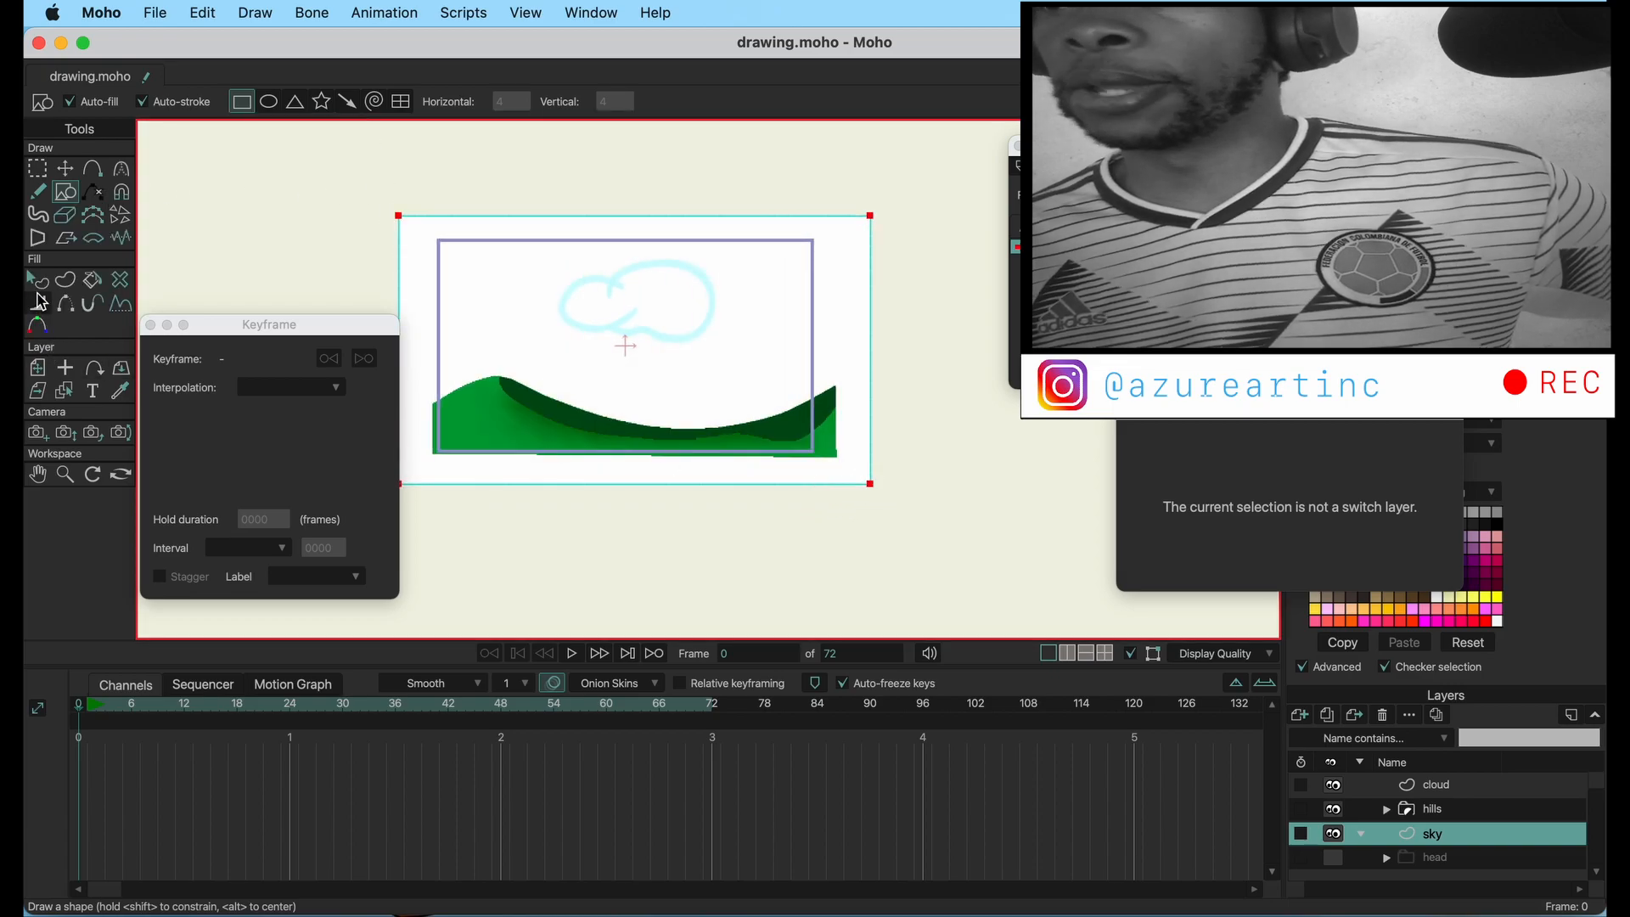
{"action": "left_click", "coordinate": [38, 279]}
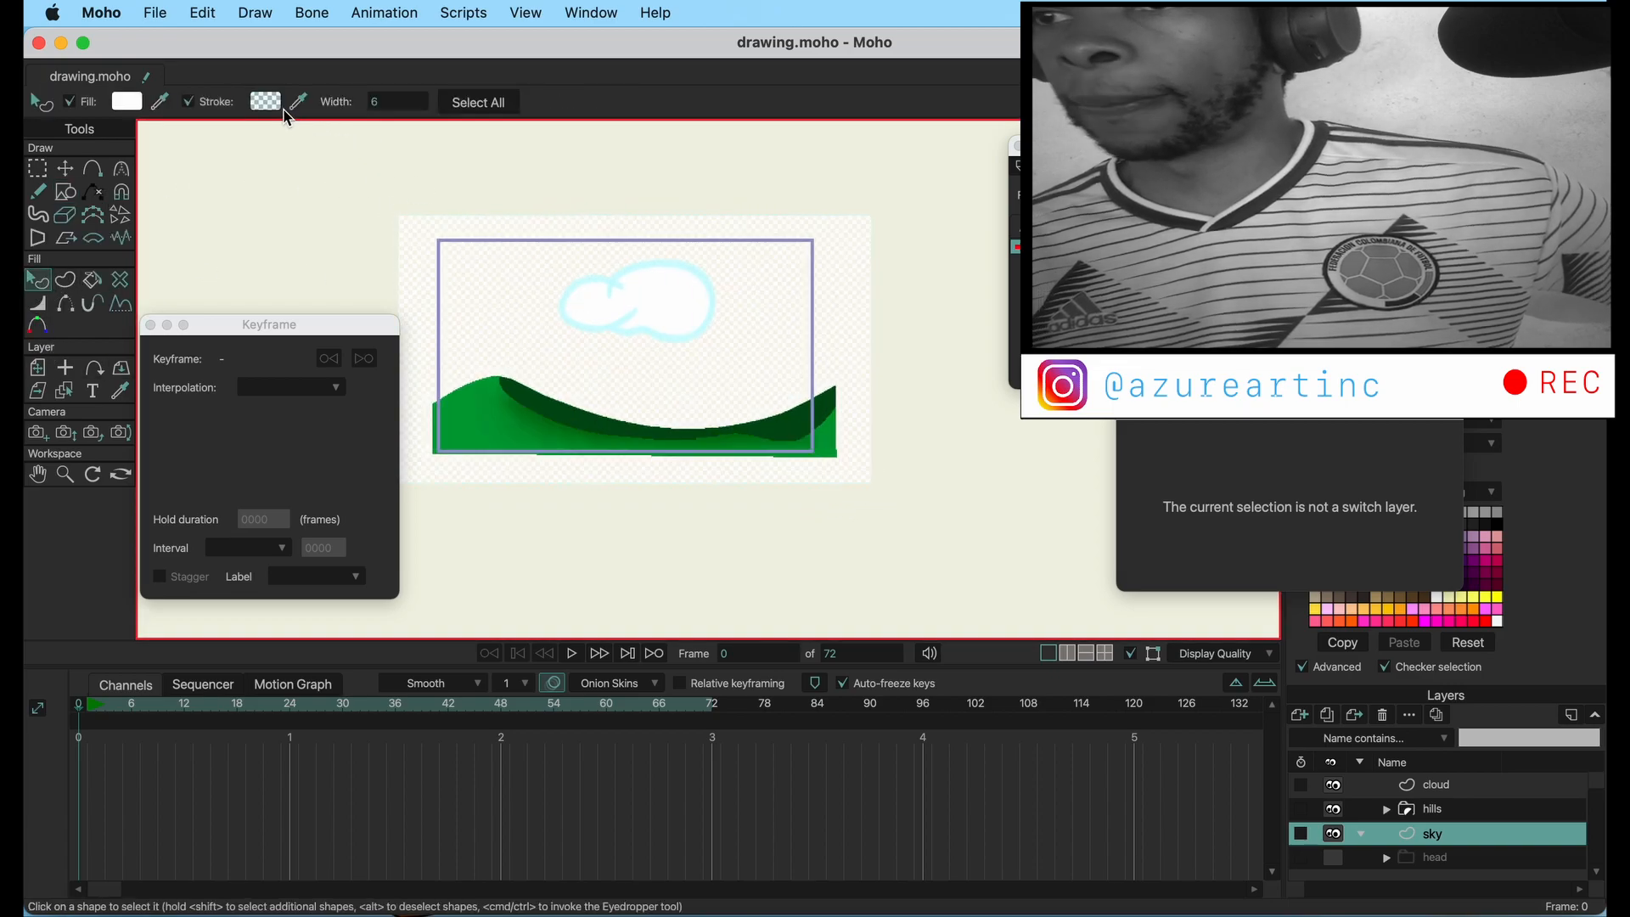
- Turn off the sky rectangle's stroke and set its fill colour to light pink, about FBAFEF
{"action": "left_click", "coordinate": [188, 104]}
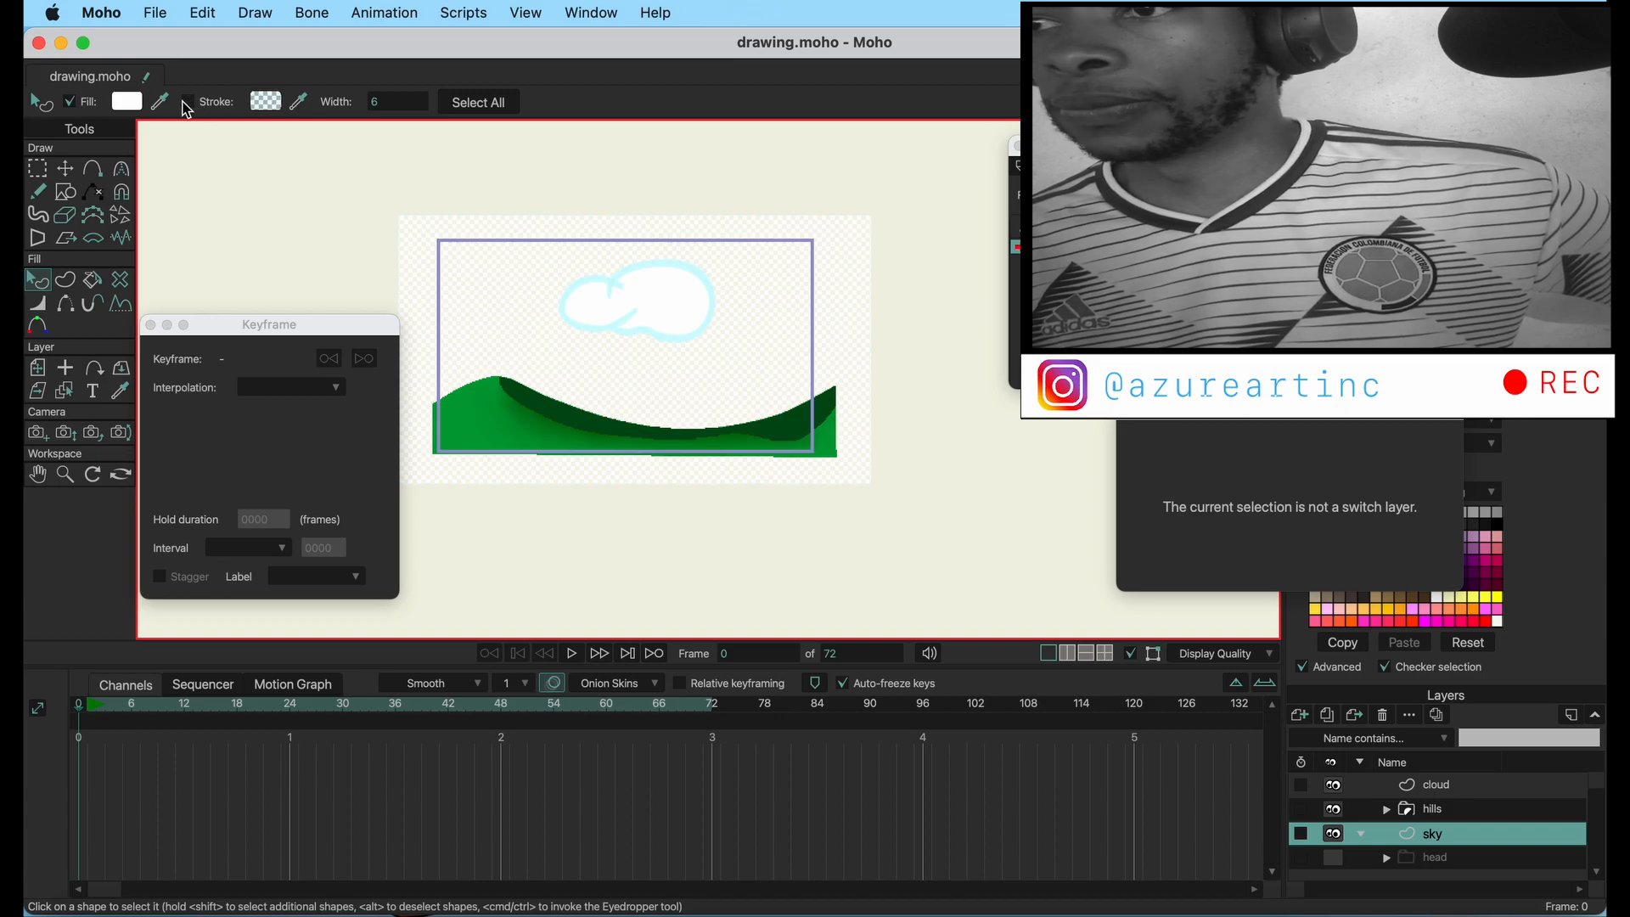
{"action": "left_click", "coordinate": [127, 103]}
{"action": "left_click", "coordinate": [1164, 415]}
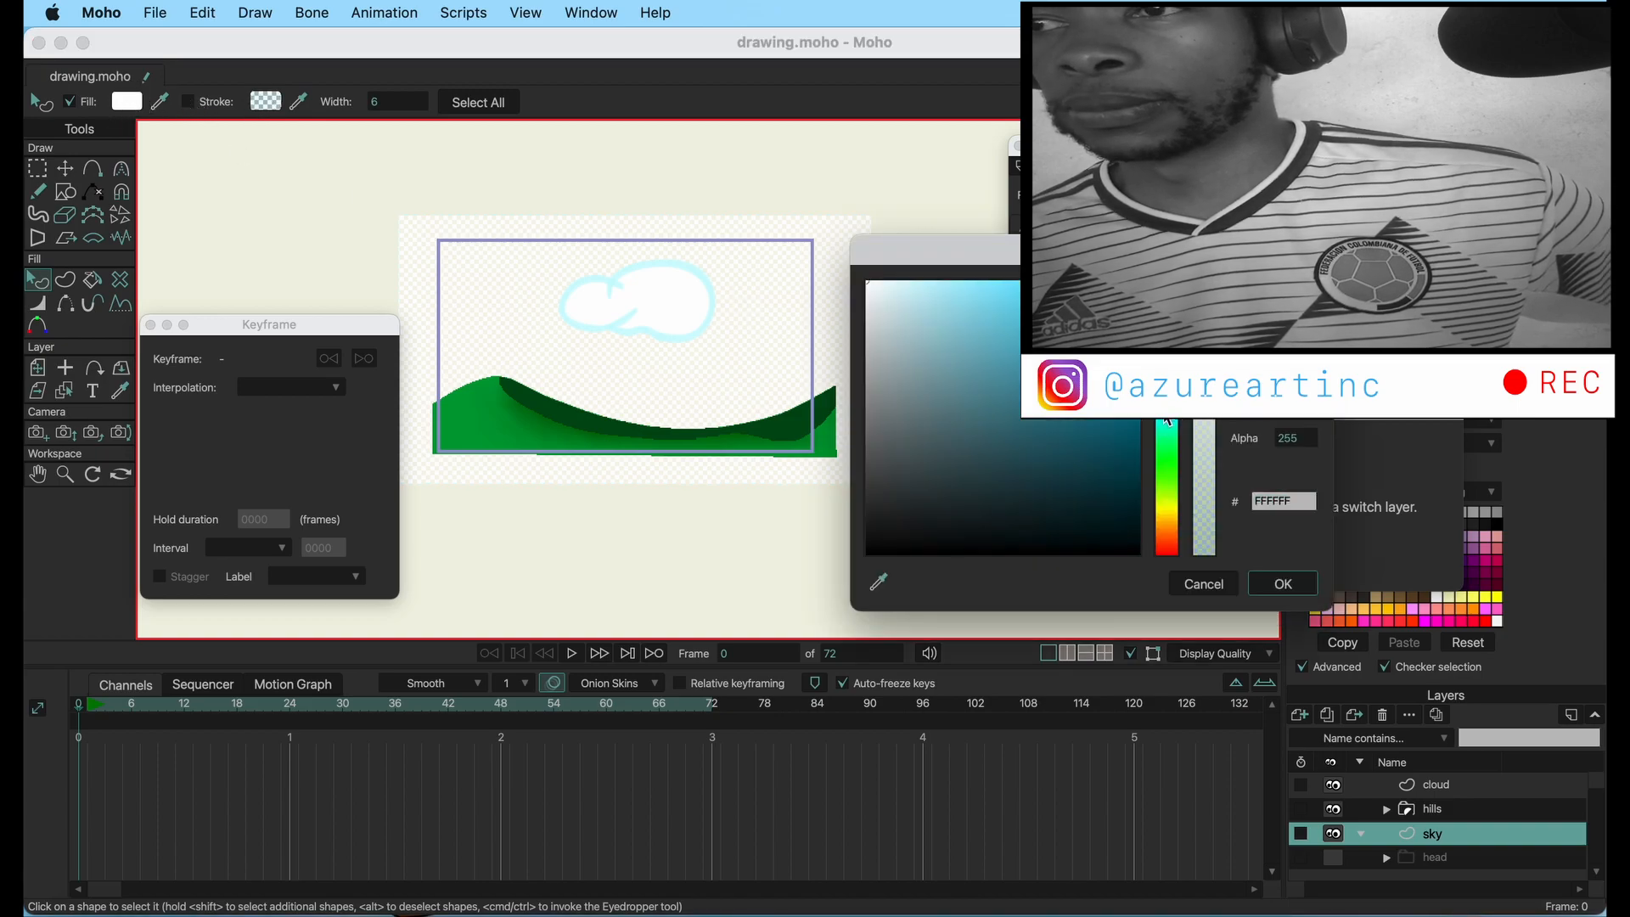
{"action": "left_click", "coordinate": [1092, 343]}
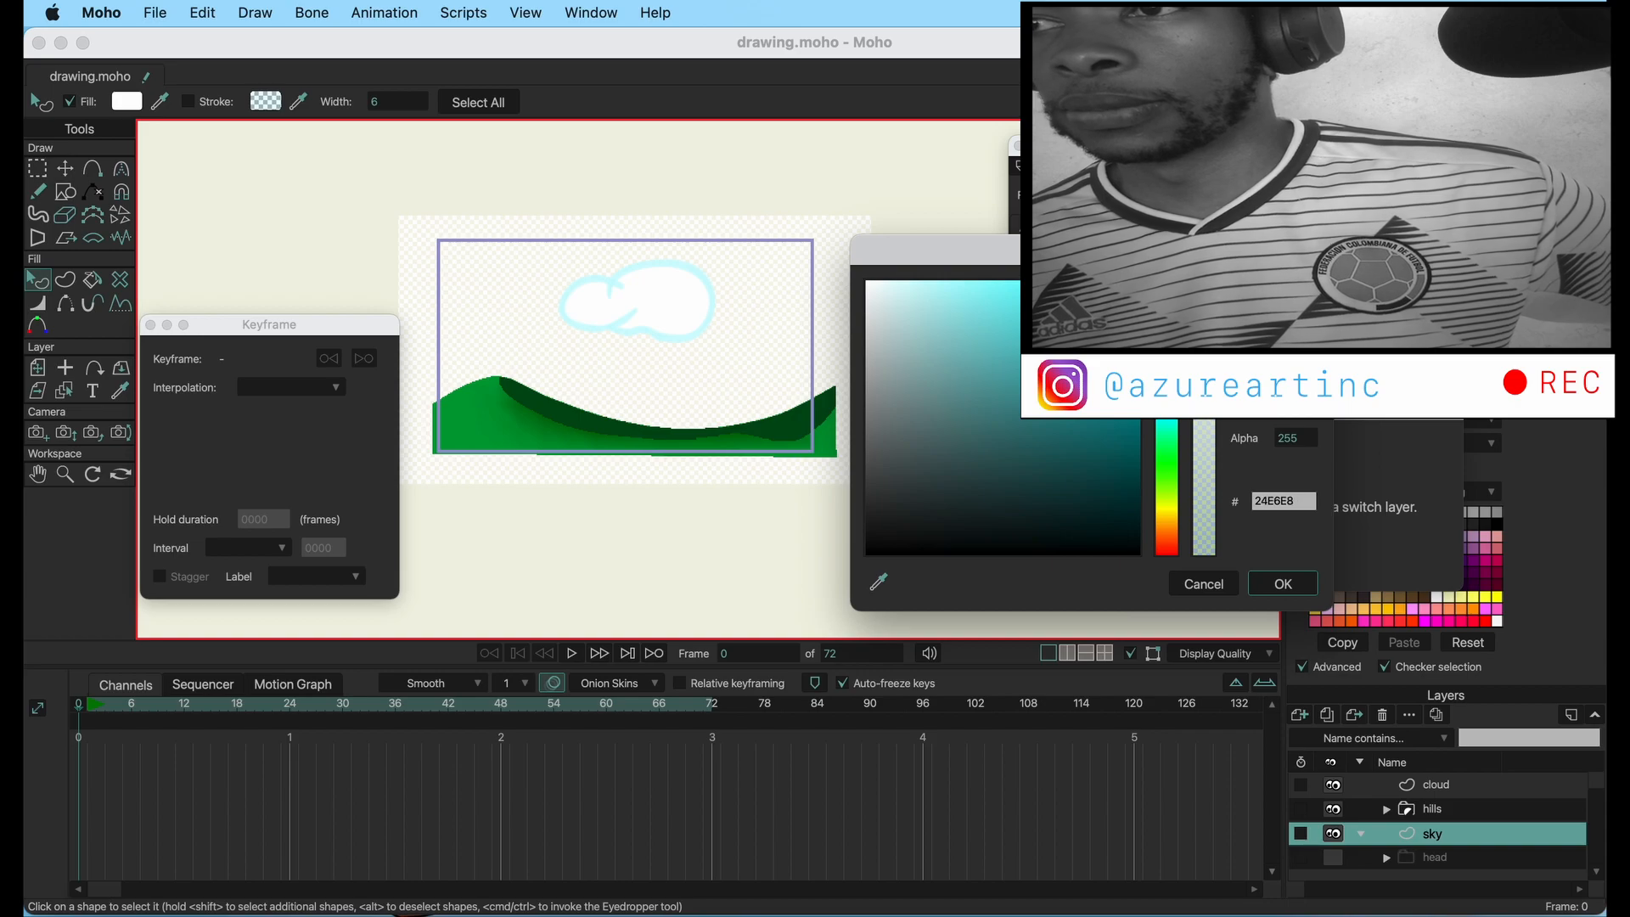
{"action": "left_click_drag", "start_coordinate": [1168, 441], "coordinate": [1174, 524]}
{"action": "left_click_drag", "start_coordinate": [1169, 397], "coordinate": [1169, 330]}
{"action": "left_click", "coordinate": [1038, 292]}
{"action": "left_click_drag", "start_coordinate": [1036, 292], "coordinate": [971, 281]}
{"action": "left_click", "coordinate": [1169, 319]}
{"action": "left_click", "coordinate": [946, 286]}
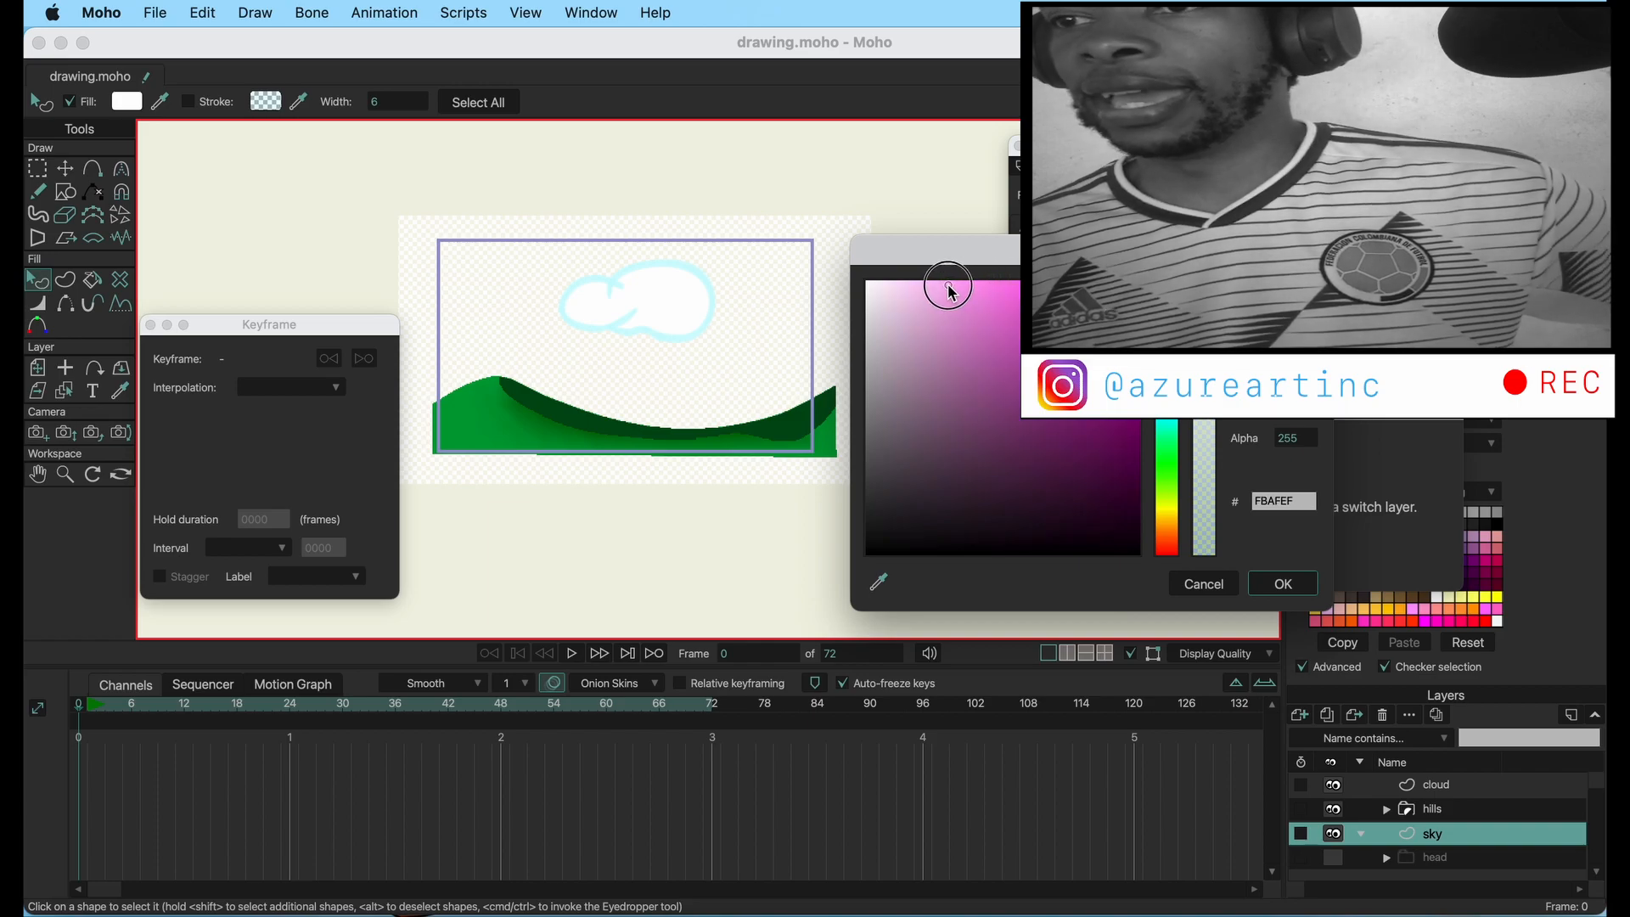
{"action": "left_click", "coordinate": [1274, 581]}
{"action": "left_click", "coordinate": [930, 517]}
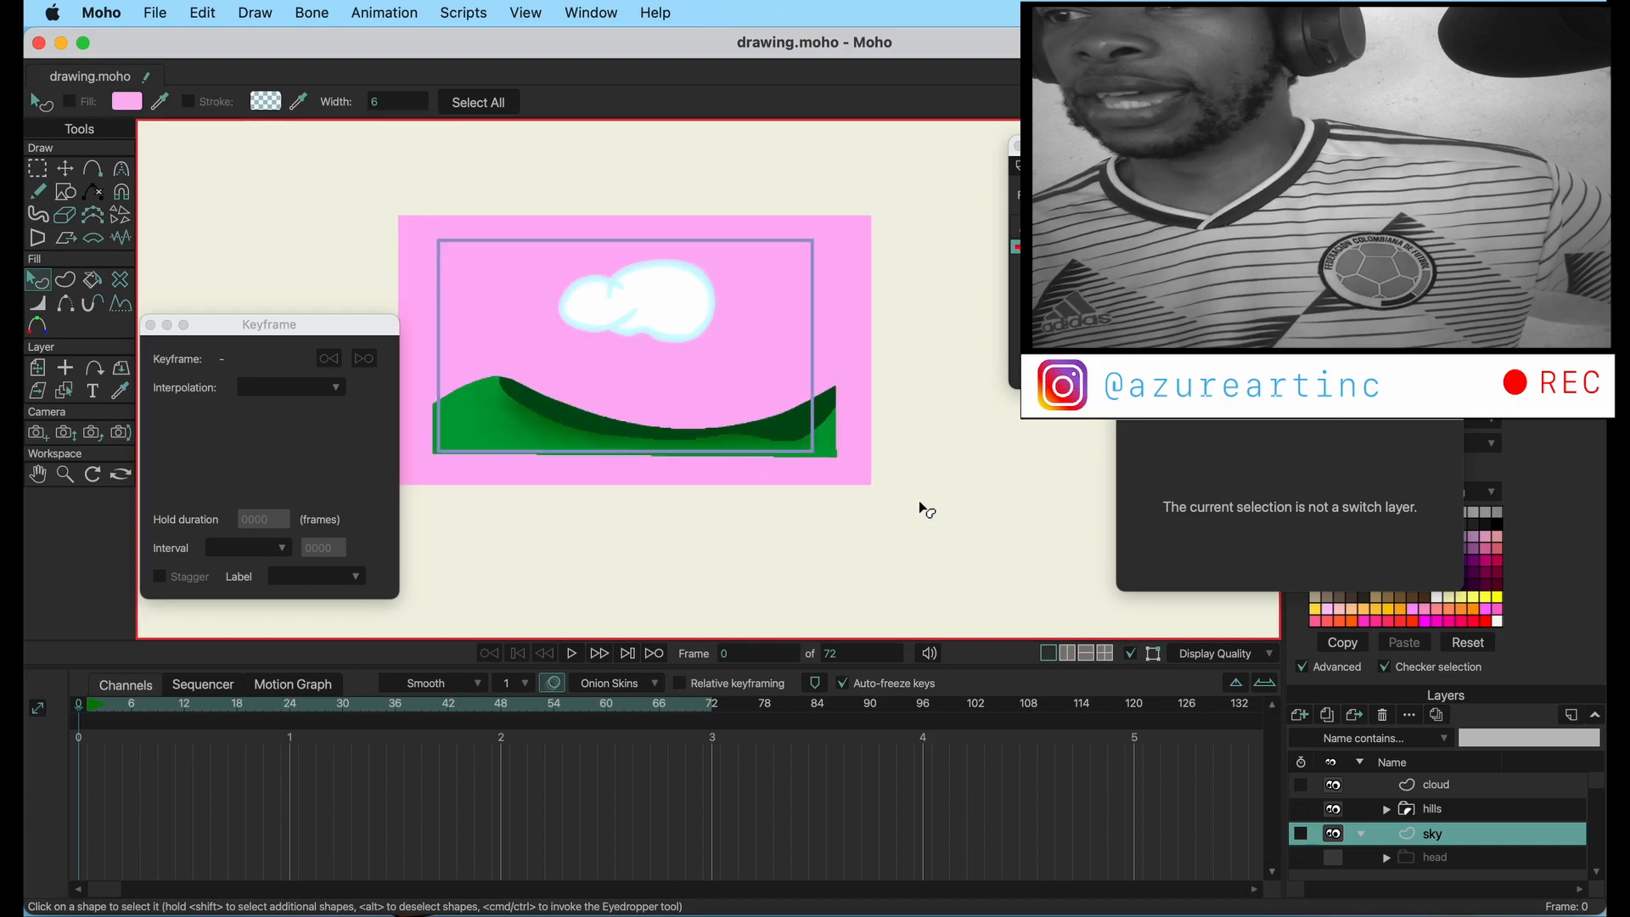
- Colour the two bottom points of the sky rectangle light periwinkle blue to create a vertical gradient from the pink fill
{"action": "key", "text": "g"}
{"action": "left_click_drag", "start_coordinate": [902, 534], "coordinate": [292, 396]}
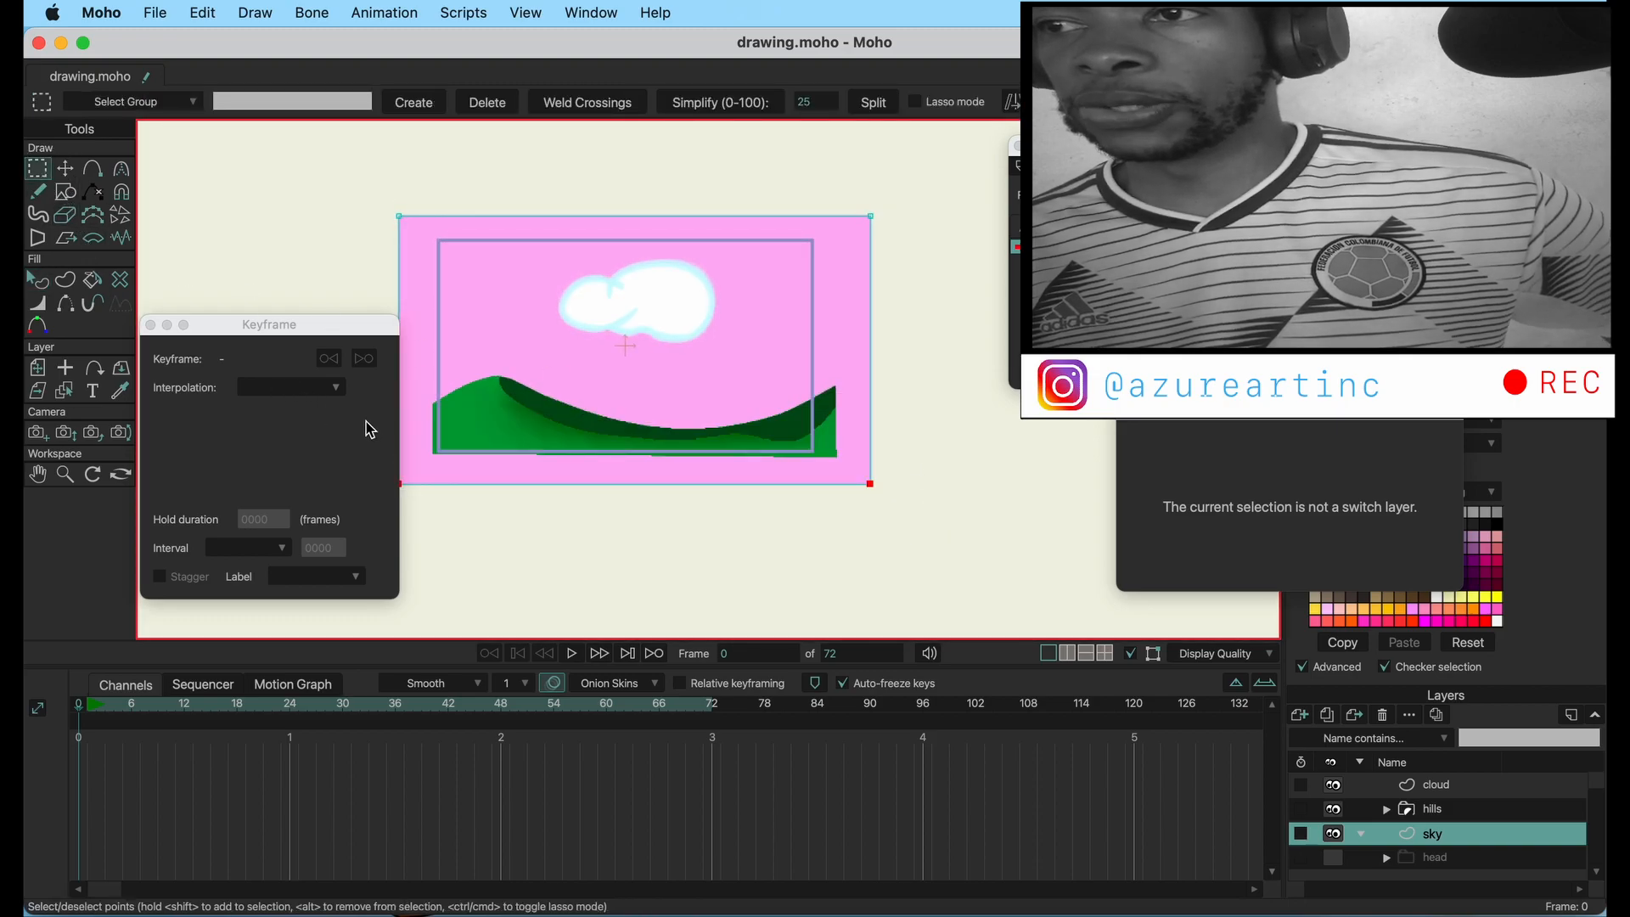
{"action": "left_click", "coordinate": [41, 327]}
{"action": "left_click", "coordinate": [390, 102]}
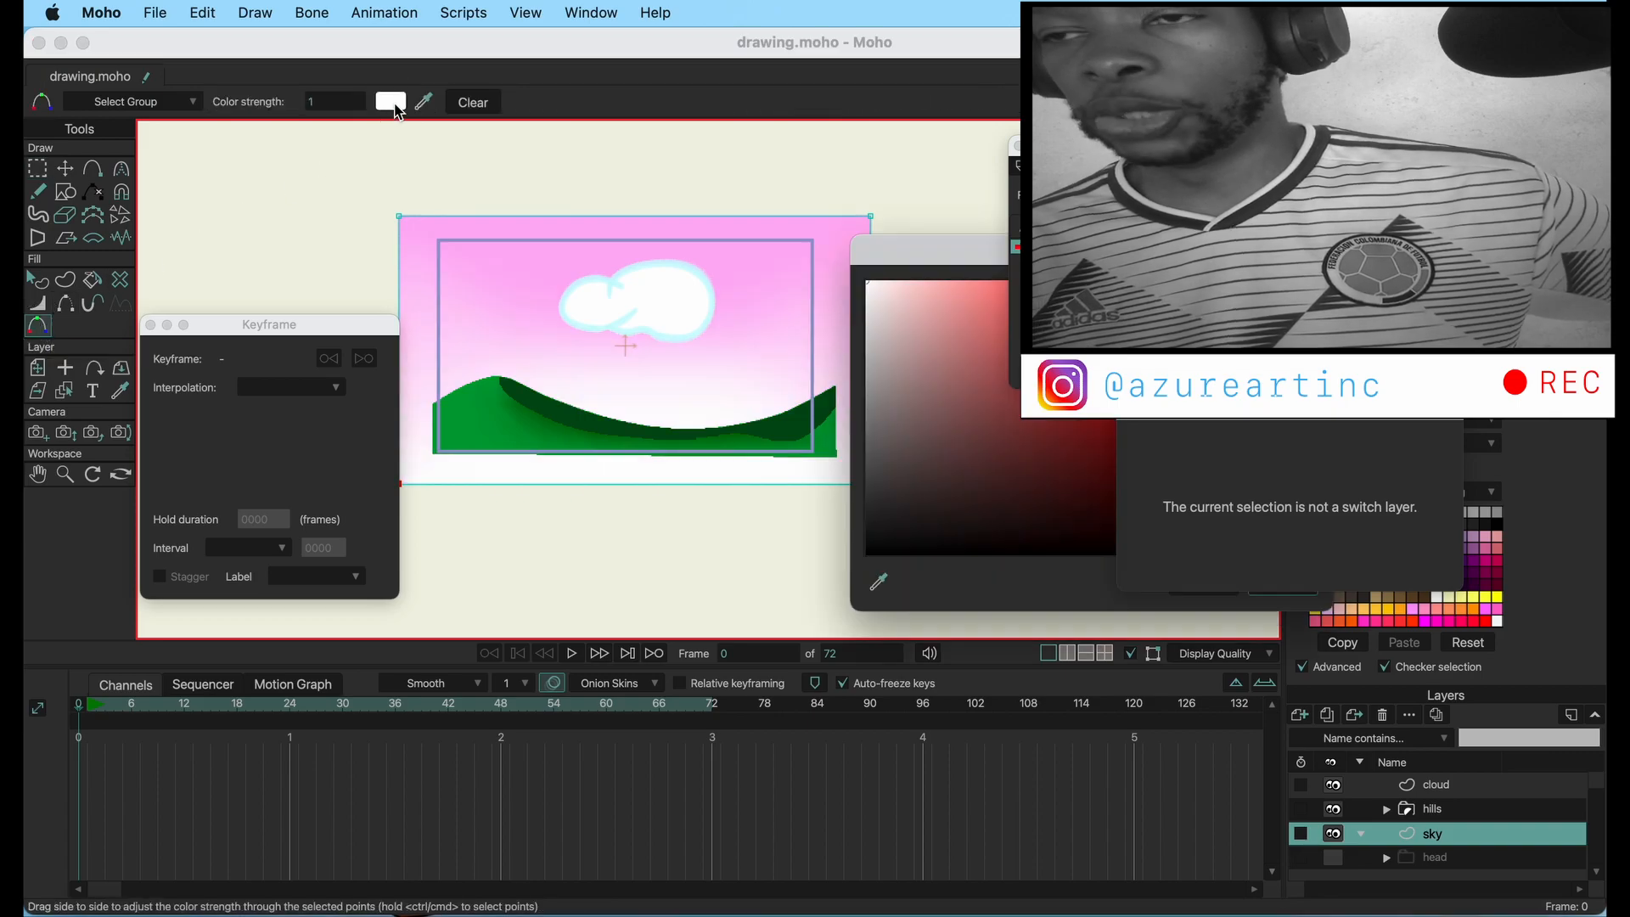
{"action": "type", "text": "4153FF"}
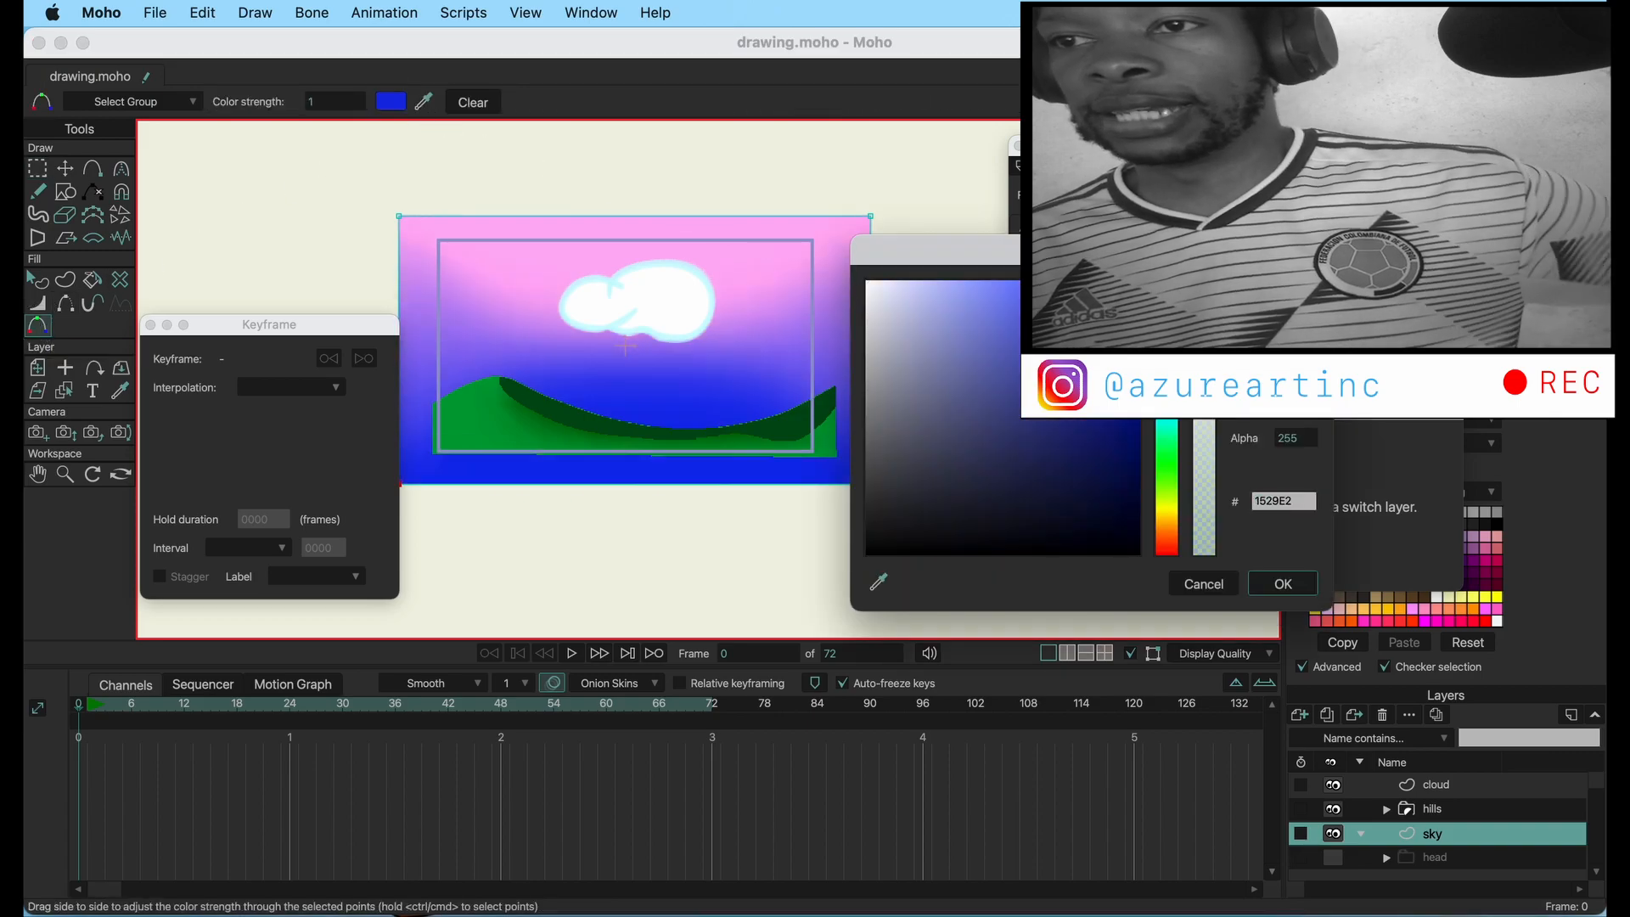
{"action": "left_click_drag", "start_coordinate": [1071, 281], "coordinate": [994, 282]}
{"action": "left_click", "coordinate": [1278, 582]}
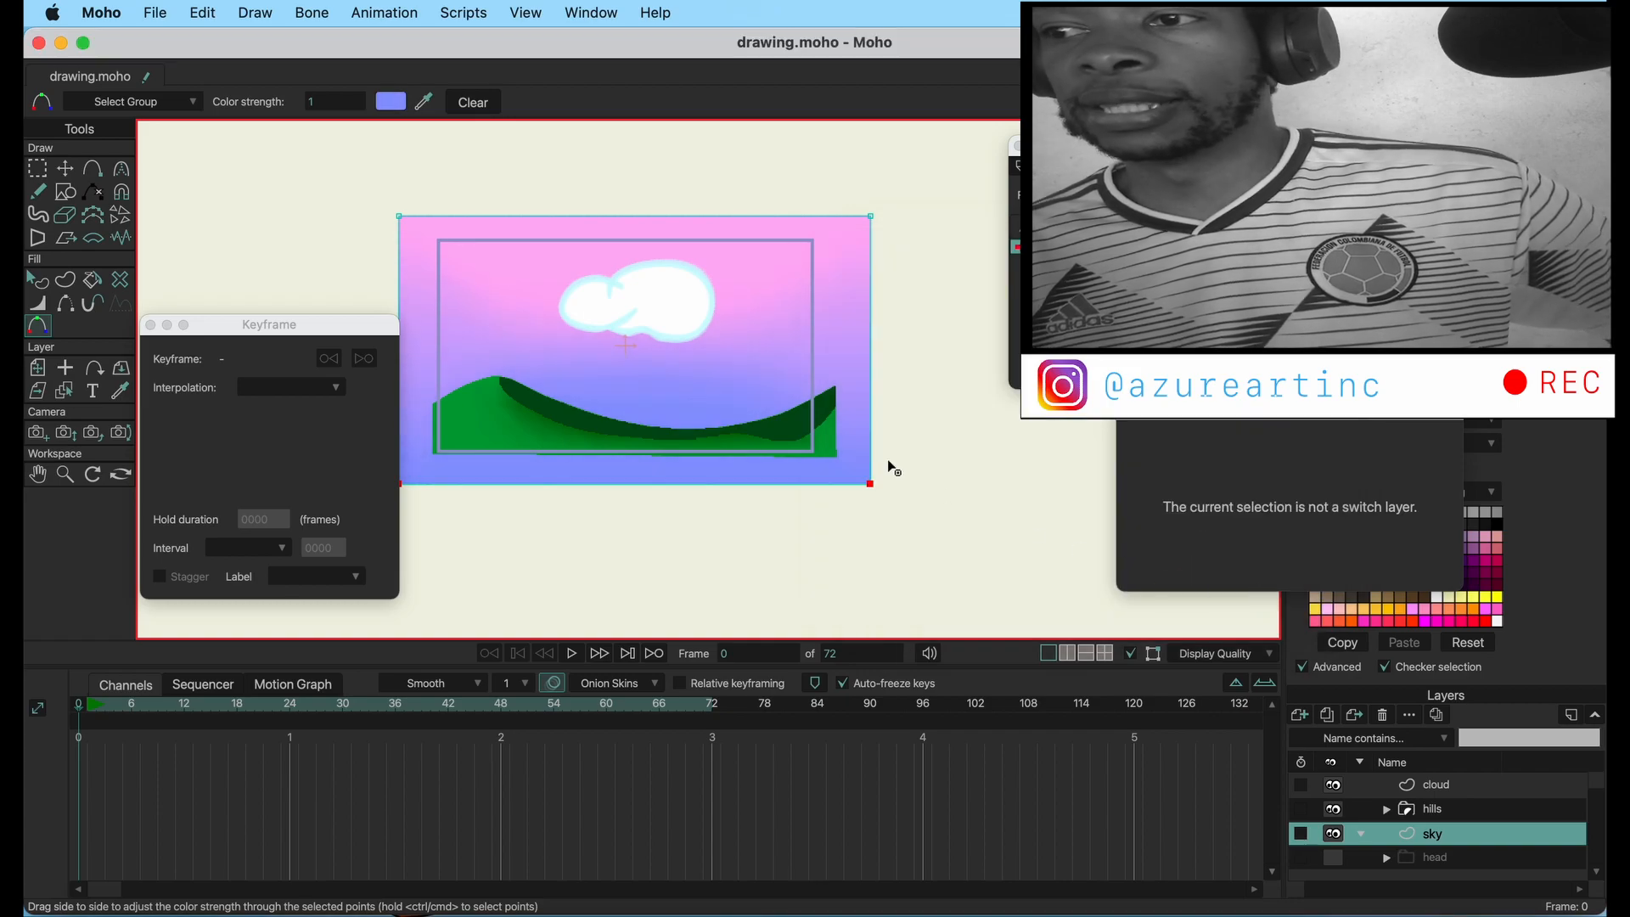
{"action": "left_click", "coordinate": [38, 281]}
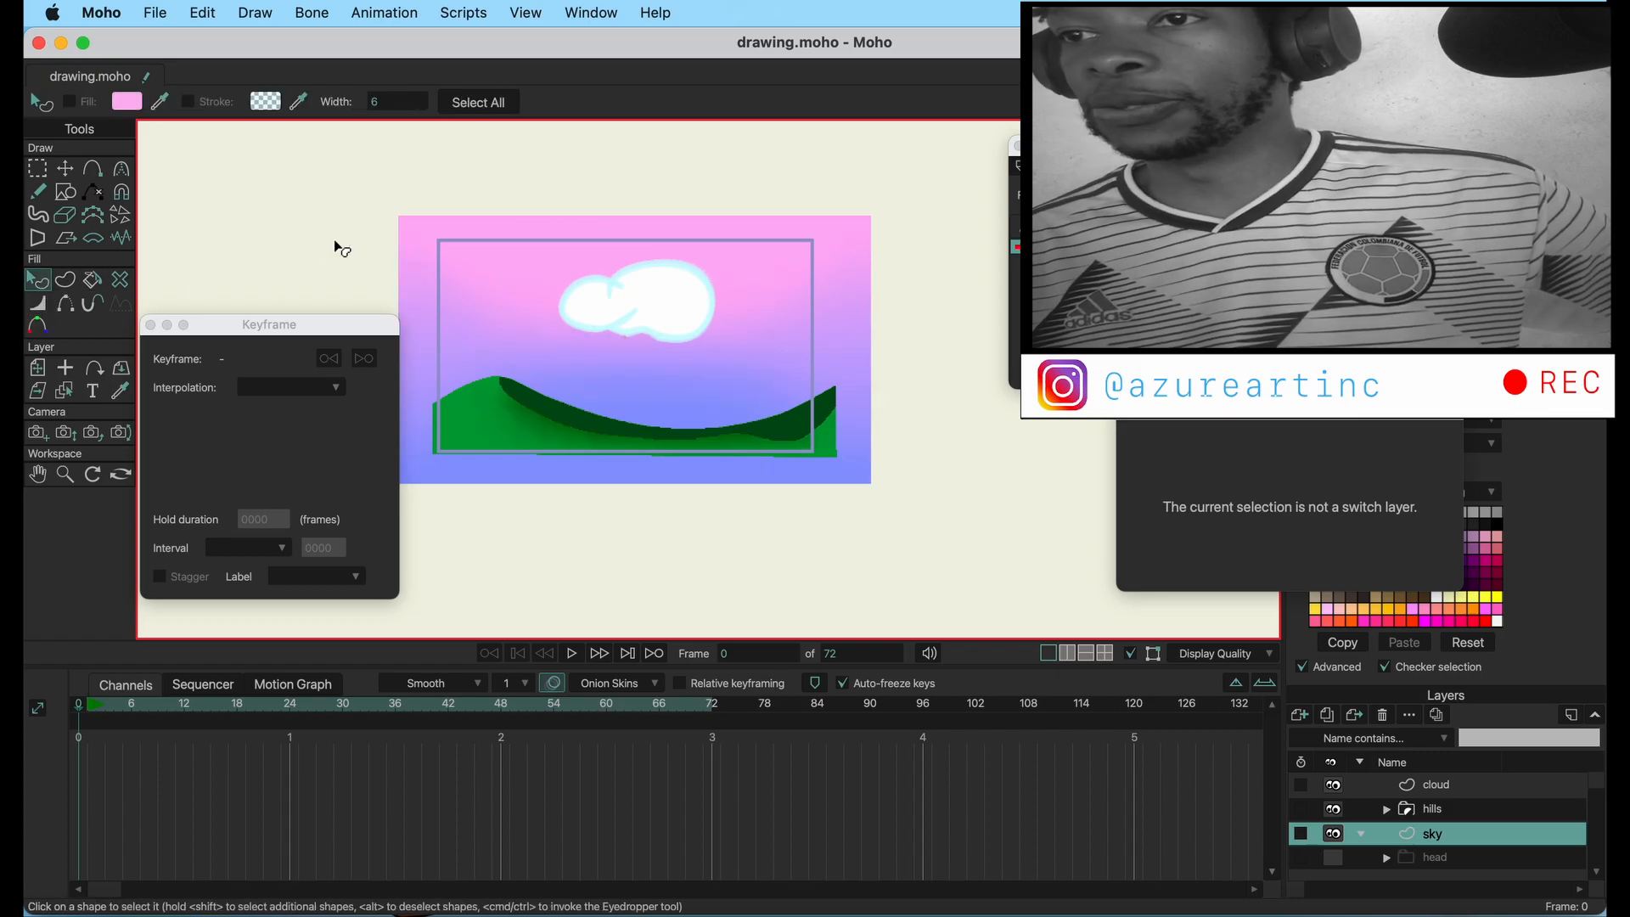
- Shrink the cloud, move it to the upper left of the camera frame, and centre the cloud layer's origin on it
{"action": "left_click", "coordinate": [74, 170]}
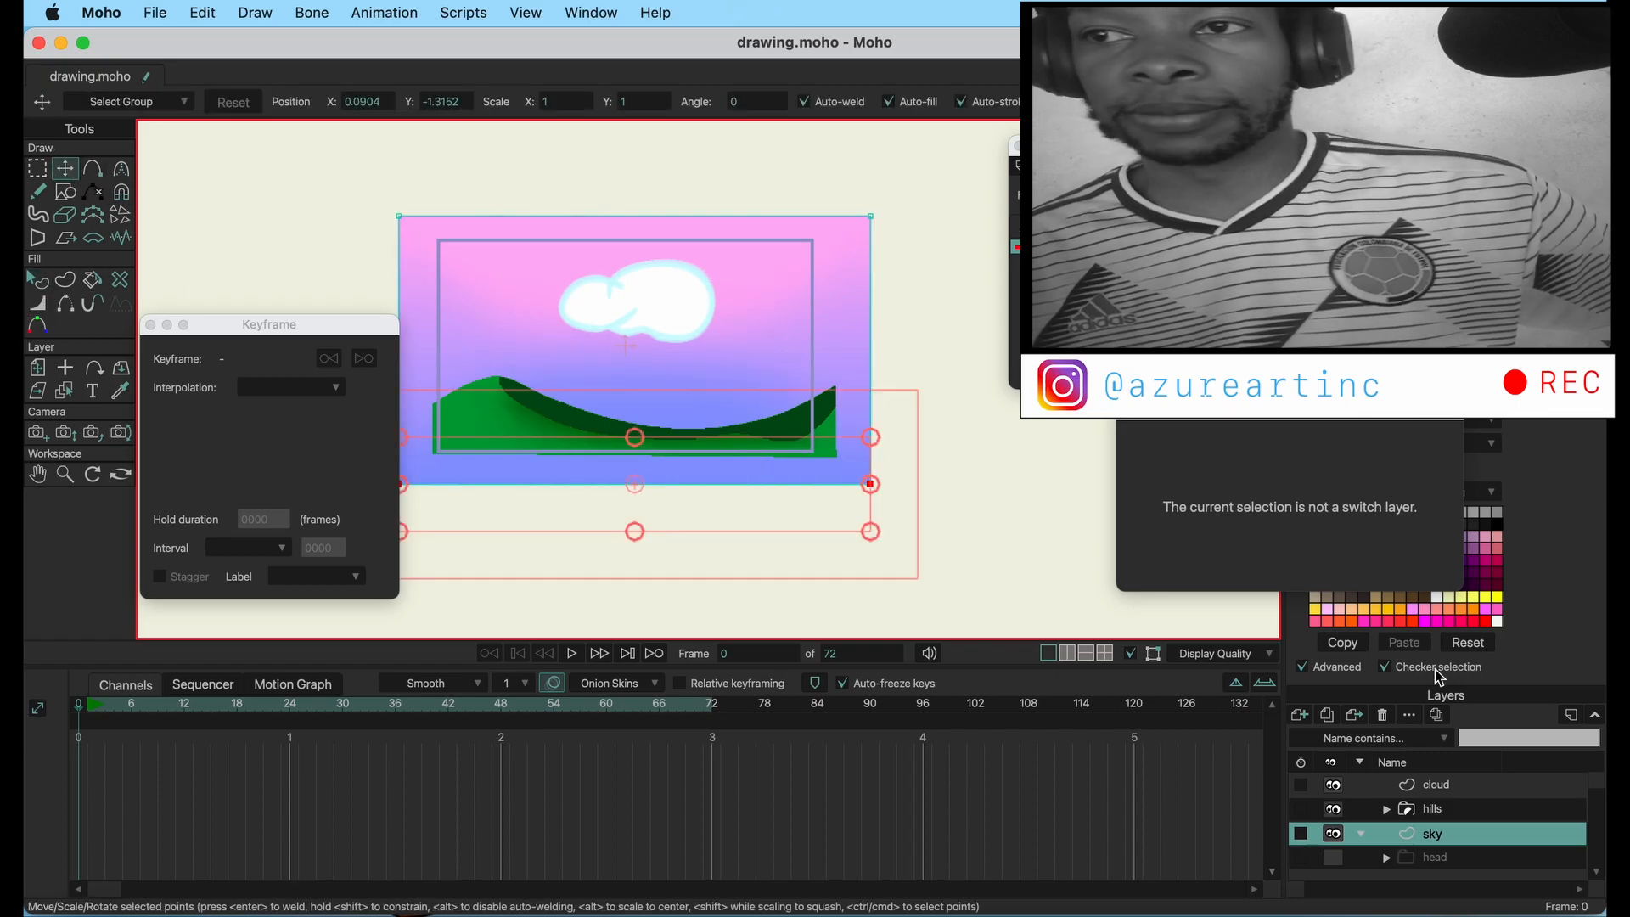
{"action": "left_click", "coordinate": [1440, 791]}
{"action": "left_click_drag", "start_coordinate": [714, 344], "coordinate": [533, 286]}
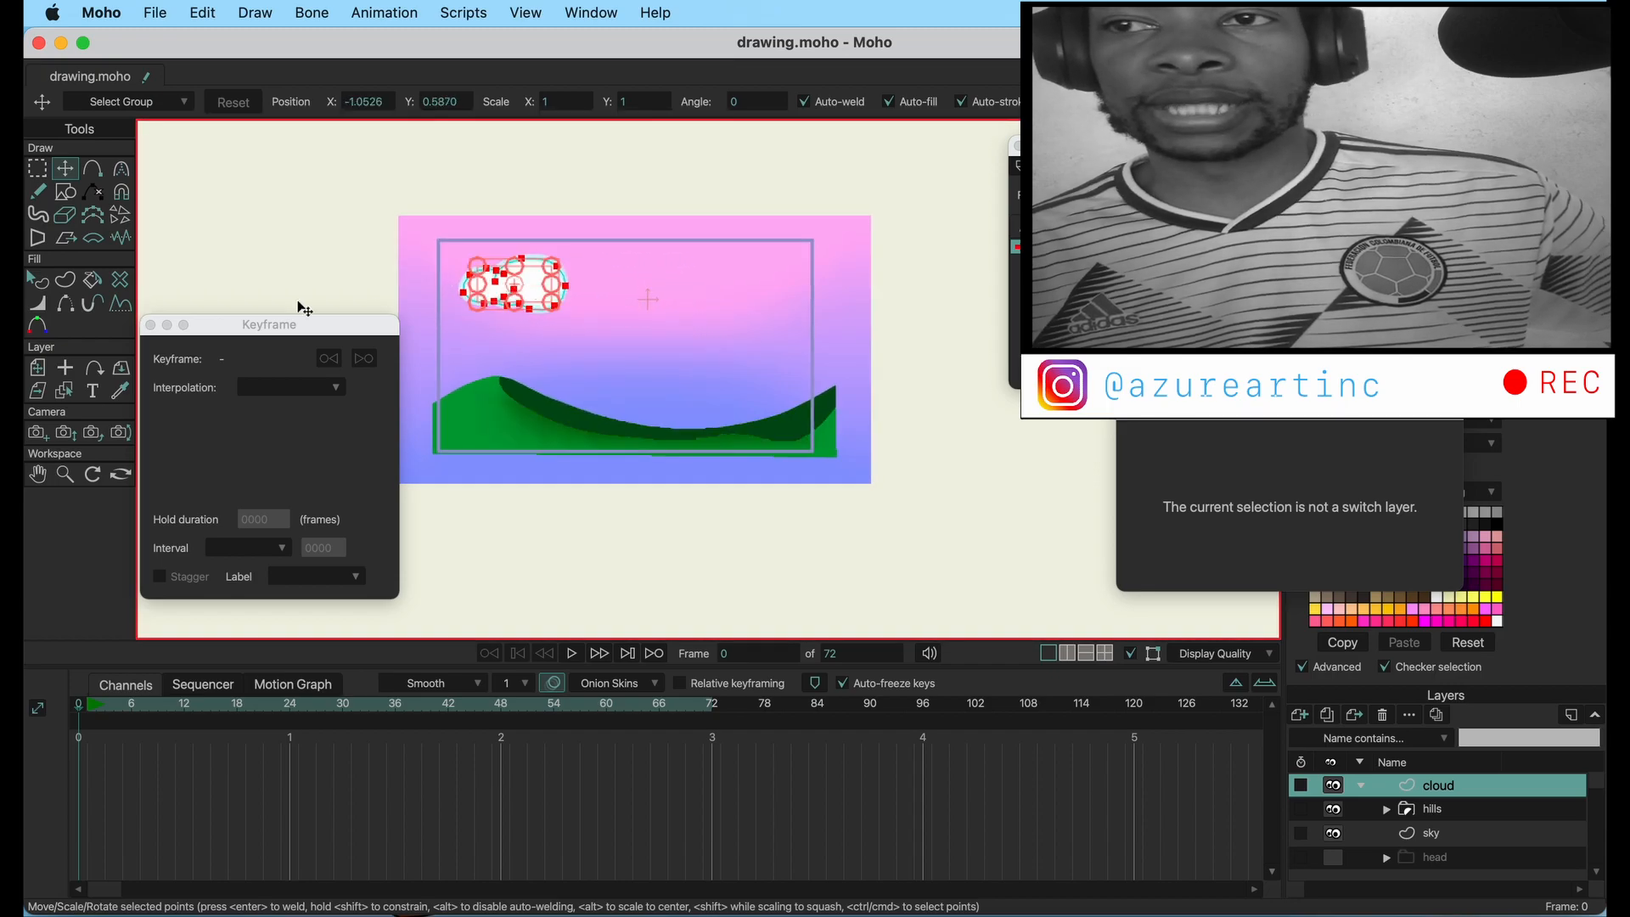
{"action": "left_click", "coordinate": [66, 367]}
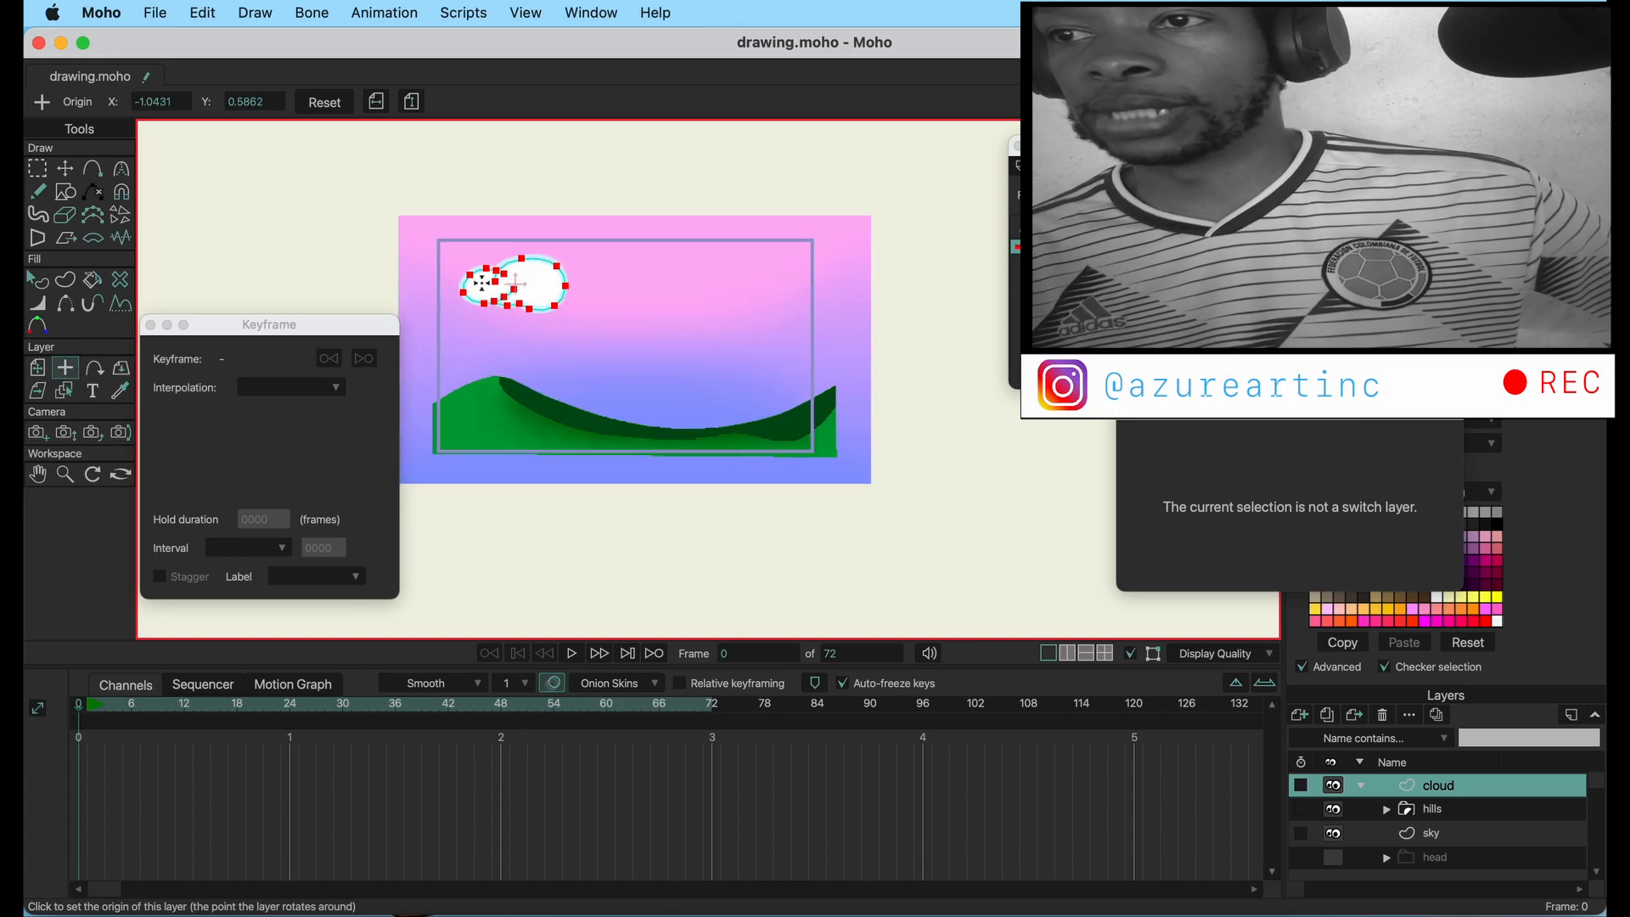
- Add a smaller, horizontally mirrored copy of the cloud in the right half of the sky
{"action": "left_click", "coordinate": [74, 173]}
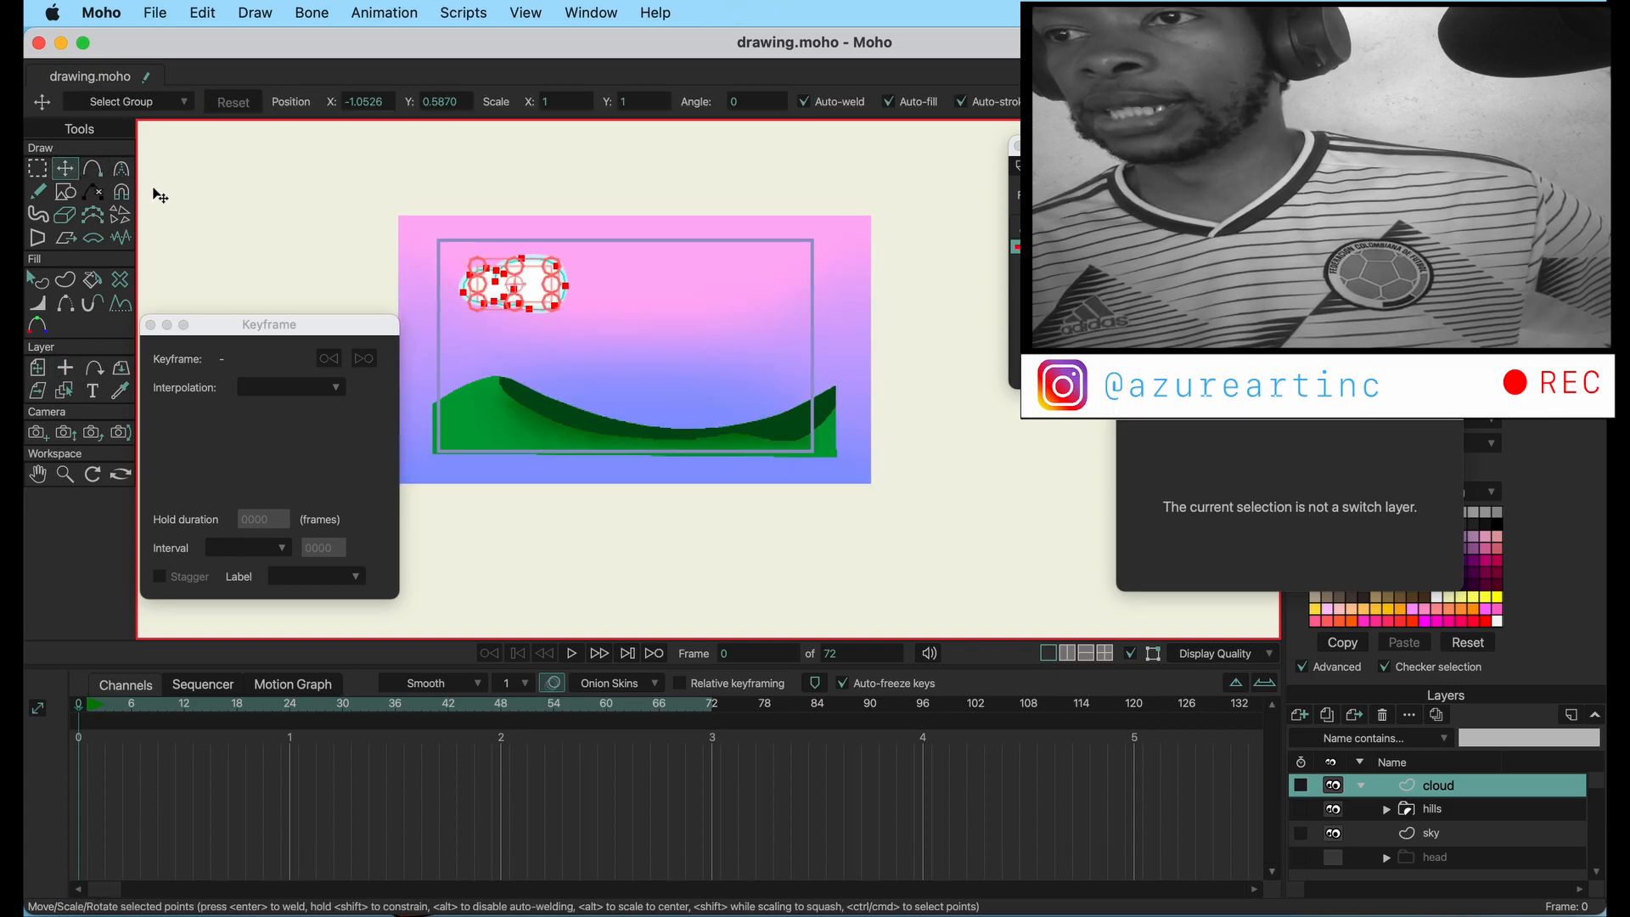
{"action": "left_click_drag", "start_coordinate": [534, 290], "coordinate": [733, 290]}
{"action": "left_click", "coordinate": [1062, 101]}
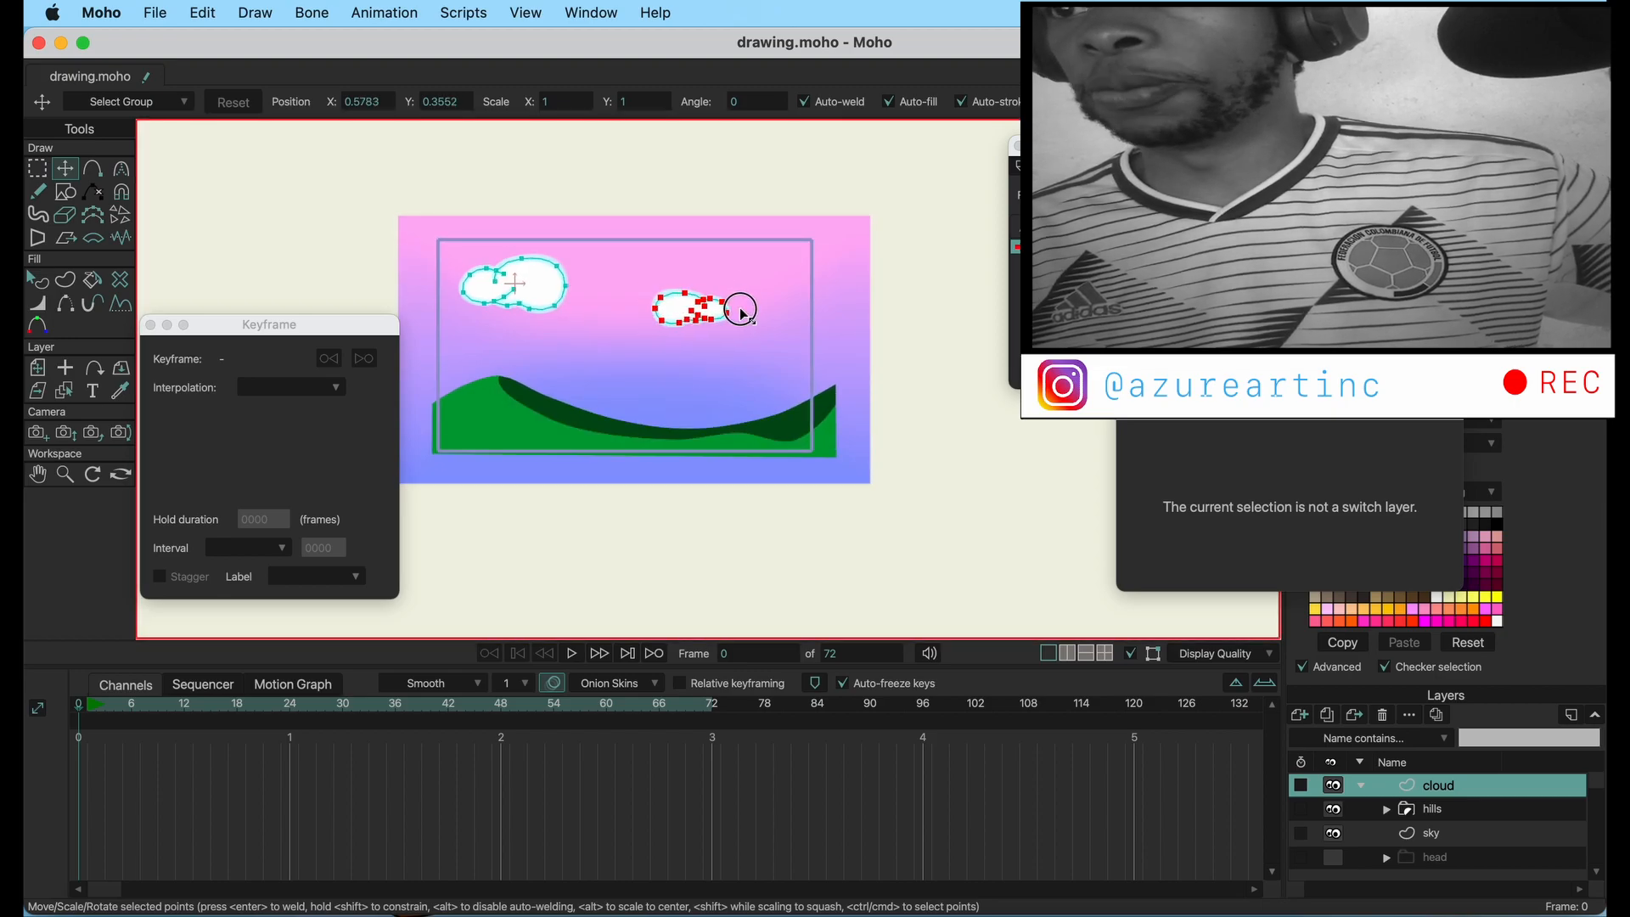
{"action": "left_click", "coordinate": [44, 288]}
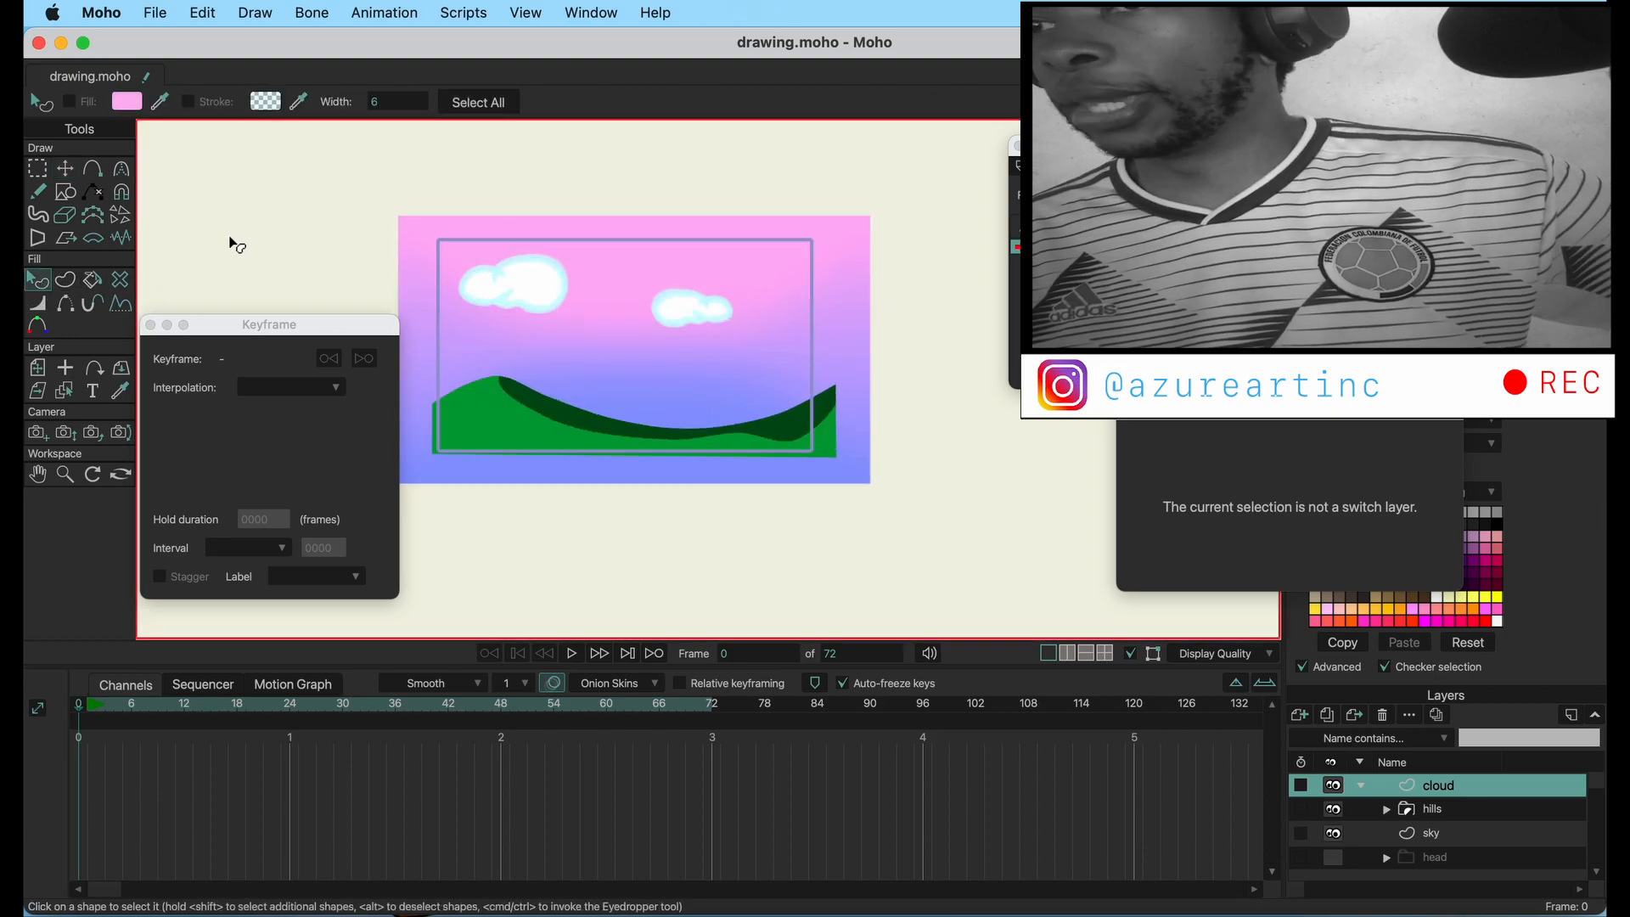
- Render a preview of frame 0, examine the whole landscape, and close the render
{"action": "left_click", "coordinate": [157, 13]}
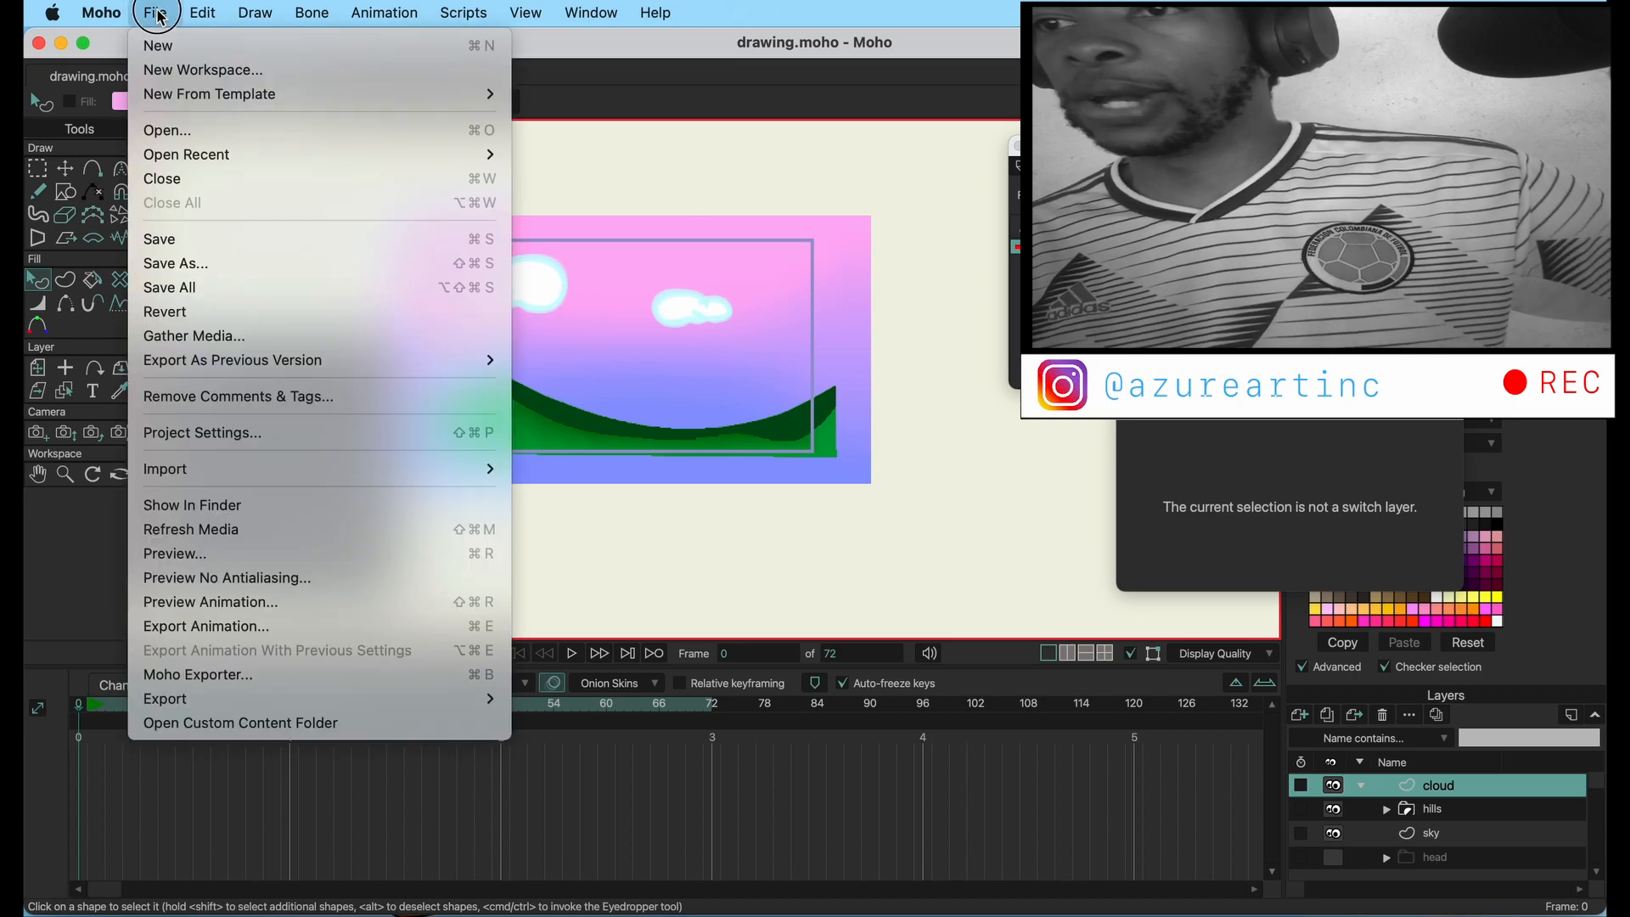
{"action": "left_click", "coordinate": [202, 553]}
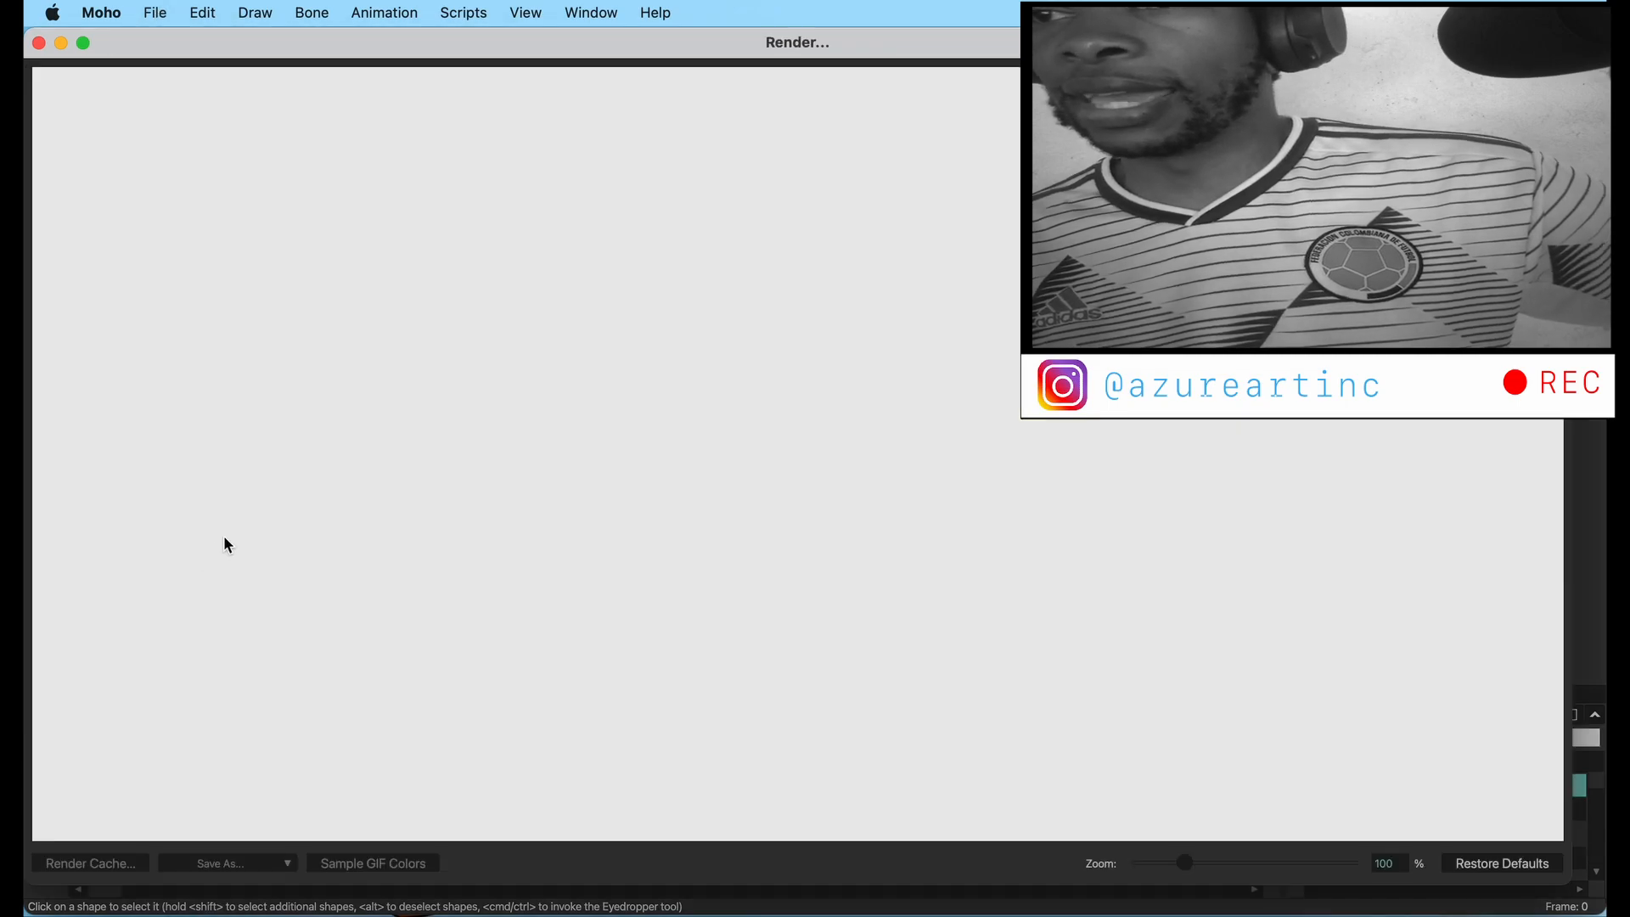
{"action": "scroll", "coordinate": [633, 472], "scroll_direction": "down", "scroll_amount": 10}
{"action": "scroll", "coordinate": [632, 472], "scroll_direction": "up", "scroll_amount": 1}
{"action": "scroll", "coordinate": [632, 480], "scroll_direction": "up", "scroll_amount": 1}
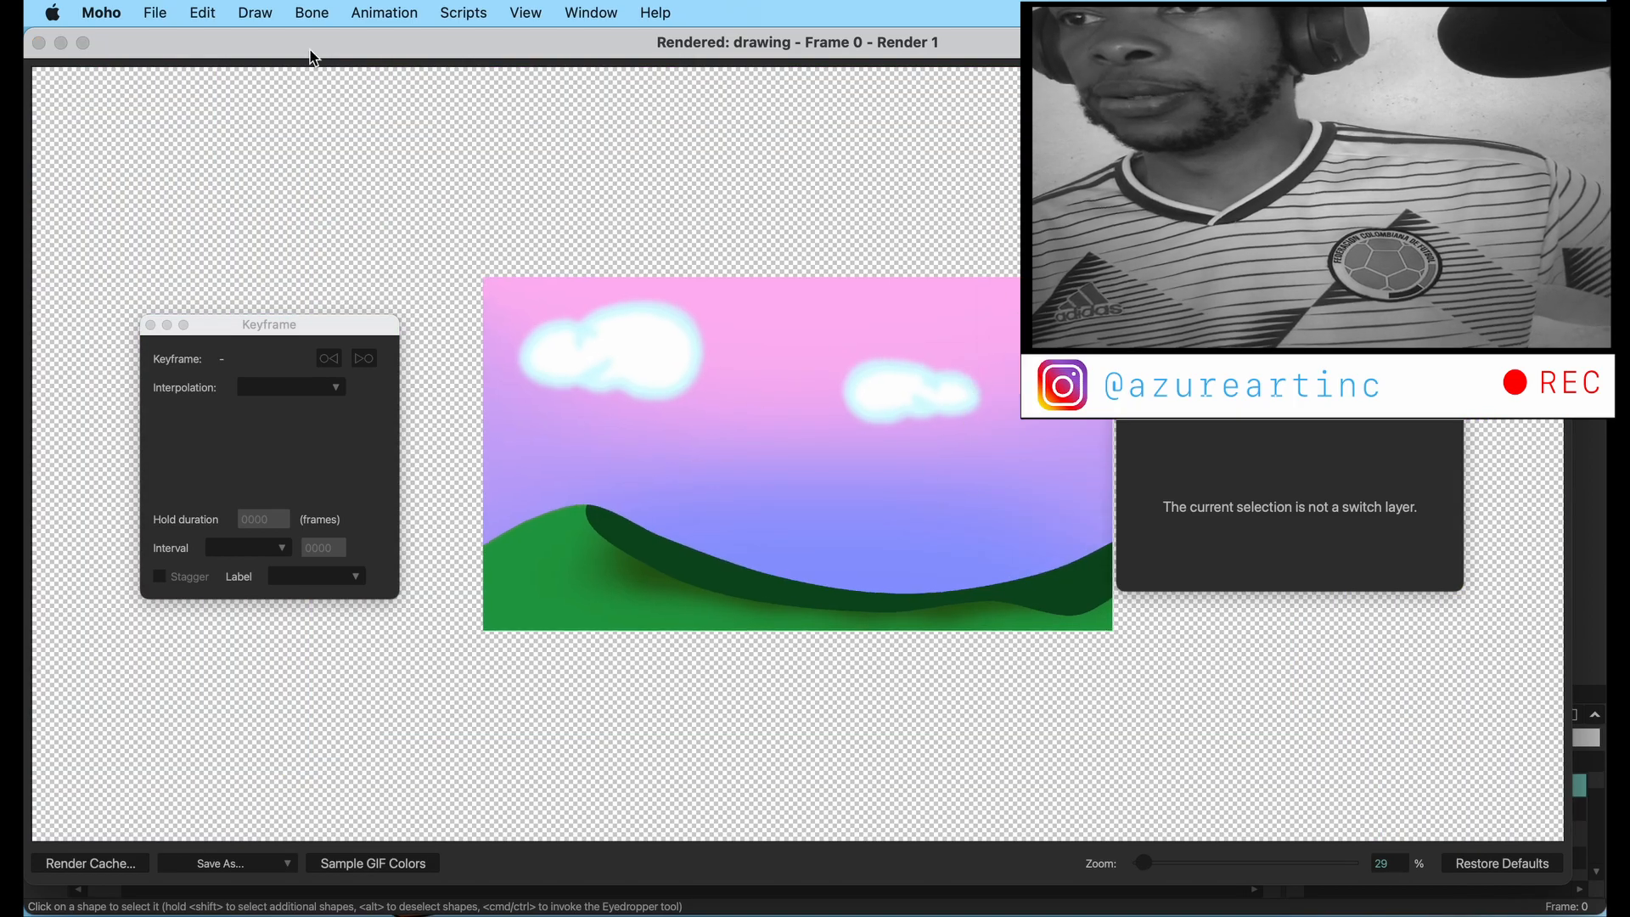
{"action": "left_click", "coordinate": [39, 44]}
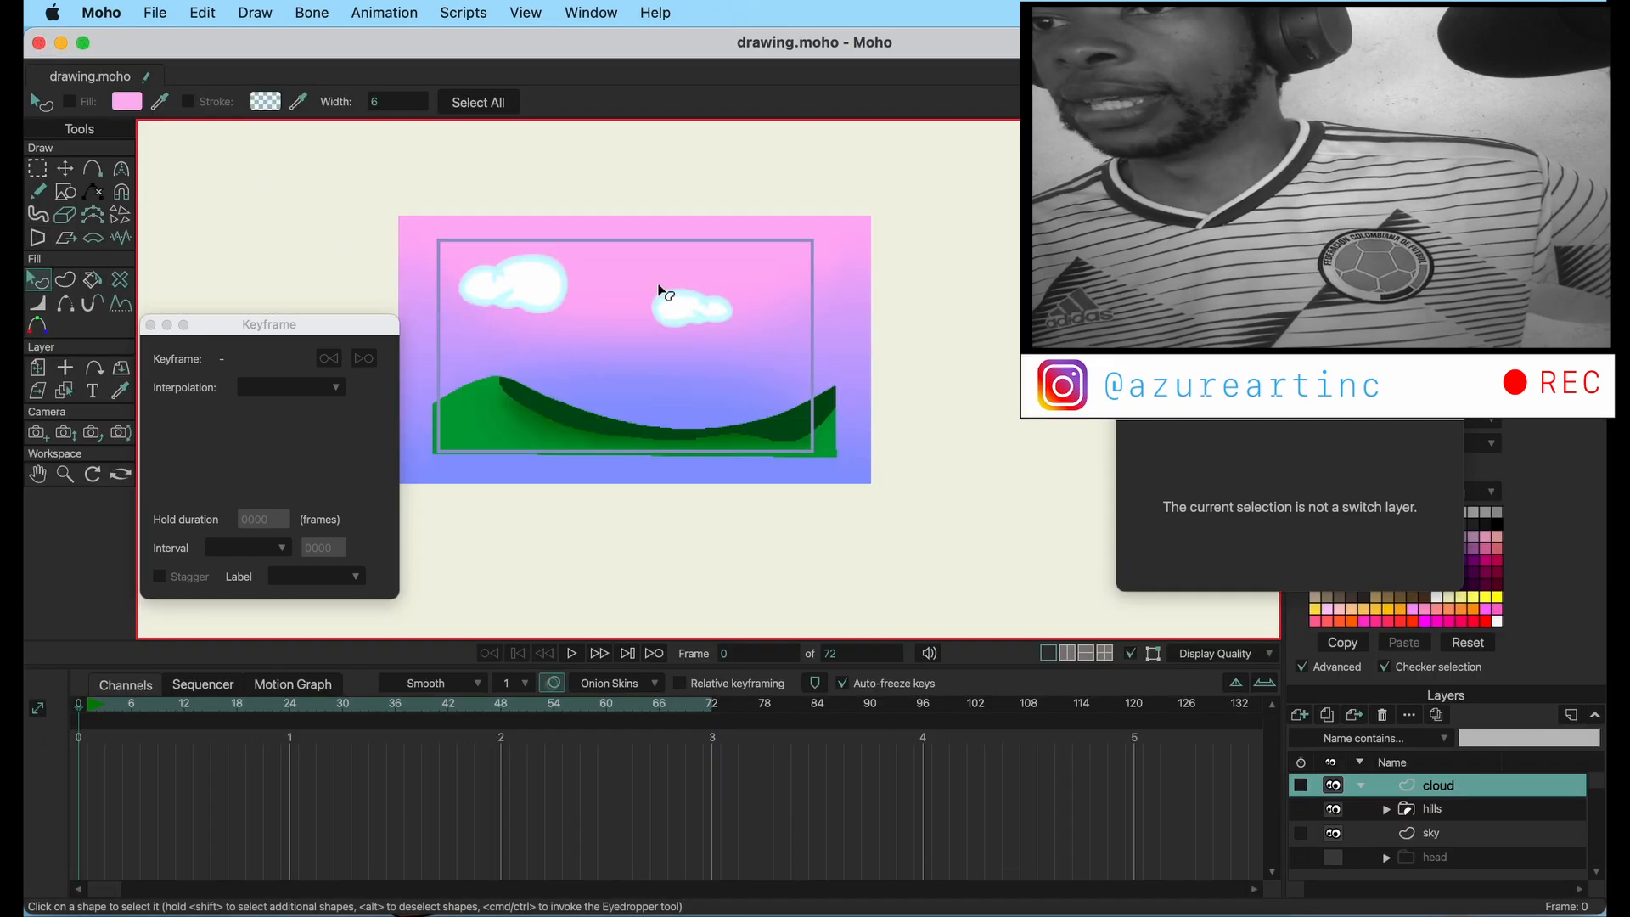
- Set the stroke colour of the large left cloud to white
{"action": "left_click", "coordinate": [528, 276]}
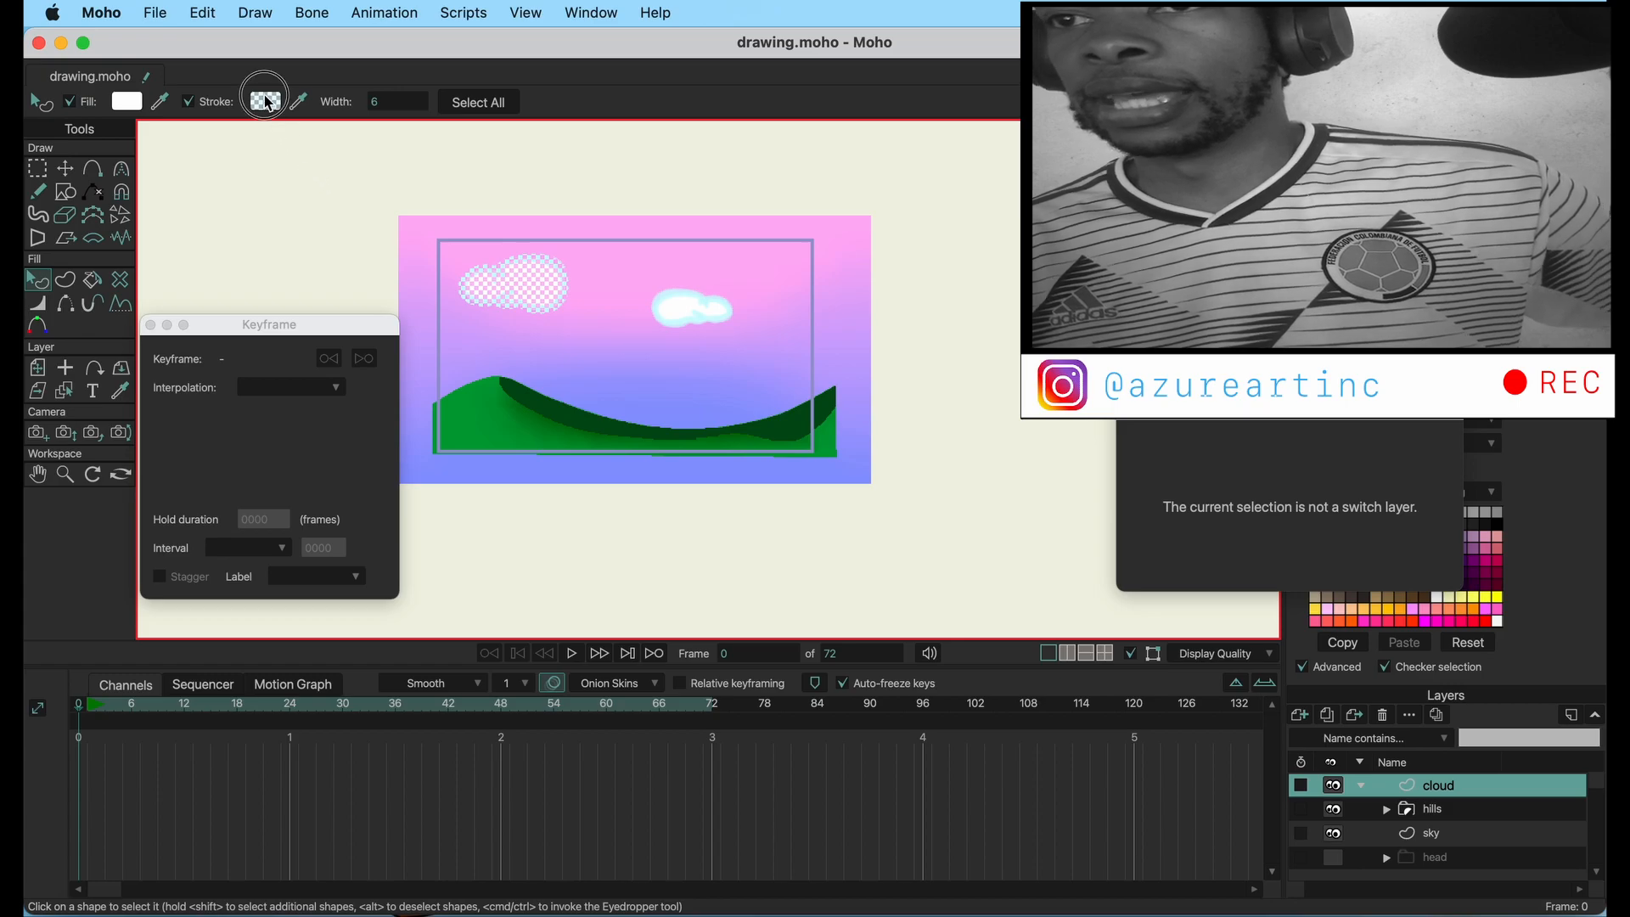
{"action": "left_click", "coordinate": [266, 102]}
{"action": "left_click", "coordinate": [1282, 584]}
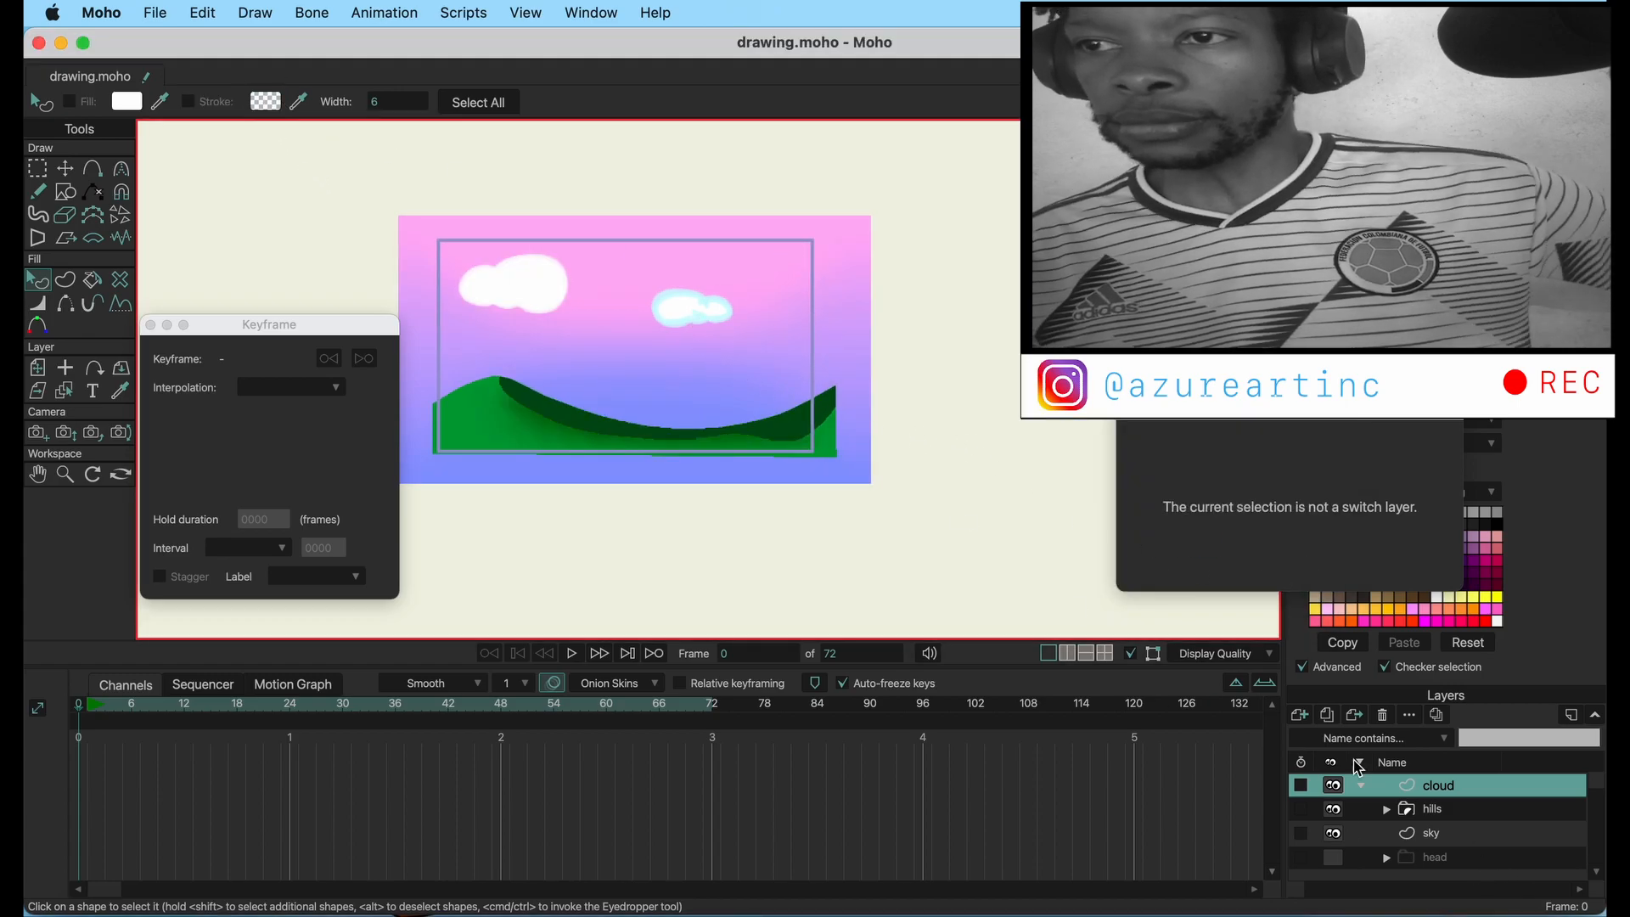
- Render frame 0 again, compare the left cloud's outline with the right cloud's, and close the render
{"action": "left_click", "coordinate": [154, 13]}
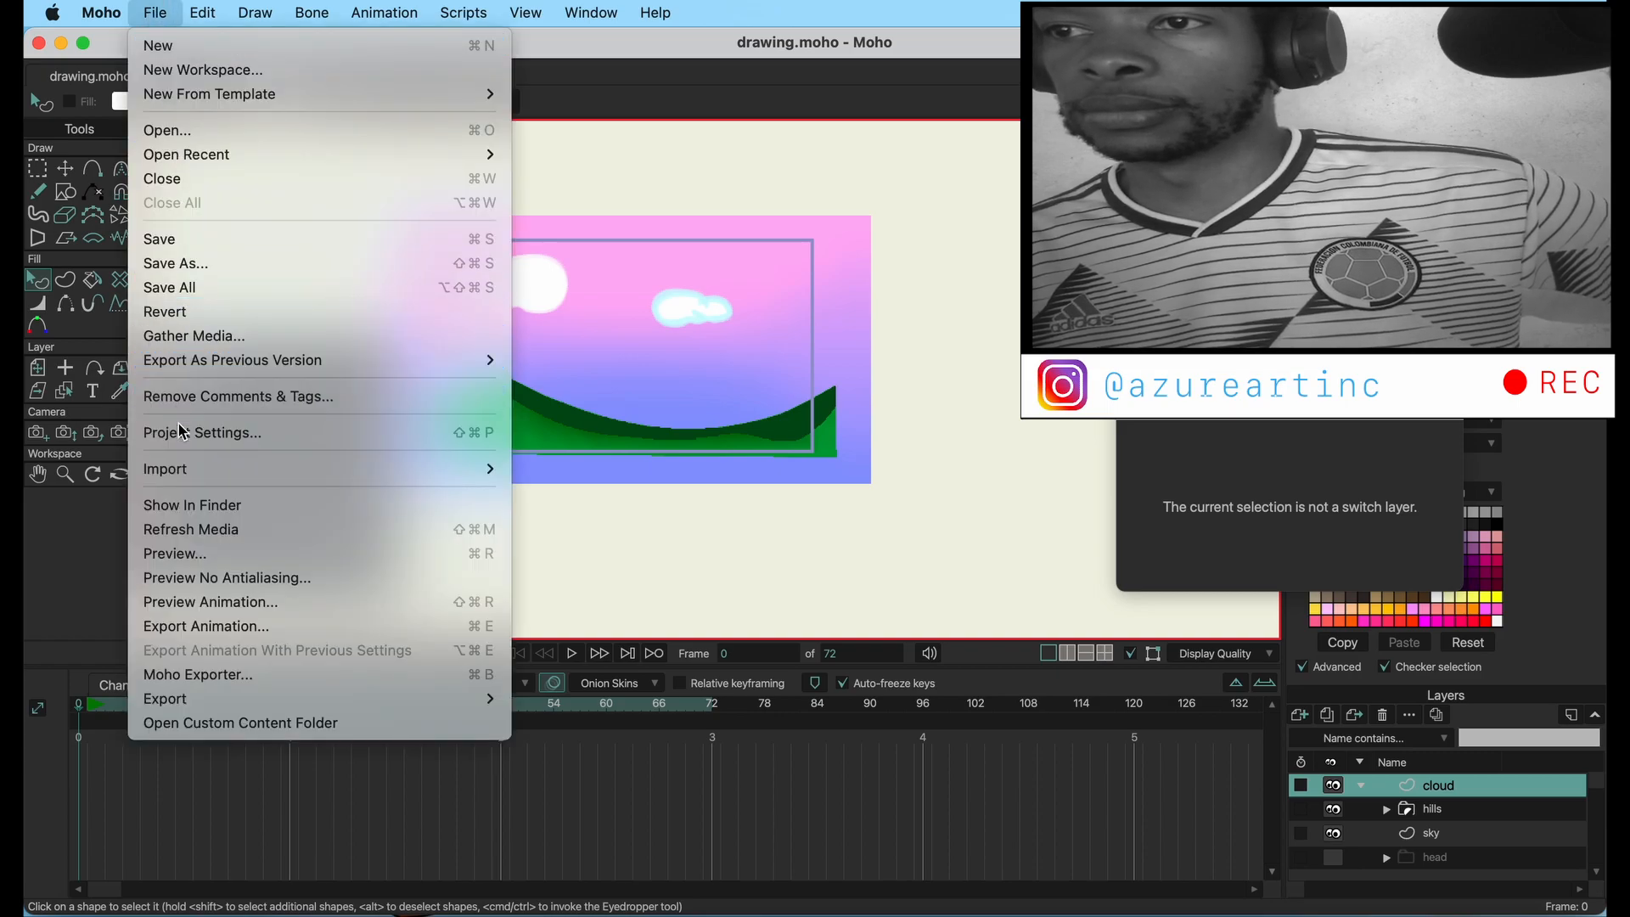
{"action": "left_click", "coordinate": [206, 552]}
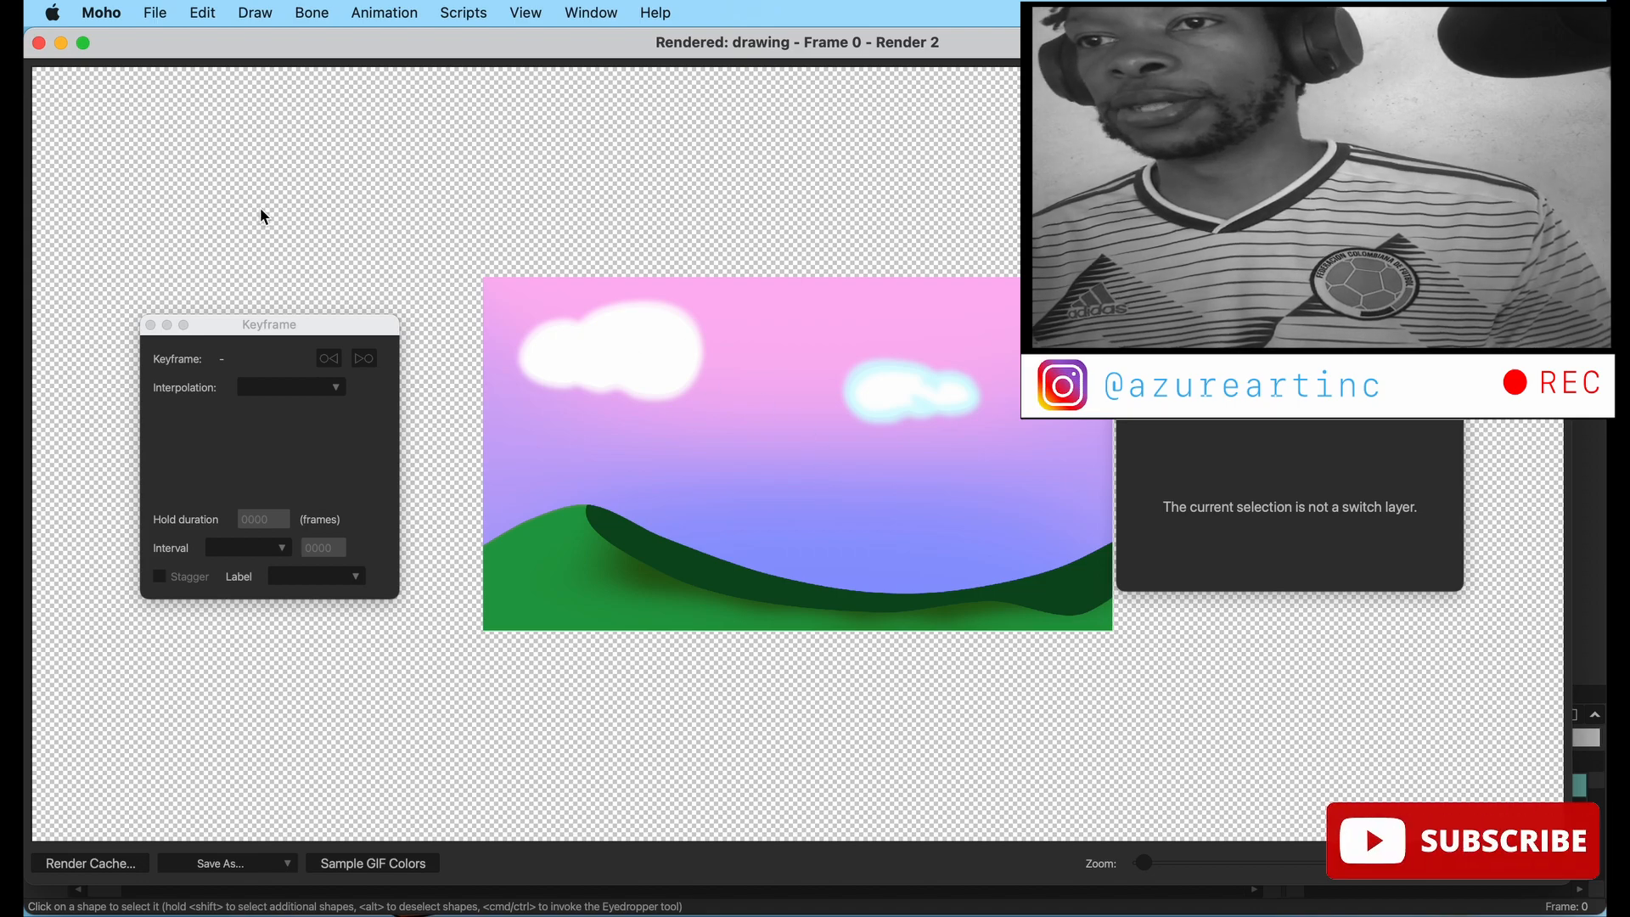
{"action": "left_click", "coordinate": [39, 44]}
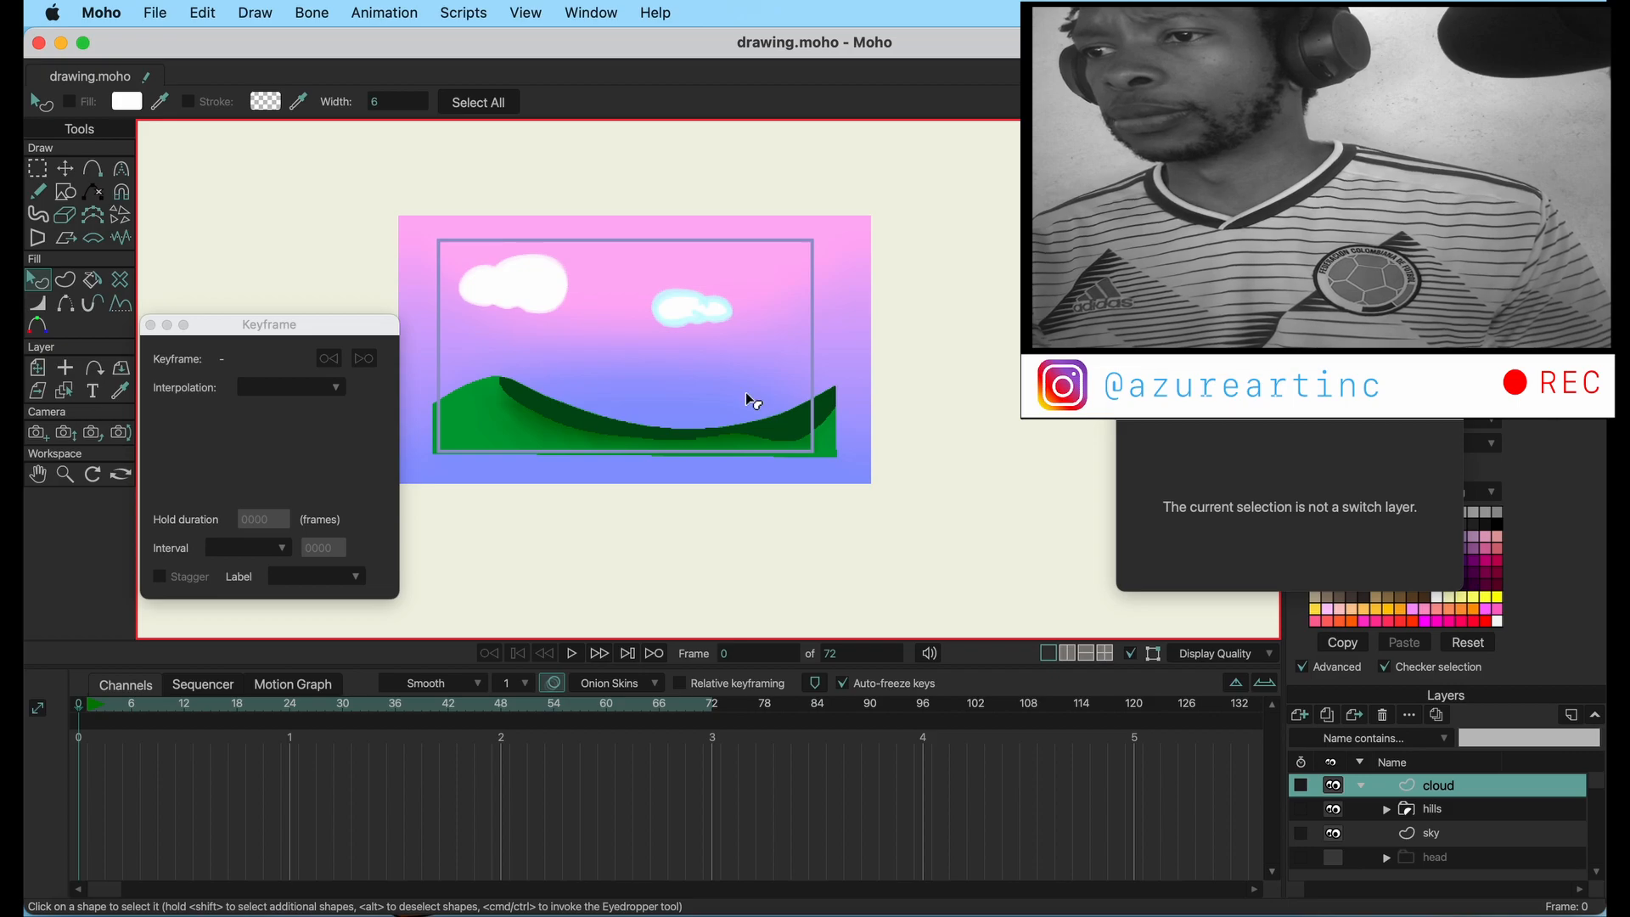
- Add a vector layer directly above the sky layer and name it tree
{"action": "scroll", "coordinate": [745, 393], "scroll_direction": "up", "scroll_amount": 2}
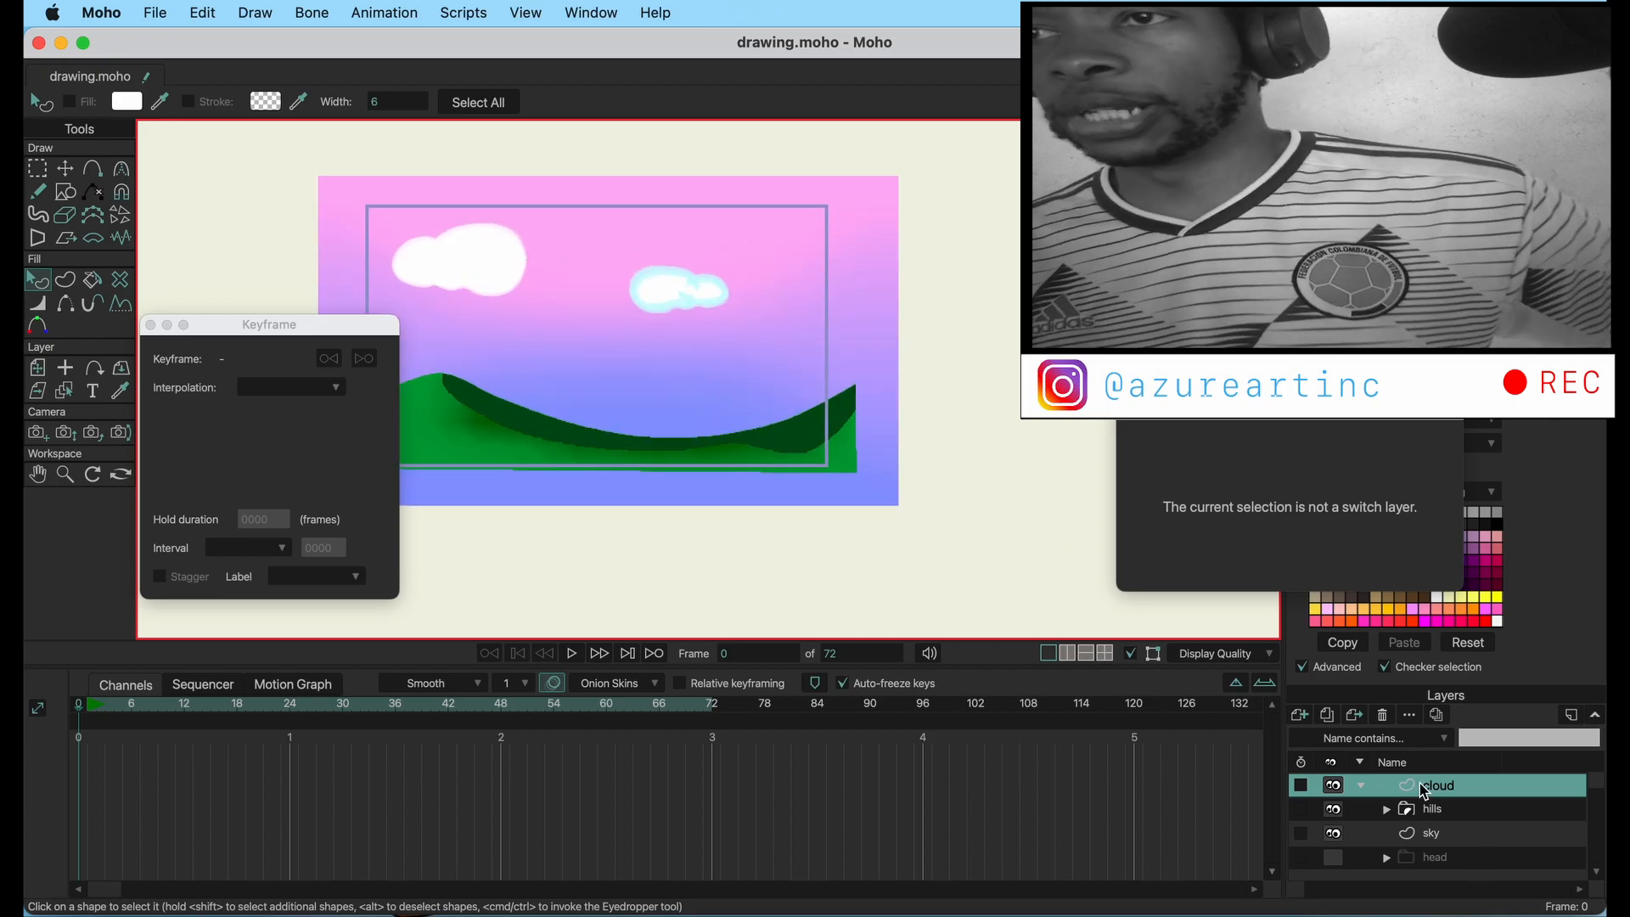
{"action": "left_click", "coordinate": [1433, 836]}
{"action": "left_click", "coordinate": [1300, 715]}
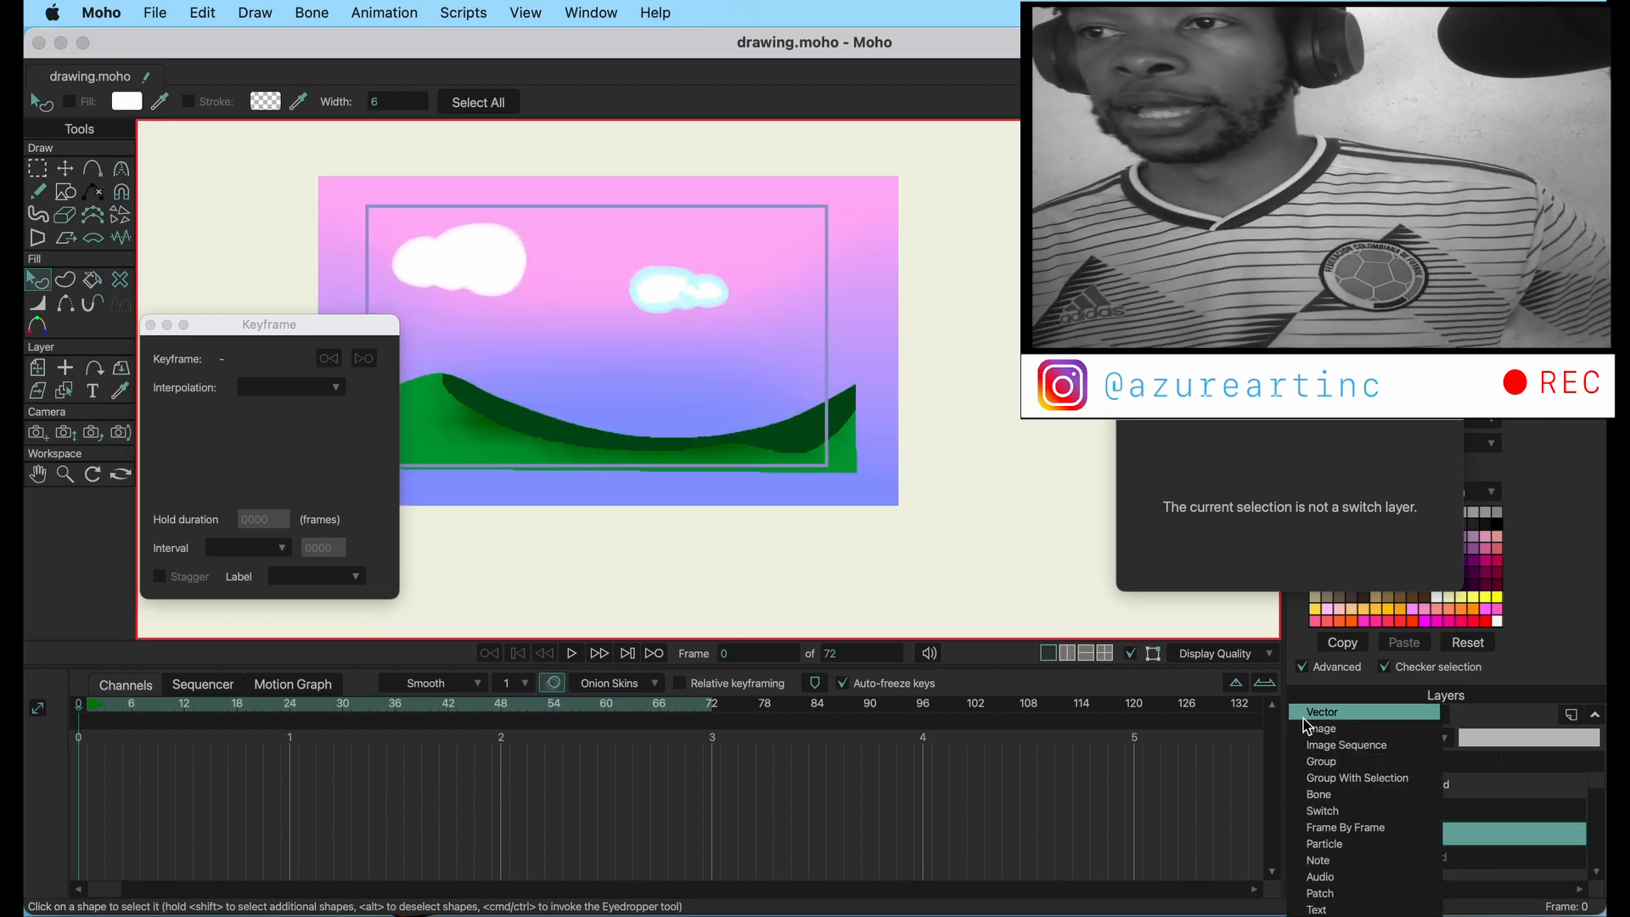
{"action": "left_click", "coordinate": [1341, 728]}
{"action": "double_click", "coordinate": [1455, 843]}
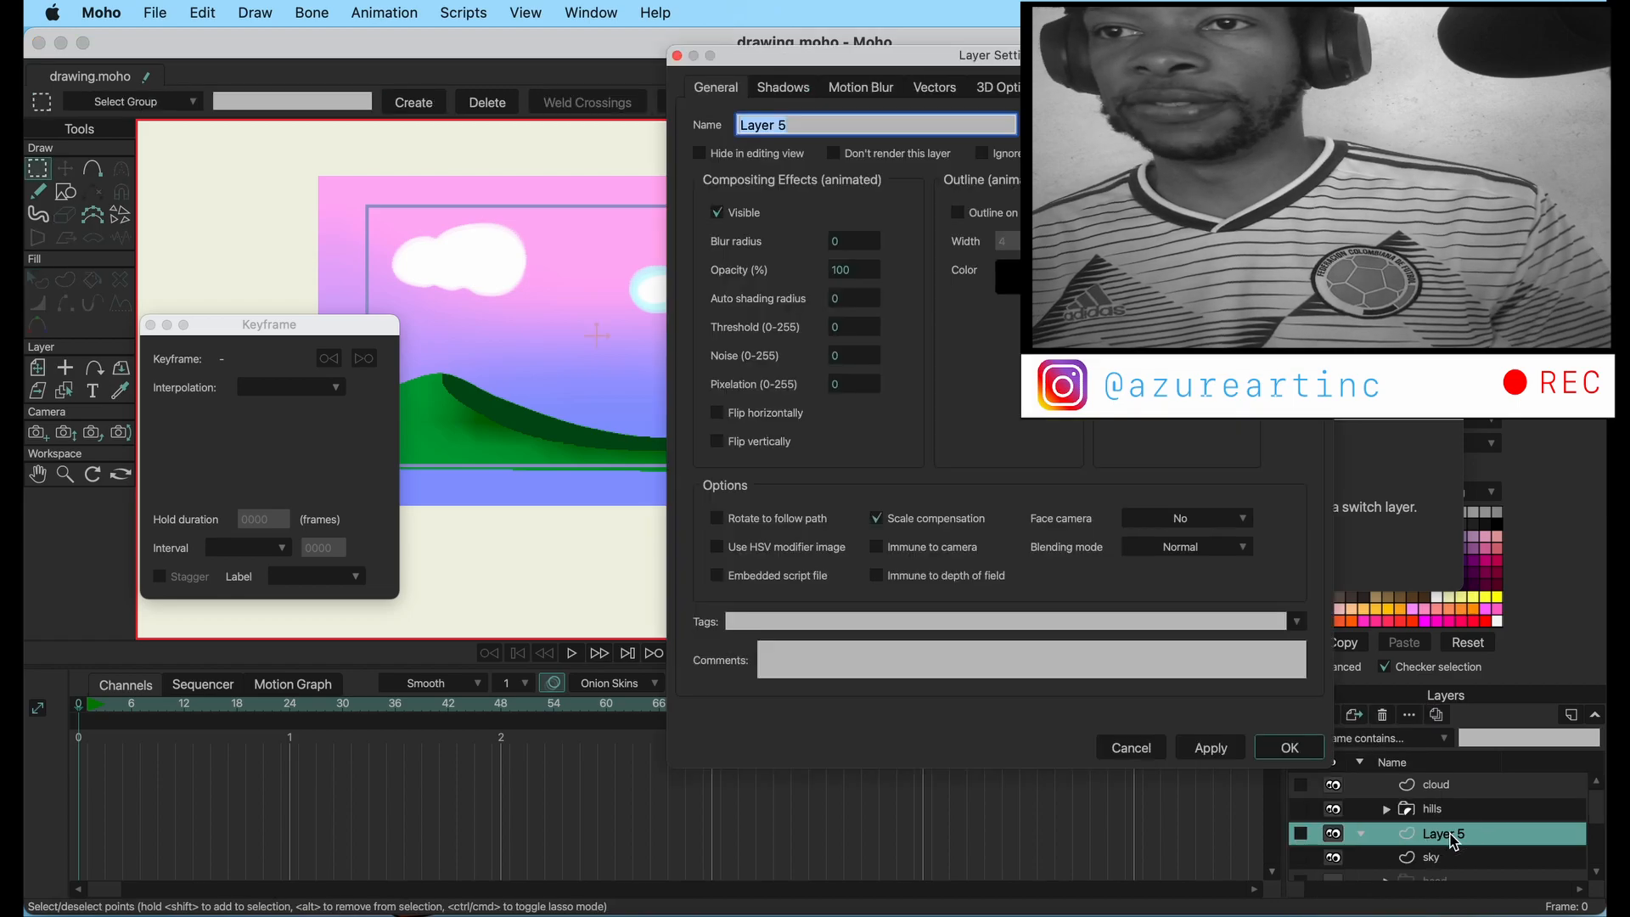
{"action": "type", "text": "tree"}
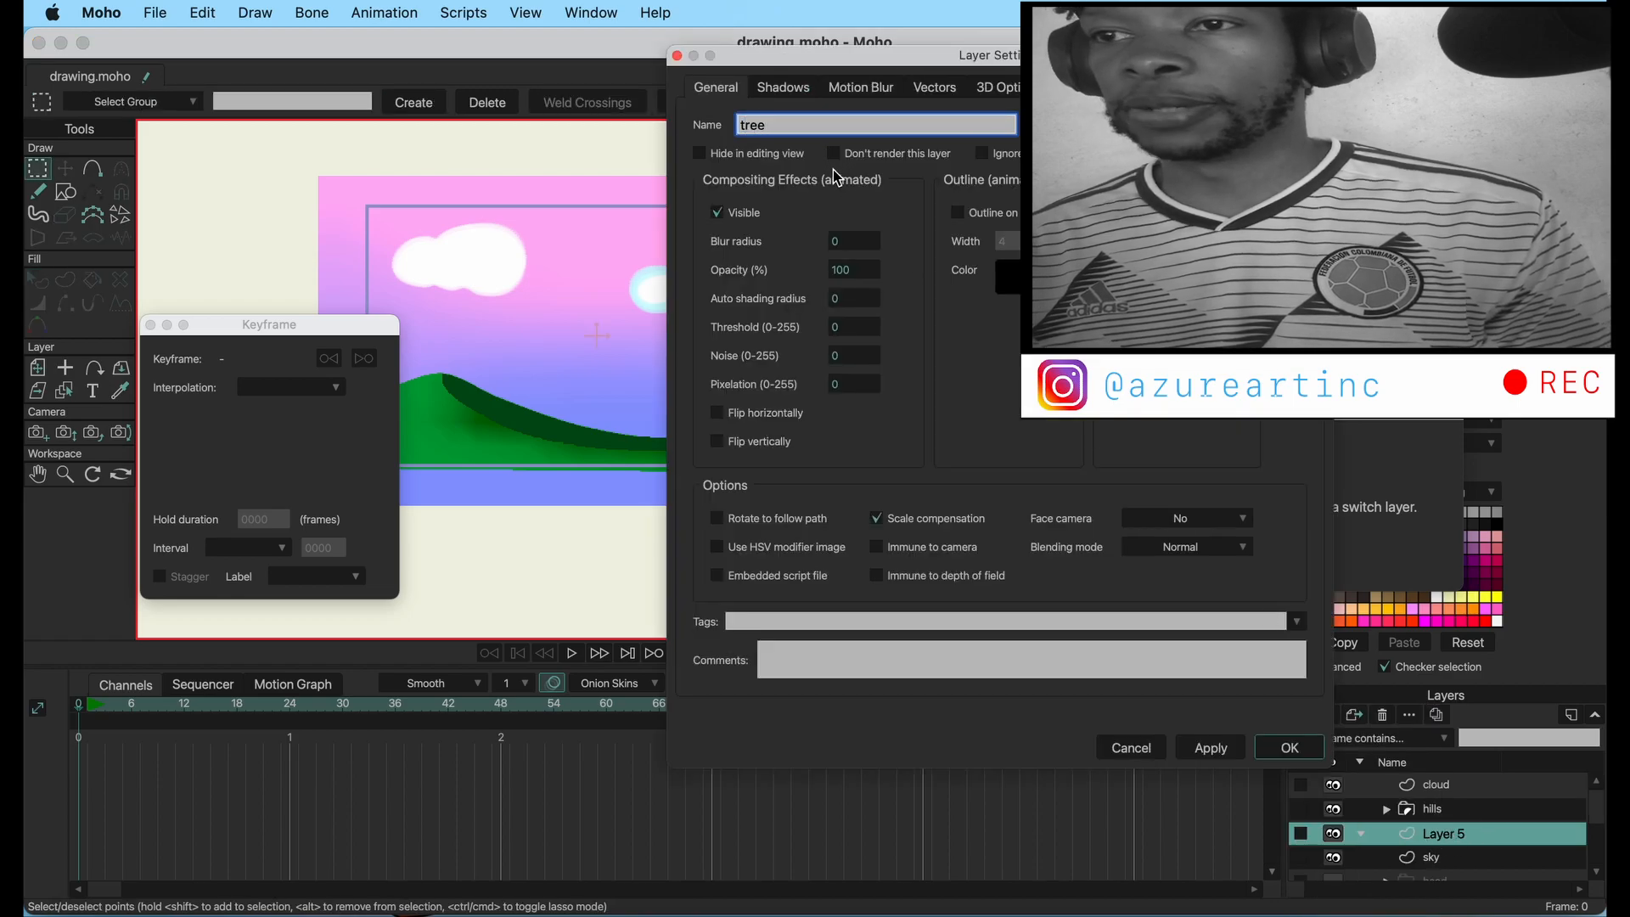
{"action": "key", "text": "Return"}
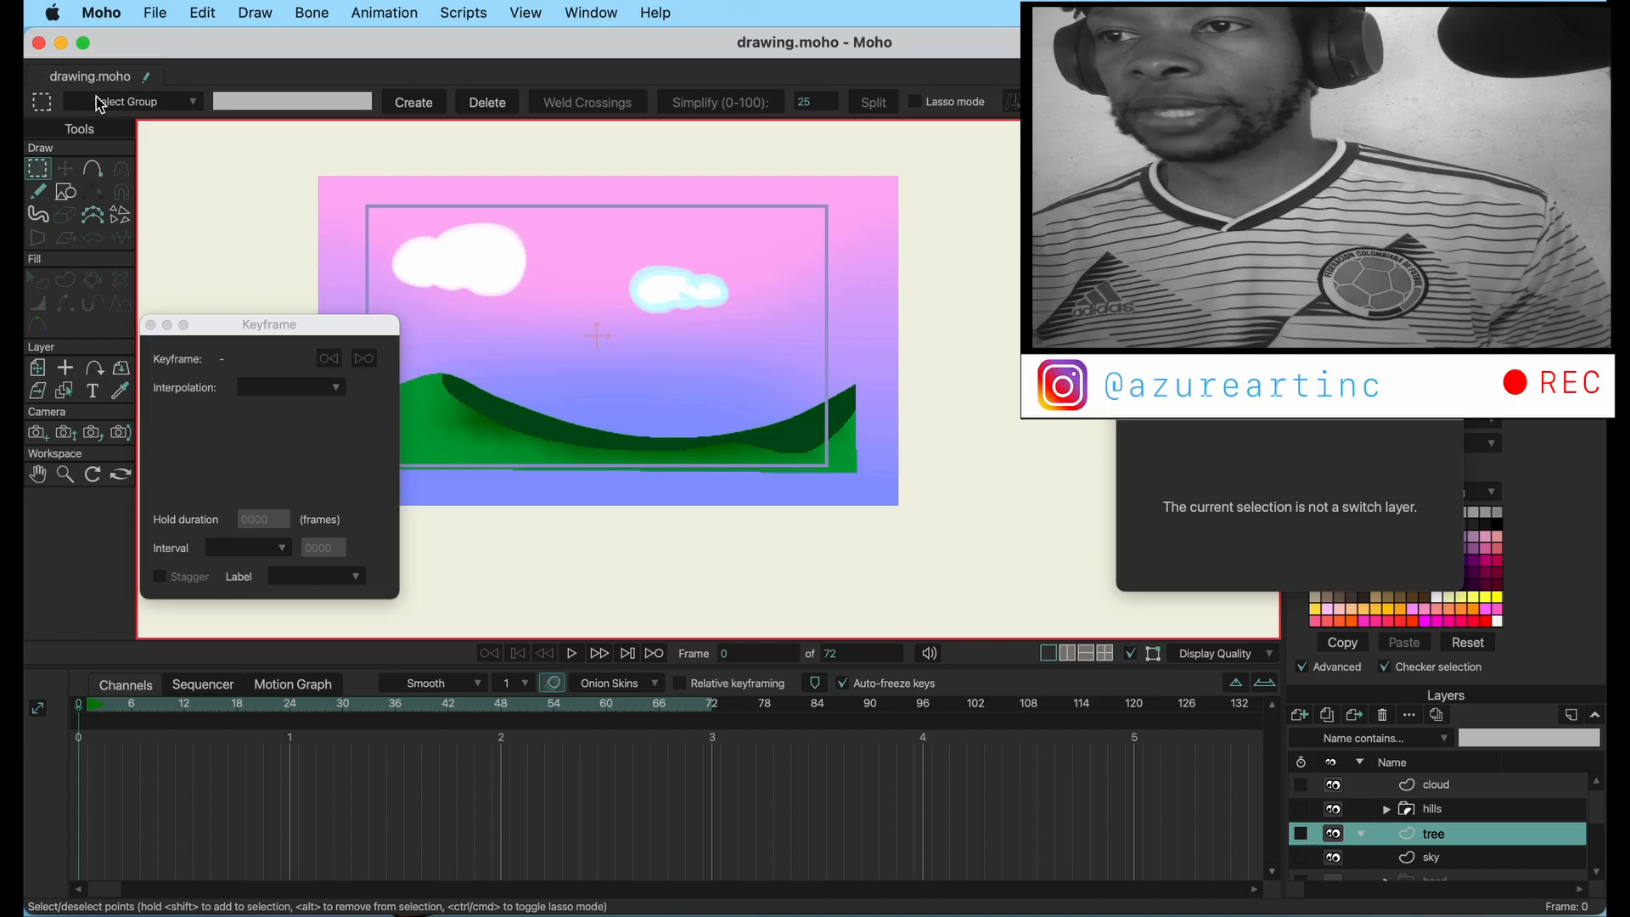
- Set the default drawing colour for the tree layer to opaque black, 000000 with alpha 255
{"action": "left_click", "coordinate": [76, 191]}
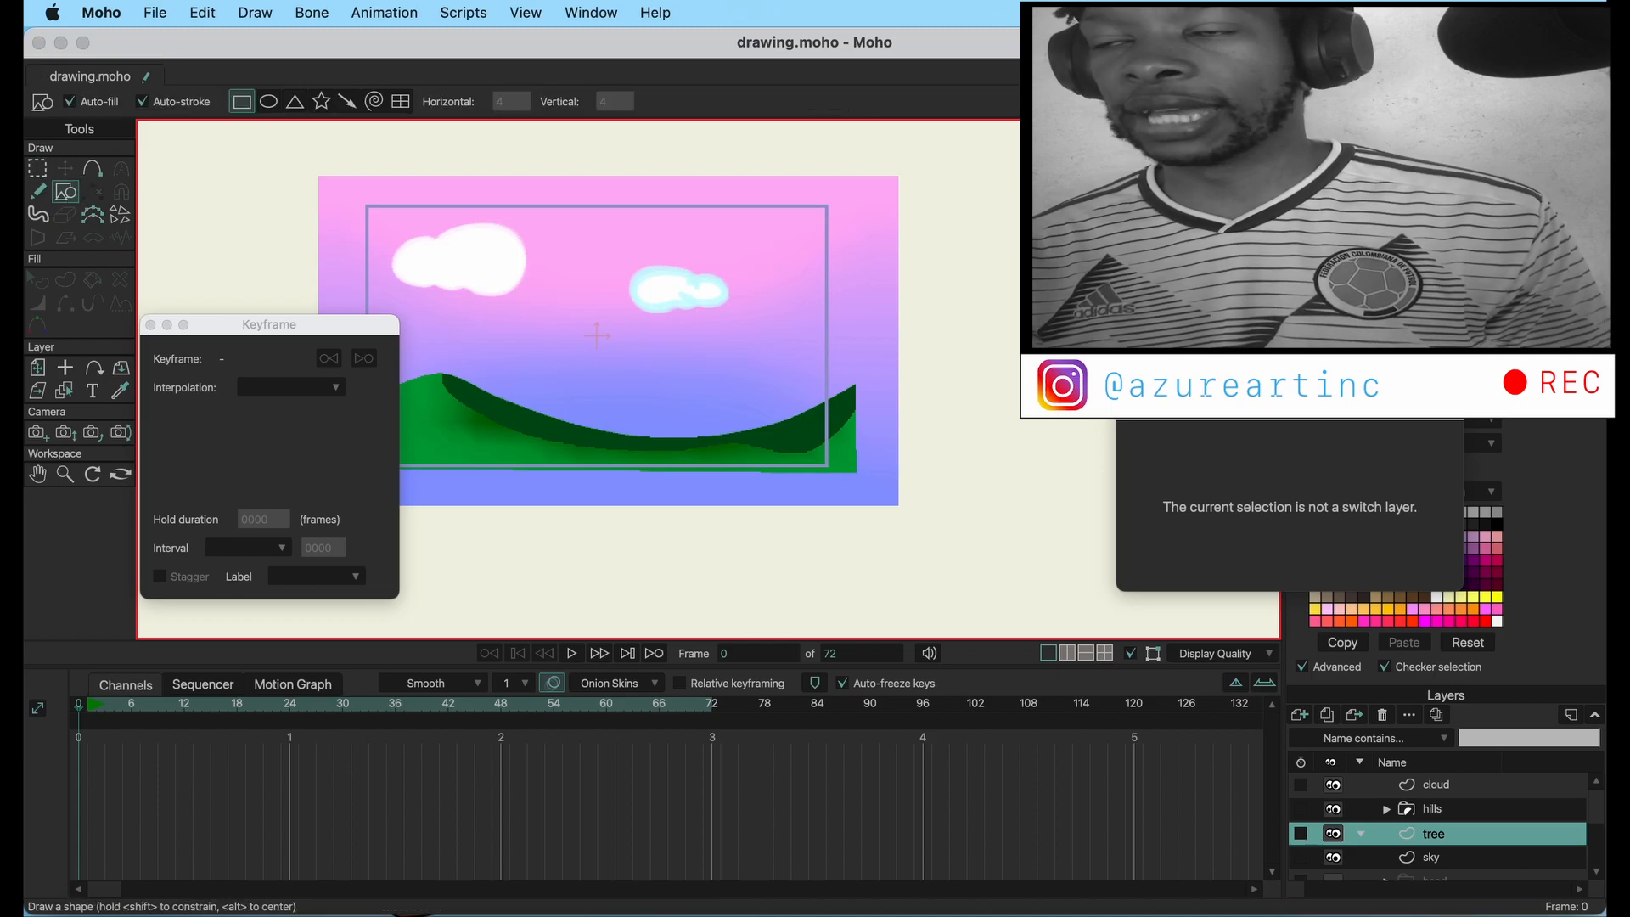
{"action": "left_click", "coordinate": [1465, 246]}
{"action": "left_click", "coordinate": [904, 208]}
{"action": "left_click", "coordinate": [1415, 708]}
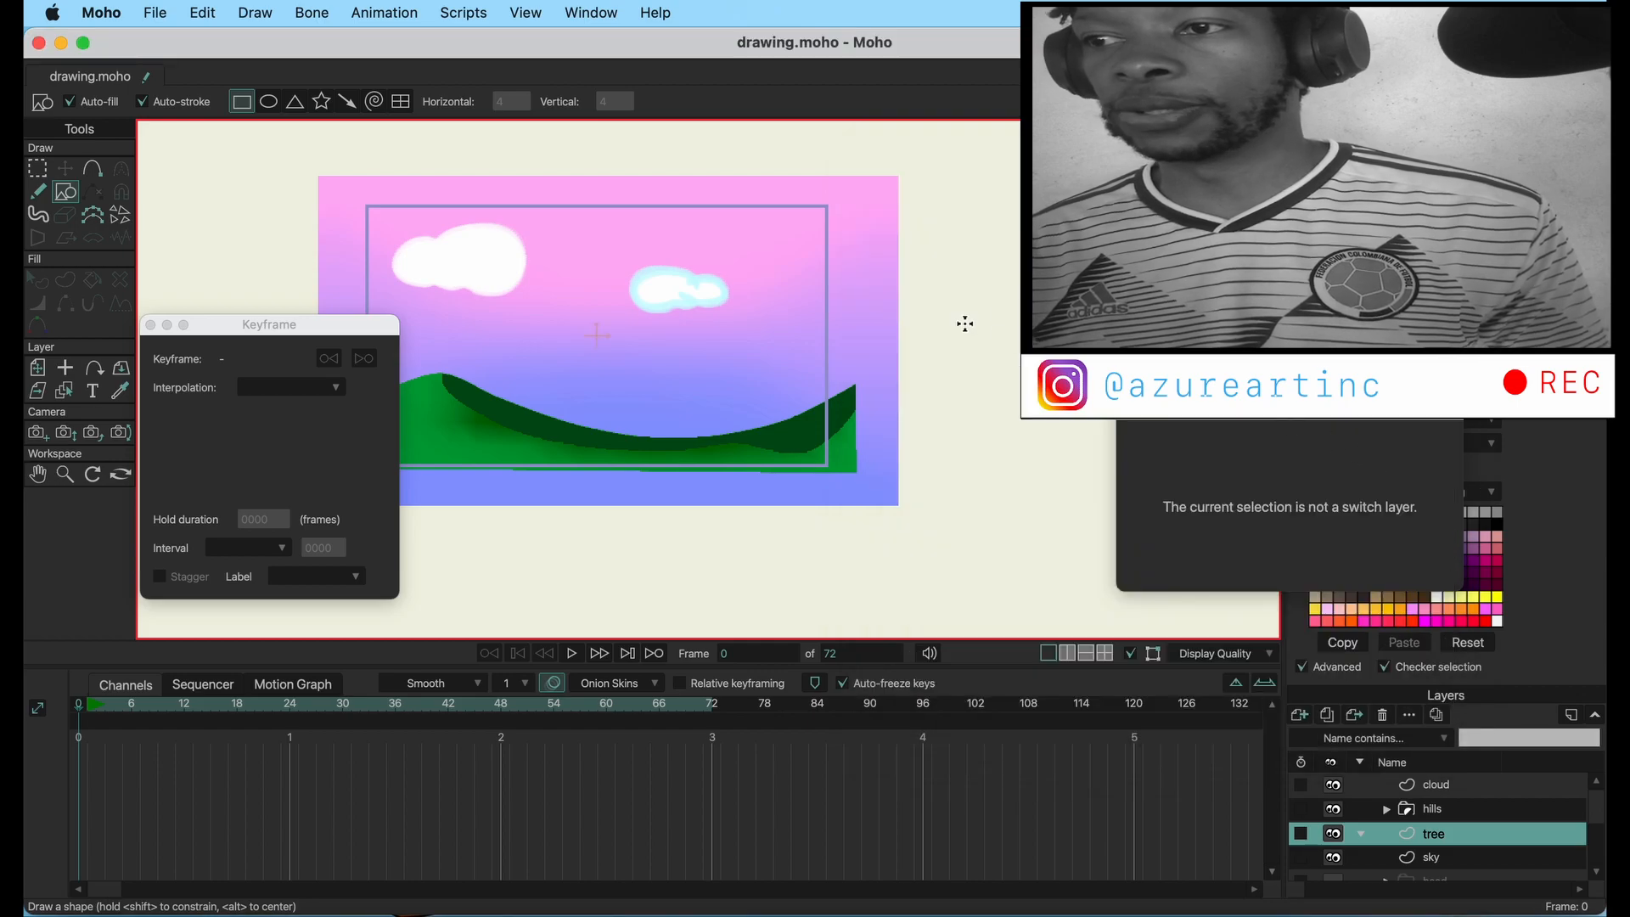
{"action": "left_click", "coordinate": [1392, 229]}
{"action": "left_click_drag", "start_coordinate": [1208, 425], "coordinate": [1205, 276]}
{"action": "left_click_drag", "start_coordinate": [911, 503], "coordinate": [803, 613]}
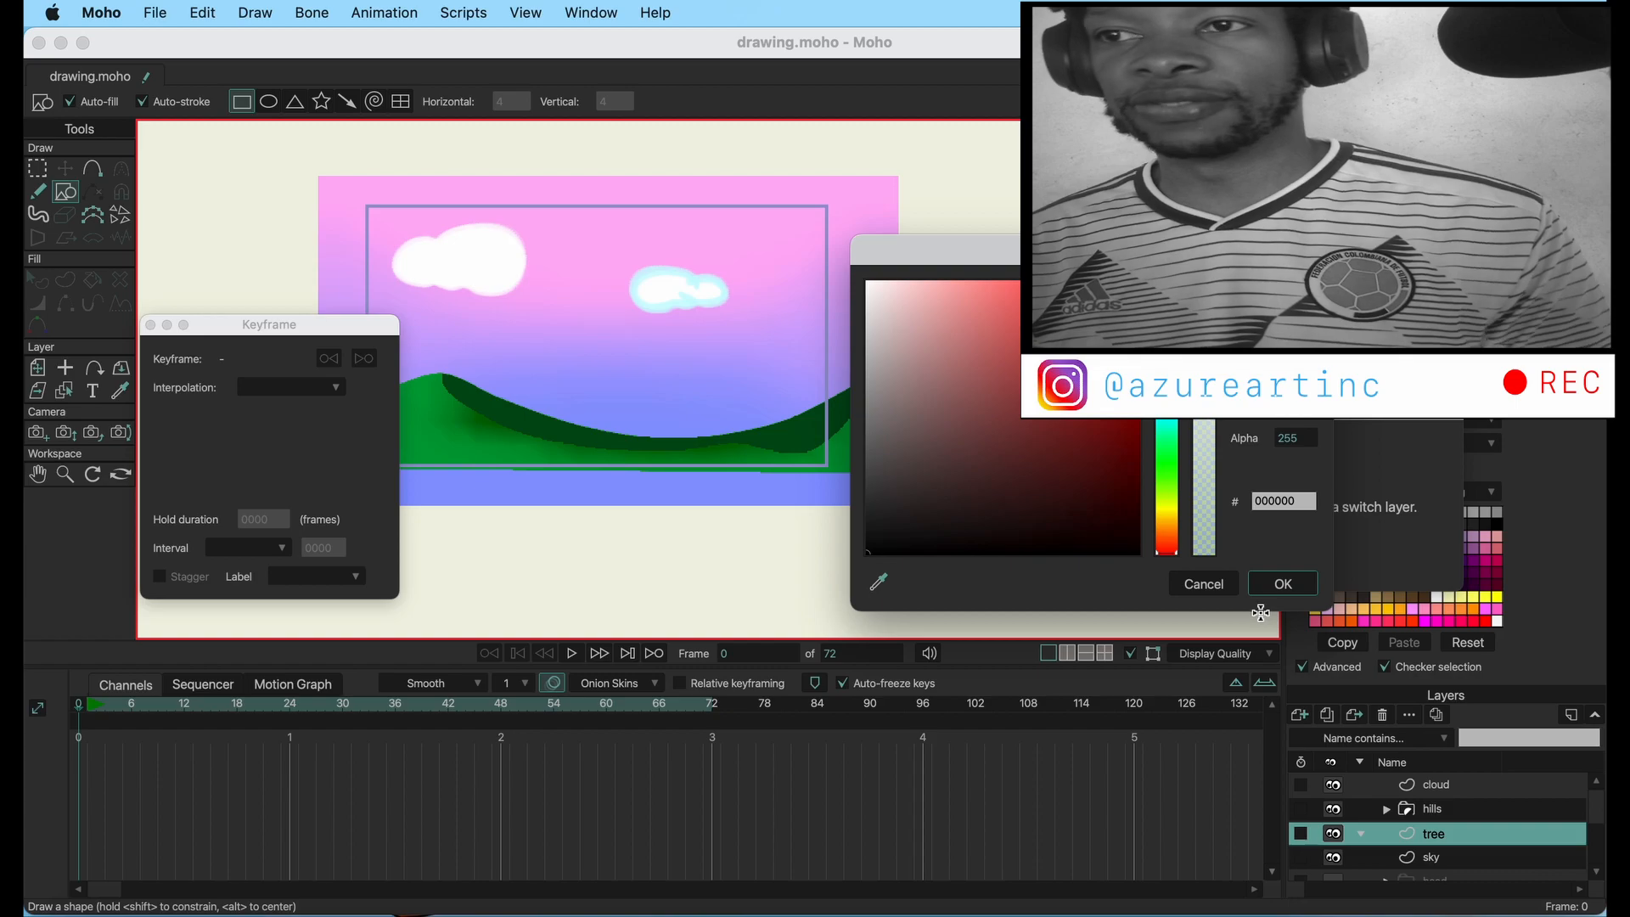
{"action": "left_click", "coordinate": [1283, 583]}
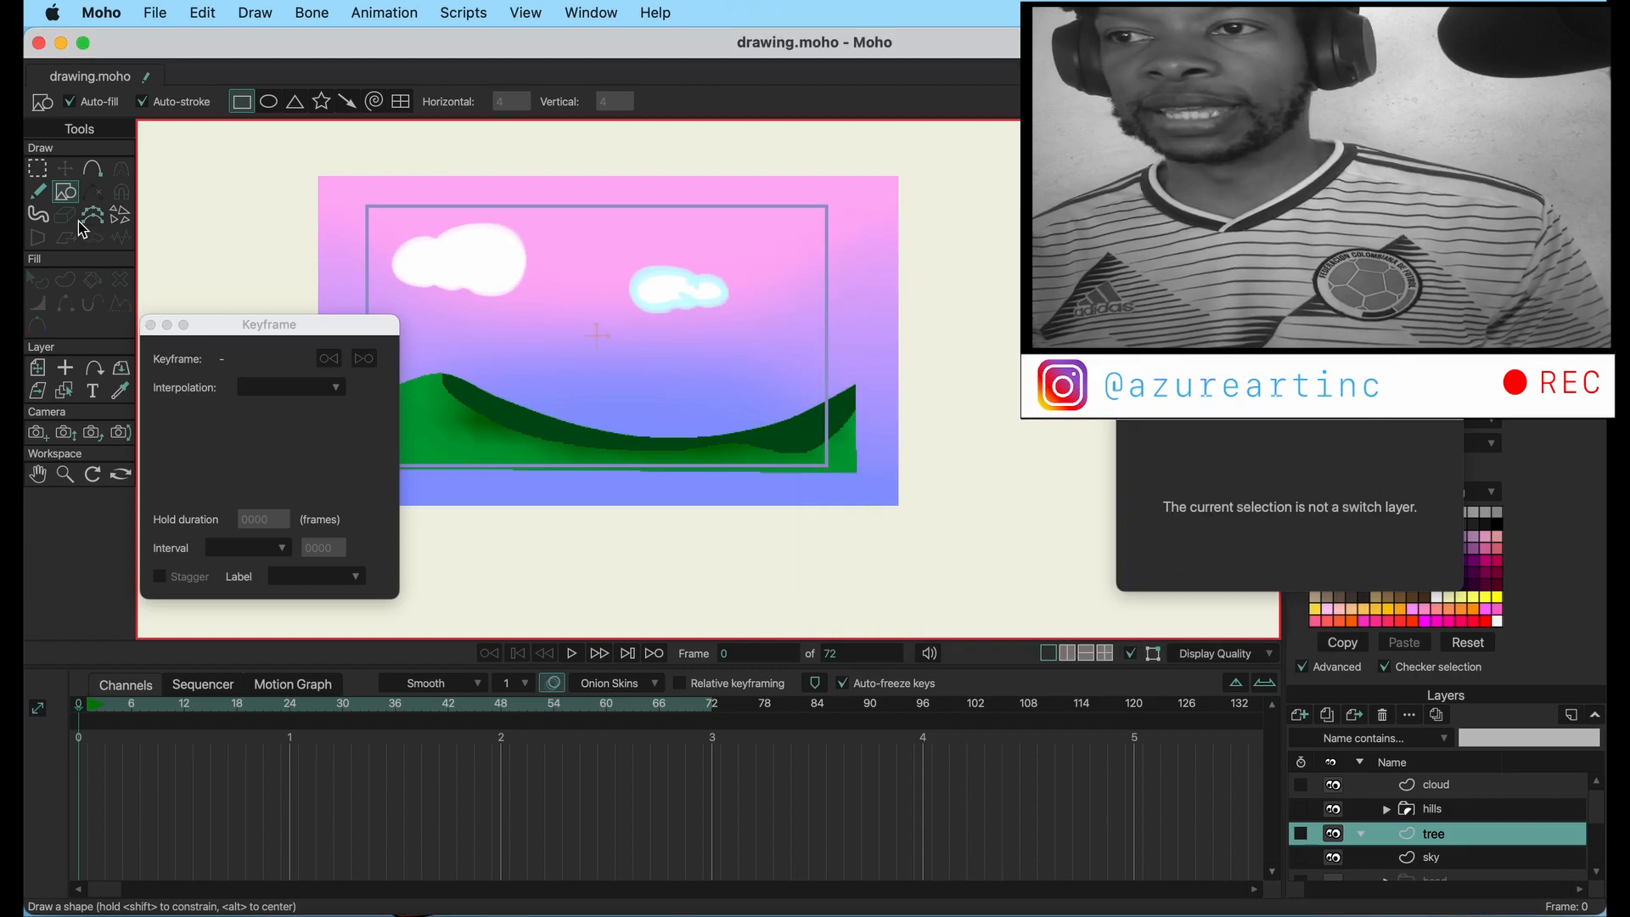
- Draw a closed tree outline with a forked trunk and spreading roots over the hills on the tree layer, and save the file
{"action": "scroll", "coordinate": [690, 420], "scroll_direction": "up", "scroll_amount": 5}
{"action": "left_click", "coordinate": [93, 168]}
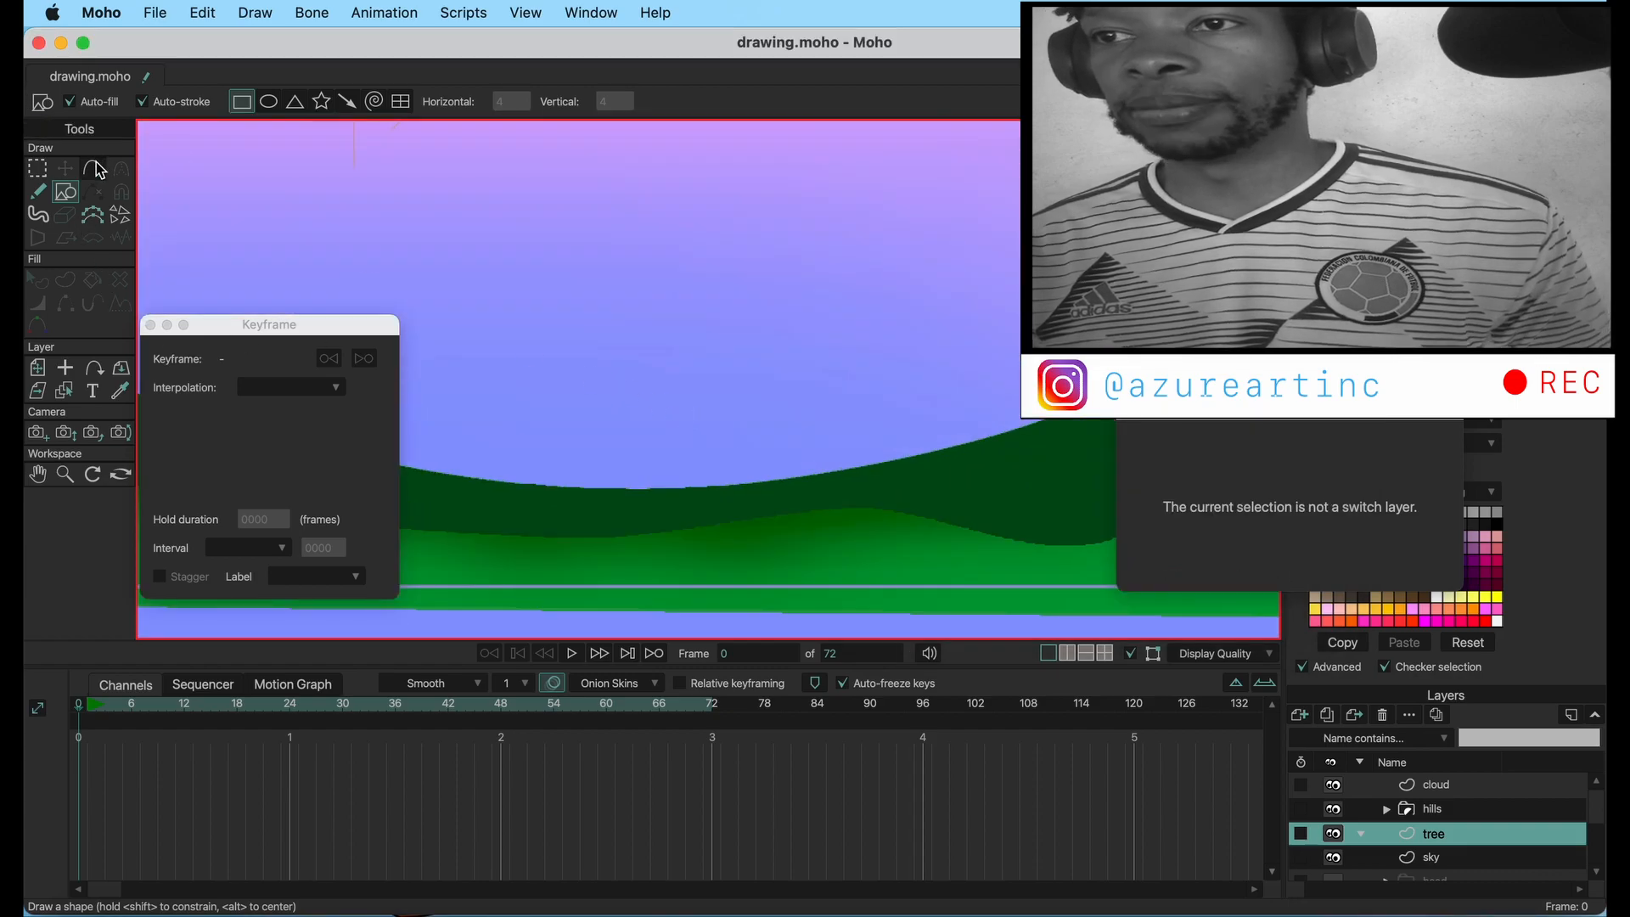
{"action": "mouse_move", "coordinate": [653, 520]}
{"action": "left_mouse_down"}
{"action": "mouse_move", "coordinate": [675, 427]}
{"action": "mouse_move", "coordinate": [637, 278]}
{"action": "mouse_move", "coordinate": [654, 295]}
{"action": "mouse_move", "coordinate": [650, 259]}
{"action": "left_mouse_up"}
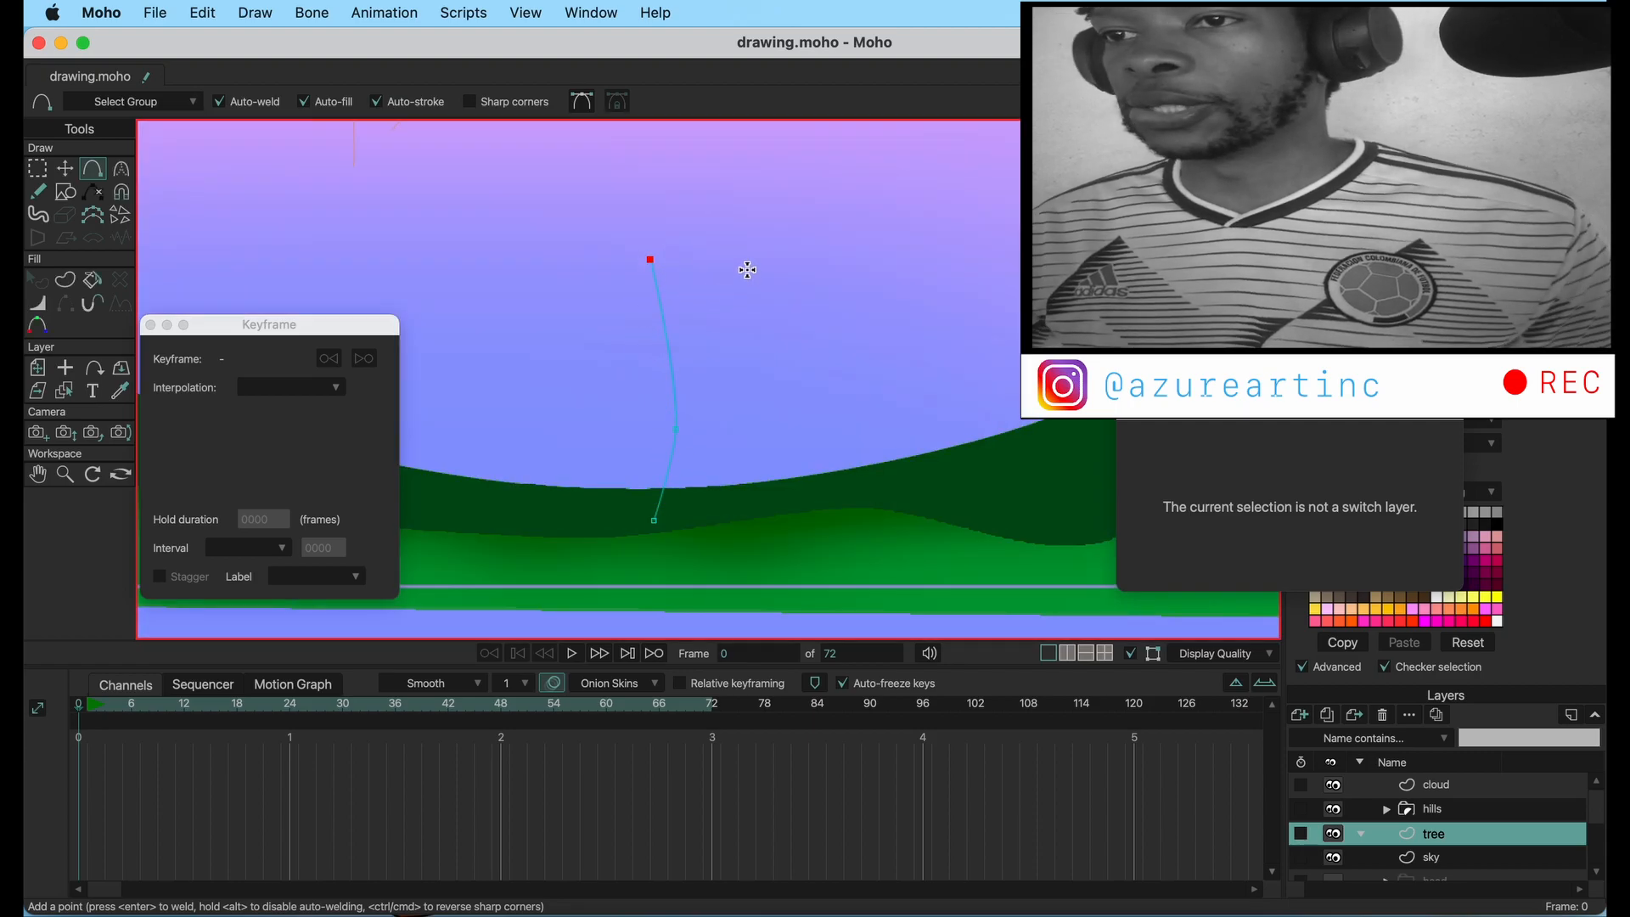
{"action": "scroll", "coordinate": [700, 273], "scroll_direction": "up", "scroll_amount": 5}
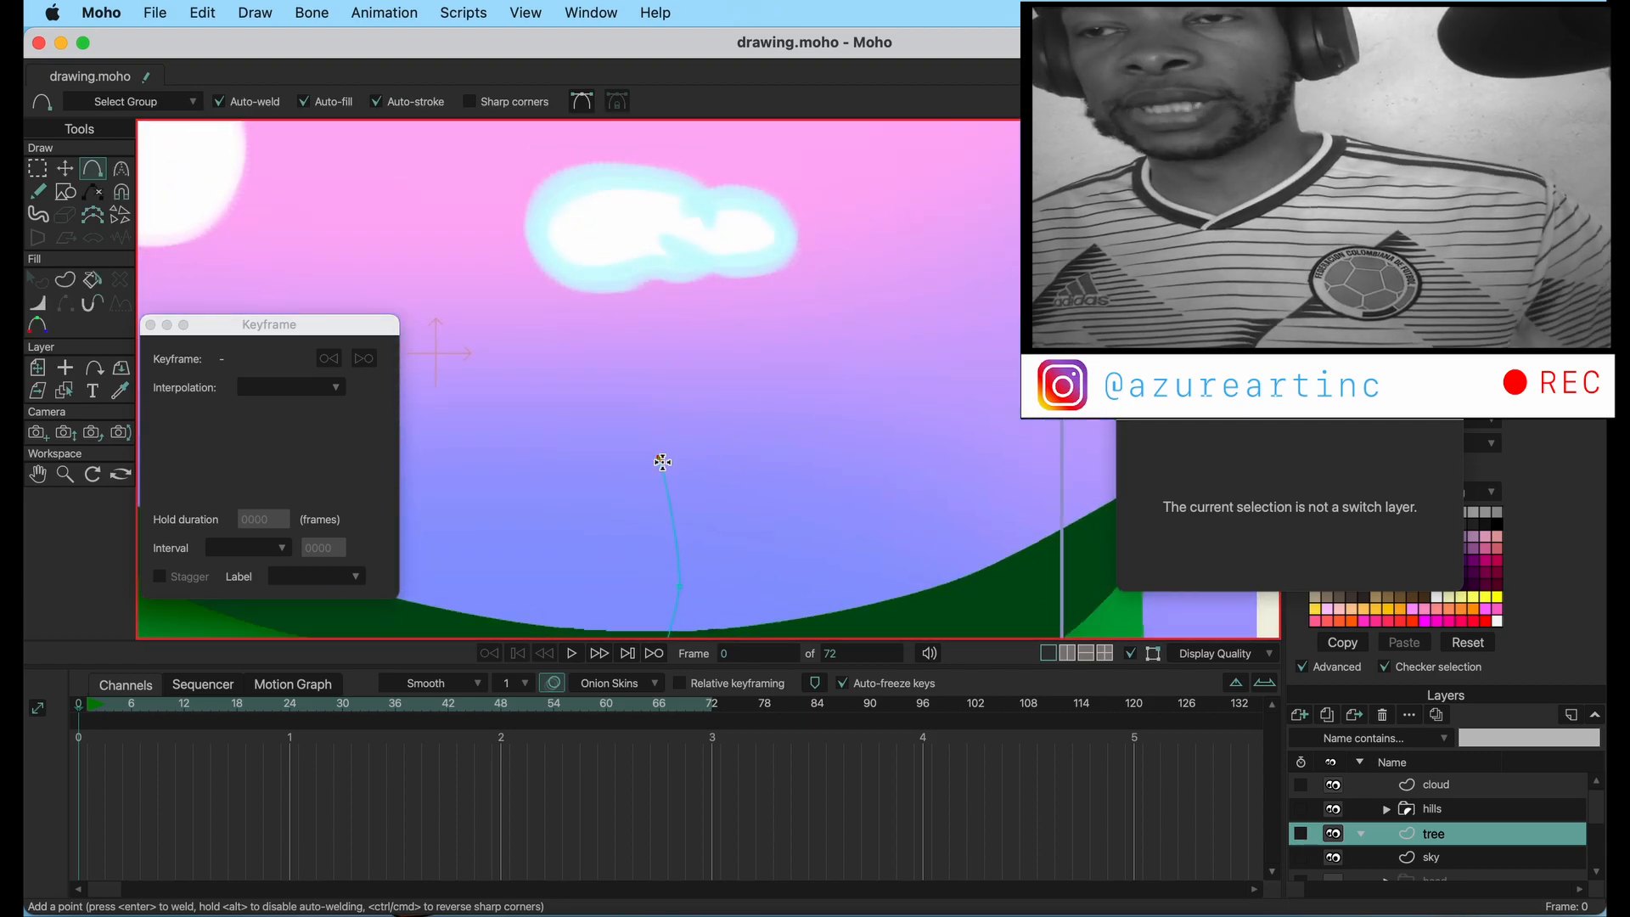
{"action": "left_click_drag", "start_coordinate": [659, 459], "coordinate": [654, 393]}
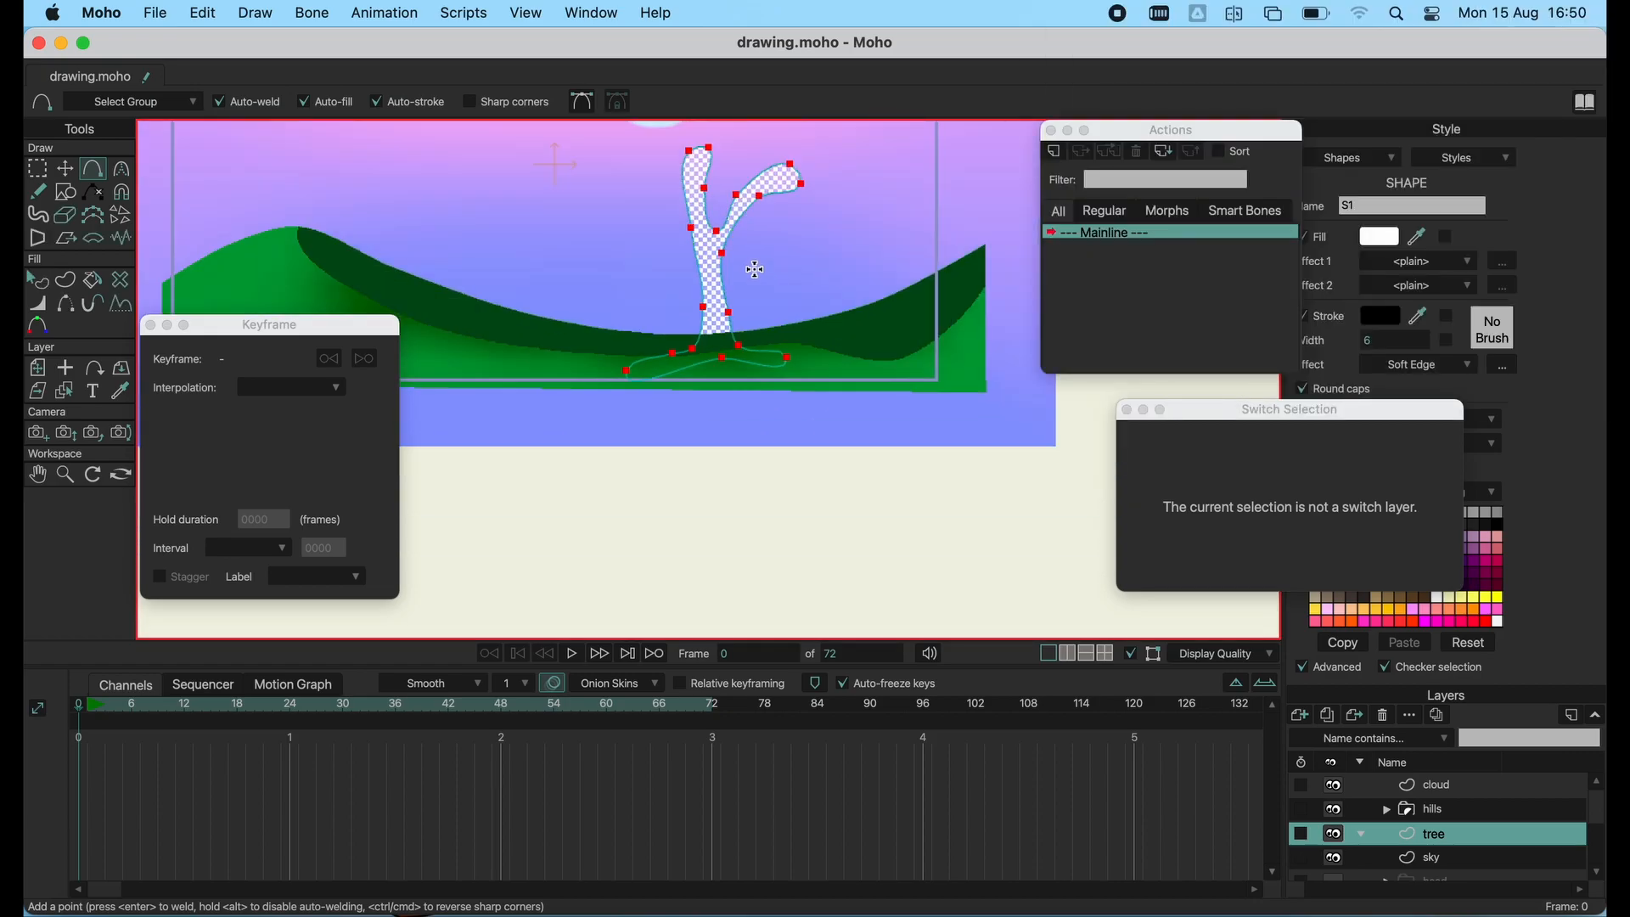
{"action": "key", "text": "super+s"}
- Turn all the tree's points into sharp corners with curvature 0, and fill the tree shape with dark brown
{"action": "left_click", "coordinate": [117, 176]}
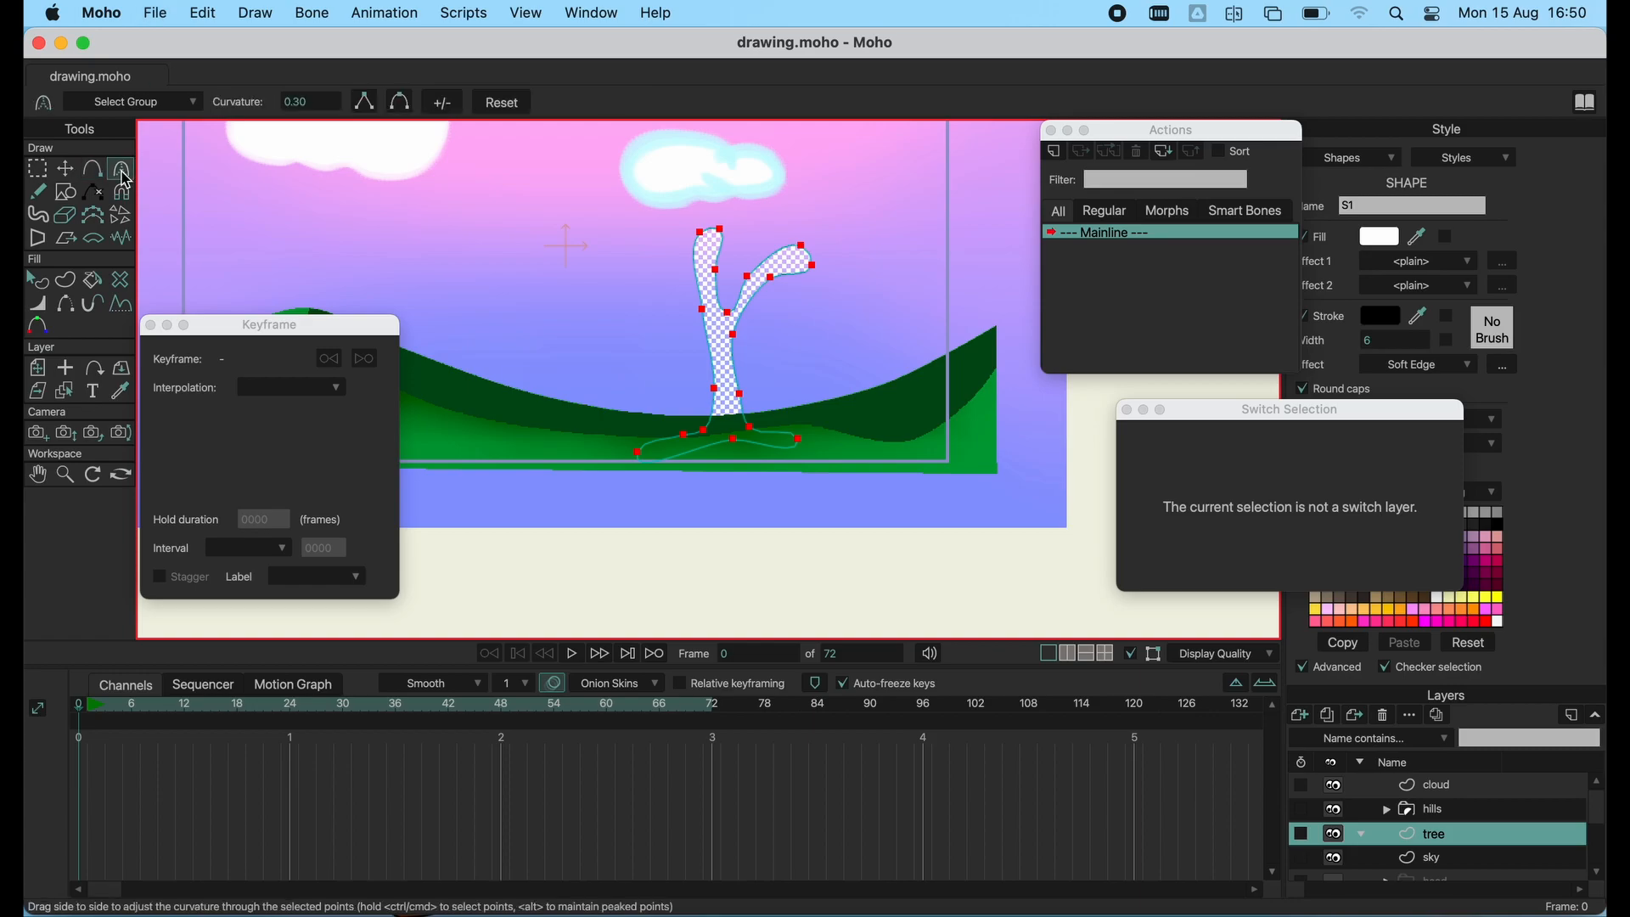
{"action": "left_click", "coordinate": [364, 102]}
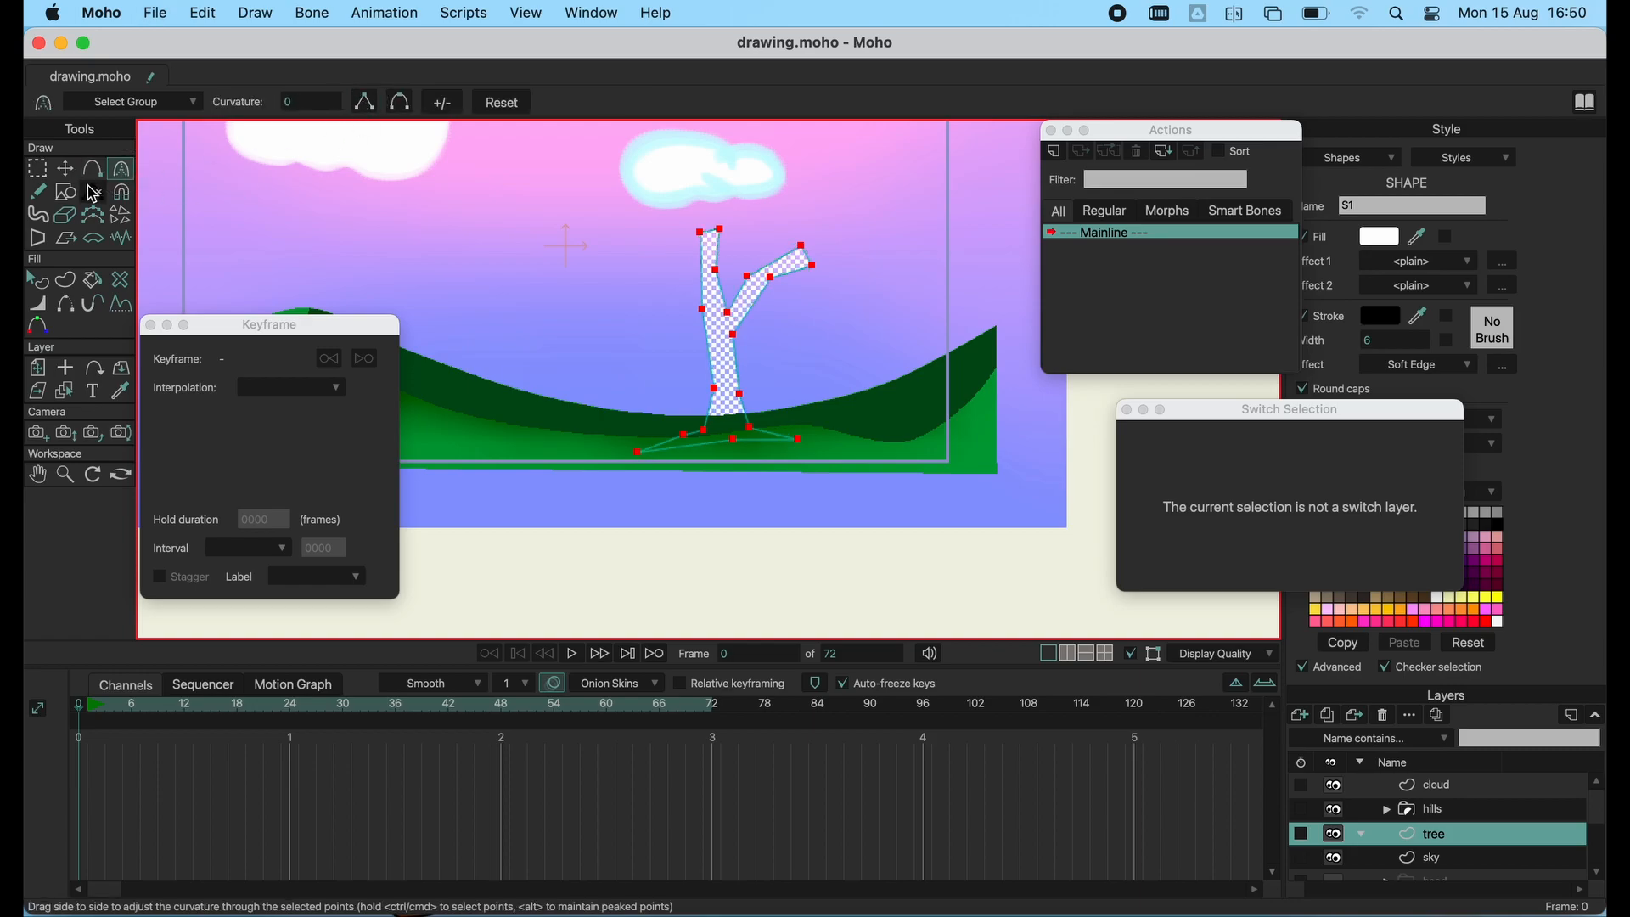
{"action": "left_click", "coordinate": [37, 282]}
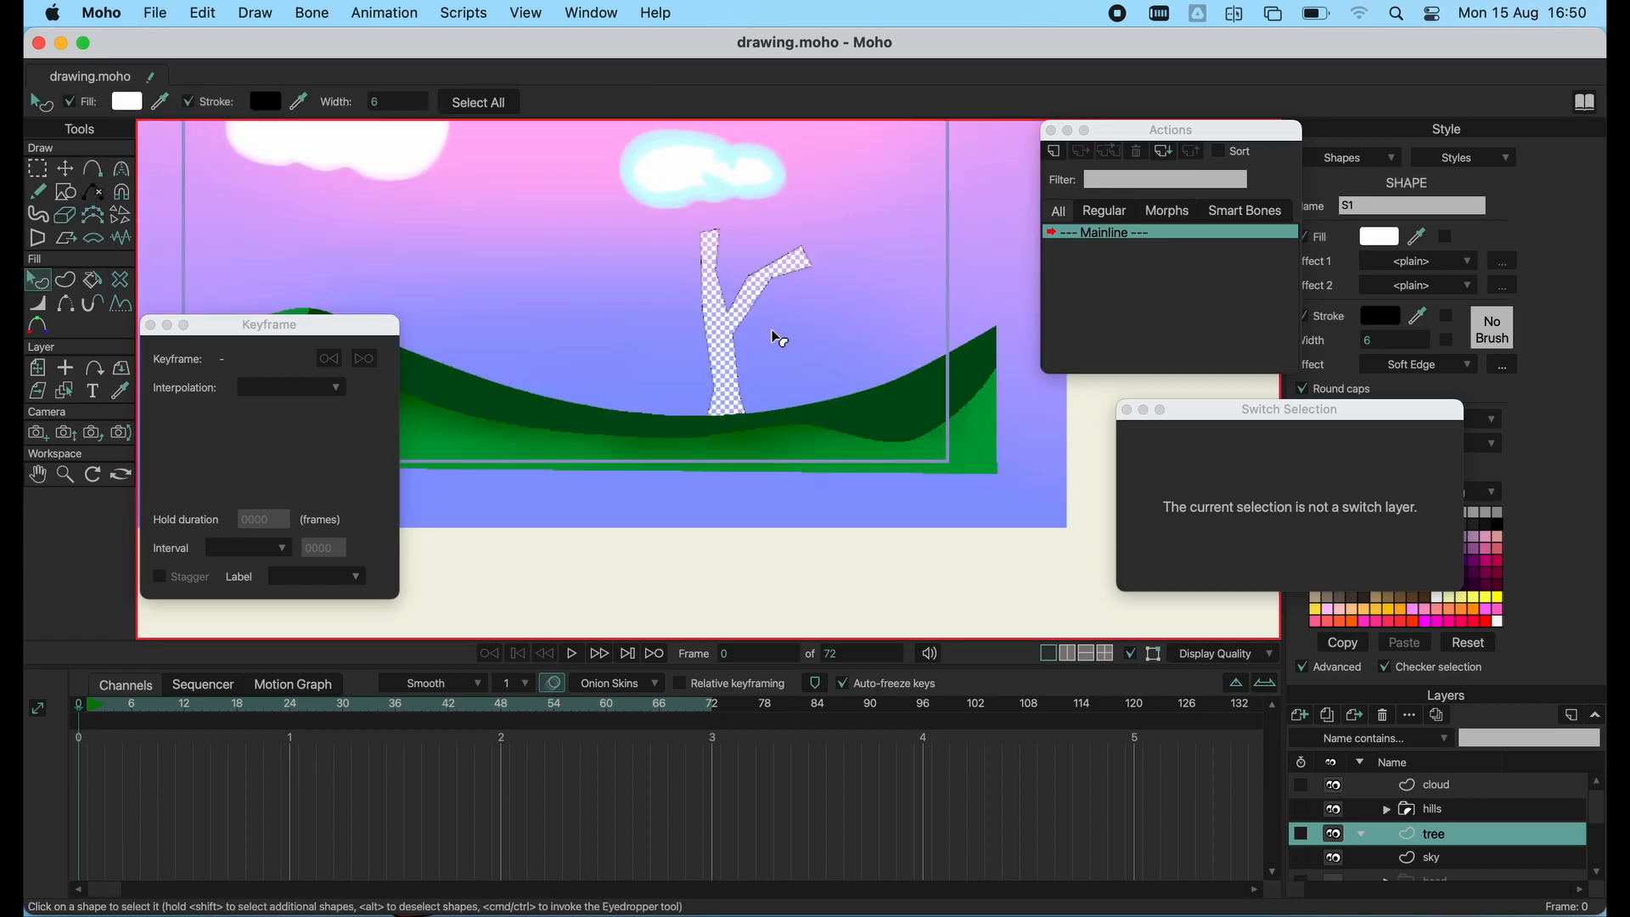
{"action": "left_click_drag", "start_coordinate": [1393, 414], "coordinate": [1303, 331]}
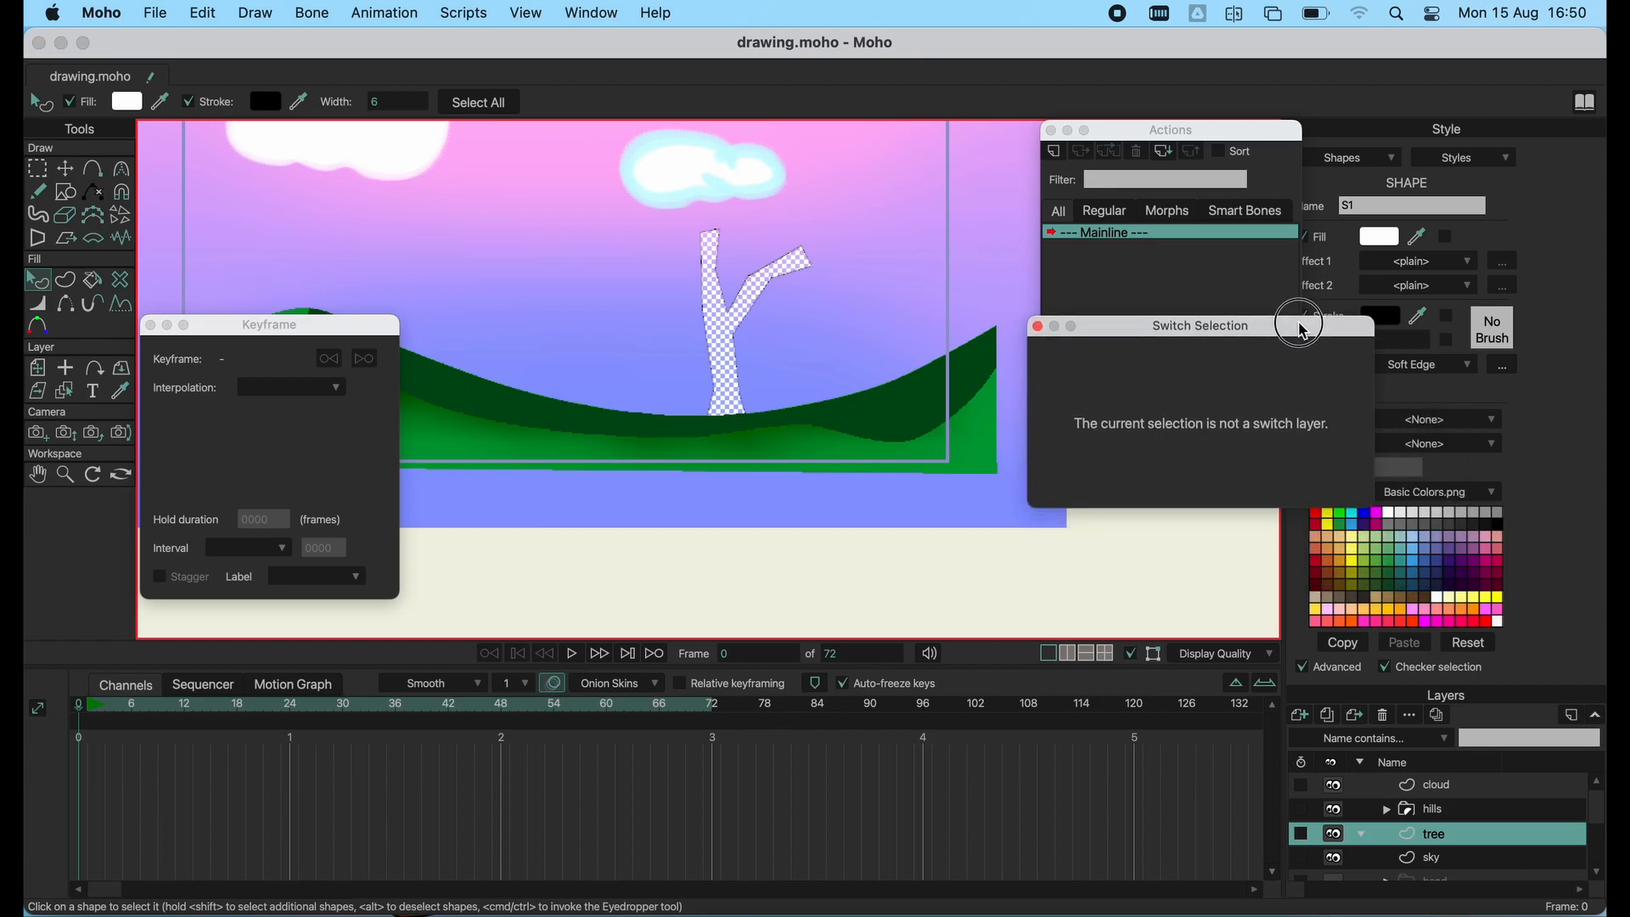
{"action": "left_click", "coordinate": [1434, 604]}
{"action": "left_click", "coordinate": [818, 323]}
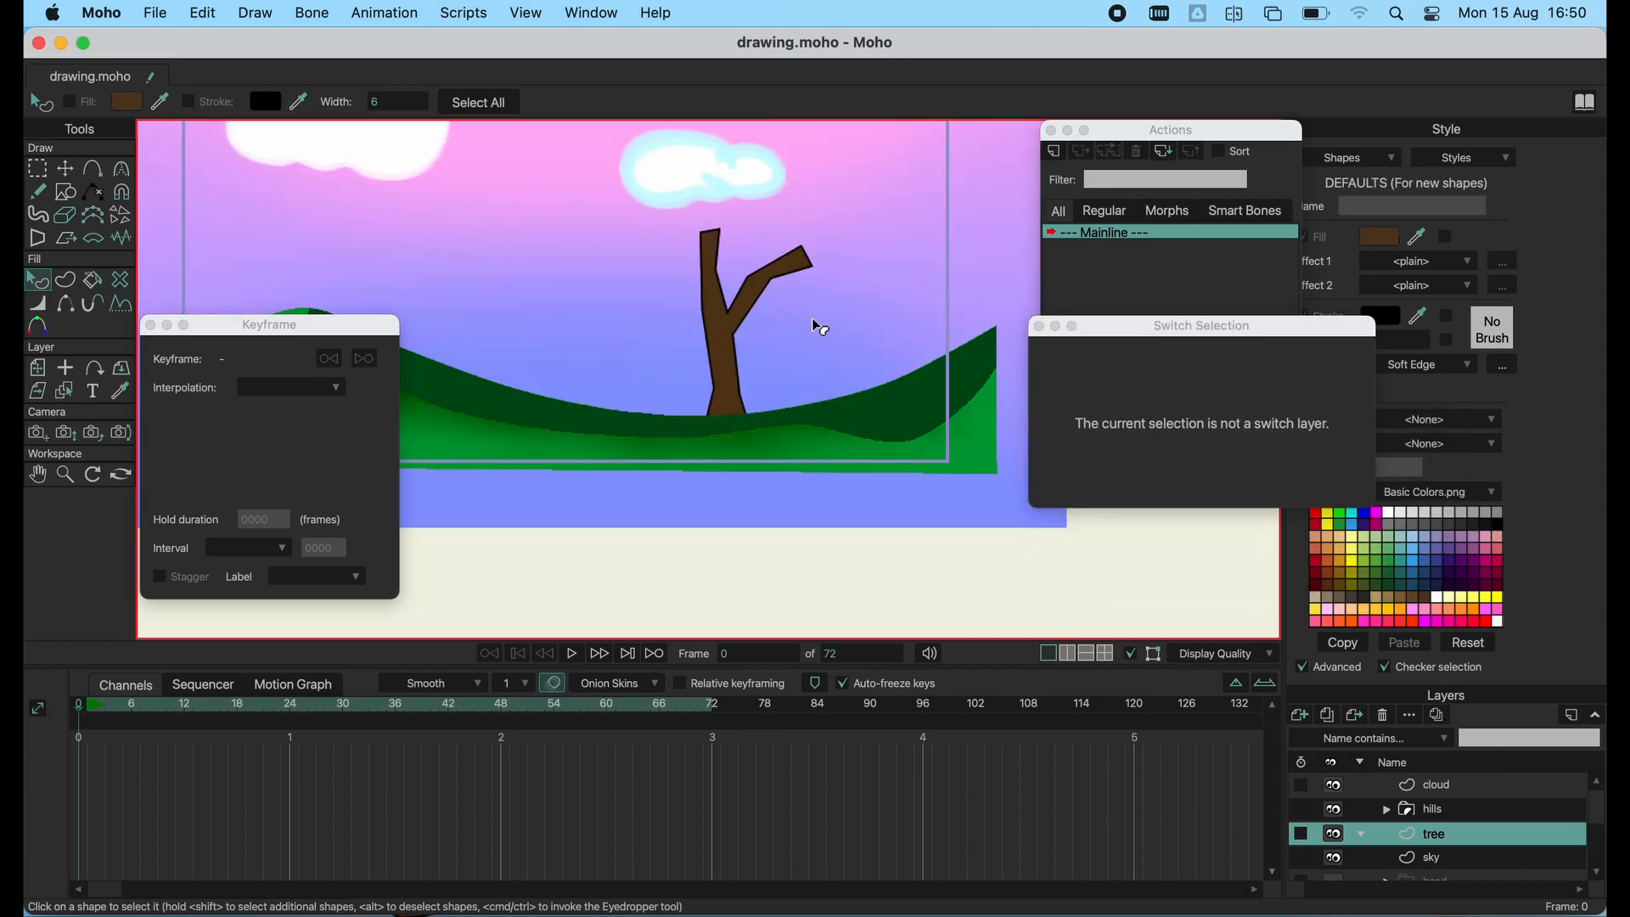
- Try to thin the tree's outline by adjusting the line width of its points
{"action": "scroll", "coordinate": [817, 320], "scroll_direction": "up", "scroll_amount": 1}
{"action": "scroll", "coordinate": [789, 320], "scroll_direction": "up", "scroll_amount": 1}
{"action": "left_click", "coordinate": [714, 316]}
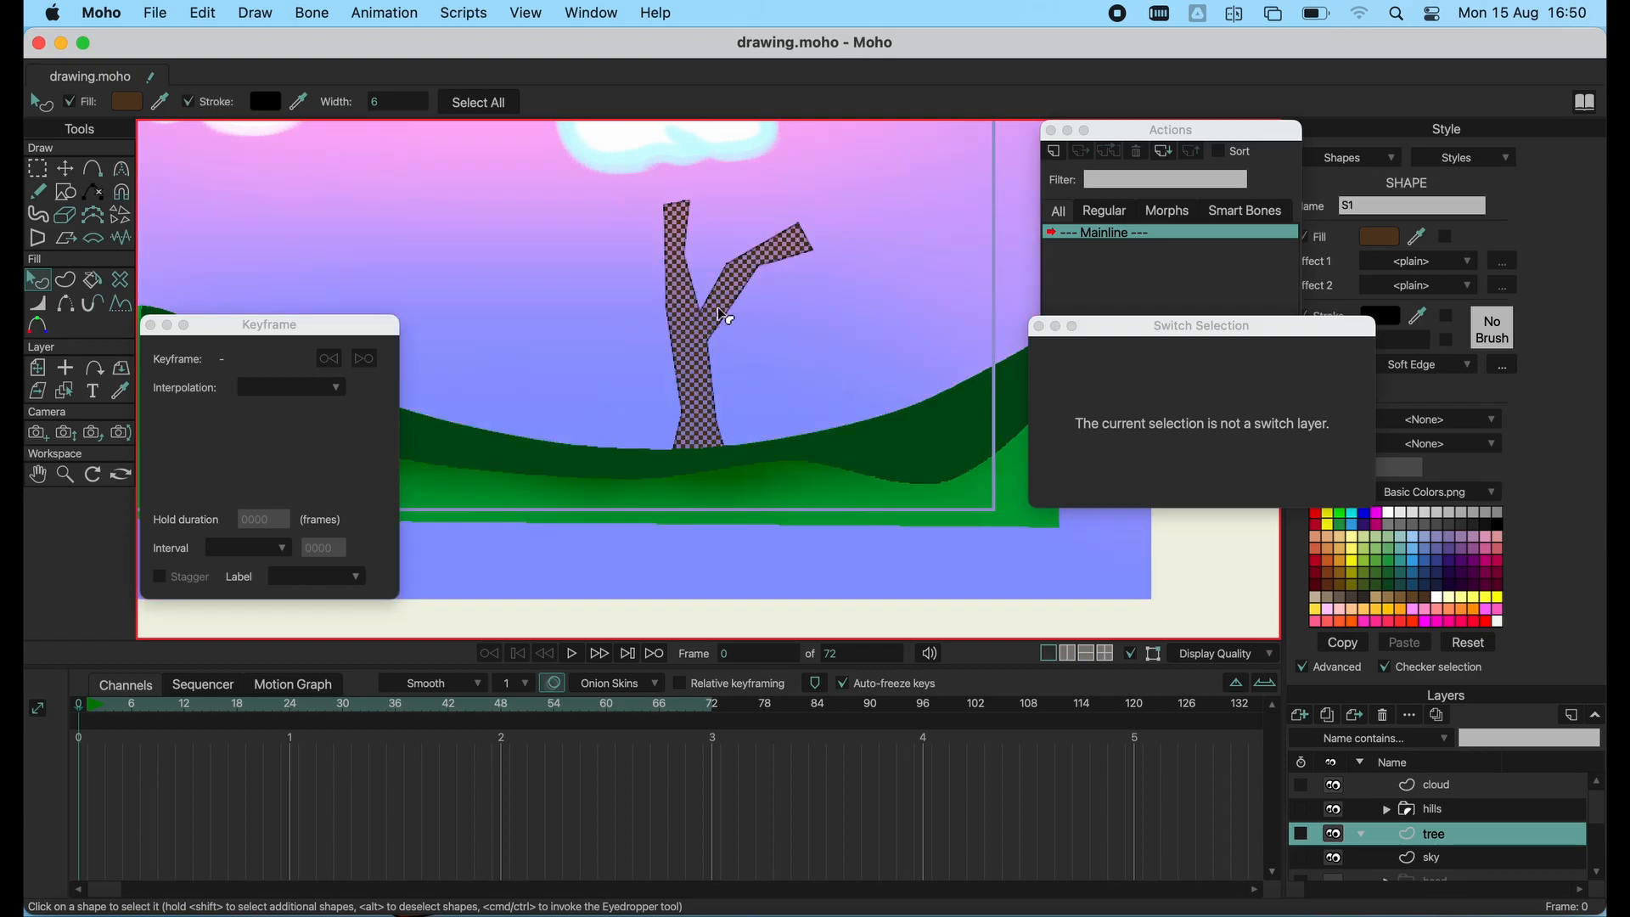
{"action": "scroll", "coordinate": [764, 308], "scroll_direction": "up", "scroll_amount": 1}
{"action": "left_click", "coordinate": [41, 305]}
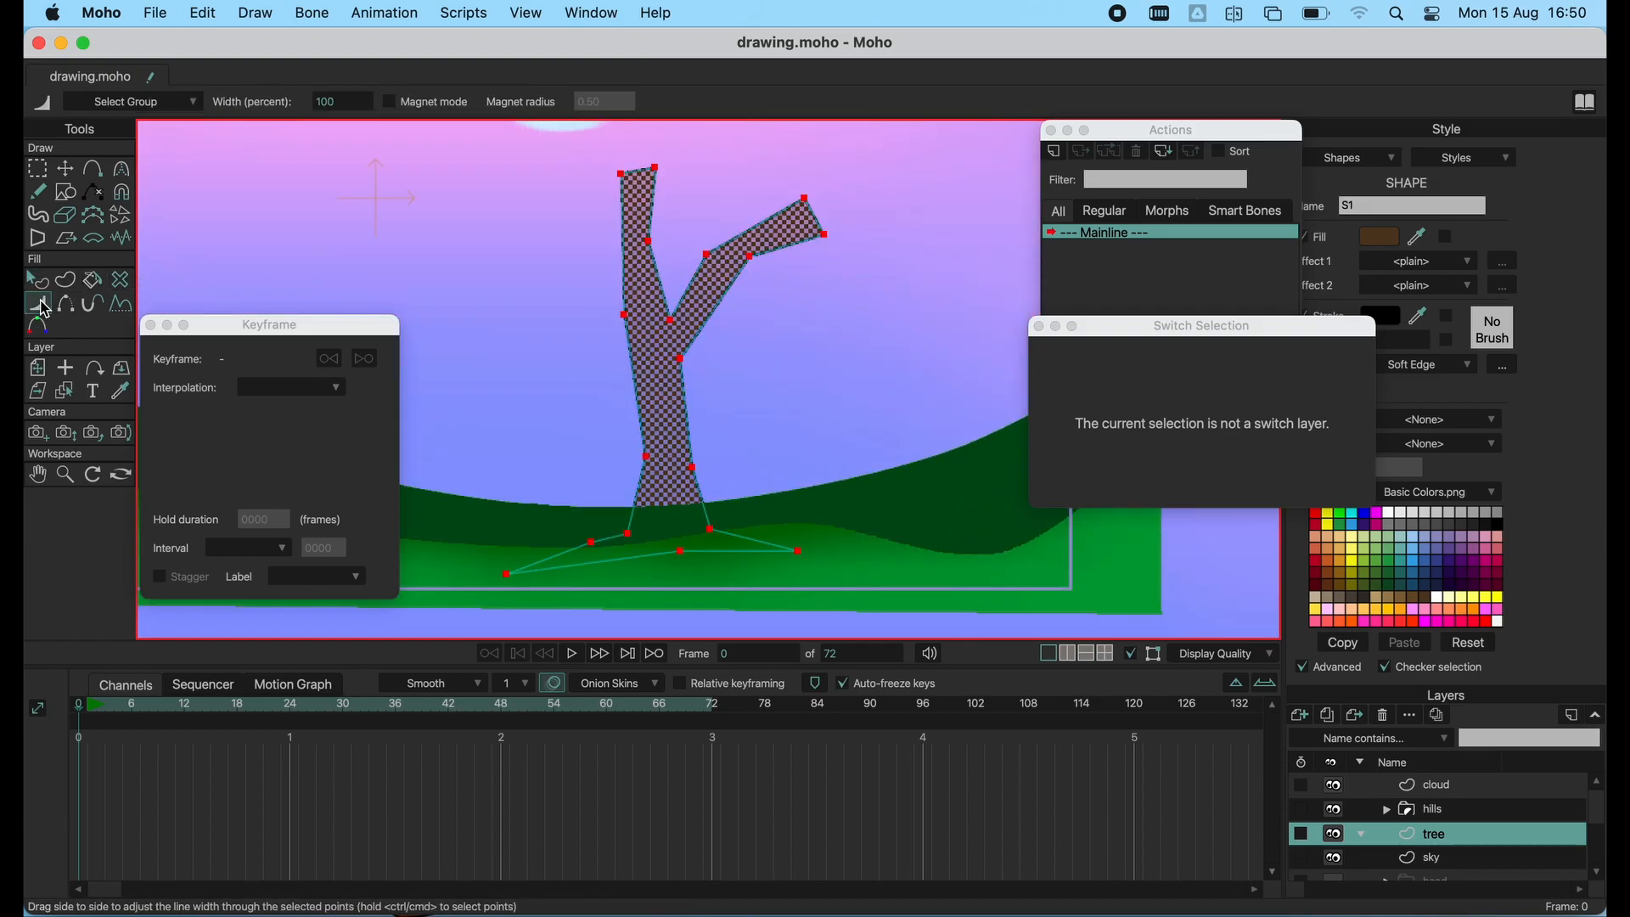
{"action": "left_click_drag", "start_coordinate": [728, 375], "coordinate": [714, 382]}
{"action": "left_click", "coordinate": [39, 281]}
{"action": "left_click", "coordinate": [65, 368]}
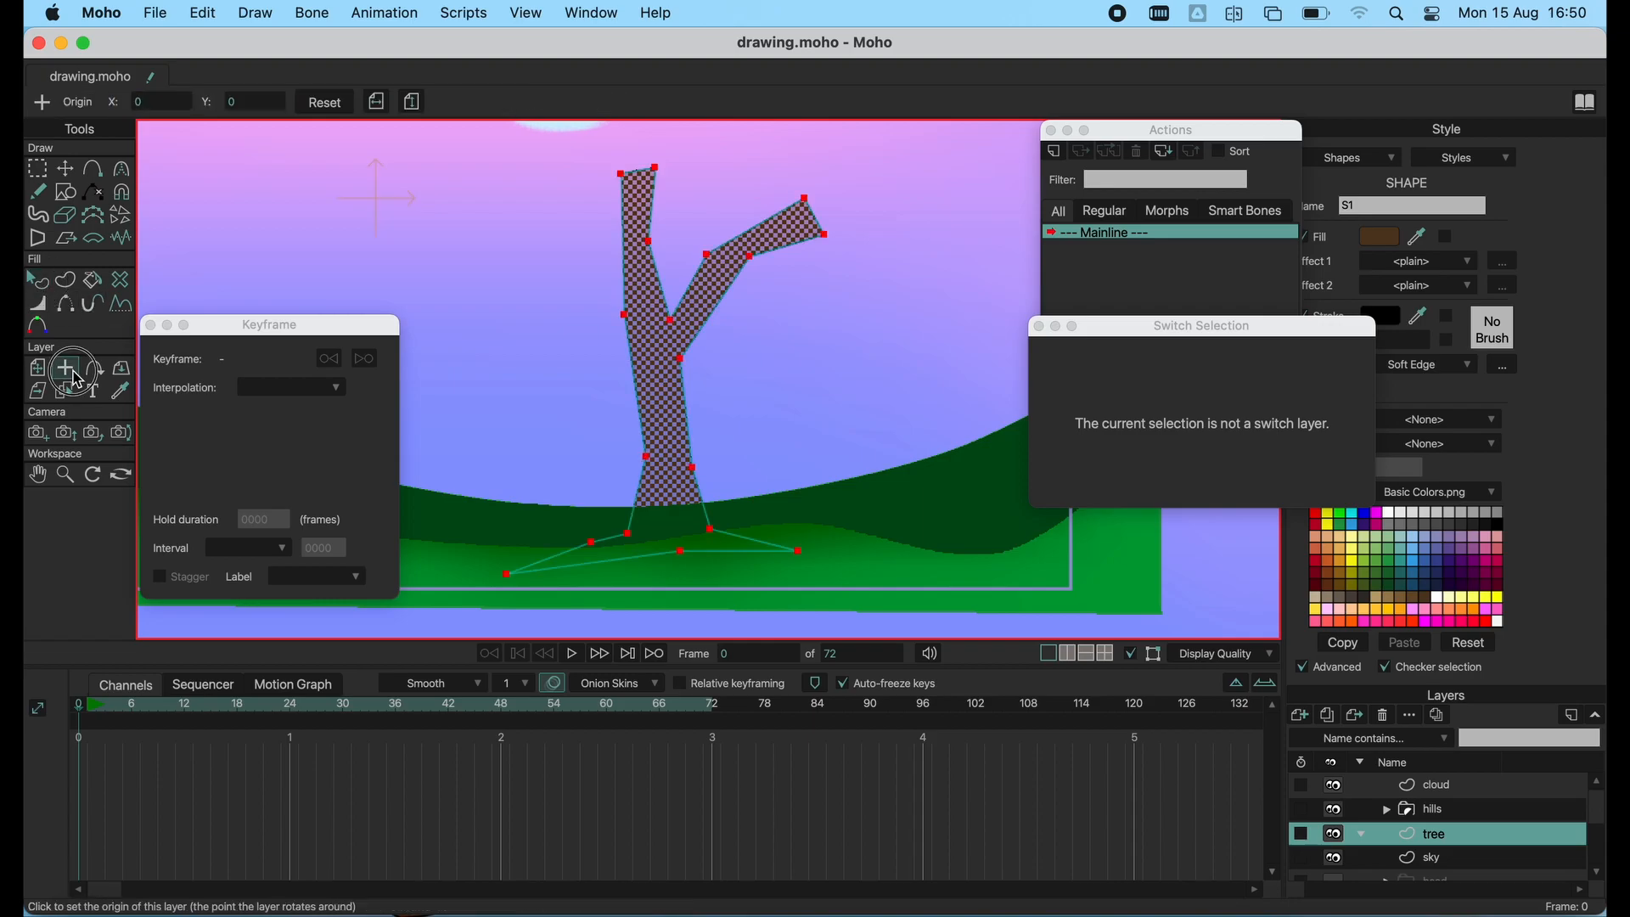
{"action": "left_click", "coordinate": [37, 280]}
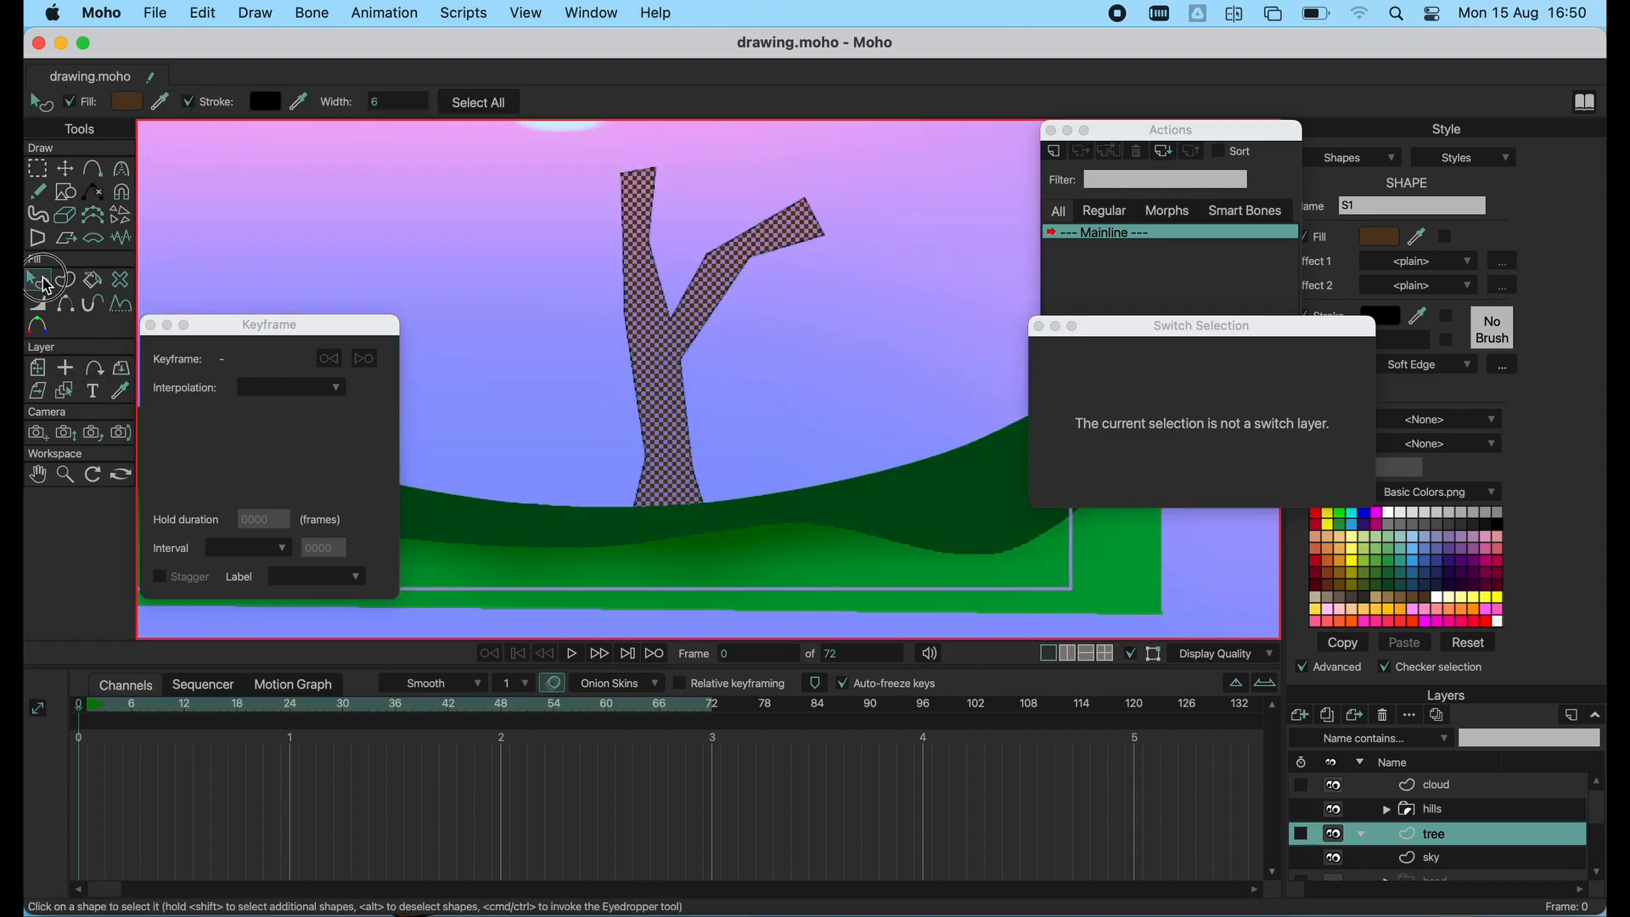
- Move the tree layer above the hills group and scale the tree down to a small size in the valley
{"action": "left_click", "coordinate": [65, 171]}
{"action": "left_click_drag", "start_coordinate": [1445, 840], "coordinate": [1442, 806]}
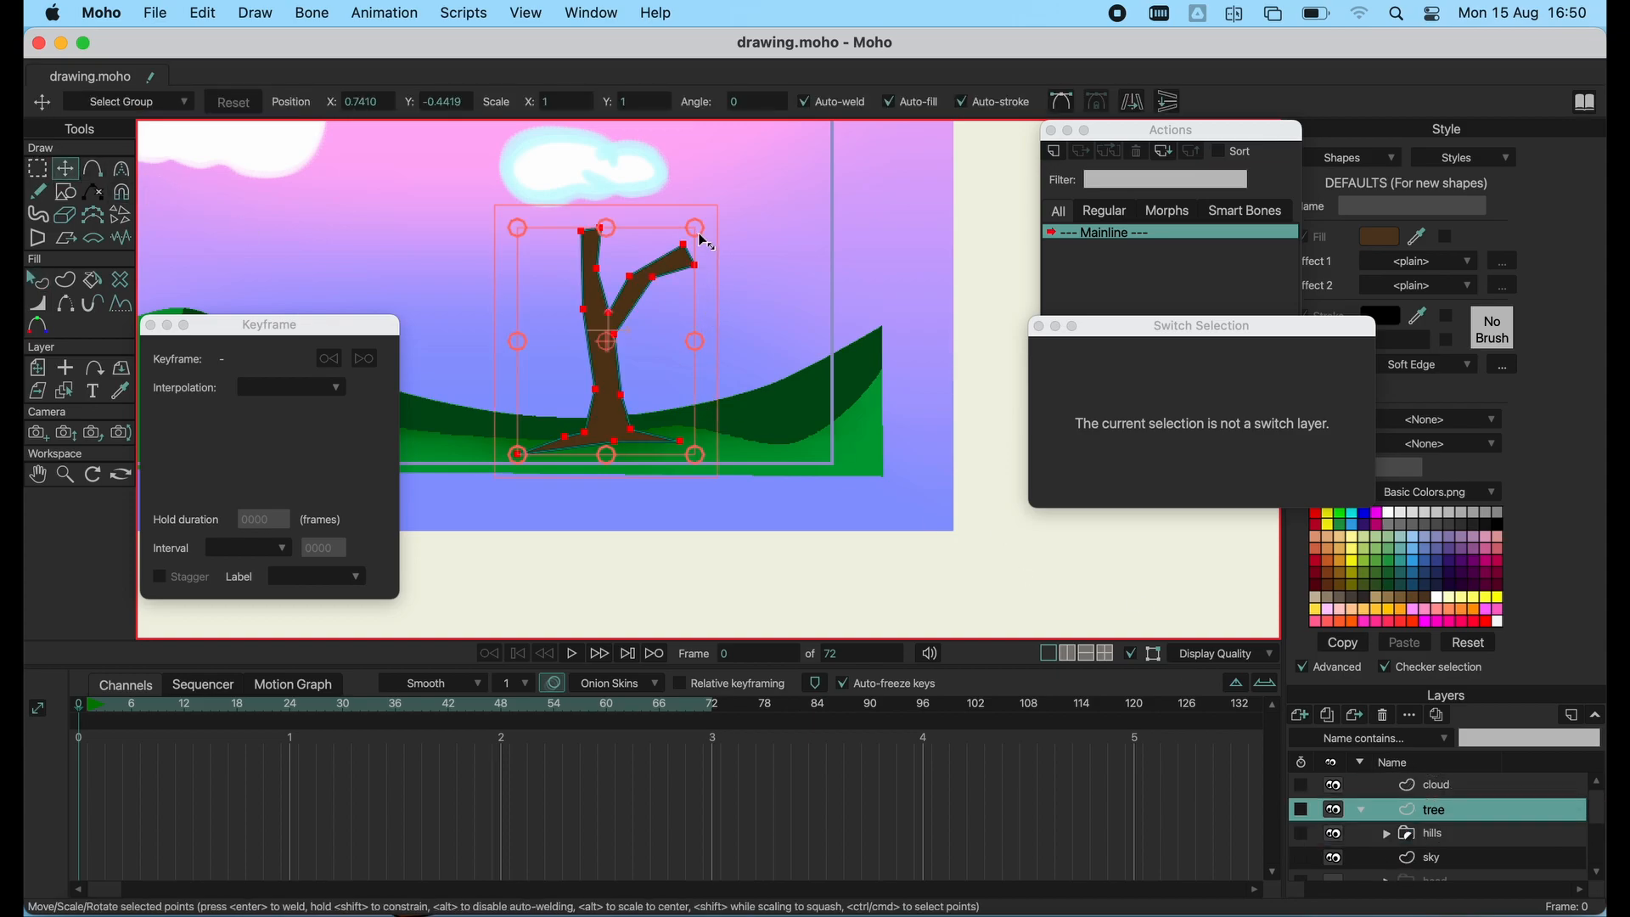
{"action": "left_click_drag", "start_coordinate": [698, 230], "coordinate": [636, 387]}
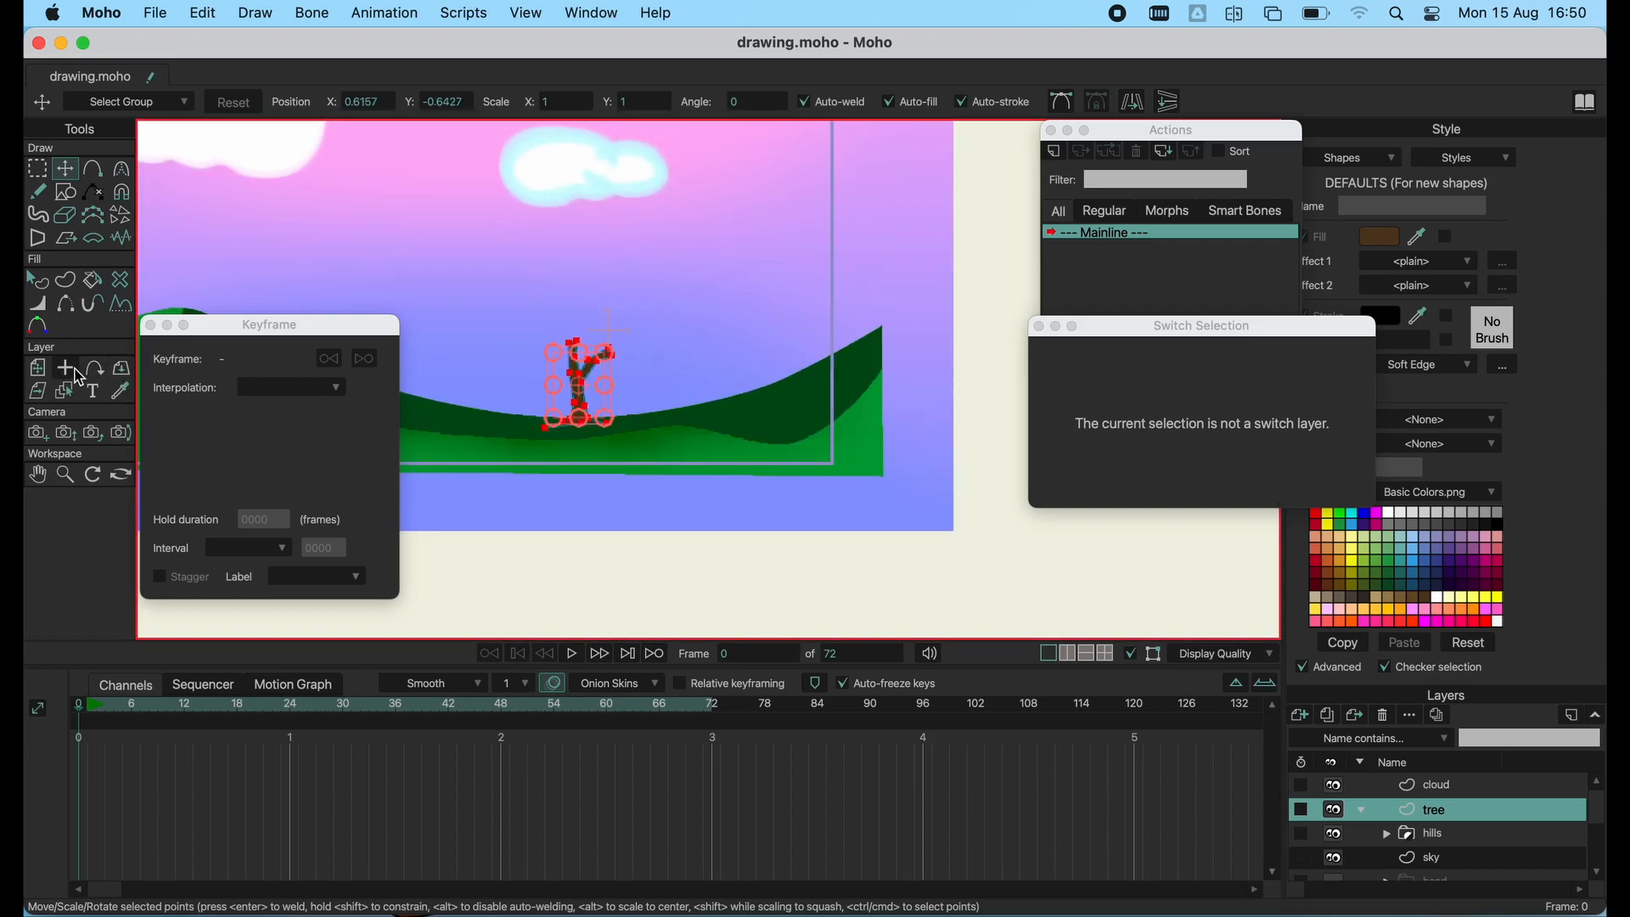
- Set the tree layer's origin in the middle of the trunk, at about X 0.6180, Y -0.6640
{"action": "left_click", "coordinate": [99, 376]}
{"action": "left_click", "coordinate": [581, 389]}
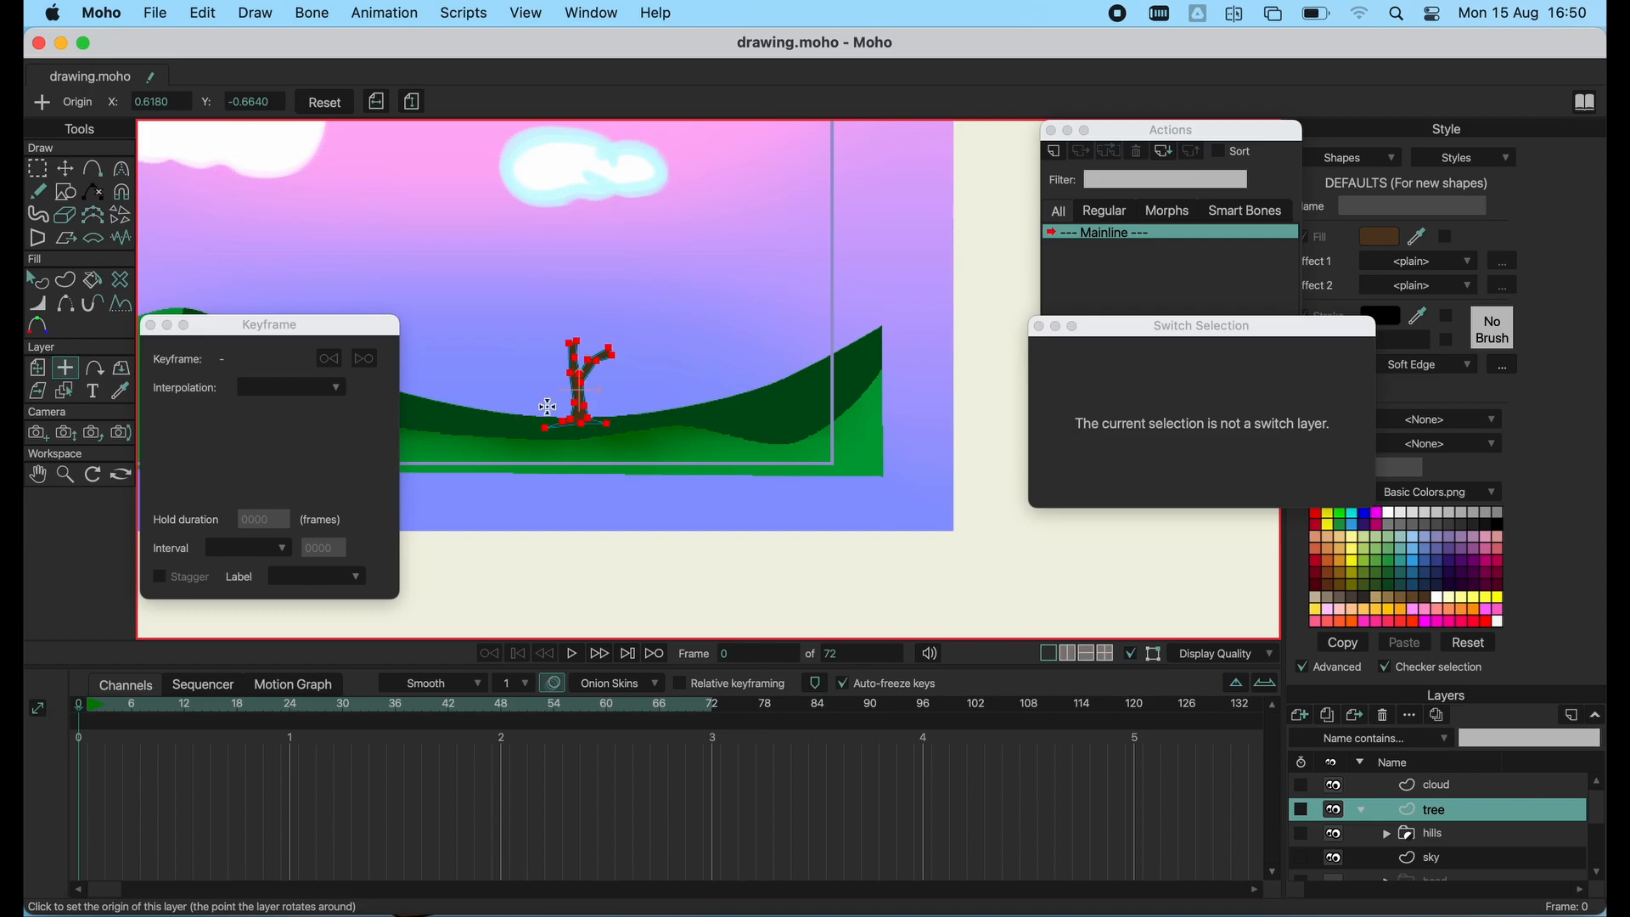
{"action": "left_click", "coordinate": [43, 368]}
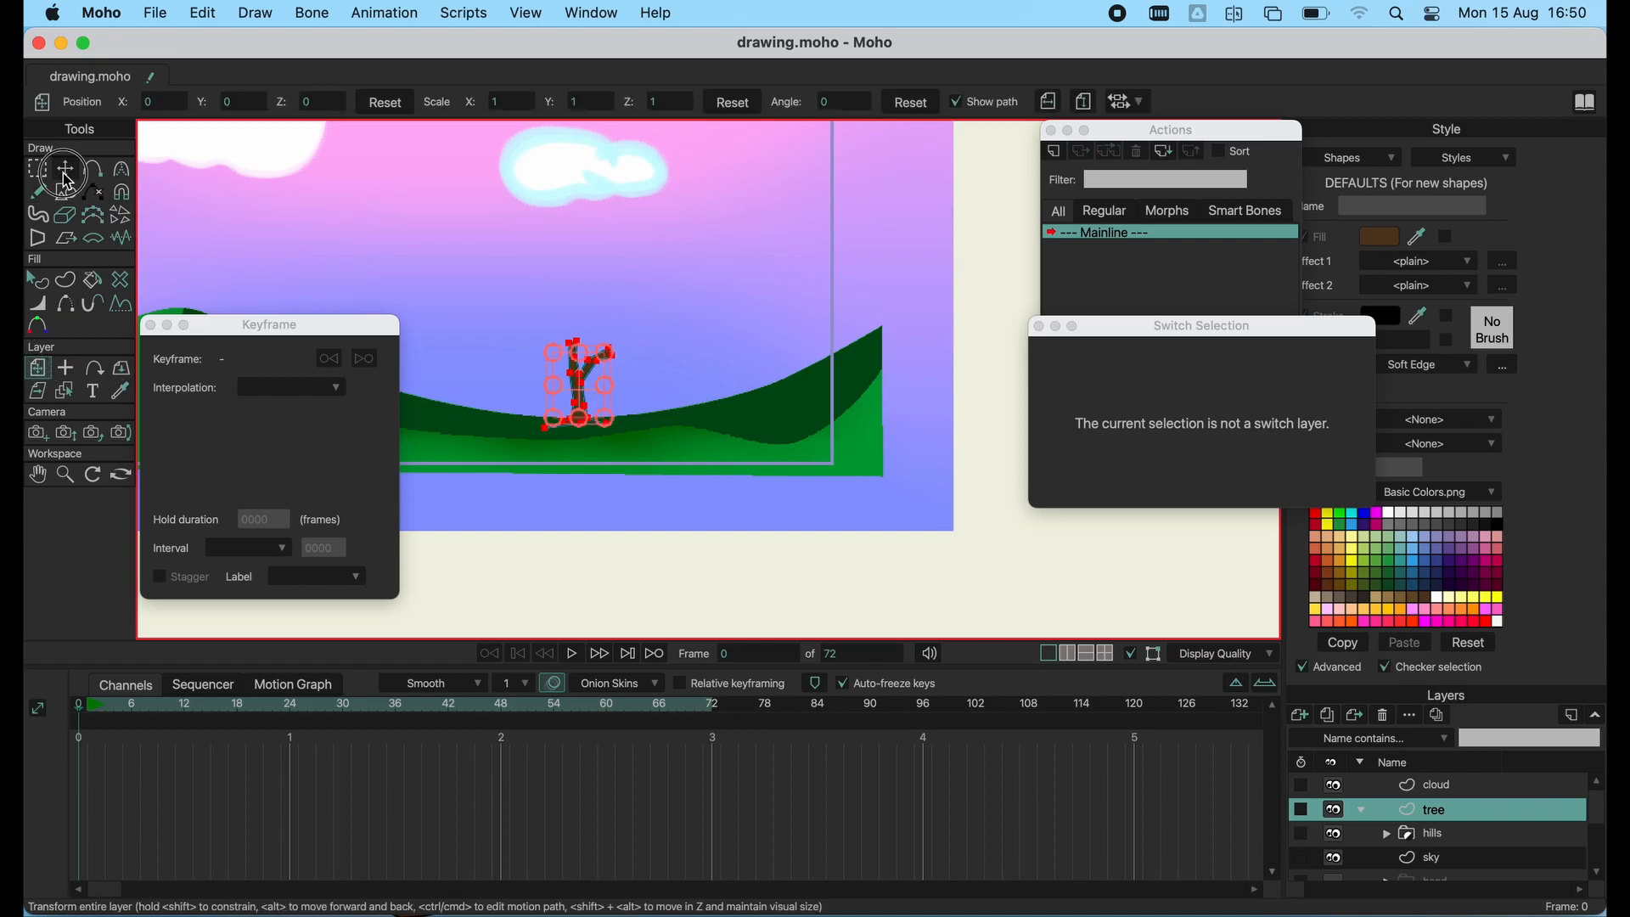
{"action": "left_click", "coordinate": [66, 169]}
- Thin the tree's outline by reducing the line width at all of its points
{"action": "scroll", "coordinate": [601, 373], "scroll_direction": "up", "scroll_amount": 4}
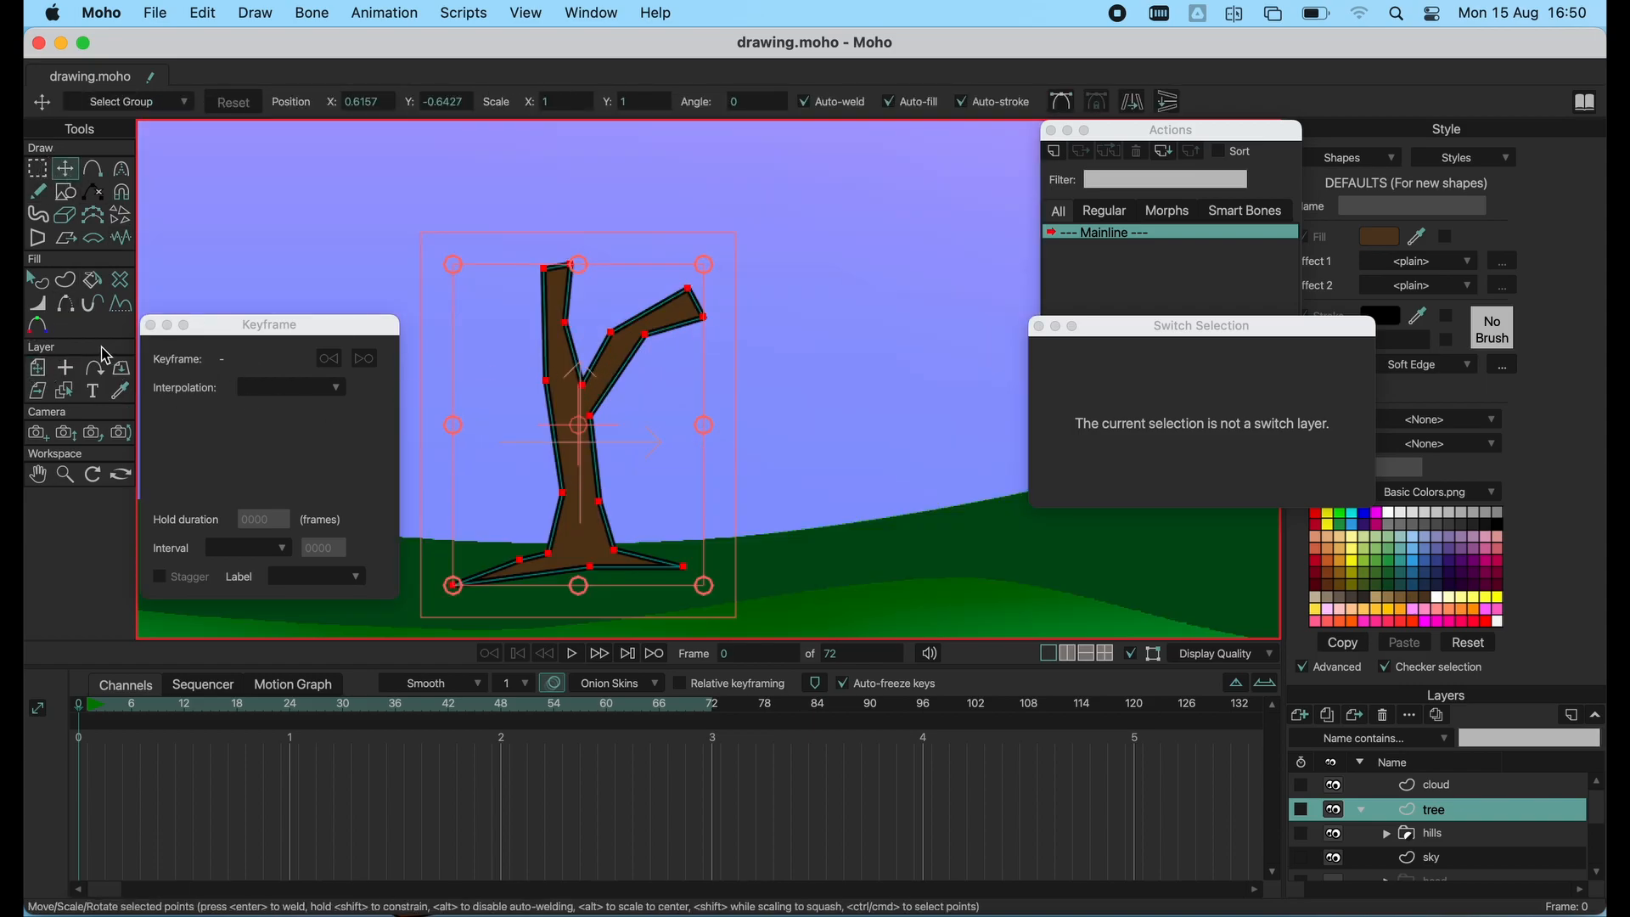
{"action": "left_click", "coordinate": [38, 304]}
{"action": "left_click_drag", "start_coordinate": [556, 458], "coordinate": [543, 458]}
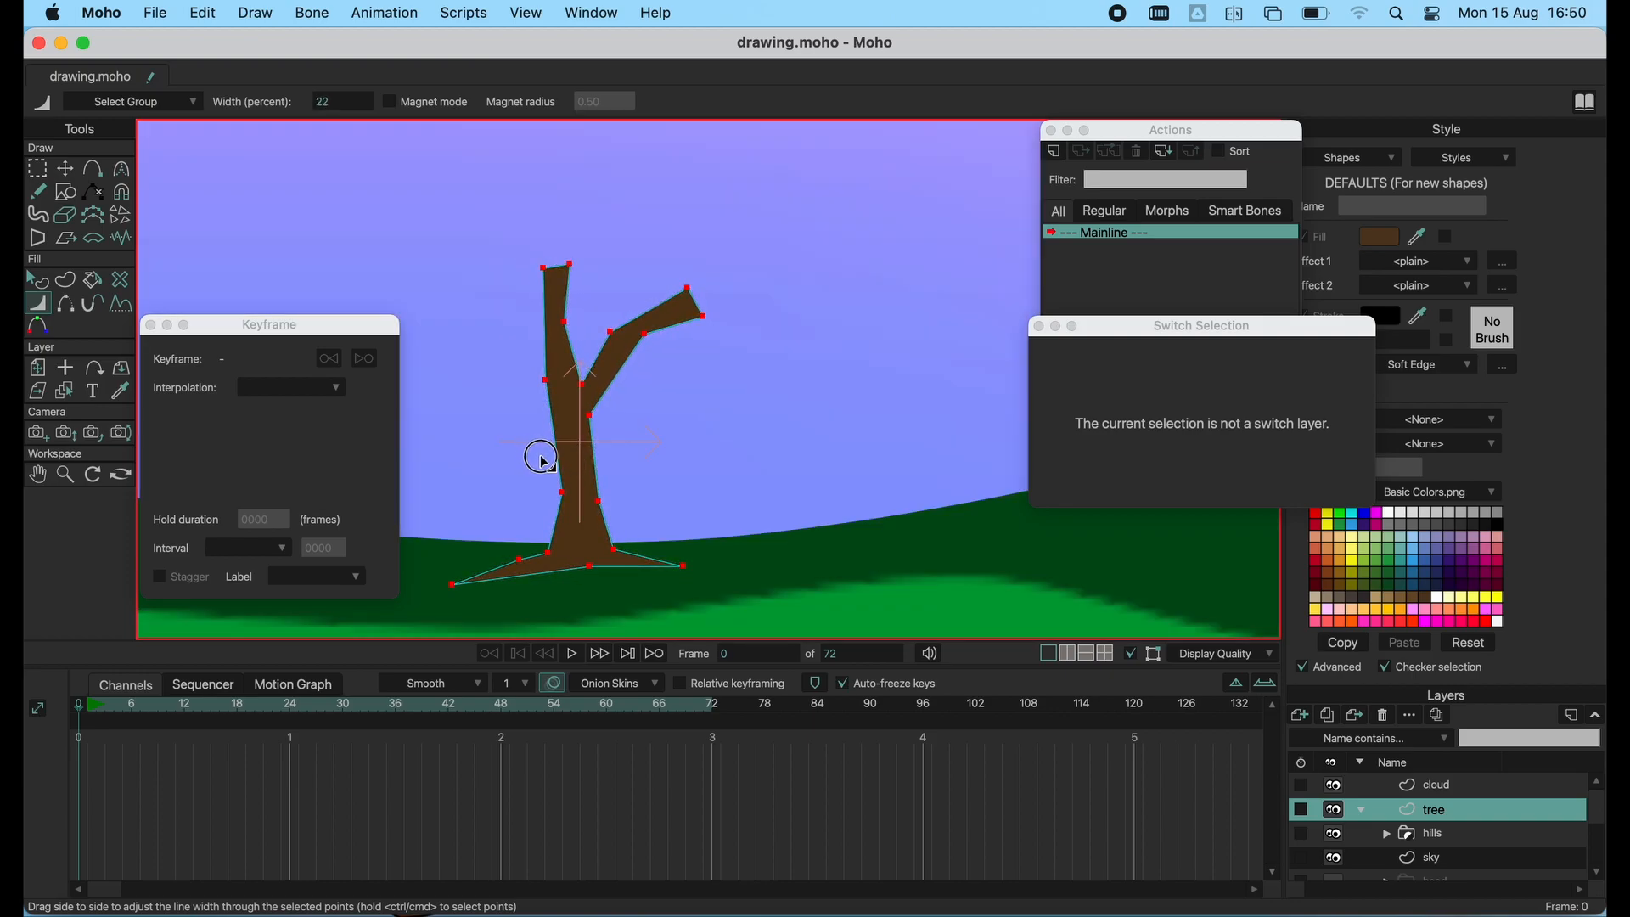
{"action": "left_click", "coordinate": [38, 280]}
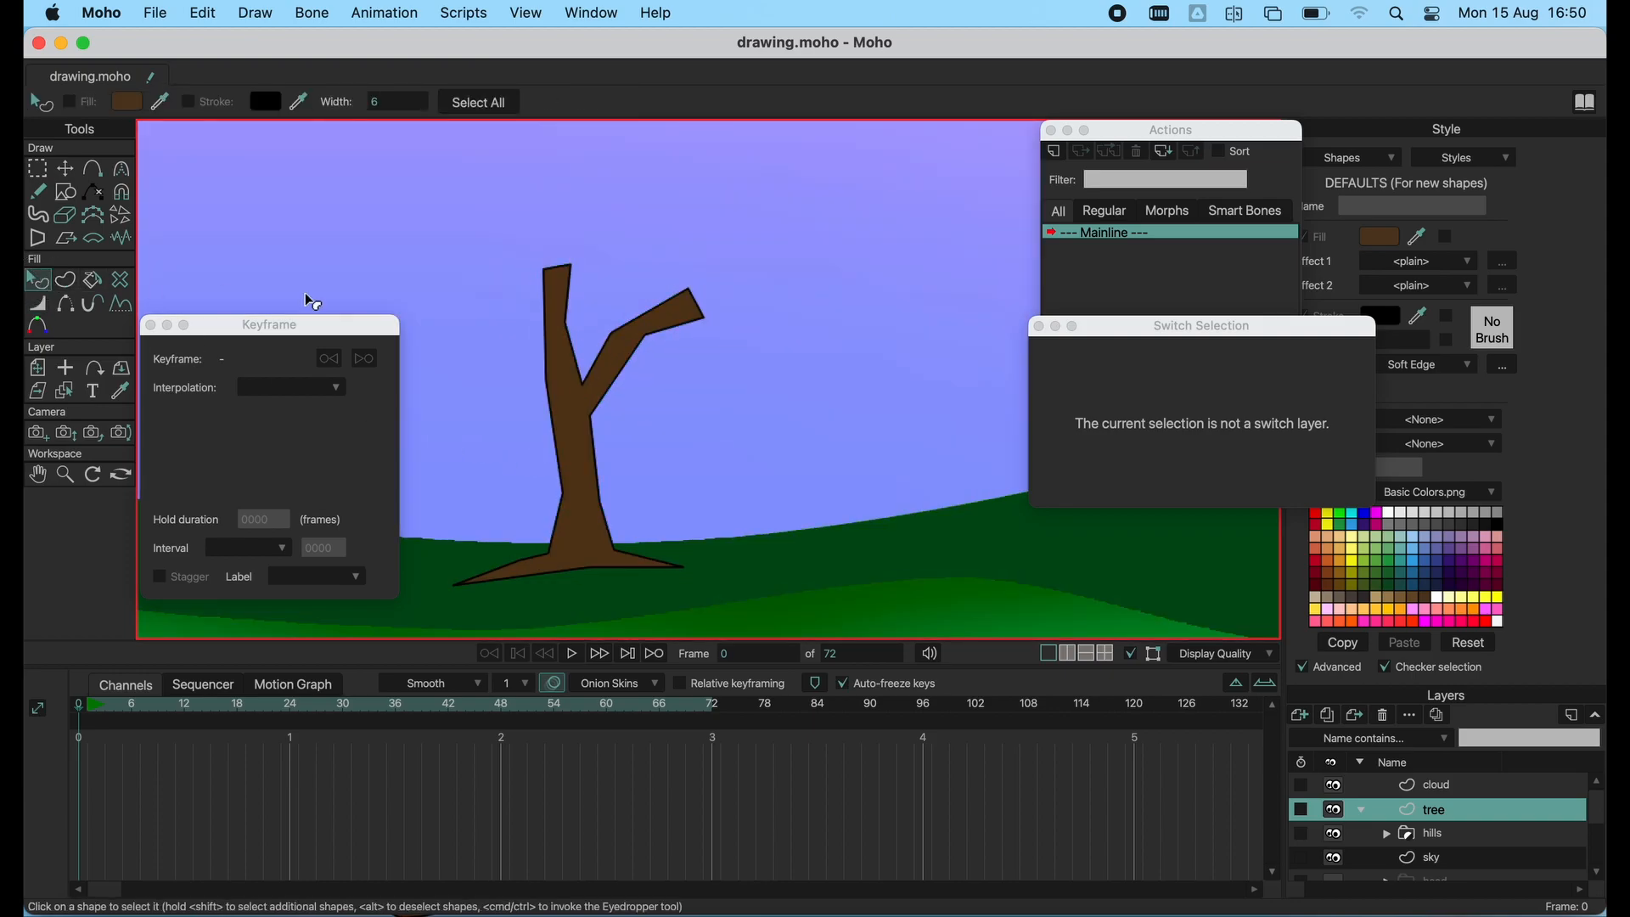
- Add a vector layer directly above the tree layer and name it leaves
{"action": "scroll", "coordinate": [573, 346], "scroll_direction": "down", "scroll_amount": 10}
{"action": "left_click_drag", "start_coordinate": [624, 313], "coordinate": [948, 347]}
{"action": "scroll", "coordinate": [796, 520], "scroll_direction": "down", "scroll_amount": 3}
{"action": "scroll", "coordinate": [801, 524], "scroll_direction": "up", "scroll_amount": 5}
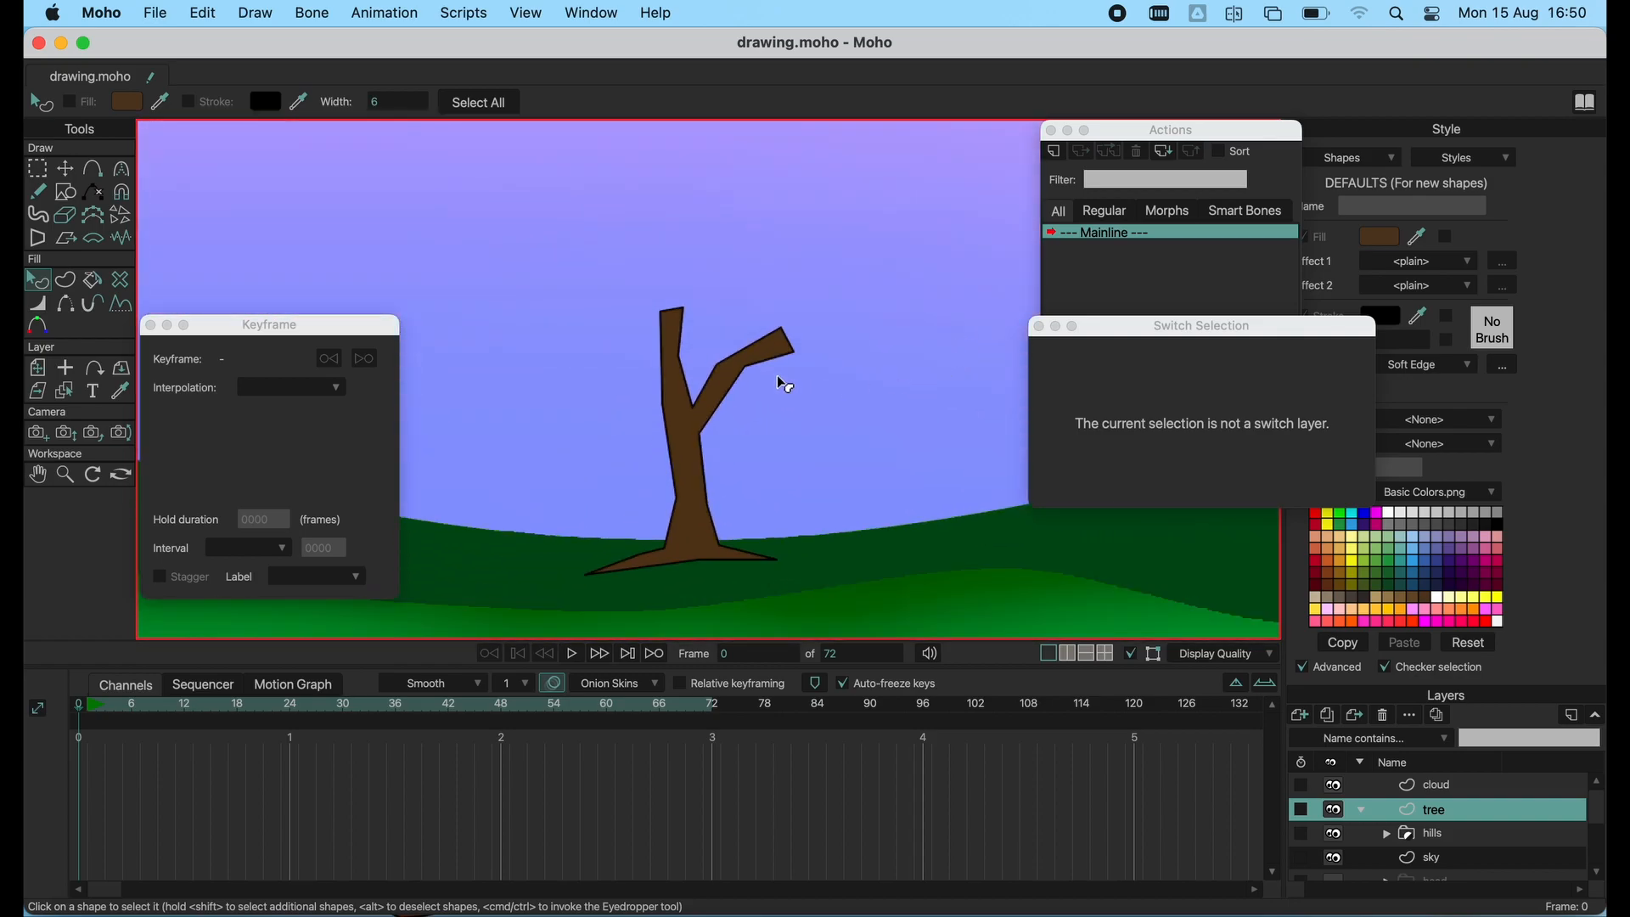
{"action": "left_click", "coordinate": [1443, 786]}
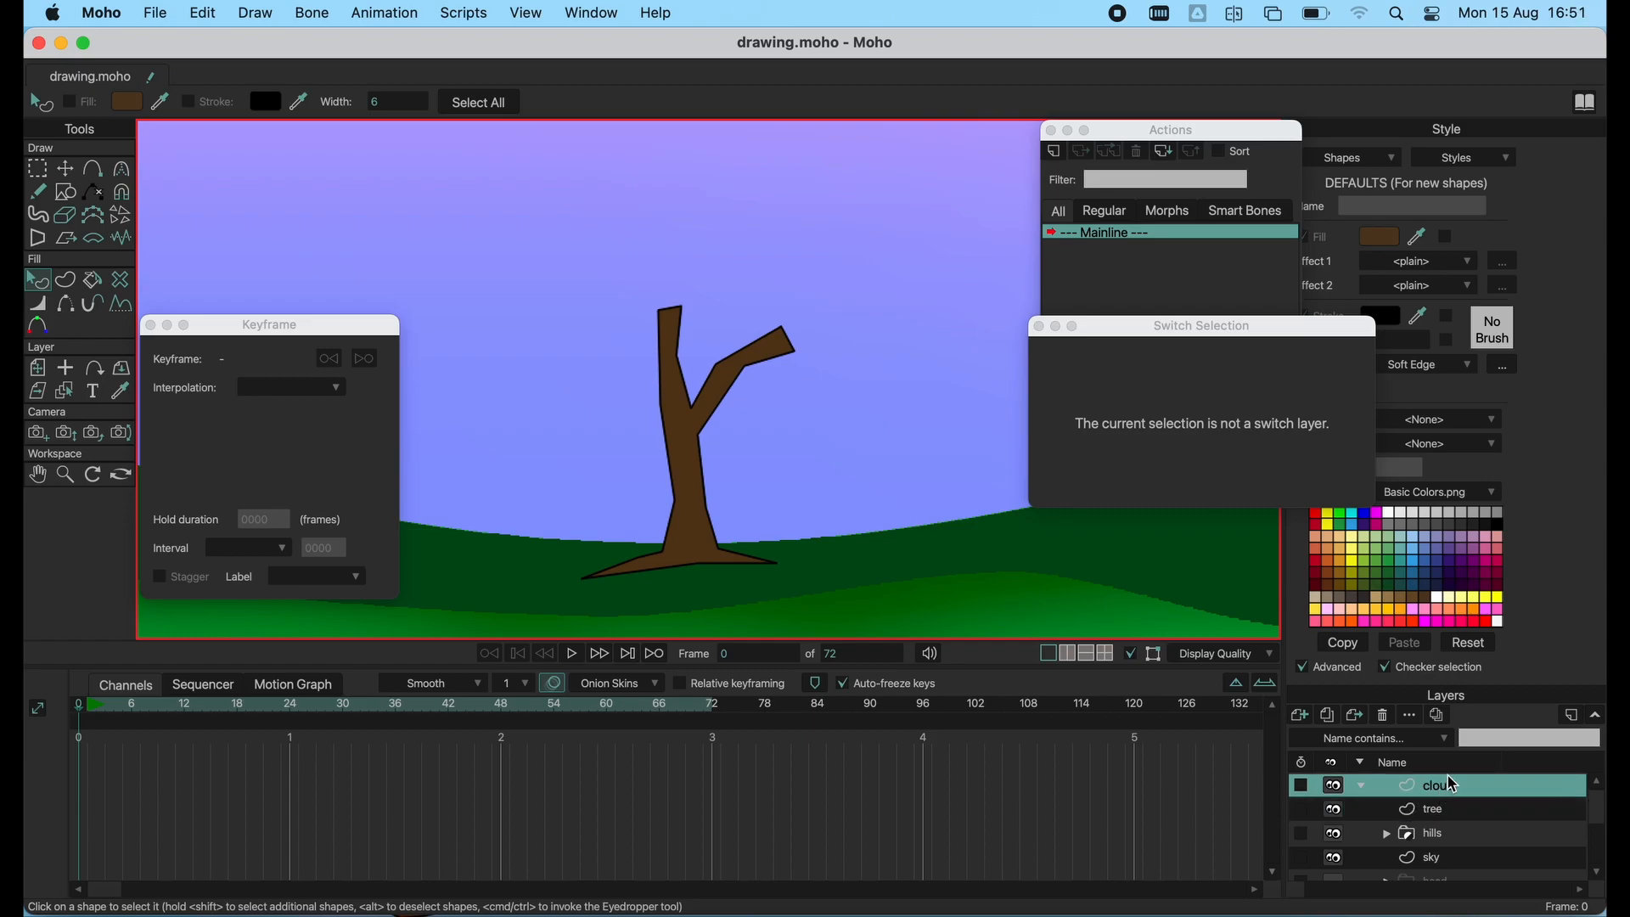
{"action": "left_click", "coordinate": [1461, 811]}
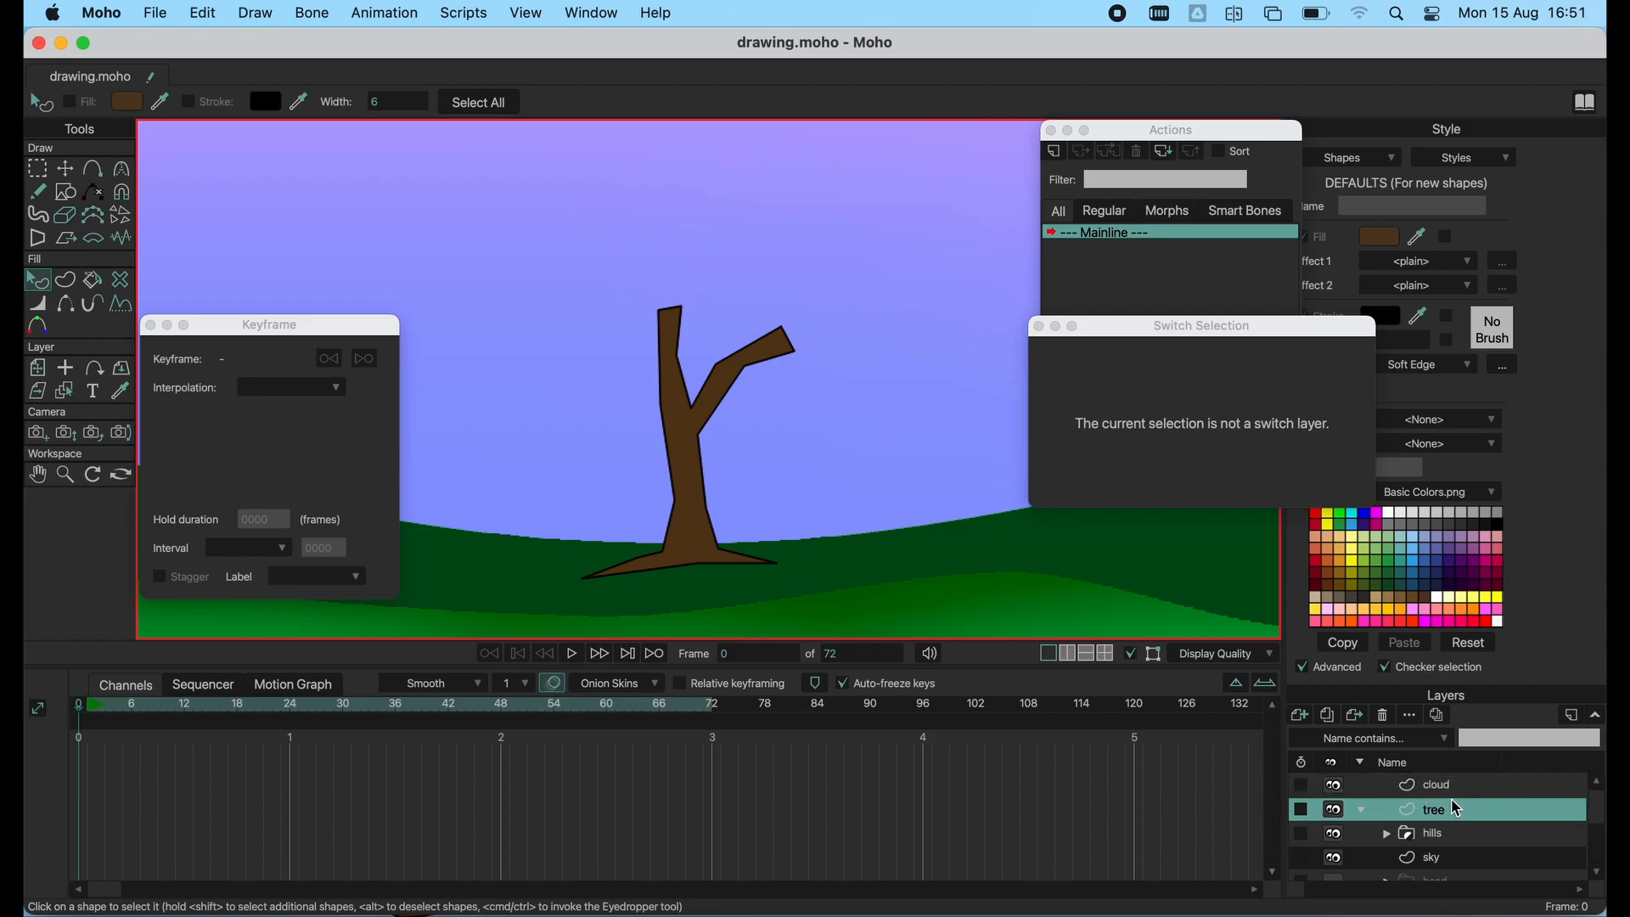
{"action": "left_click", "coordinate": [1314, 722]}
{"action": "left_click", "coordinate": [1447, 808]}
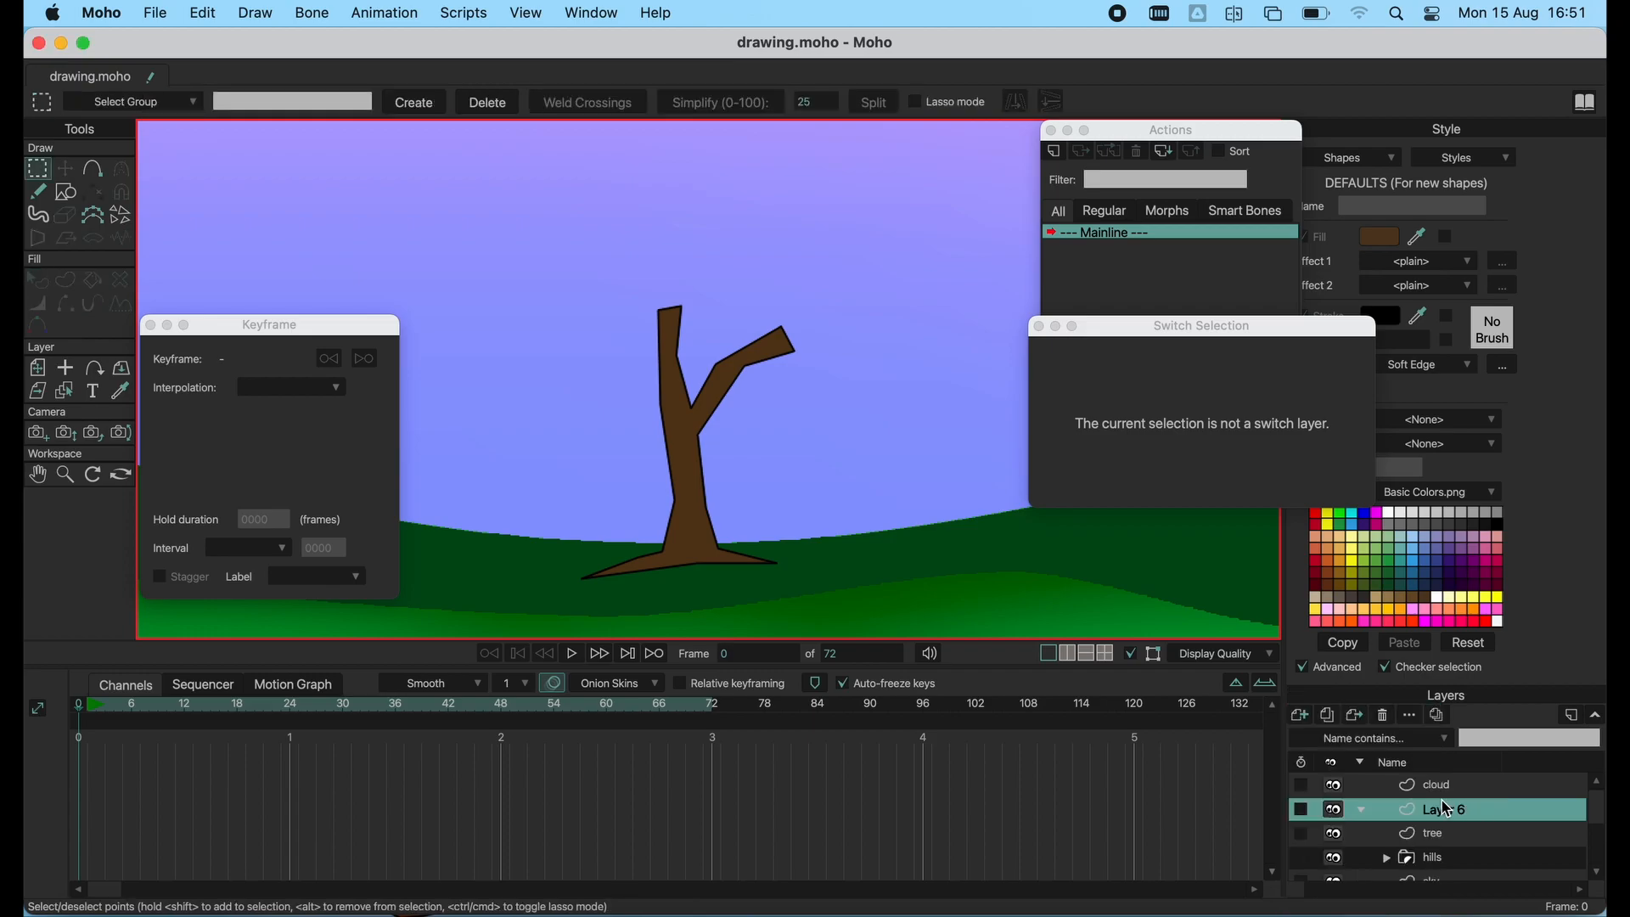
{"action": "double_click", "coordinate": [1450, 816]}
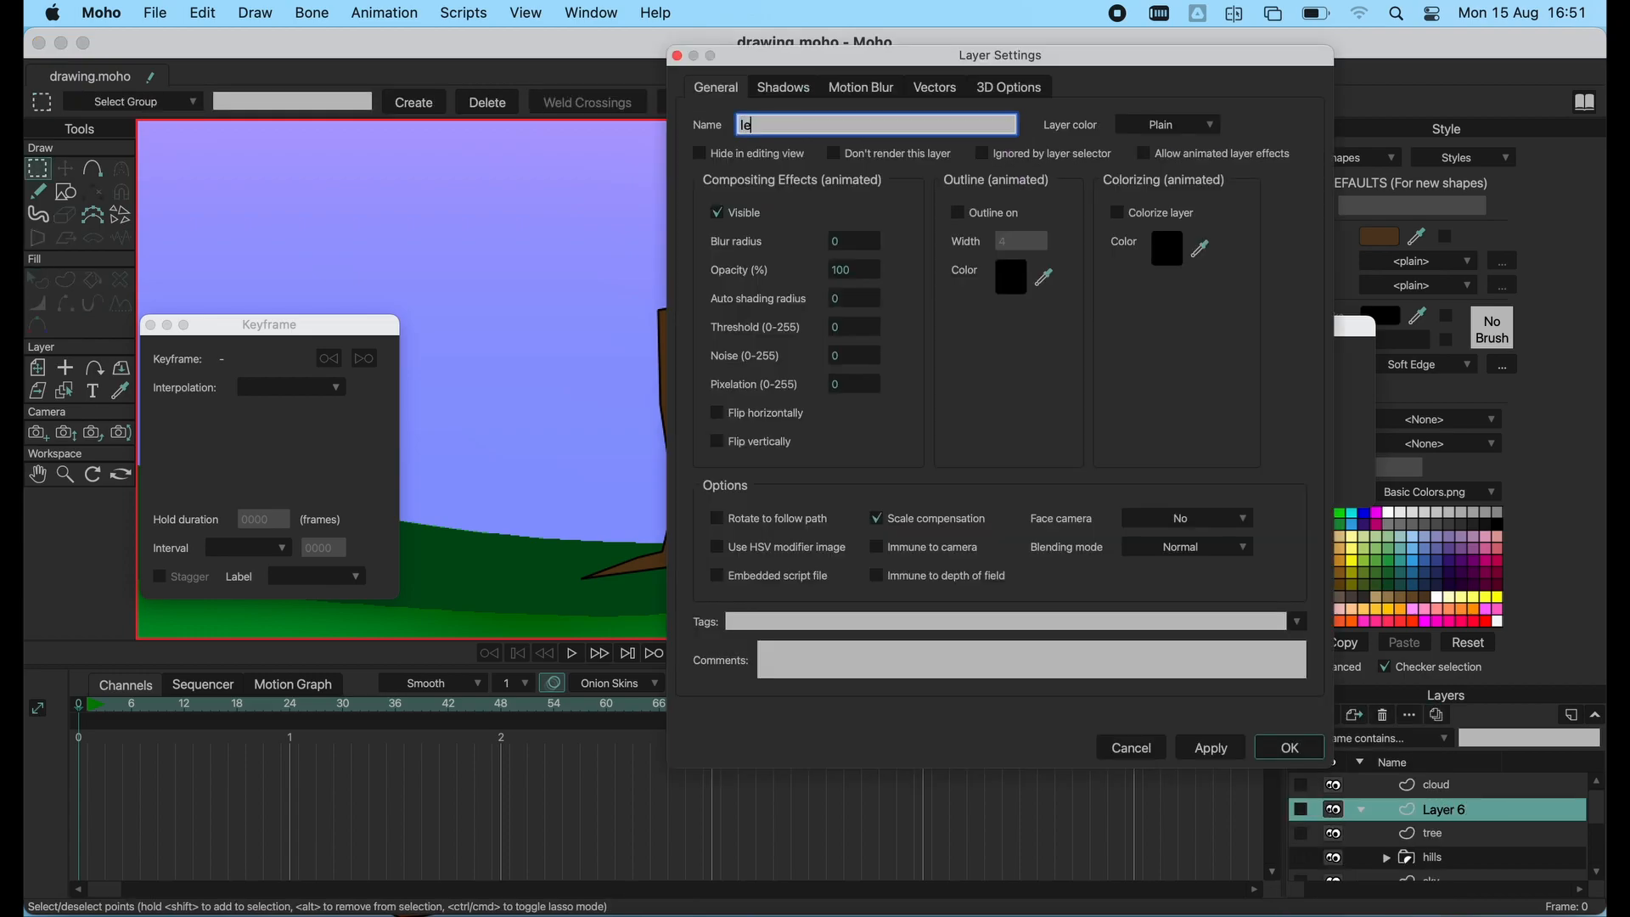
{"action": "key", "text": "Return"}
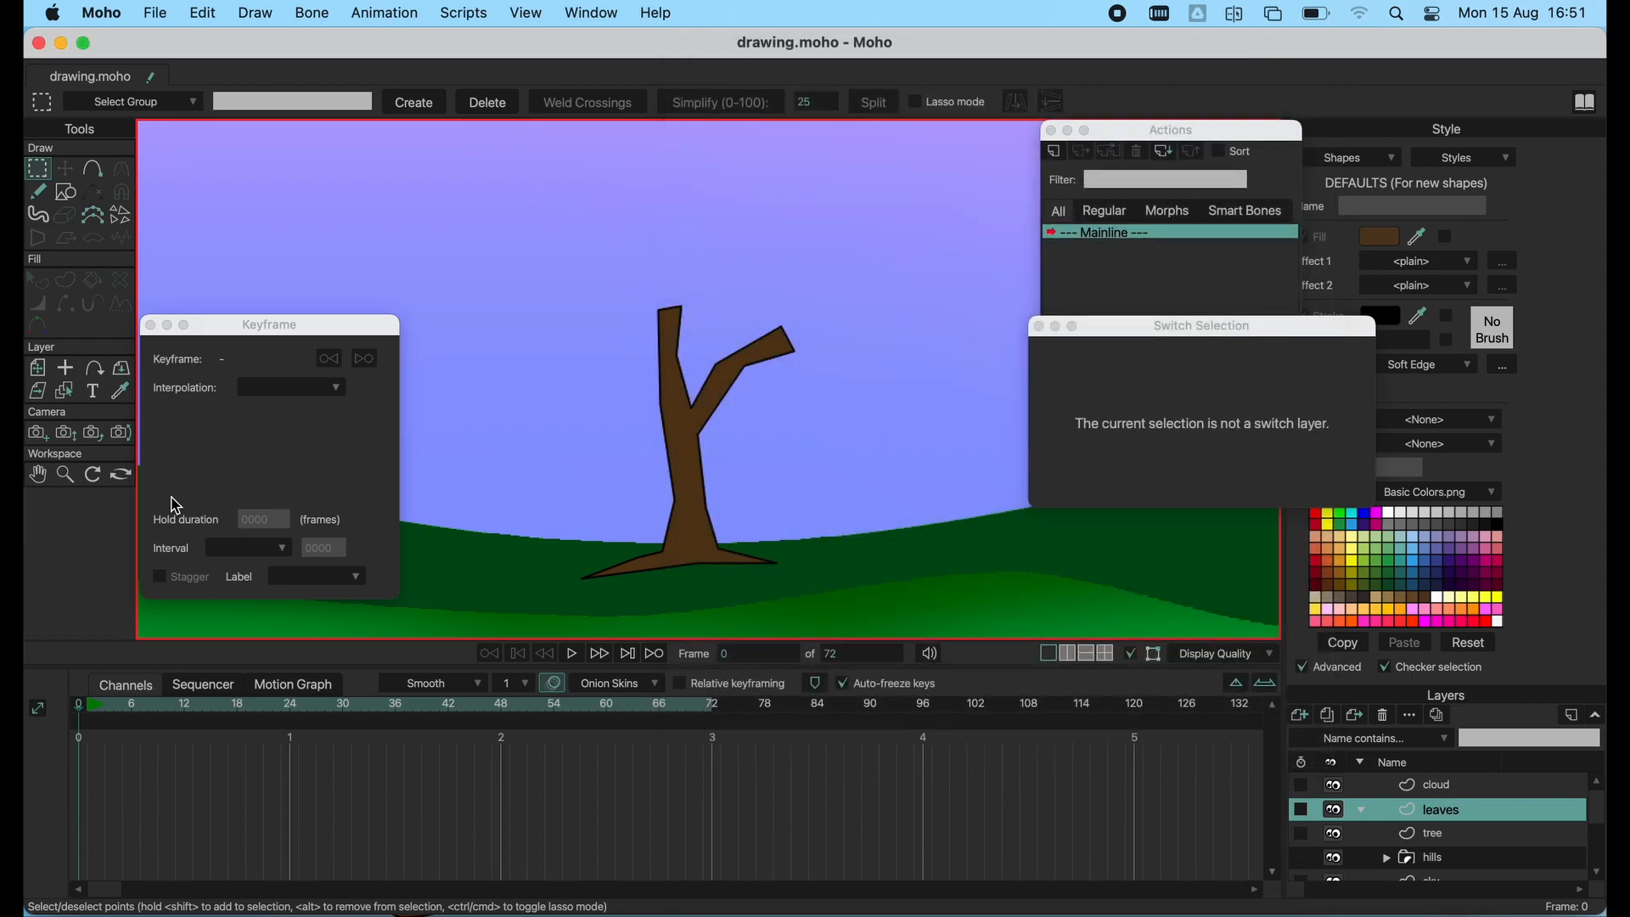
- Draw six overlapping ovals on the leaves layer as a crown covering the tip of the tree's left branch
{"action": "left_click", "coordinate": [68, 192]}
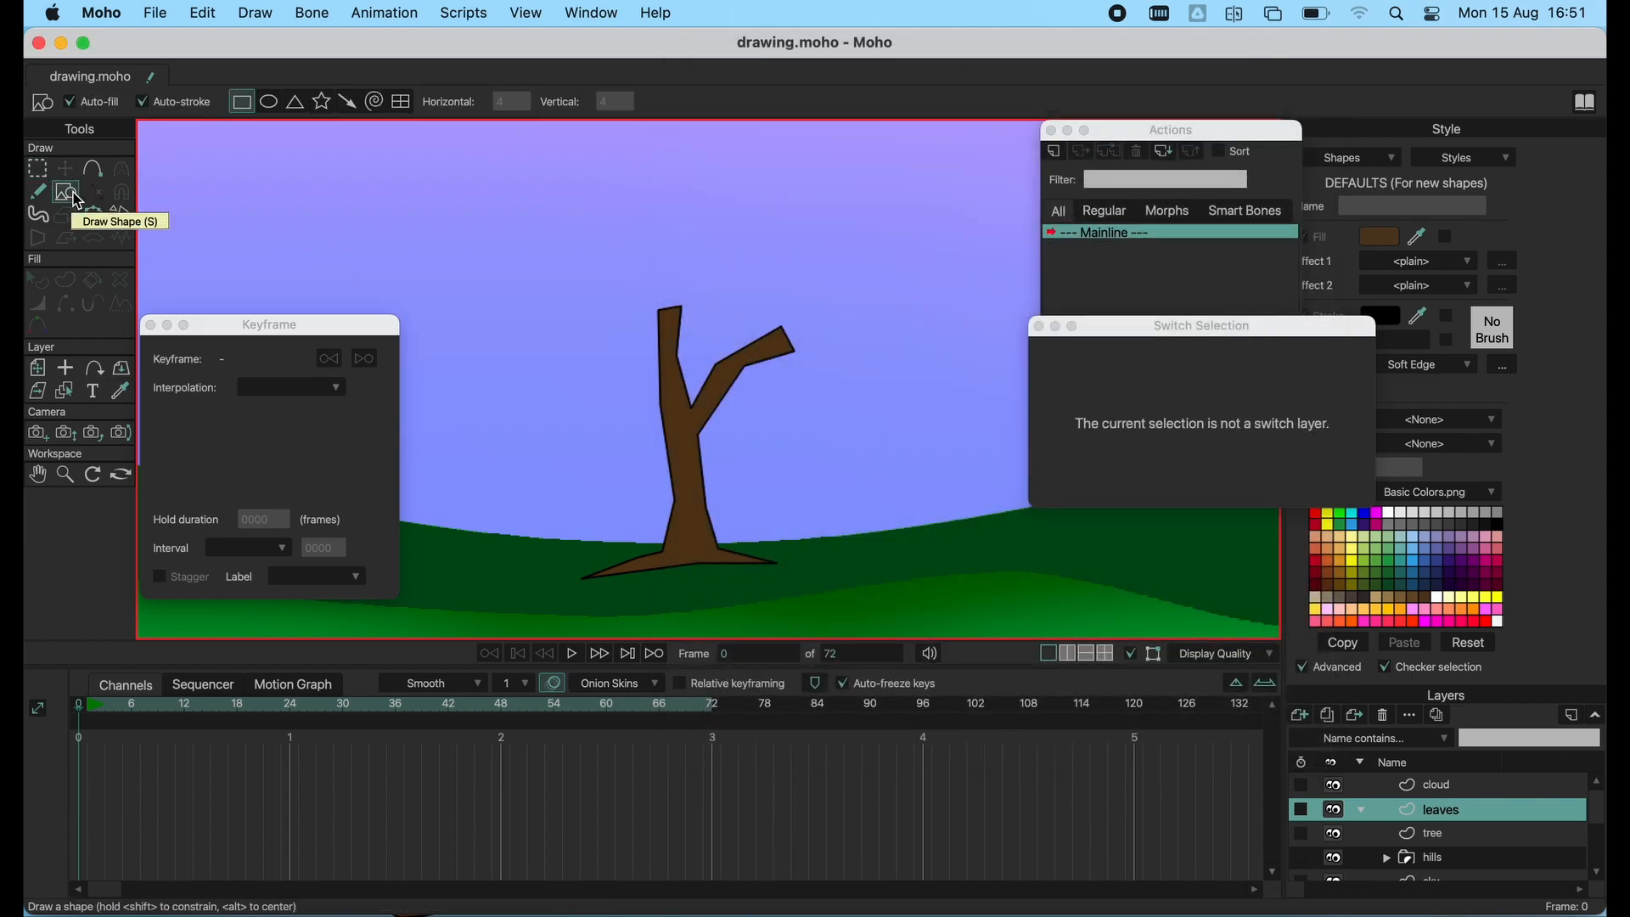
{"action": "scroll", "coordinate": [658, 338], "scroll_direction": "down", "scroll_amount": 1}
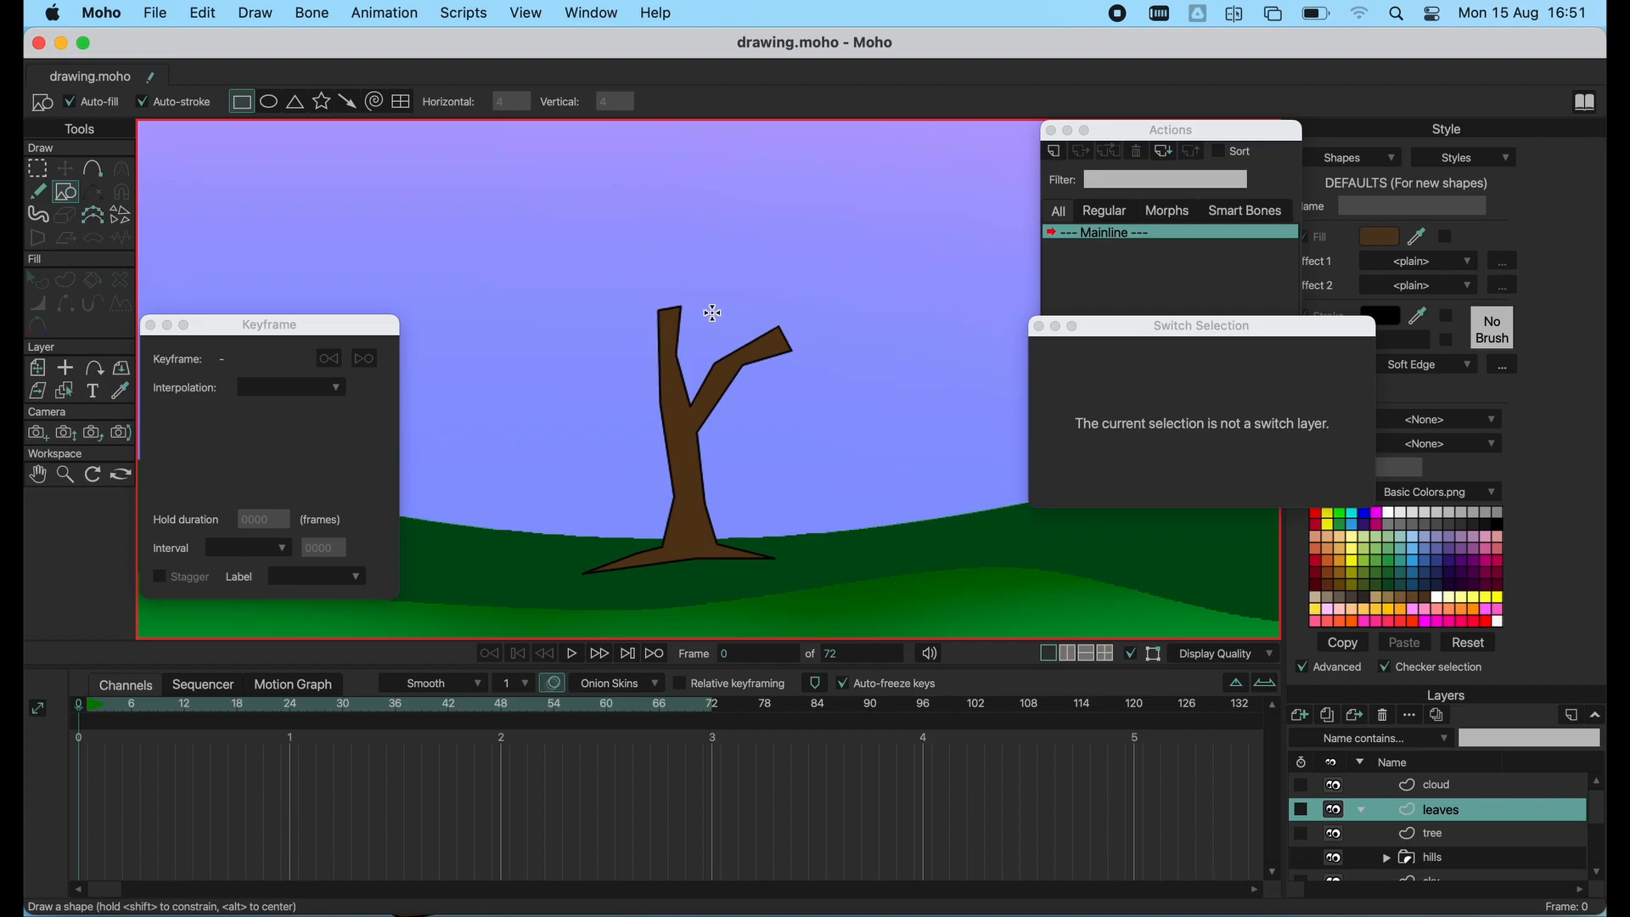
{"action": "scroll", "coordinate": [662, 367], "scroll_direction": "up", "scroll_amount": 3}
{"action": "left_click_drag", "start_coordinate": [515, 381], "coordinate": [603, 476]}
{"action": "key", "text": "super+z"}
{"action": "left_click", "coordinate": [268, 103]}
{"action": "left_click_drag", "start_coordinate": [525, 433], "coordinate": [616, 513]}
{"action": "left_click_drag", "start_coordinate": [500, 389], "coordinate": [603, 479]}
{"action": "left_click_drag", "start_coordinate": [569, 405], "coordinate": [667, 480]}
{"action": "left_click_drag", "start_coordinate": [586, 354], "coordinate": [709, 463]}
{"action": "left_click_drag", "start_coordinate": [460, 452], "coordinate": [554, 522]}
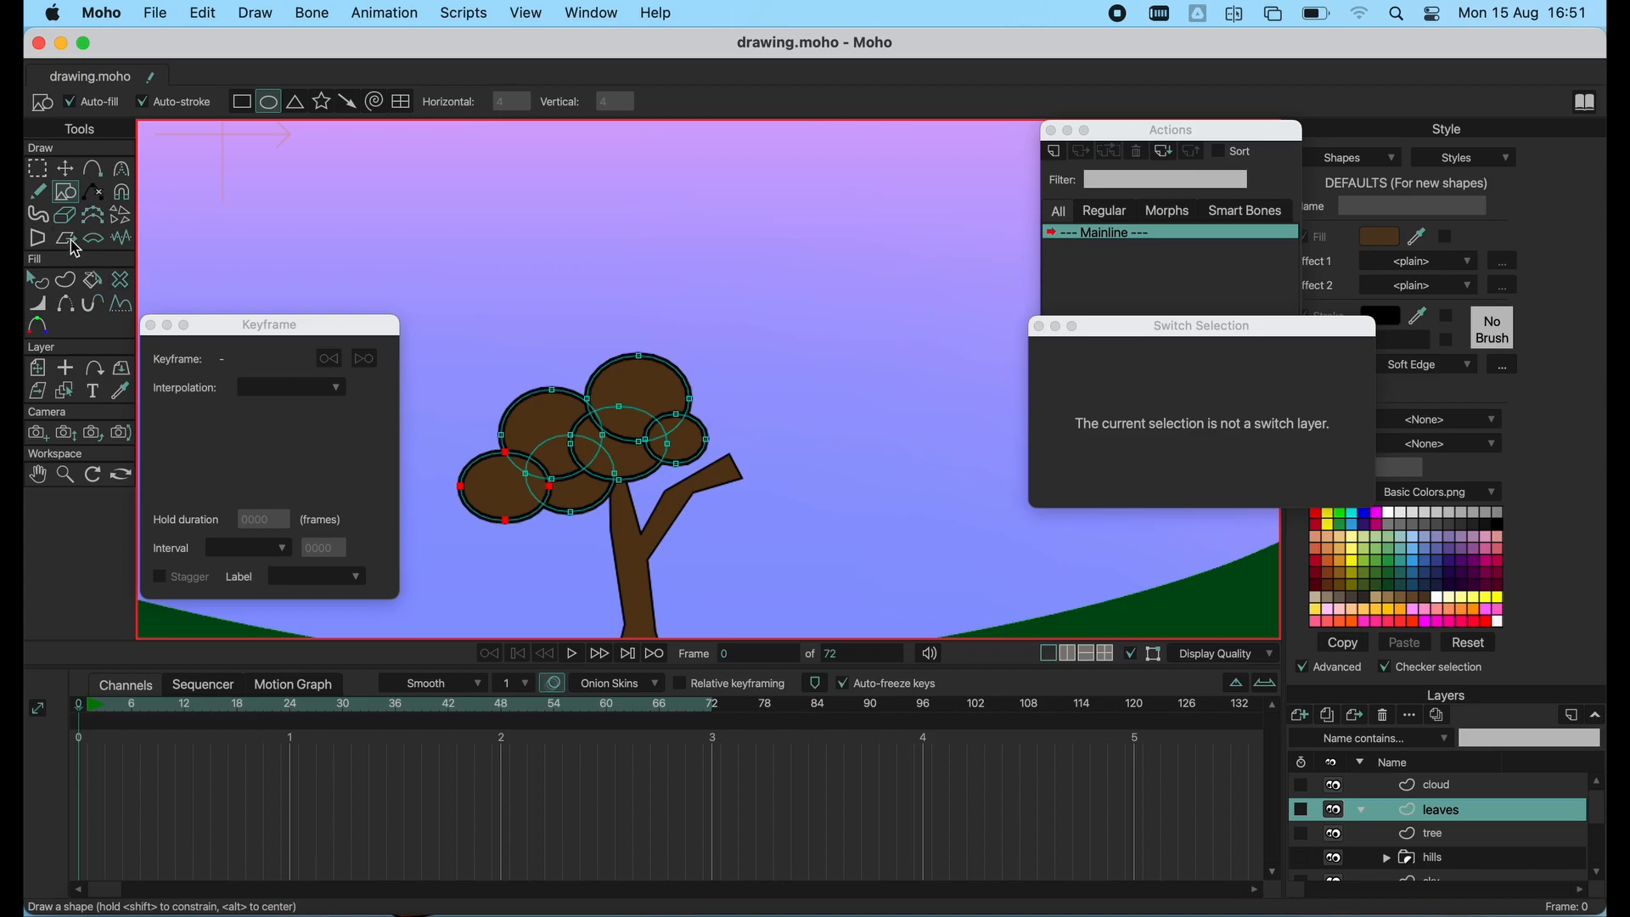
- Select all points of the six crown ovals on the leaves layer
{"action": "left_click", "coordinate": [43, 174]}
{"action": "left_click_drag", "start_coordinate": [382, 292], "coordinate": [881, 675]}
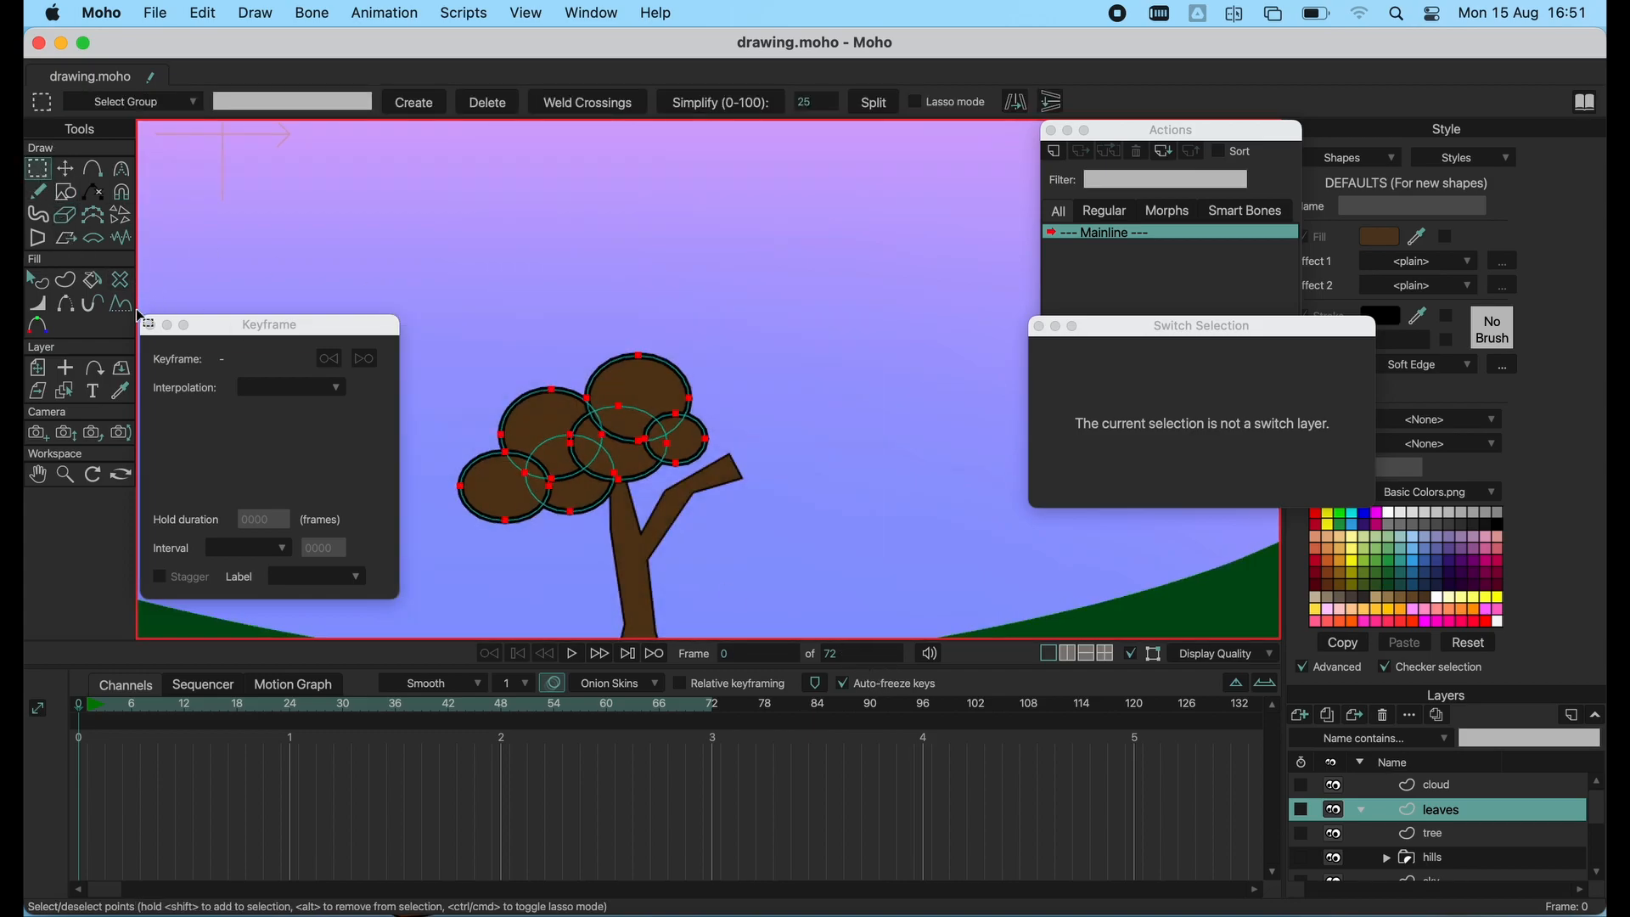
{"action": "left_click", "coordinate": [39, 322]}
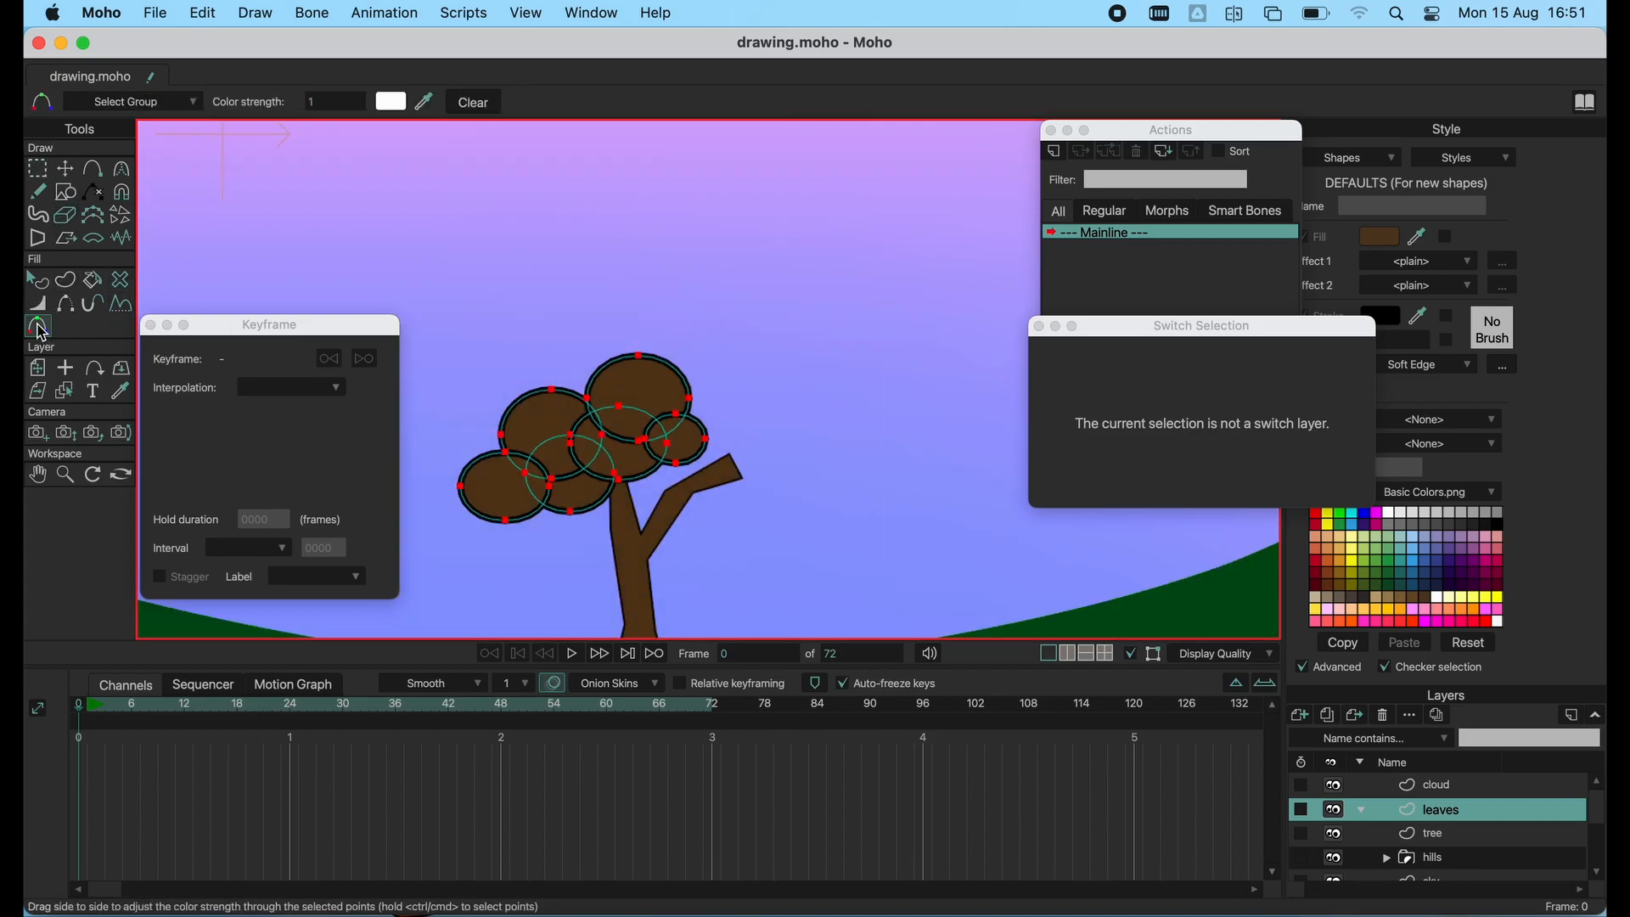
{"action": "left_click", "coordinate": [38, 303]}
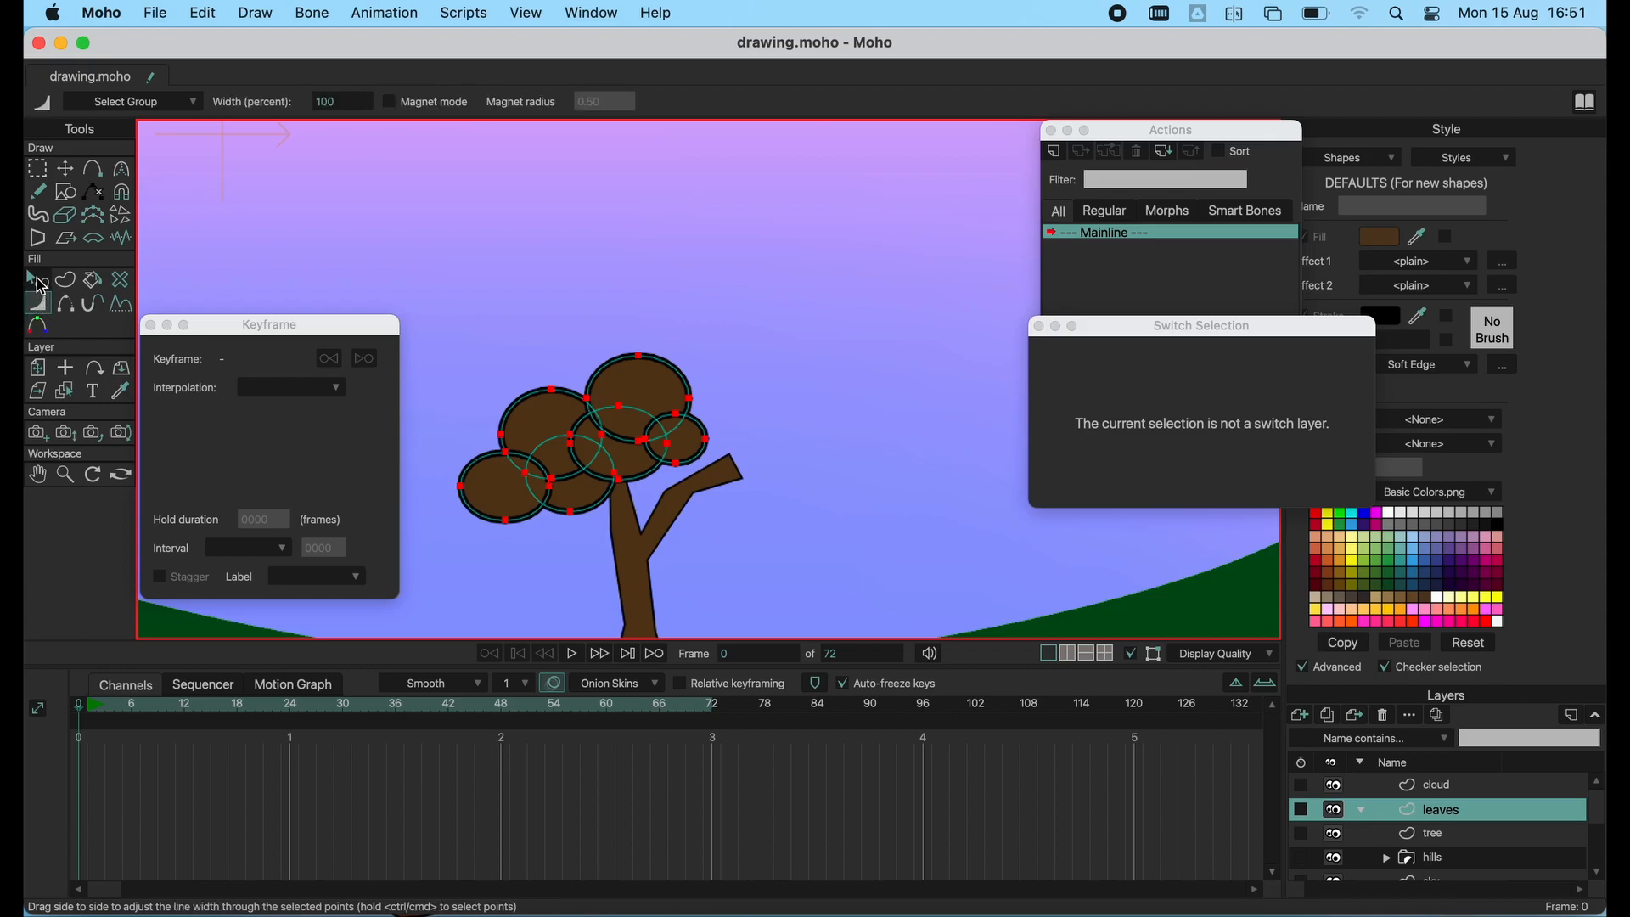
- Select all six crown ovals as shapes, remove their stroke, and fill them with a very dark green
{"action": "left_click", "coordinate": [39, 282]}
{"action": "left_click", "coordinate": [502, 458]}
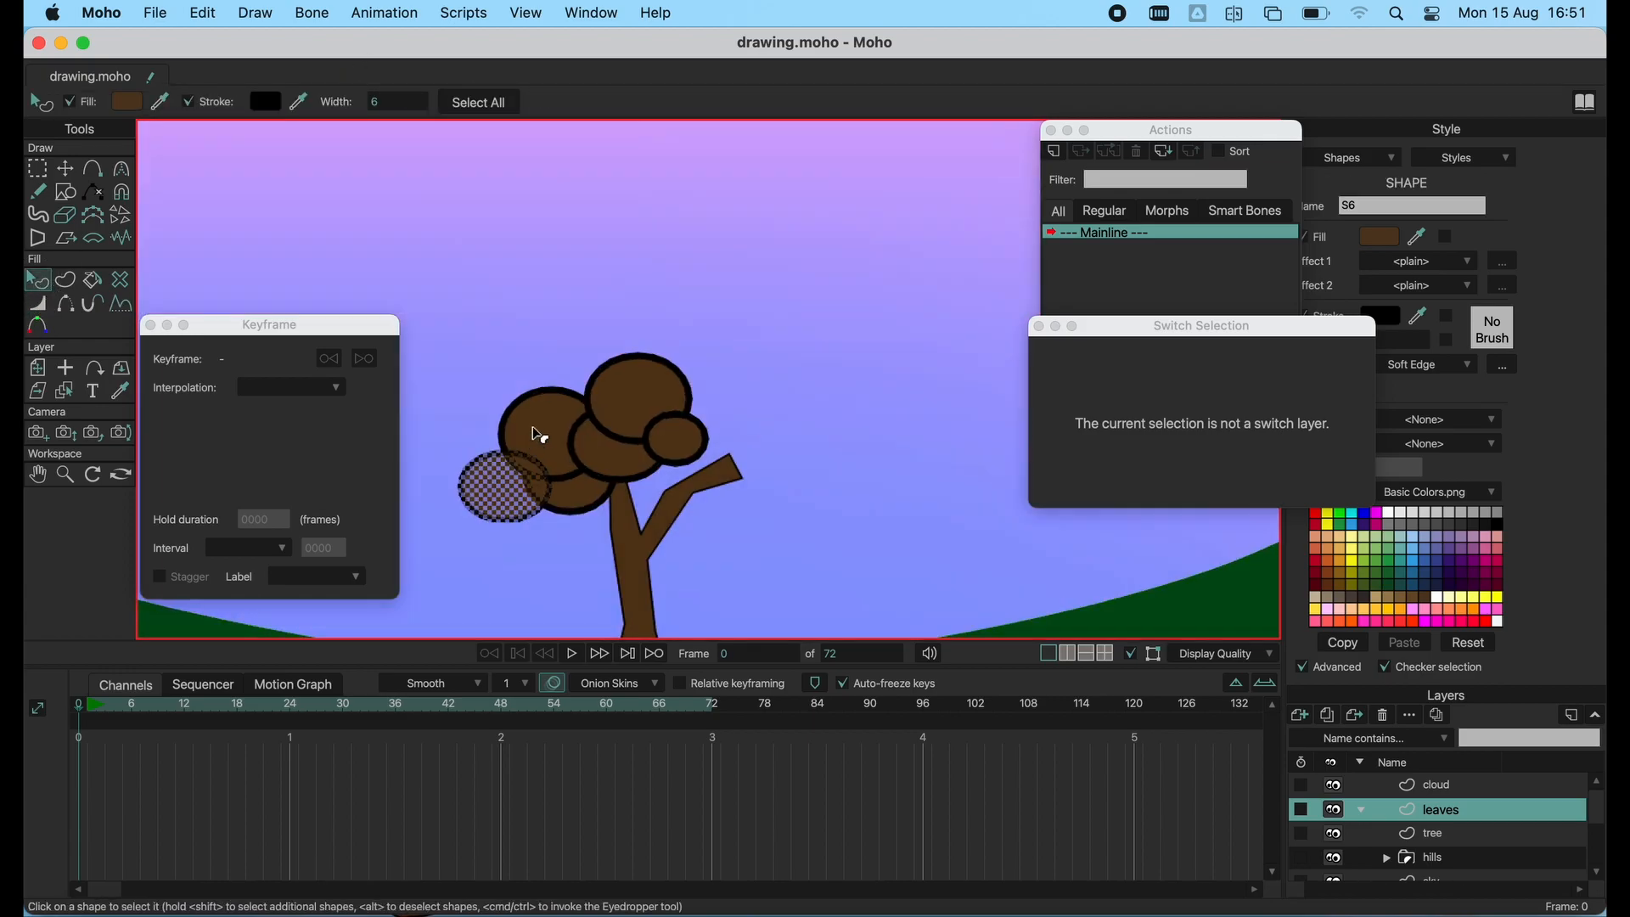
{"action": "left_click", "coordinate": [543, 450], "text": "shift"}
{"action": "left_click", "coordinate": [594, 437], "text": "shift"}
{"action": "left_click", "coordinate": [625, 382], "text": "shift"}
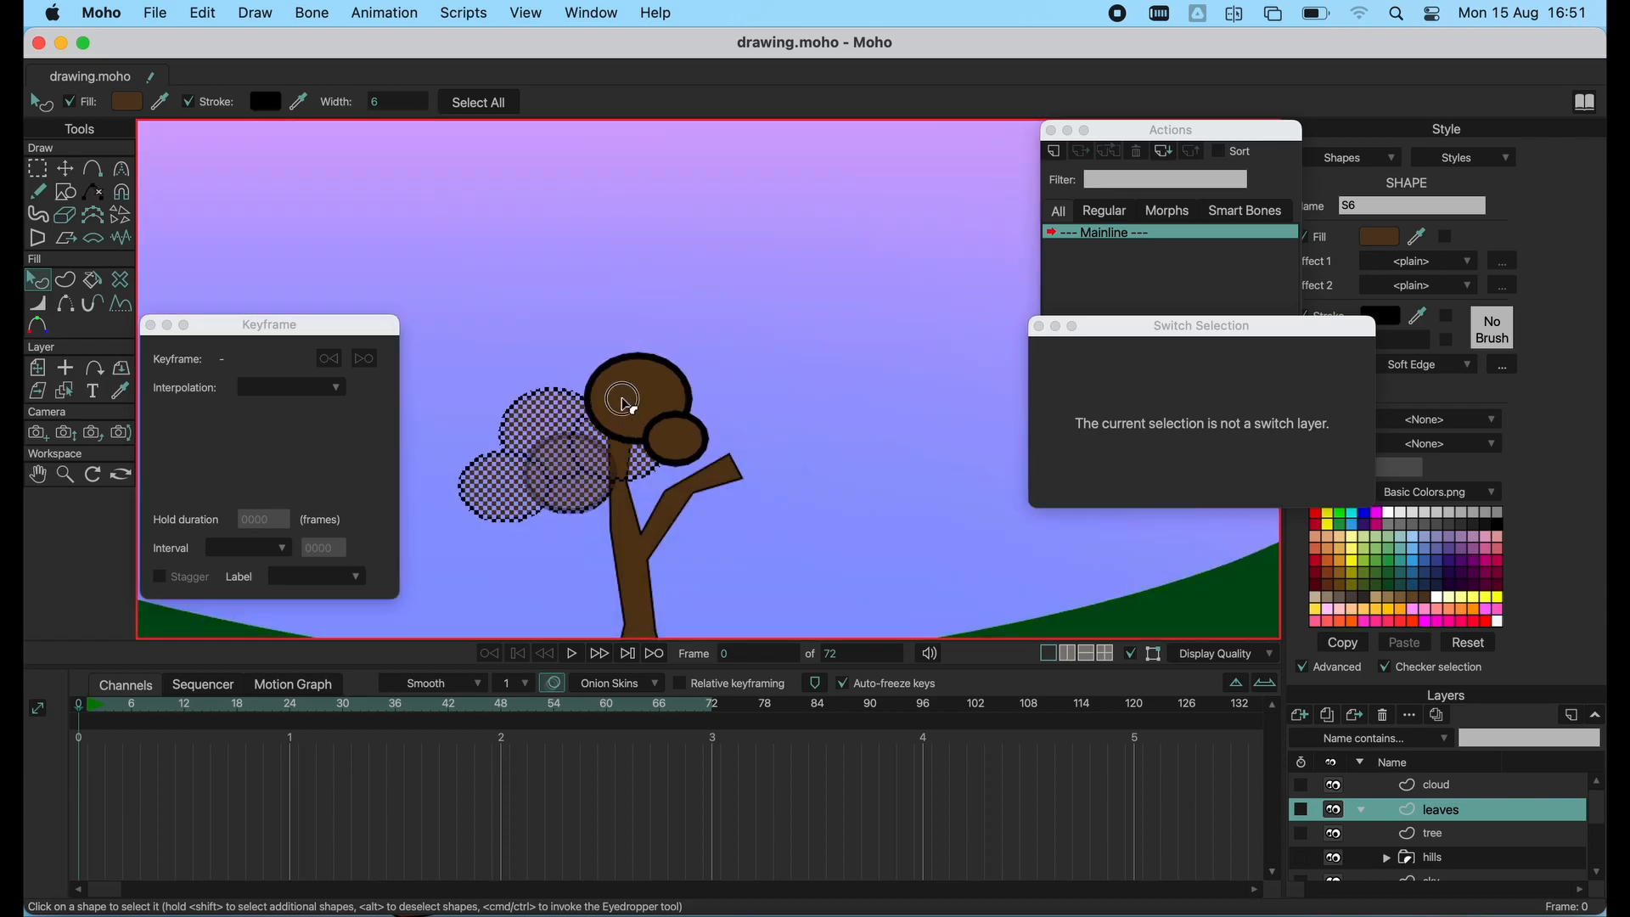
{"action": "left_click", "coordinate": [686, 445], "text": "shift"}
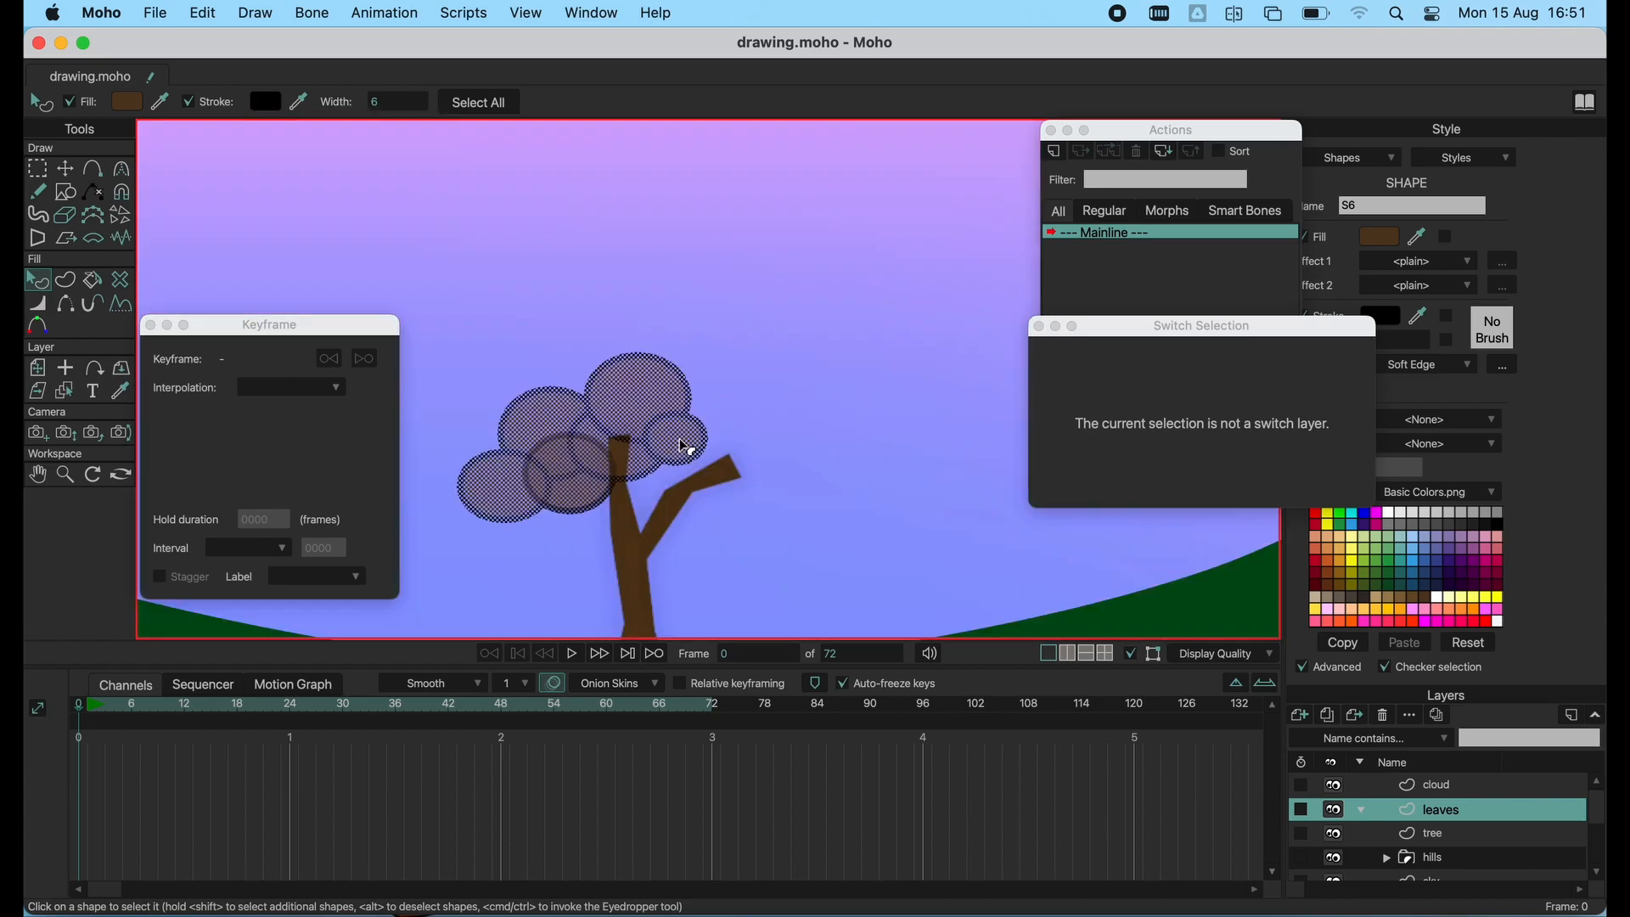
{"action": "left_click", "coordinate": [190, 102]}
{"action": "left_click", "coordinate": [136, 106]}
{"action": "left_click", "coordinate": [1170, 452]}
{"action": "left_click_drag", "start_coordinate": [1124, 497], "coordinate": [1130, 510]}
{"action": "left_click", "coordinate": [1285, 583]}
{"action": "left_click", "coordinate": [1026, 519]}
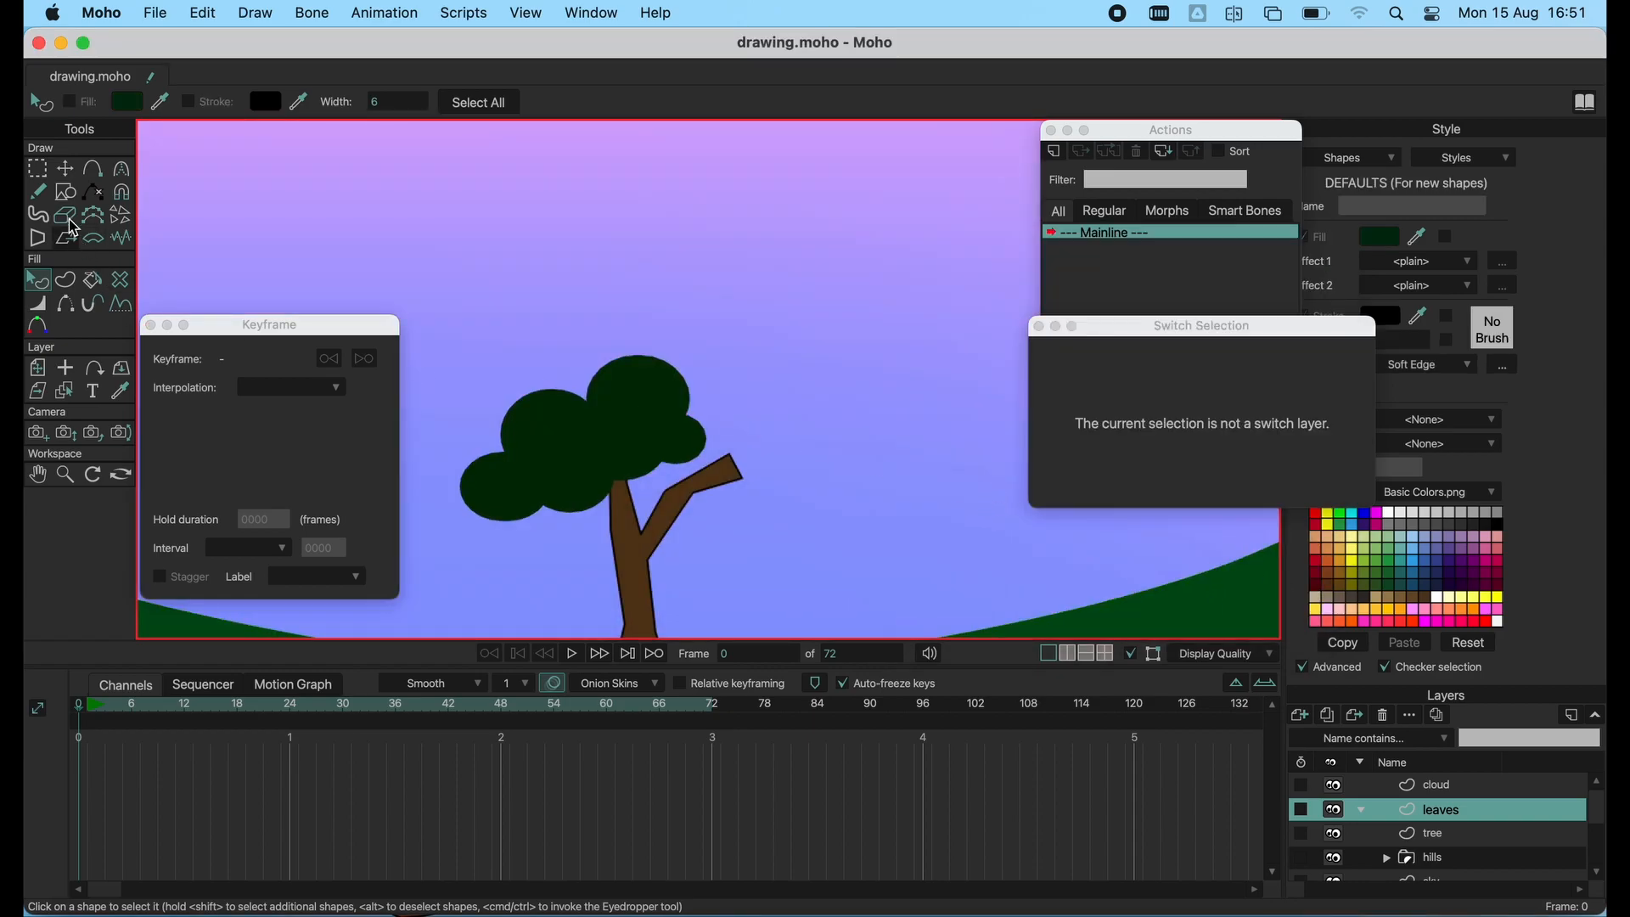
- Copy the crown's ovals, place the duplicate over the tree's right branch, and flip it horizontally
{"action": "left_click", "coordinate": [37, 168]}
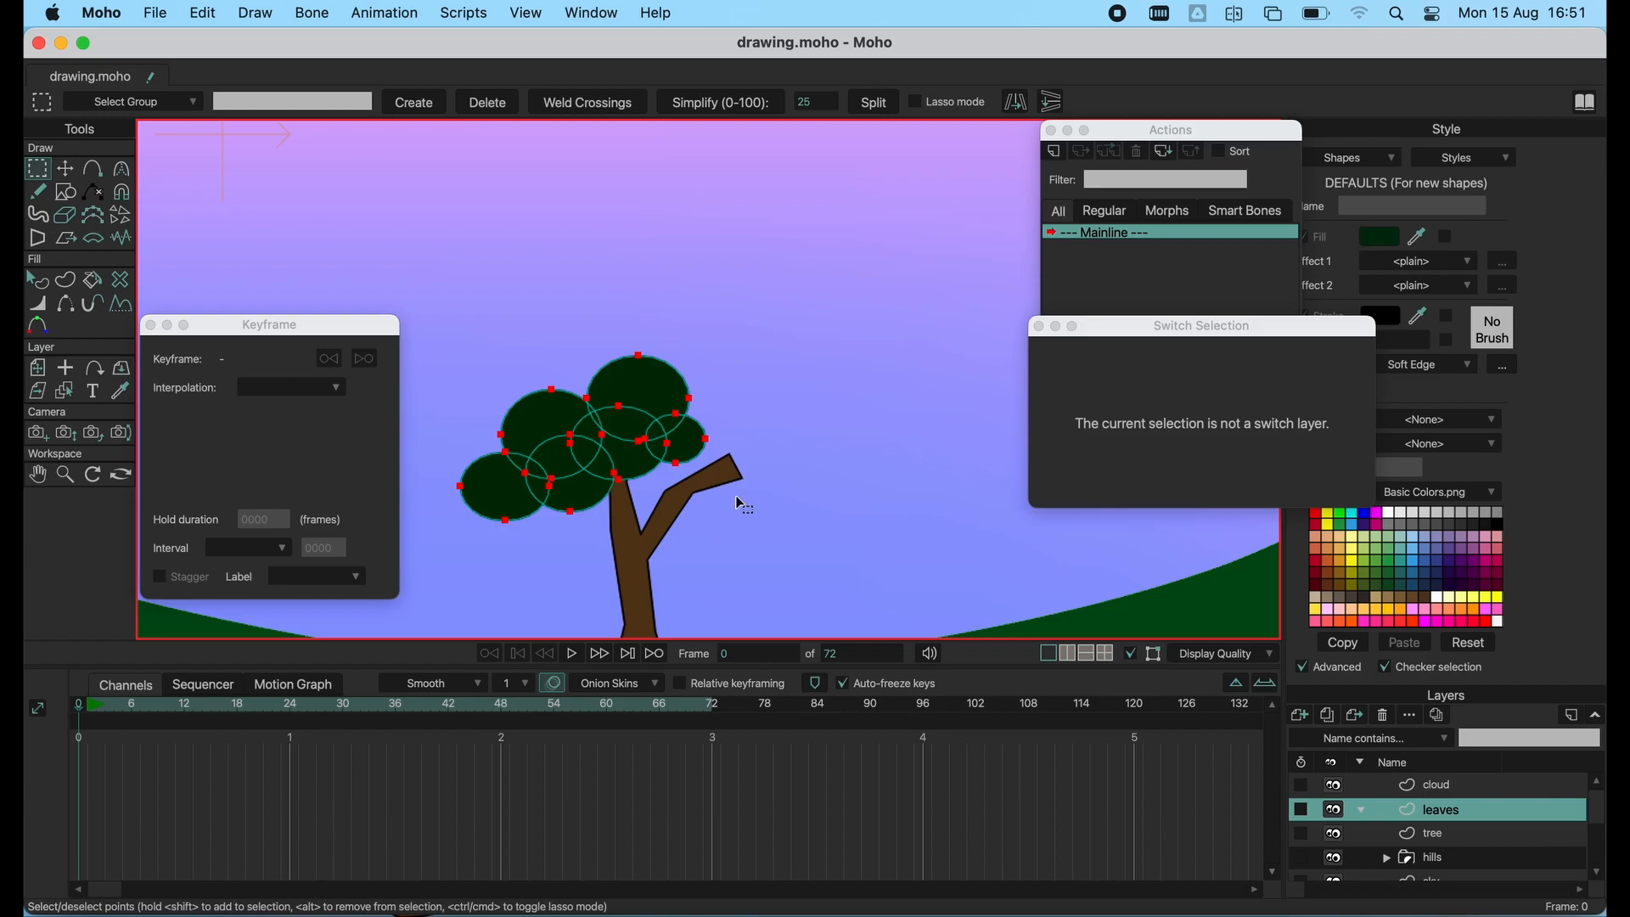
{"action": "left_click", "coordinate": [66, 168]}
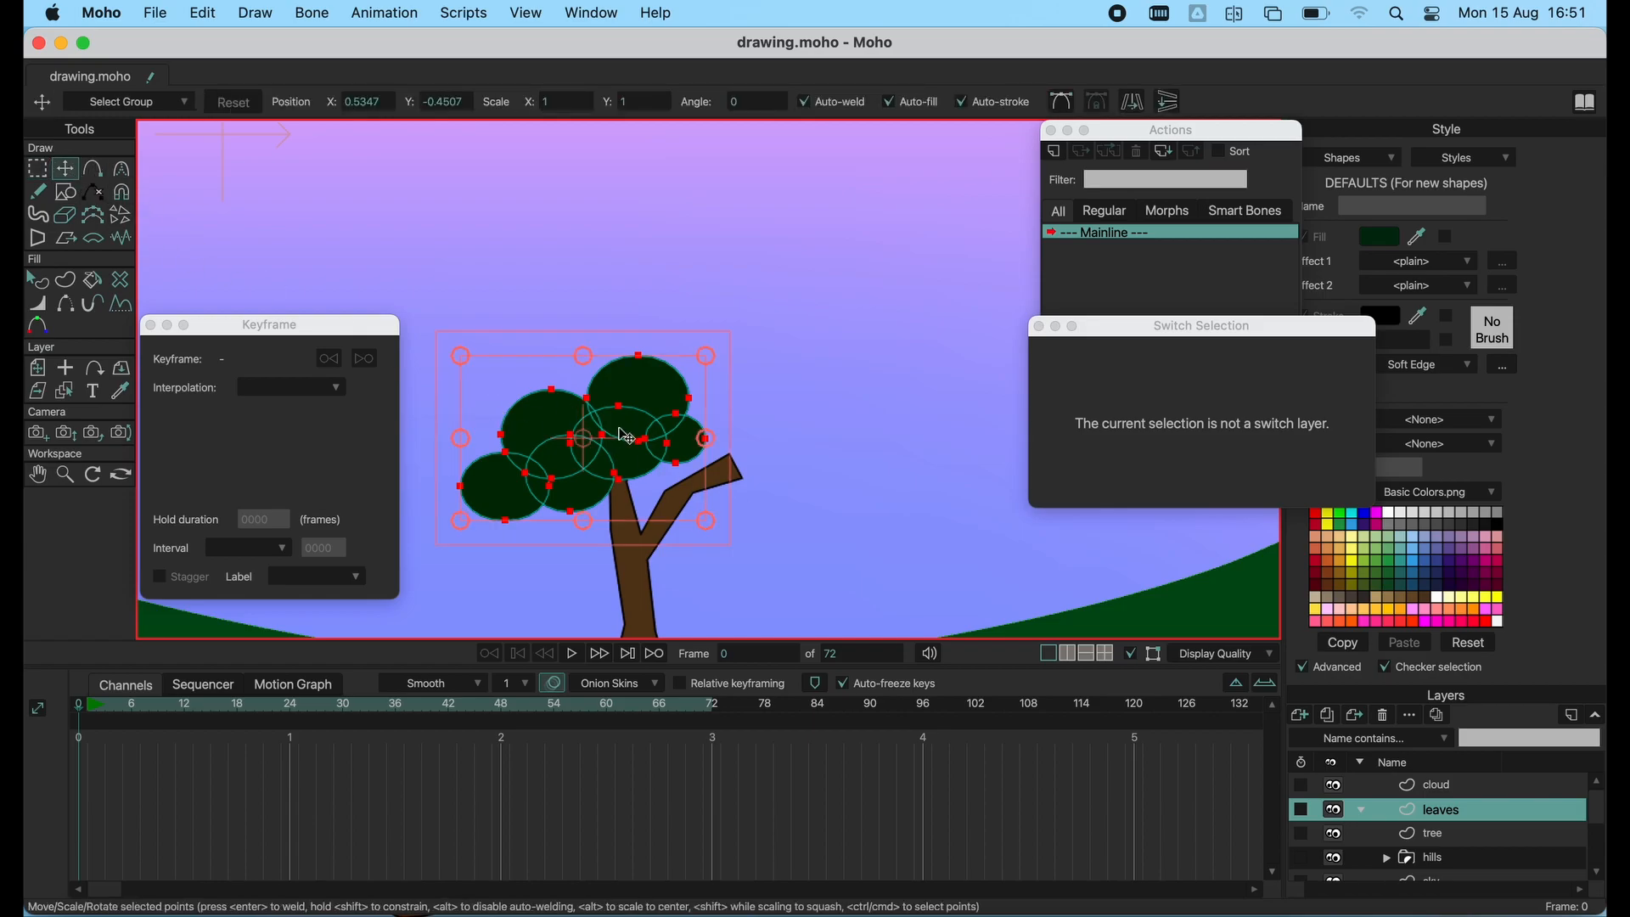
{"action": "left_click_drag", "start_coordinate": [626, 440], "coordinate": [767, 470]}
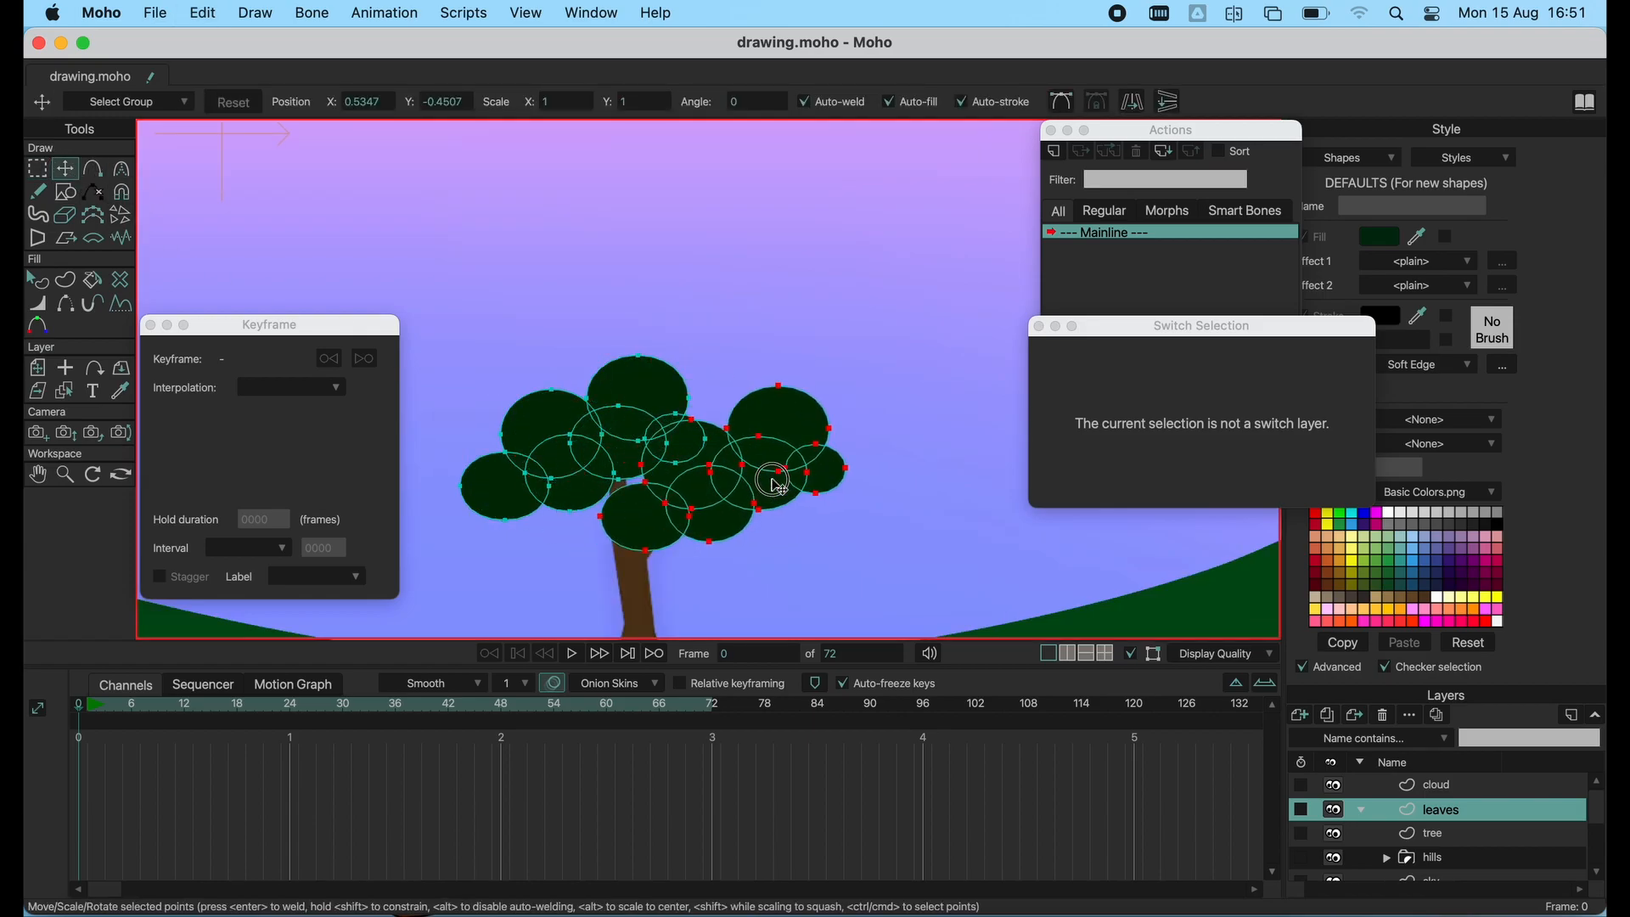
{"action": "left_click", "coordinate": [1143, 109]}
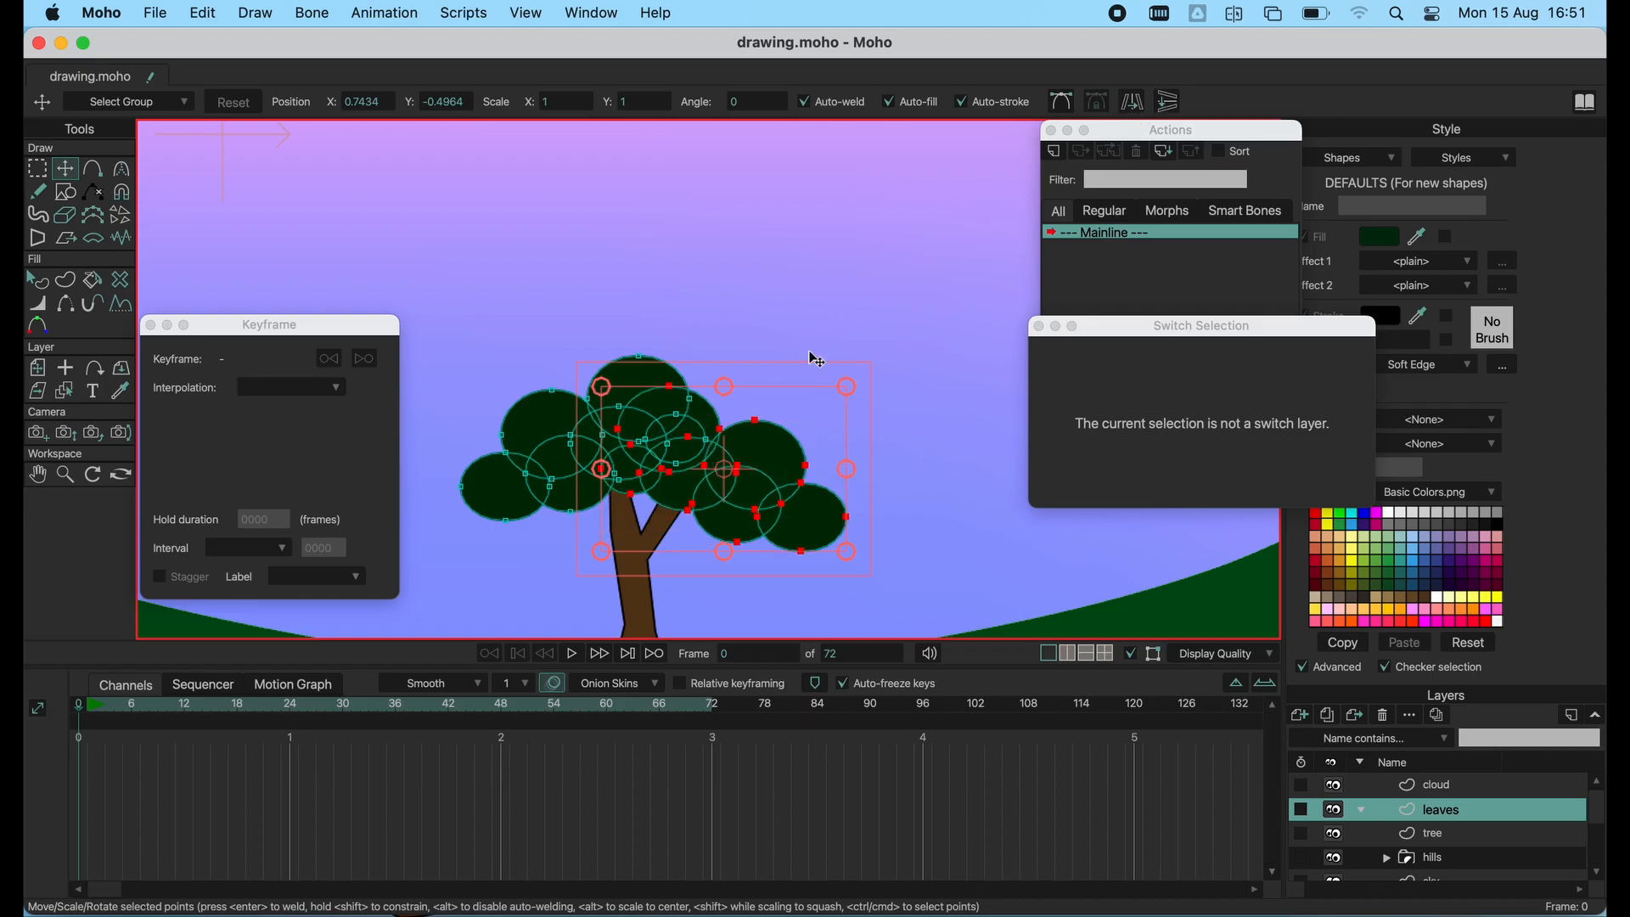
- Fill the copied right-hand crown with a slightly lighter green than the original one
{"action": "left_click", "coordinate": [38, 279]}
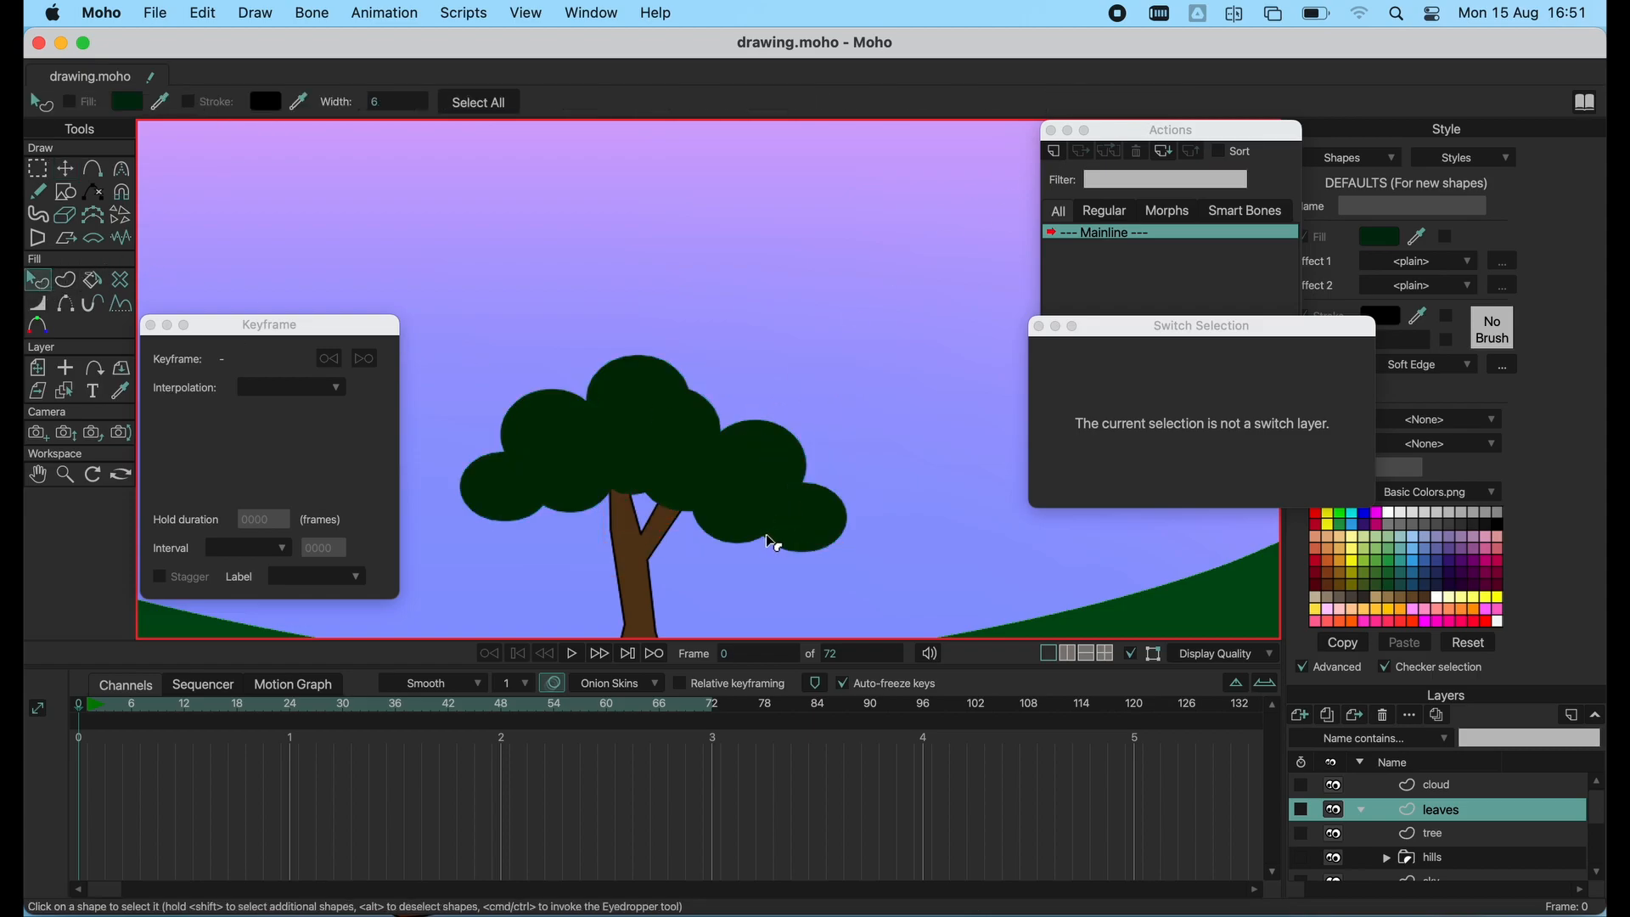
{"action": "left_click", "coordinate": [731, 520]}
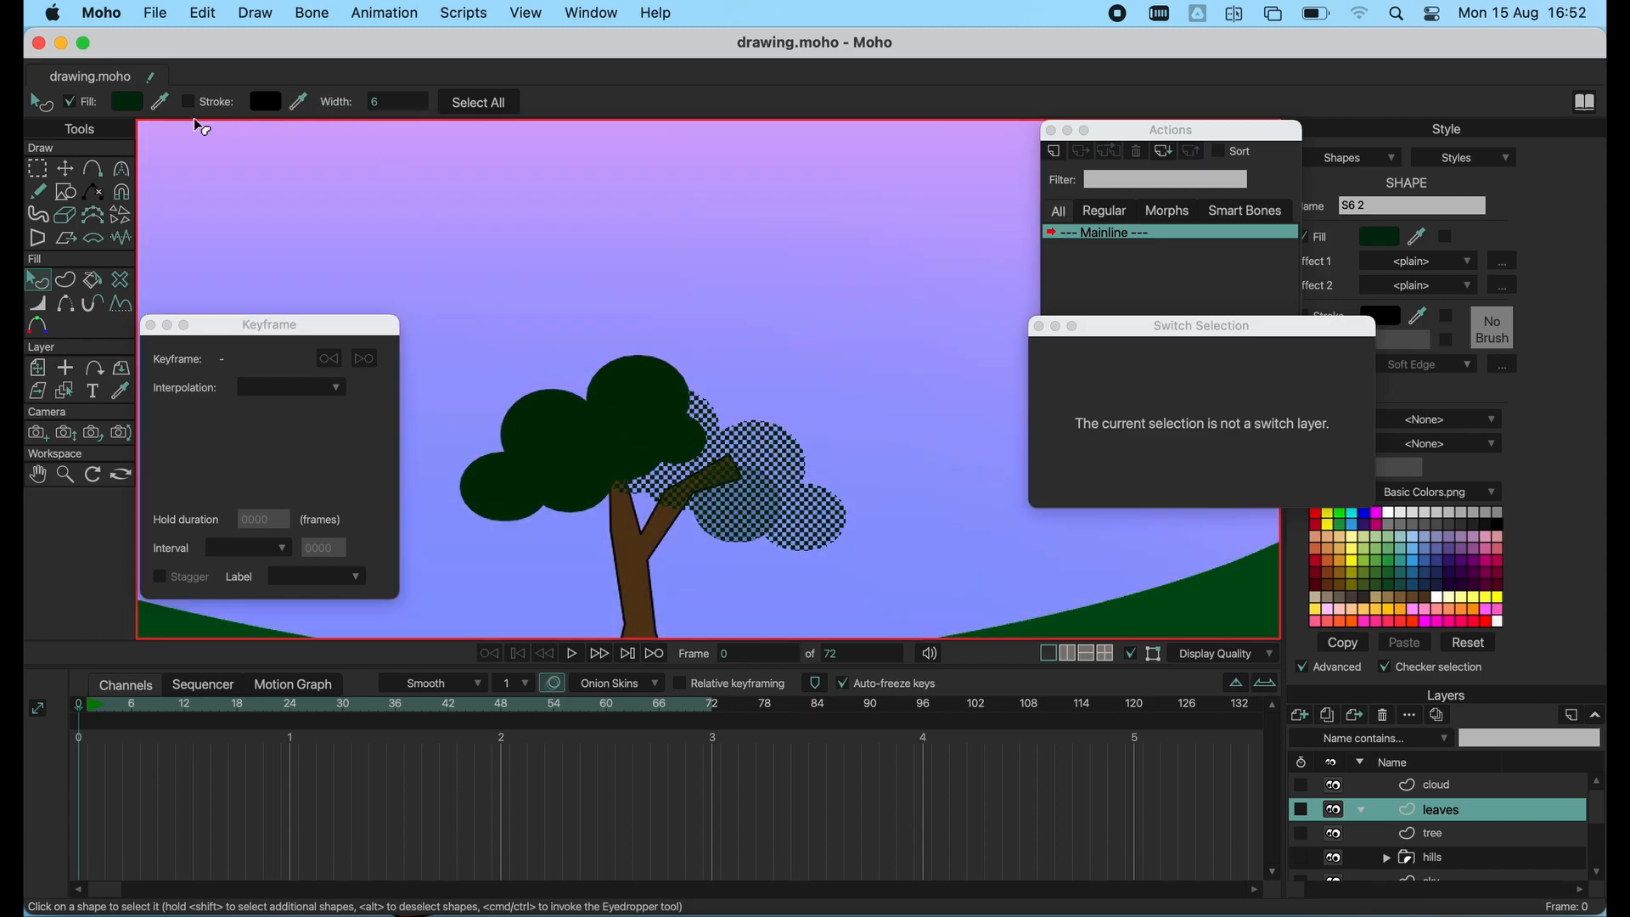
{"action": "left_click", "coordinate": [125, 102]}
{"action": "left_click_drag", "start_coordinate": [1101, 499], "coordinate": [1095, 478]}
{"action": "left_click", "coordinate": [1277, 583]}
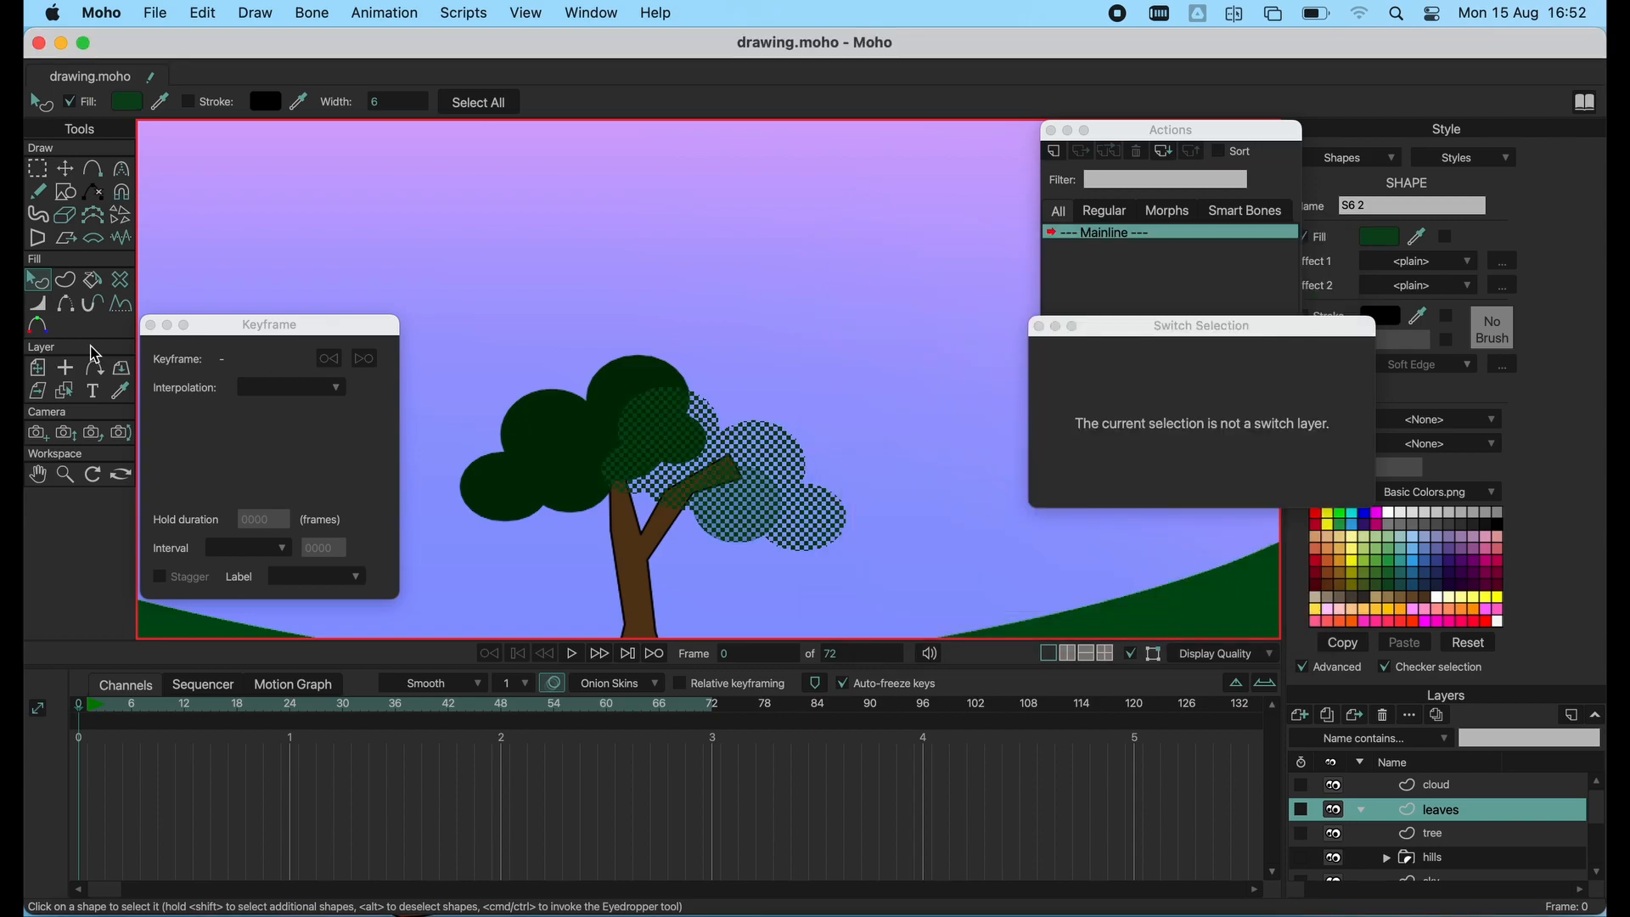
- Darken the fill of the lowest ovals in the right-hand crown to the green 0B3916
{"action": "left_click", "coordinate": [572, 279]}
{"action": "scroll", "coordinate": [601, 314], "scroll_direction": "down", "scroll_amount": 4}
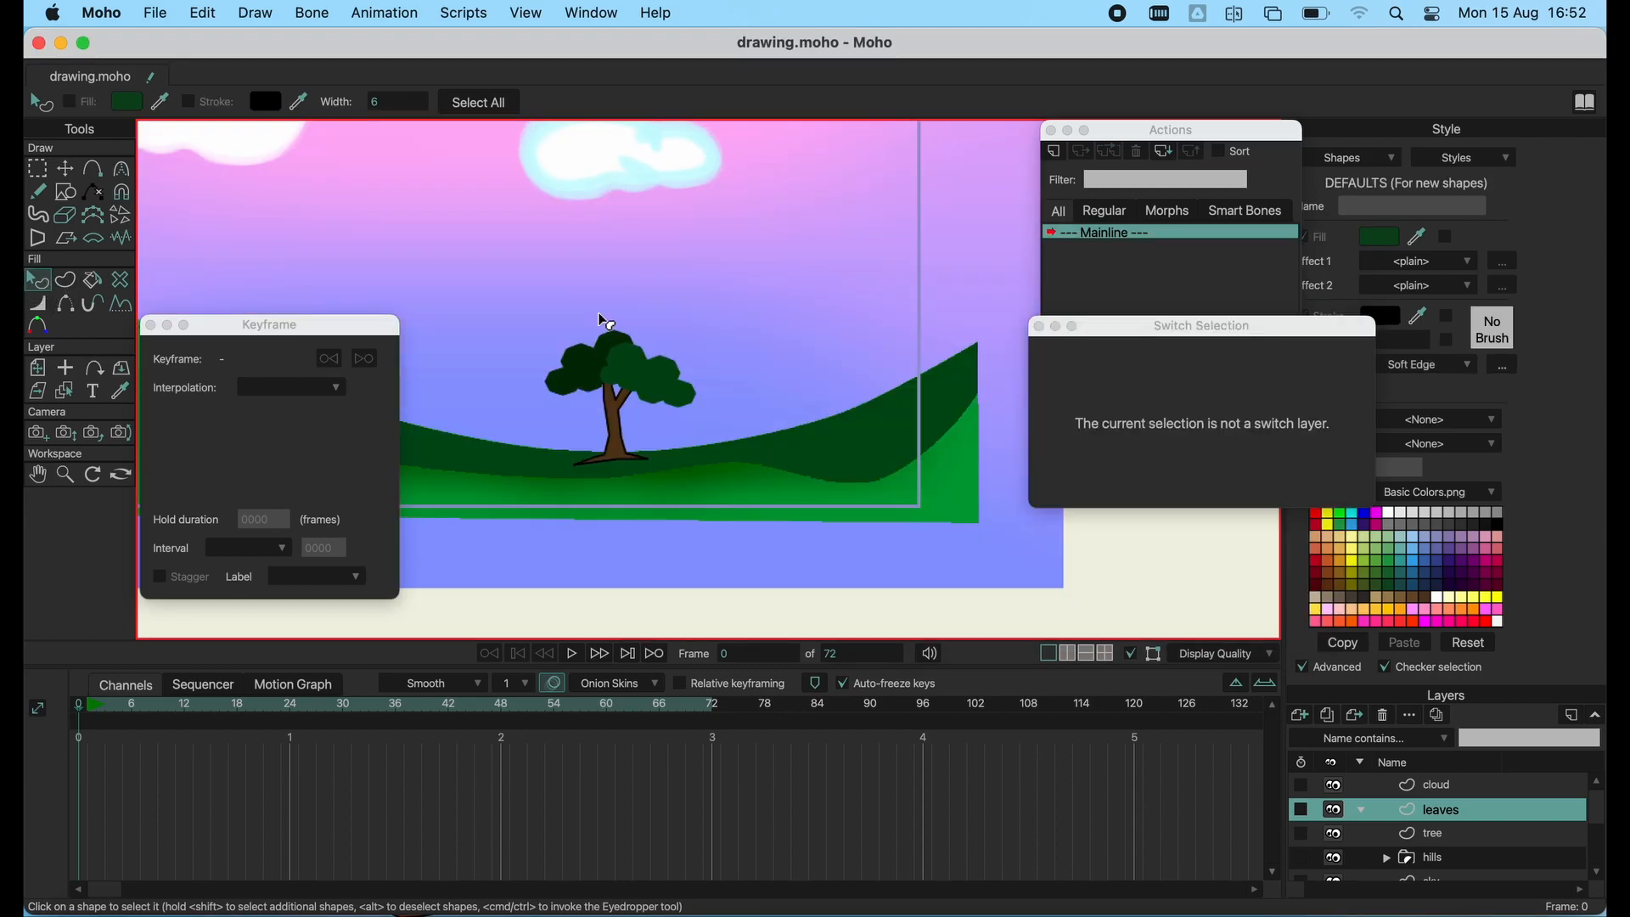
{"action": "scroll", "coordinate": [688, 410], "scroll_direction": "up", "scroll_amount": 1}
{"action": "left_click", "coordinate": [673, 410]}
{"action": "left_click", "coordinate": [684, 406]}
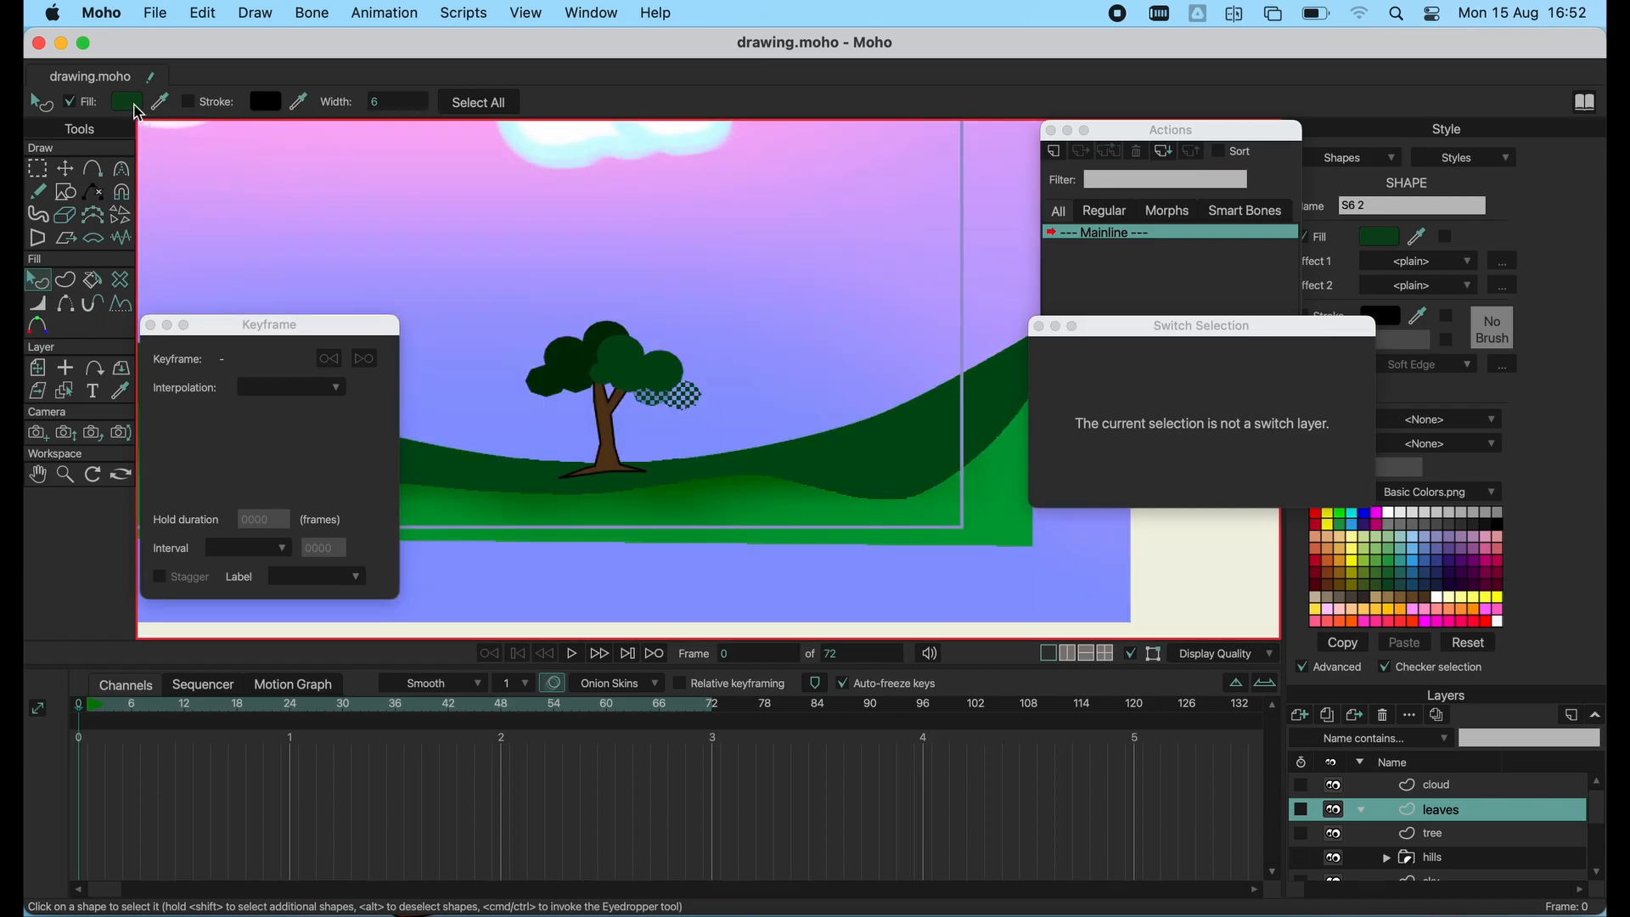
{"action": "left_click", "coordinate": [134, 106]}
{"action": "left_click", "coordinate": [1080, 488]}
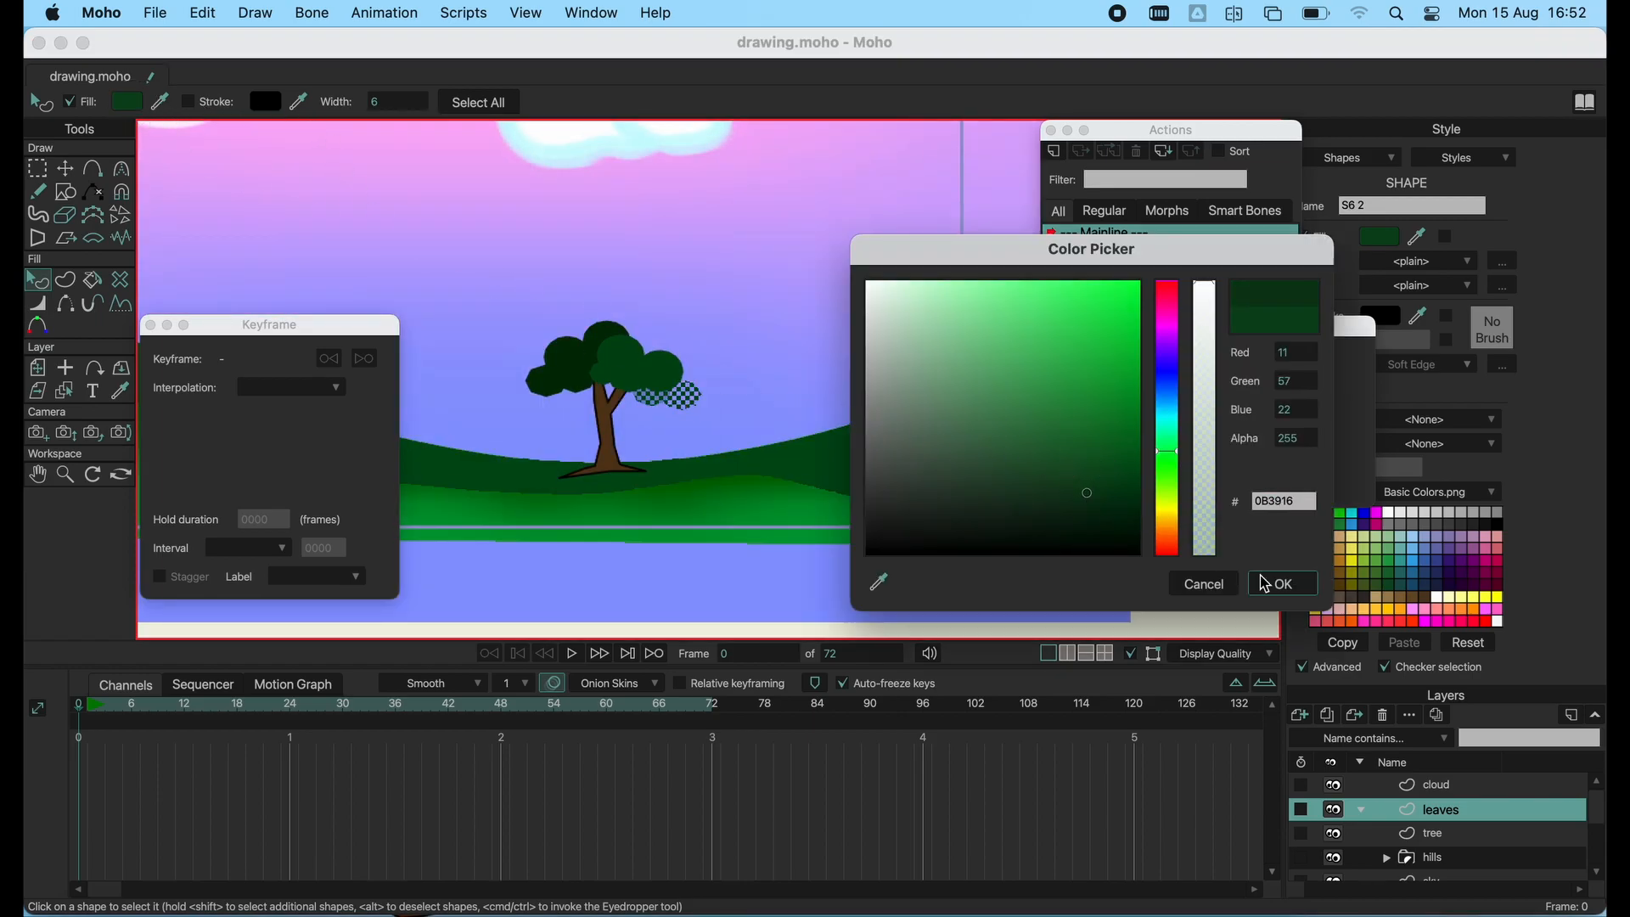
{"action": "left_click", "coordinate": [1284, 585]}
{"action": "scroll", "coordinate": [586, 367], "scroll_direction": "up", "scroll_amount": 1}
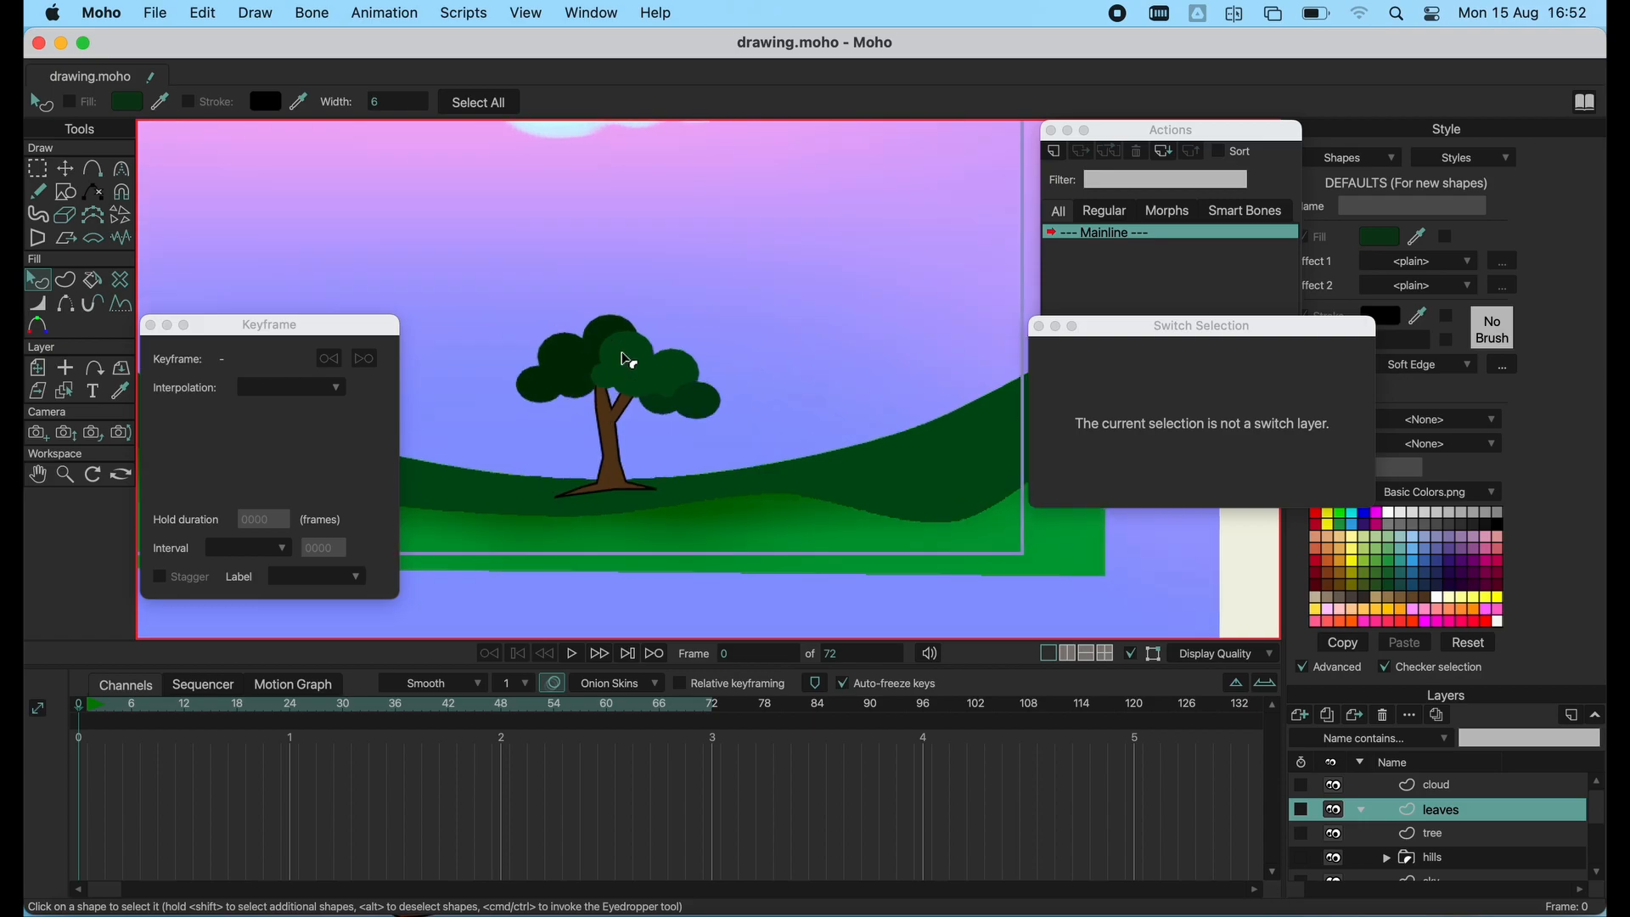
- Tuck the outer ovals of the right-hand crown inward to make its shape more compact
{"action": "left_click", "coordinate": [66, 168]}
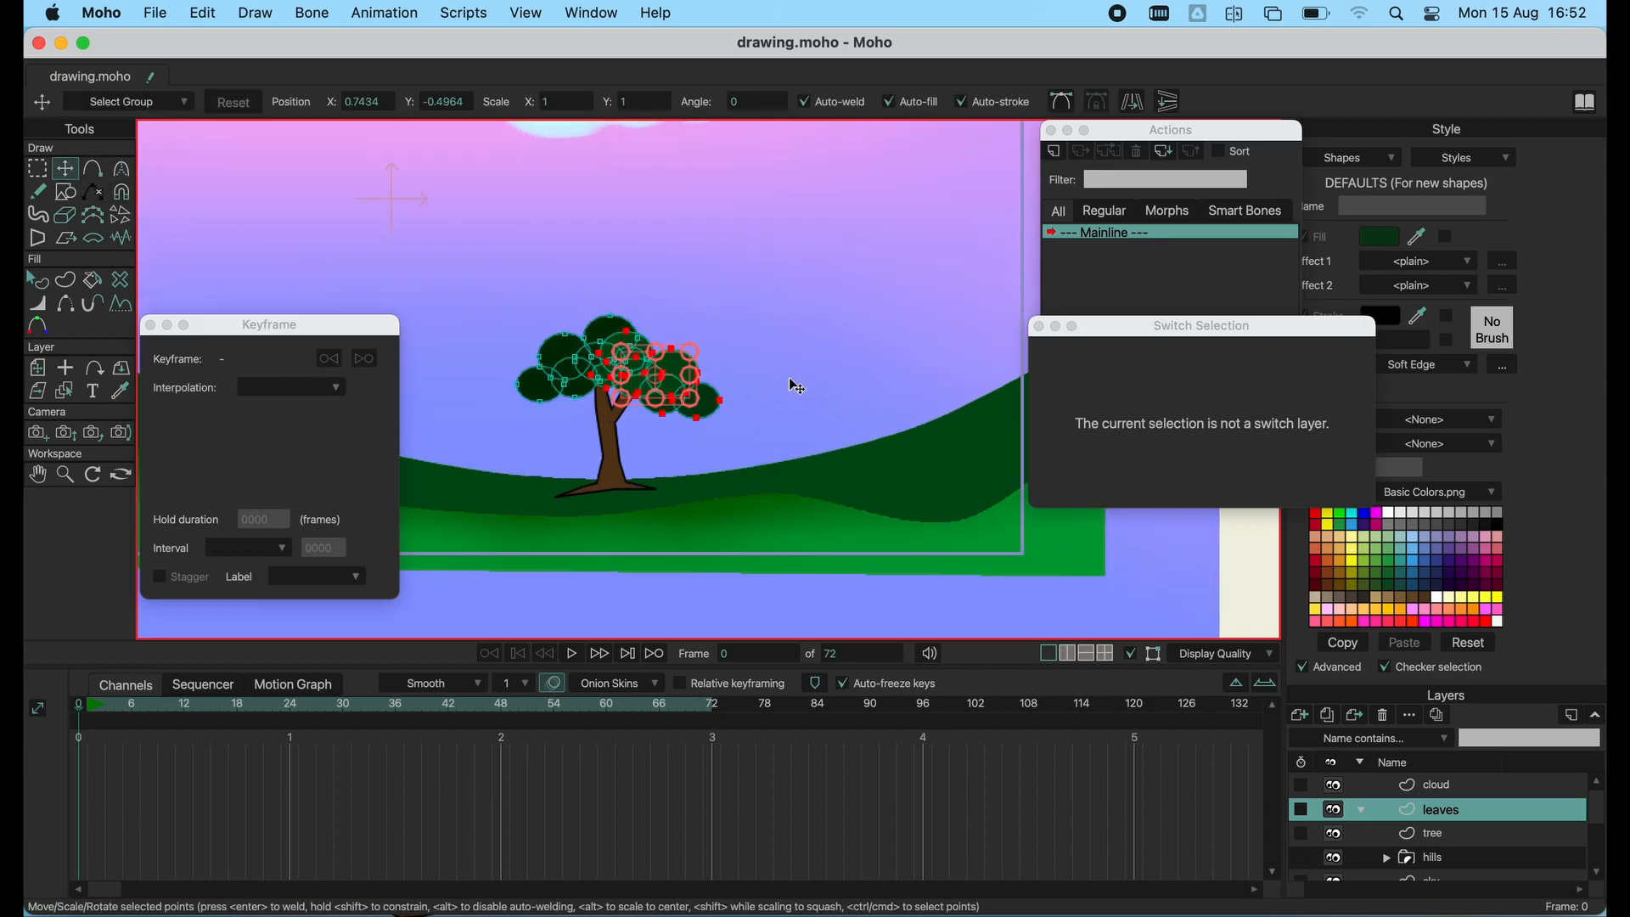
{"action": "scroll", "coordinate": [789, 378], "scroll_direction": "up", "scroll_amount": 1}
{"action": "mouse_move", "coordinate": [688, 414]}
{"action": "left_mouse_down"}
{"action": "mouse_move", "coordinate": [577, 418]}
{"action": "mouse_move", "coordinate": [691, 441]}
{"action": "mouse_move", "coordinate": [673, 407]}
{"action": "left_mouse_up"}
{"action": "left_click", "coordinate": [39, 280]}
{"action": "left_click", "coordinate": [410, 251]}
{"action": "scroll", "coordinate": [442, 253], "scroll_direction": "up", "scroll_amount": 2}
{"action": "scroll", "coordinate": [441, 253], "scroll_direction": "down", "scroll_amount": 1}
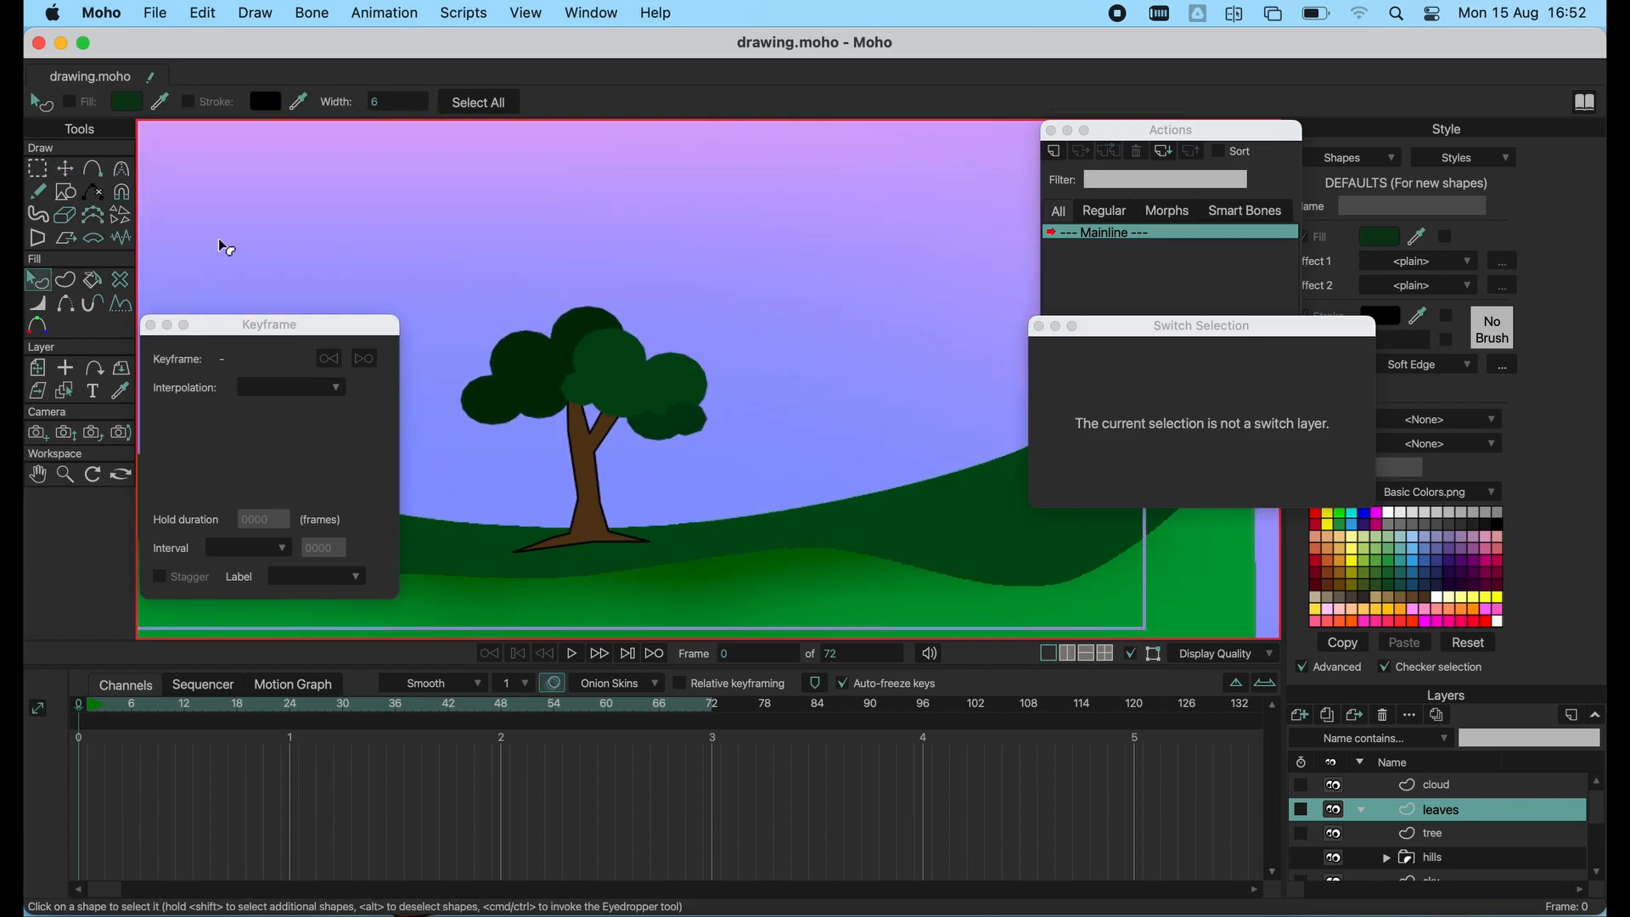
- Cut the large outer oval of the right-hand crown and paste it back on top of its neighbours
{"action": "left_click", "coordinate": [65, 169]}
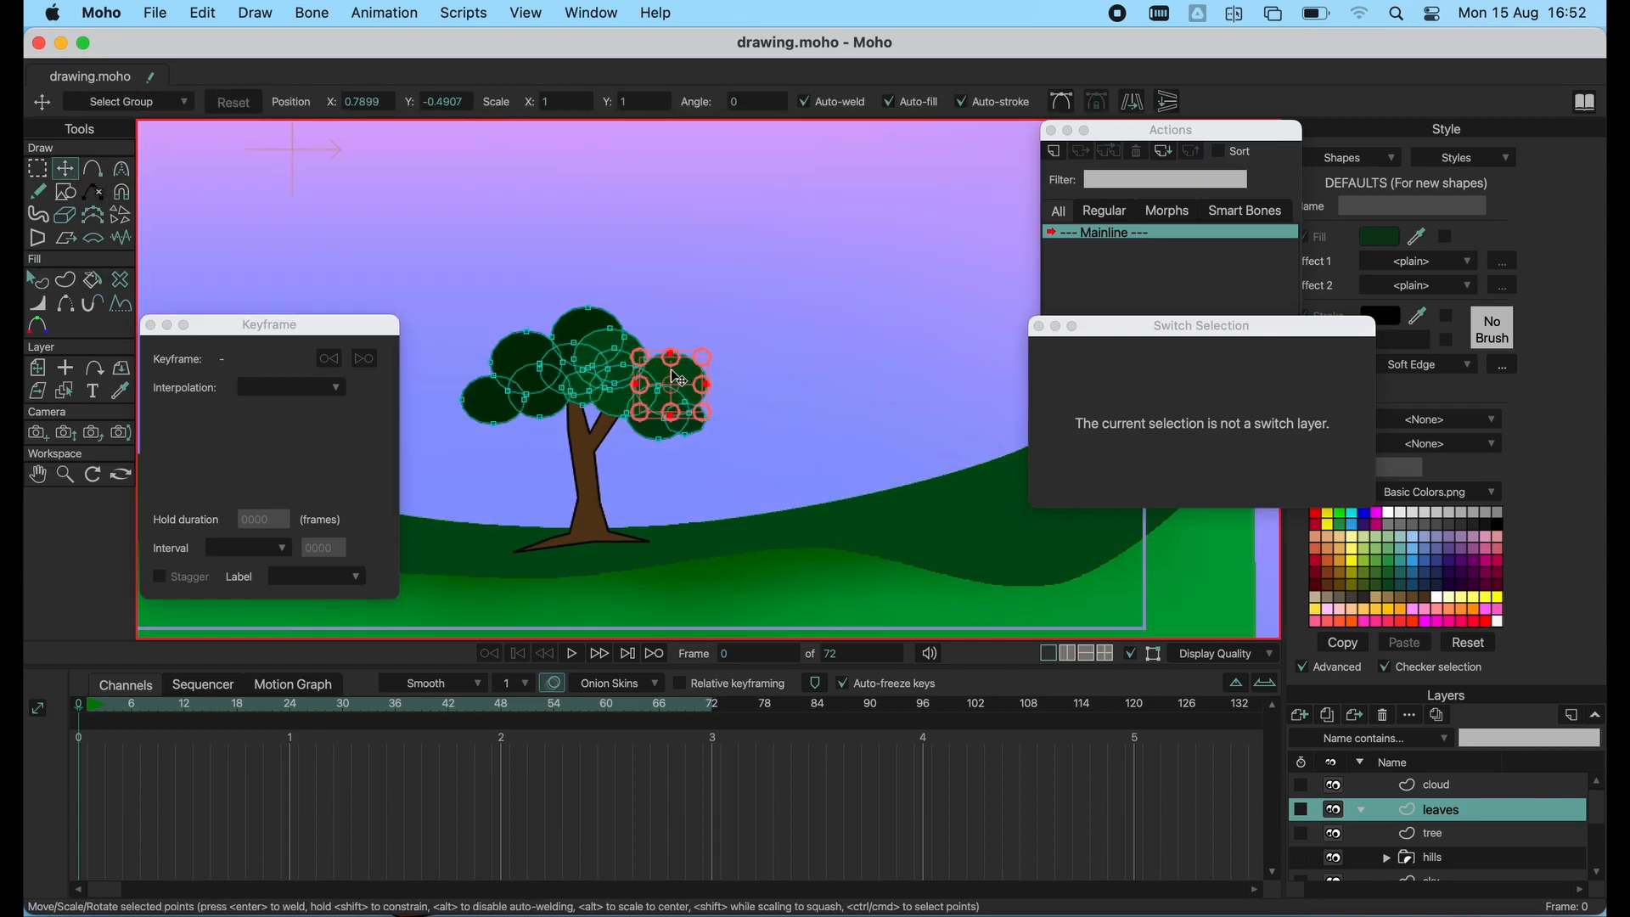
{"action": "key", "text": "super+x"}
{"action": "key", "text": "super+v"}
{"action": "left_click", "coordinate": [43, 286]}
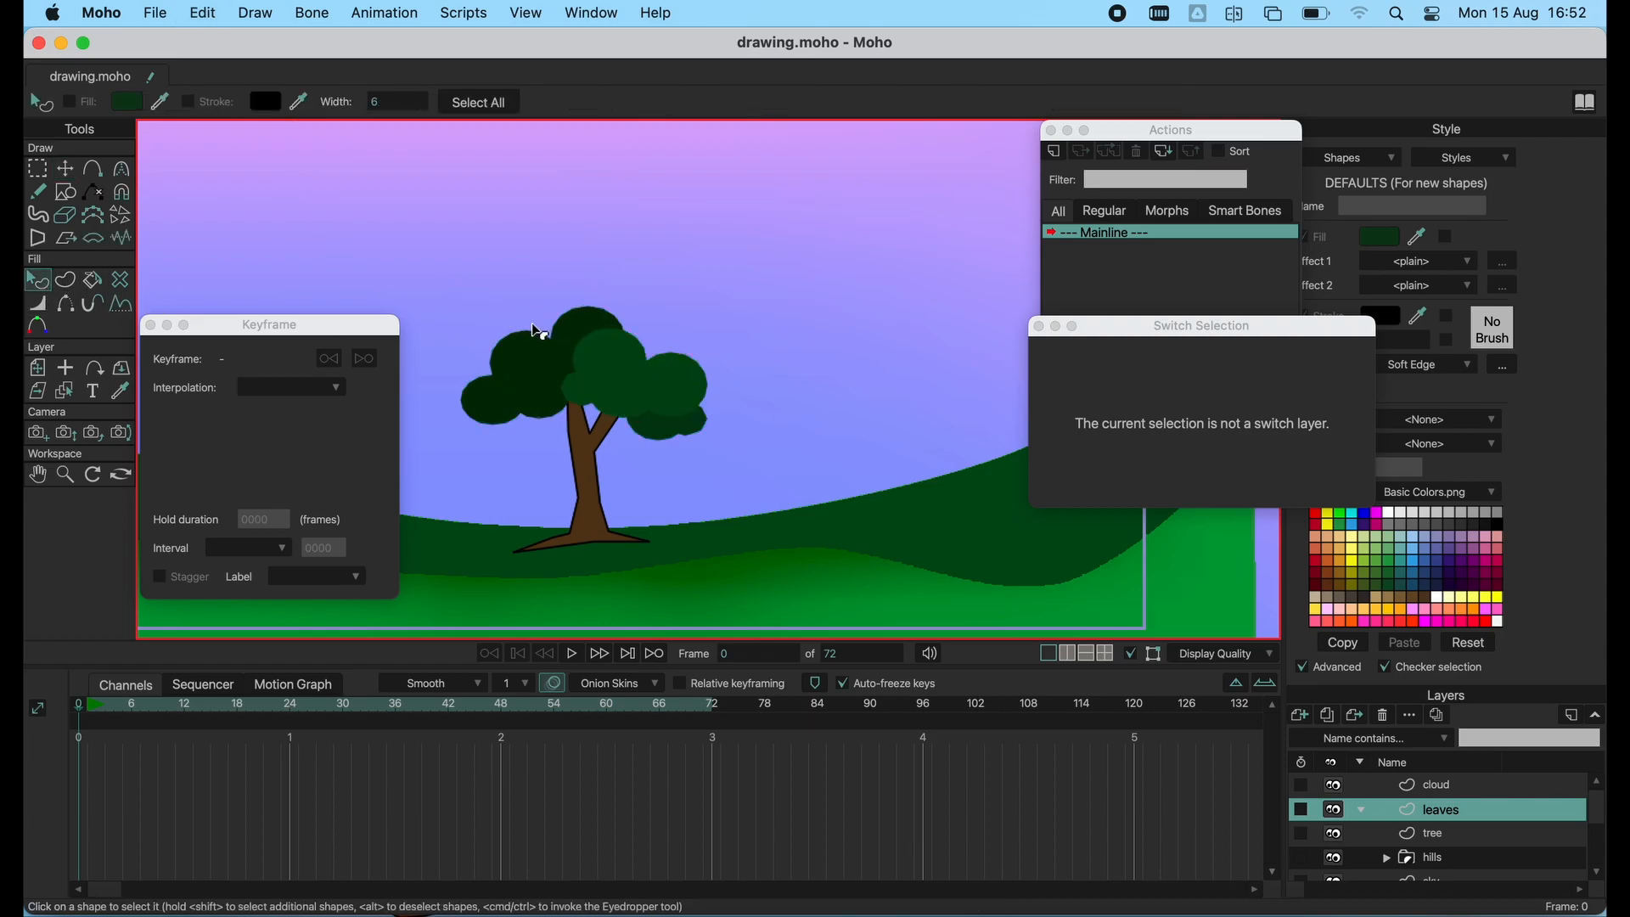
{"action": "left_click", "coordinate": [65, 168]}
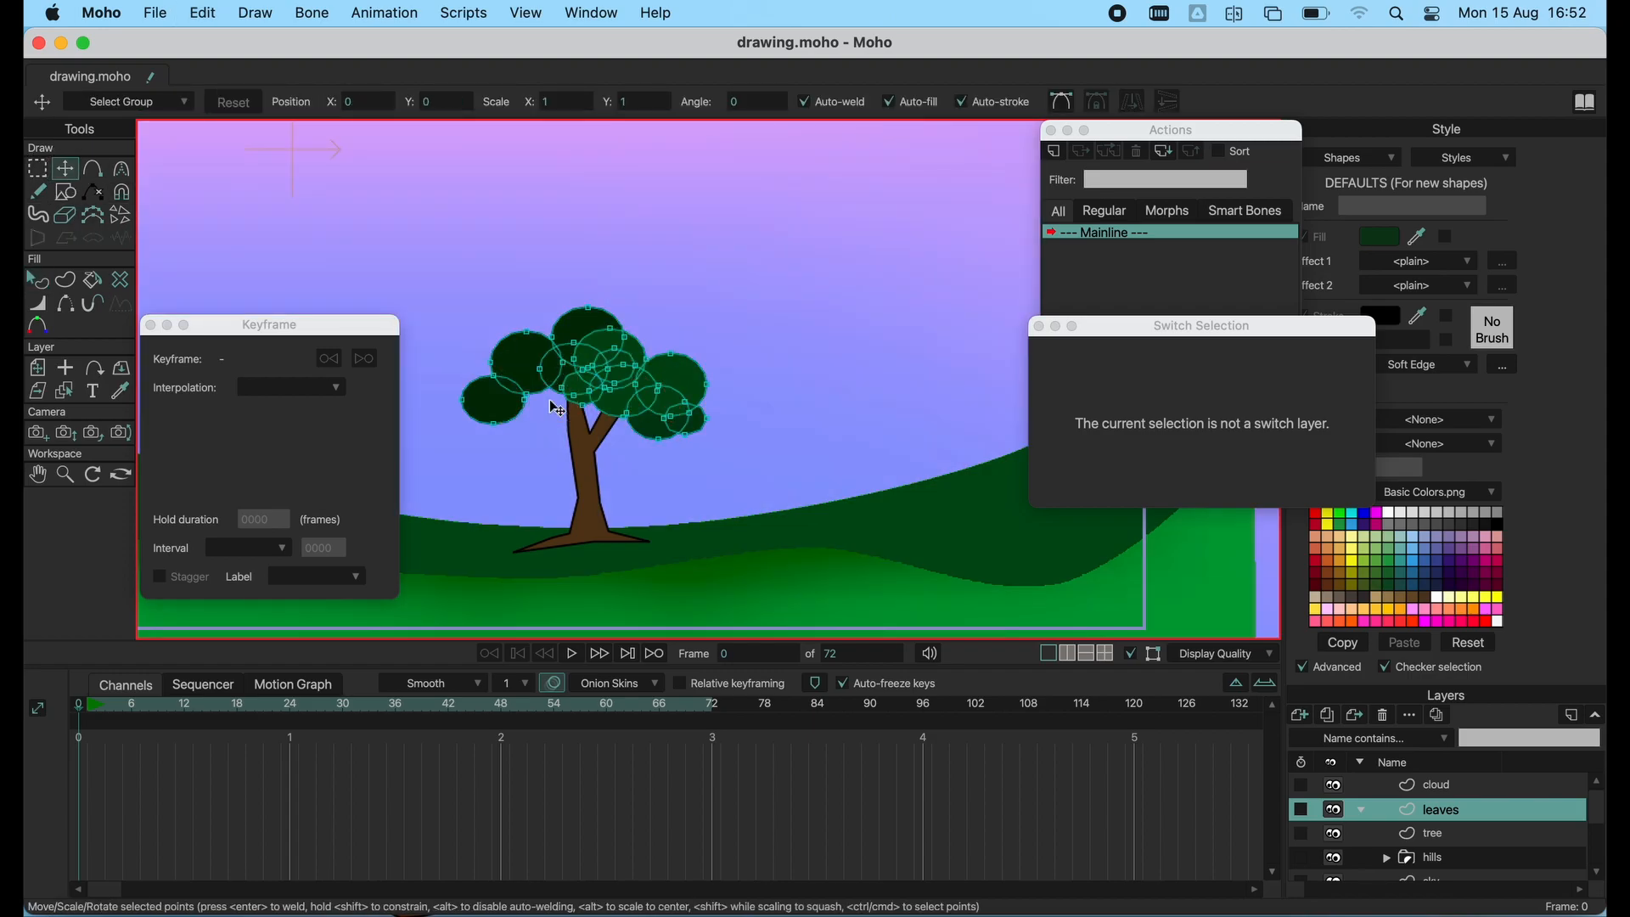
{"action": "left_click", "coordinate": [39, 282]}
{"action": "left_click", "coordinate": [322, 277]}
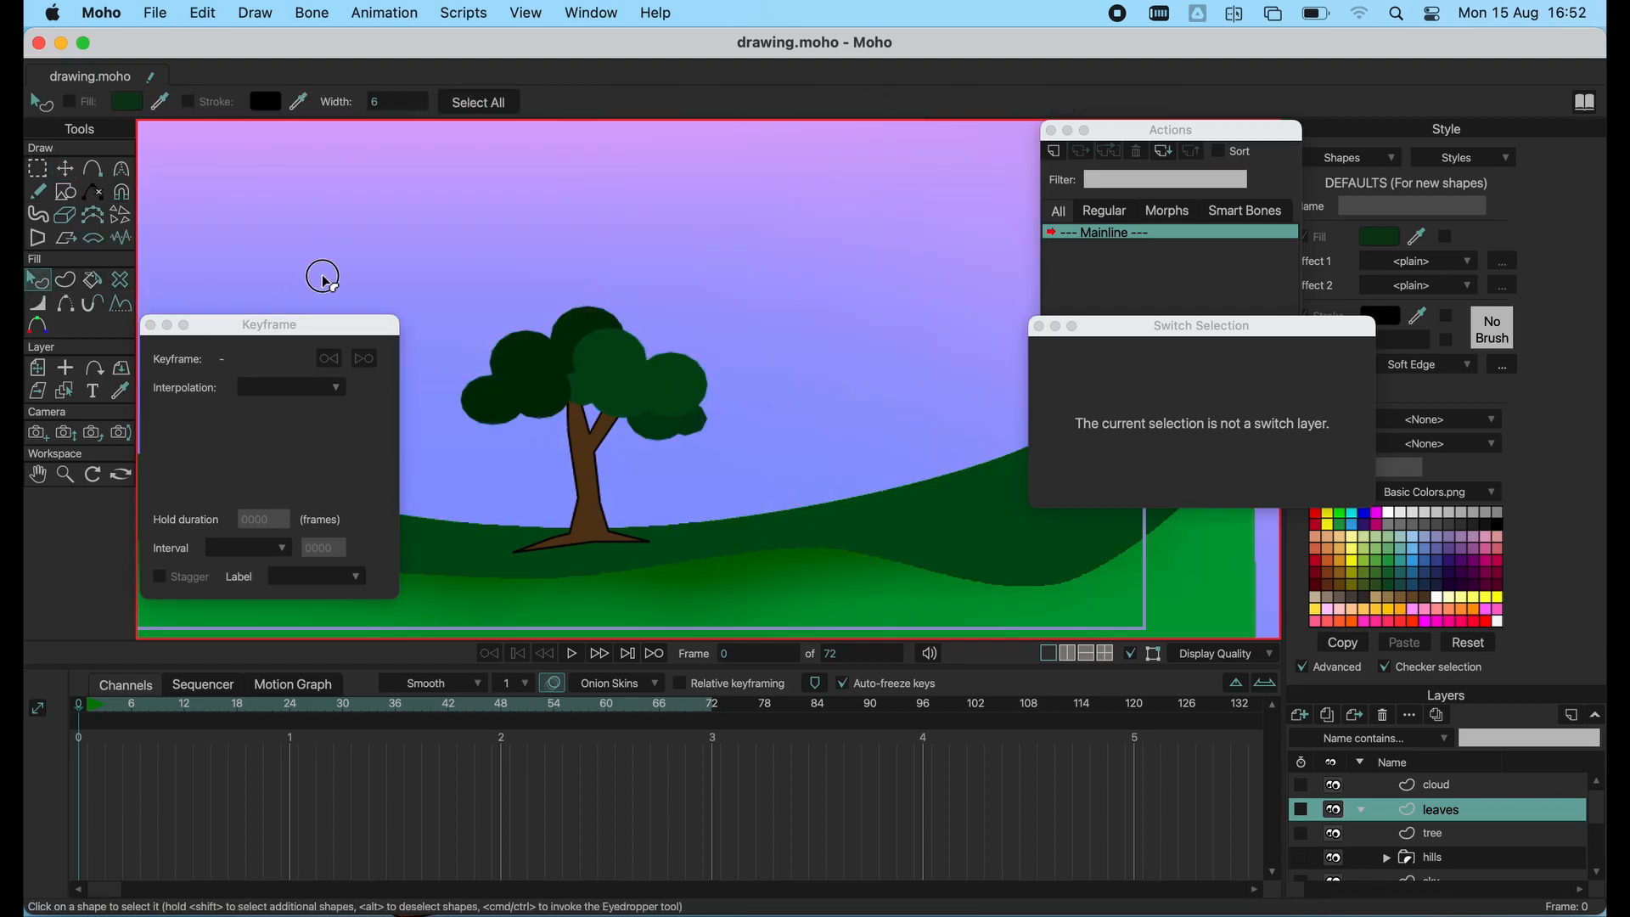
{"action": "scroll", "coordinate": [487, 339], "scroll_direction": "up", "scroll_amount": 3}
{"action": "scroll", "coordinate": [487, 340], "scroll_direction": "down", "scroll_amount": 7}
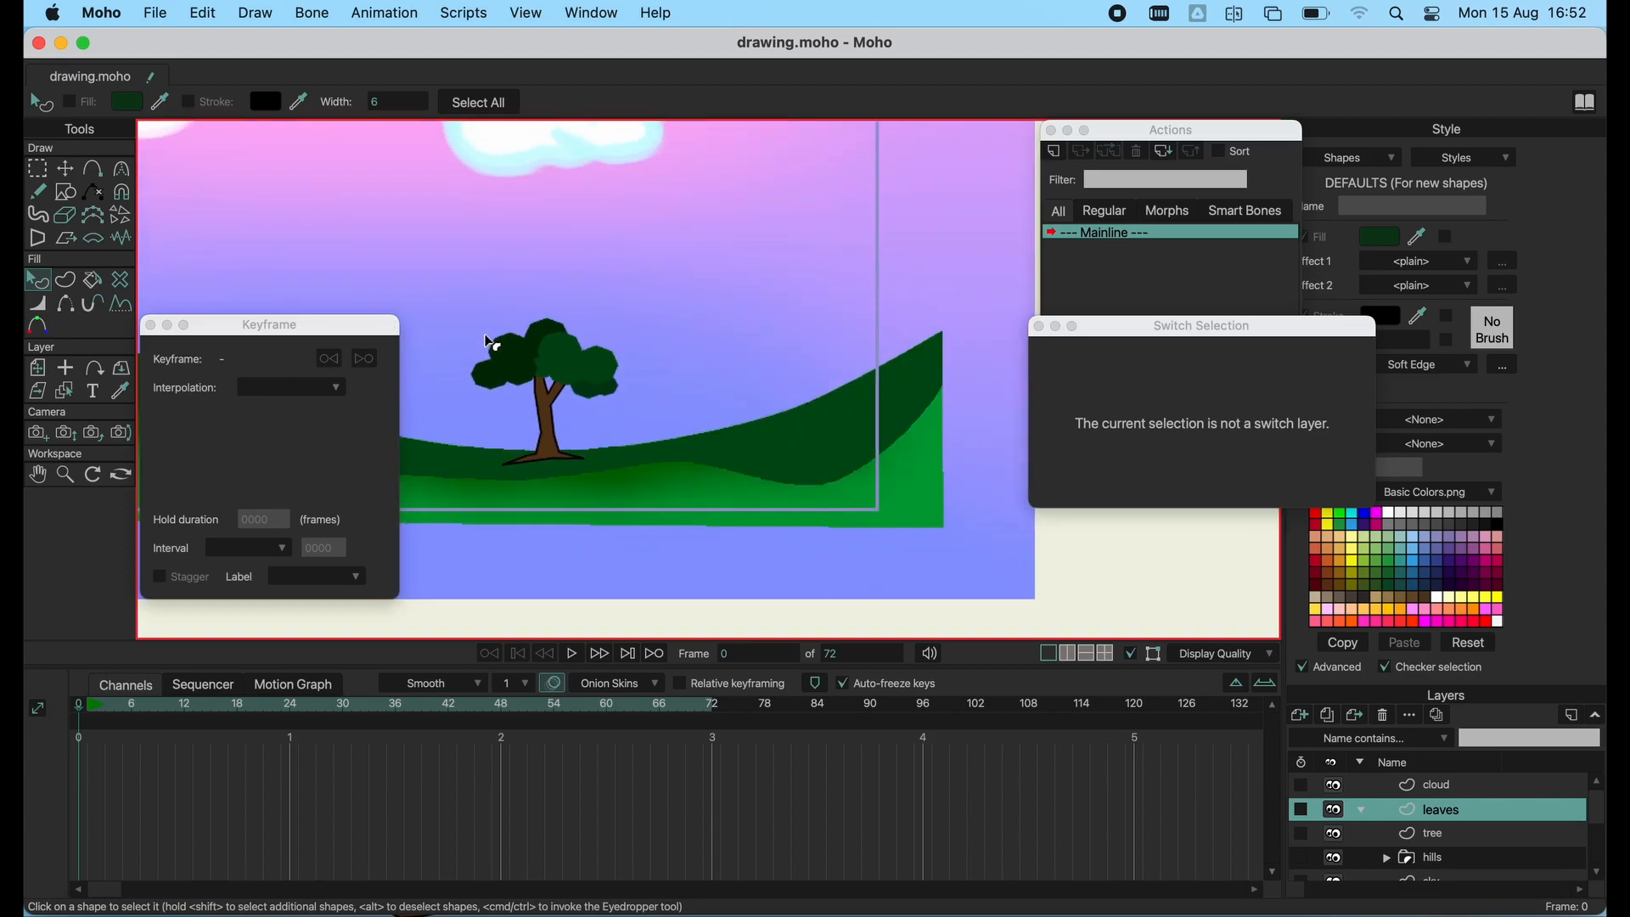
- Set the leaves layer's origin in the lower middle of the crown, at about X 0.6344, Y -0.5151
{"action": "left_click", "coordinate": [37, 168]}
{"action": "left_click_drag", "start_coordinate": [621, 343], "coordinate": [827, 375]}
{"action": "left_click", "coordinate": [66, 367]}
{"action": "left_click", "coordinate": [760, 404]}
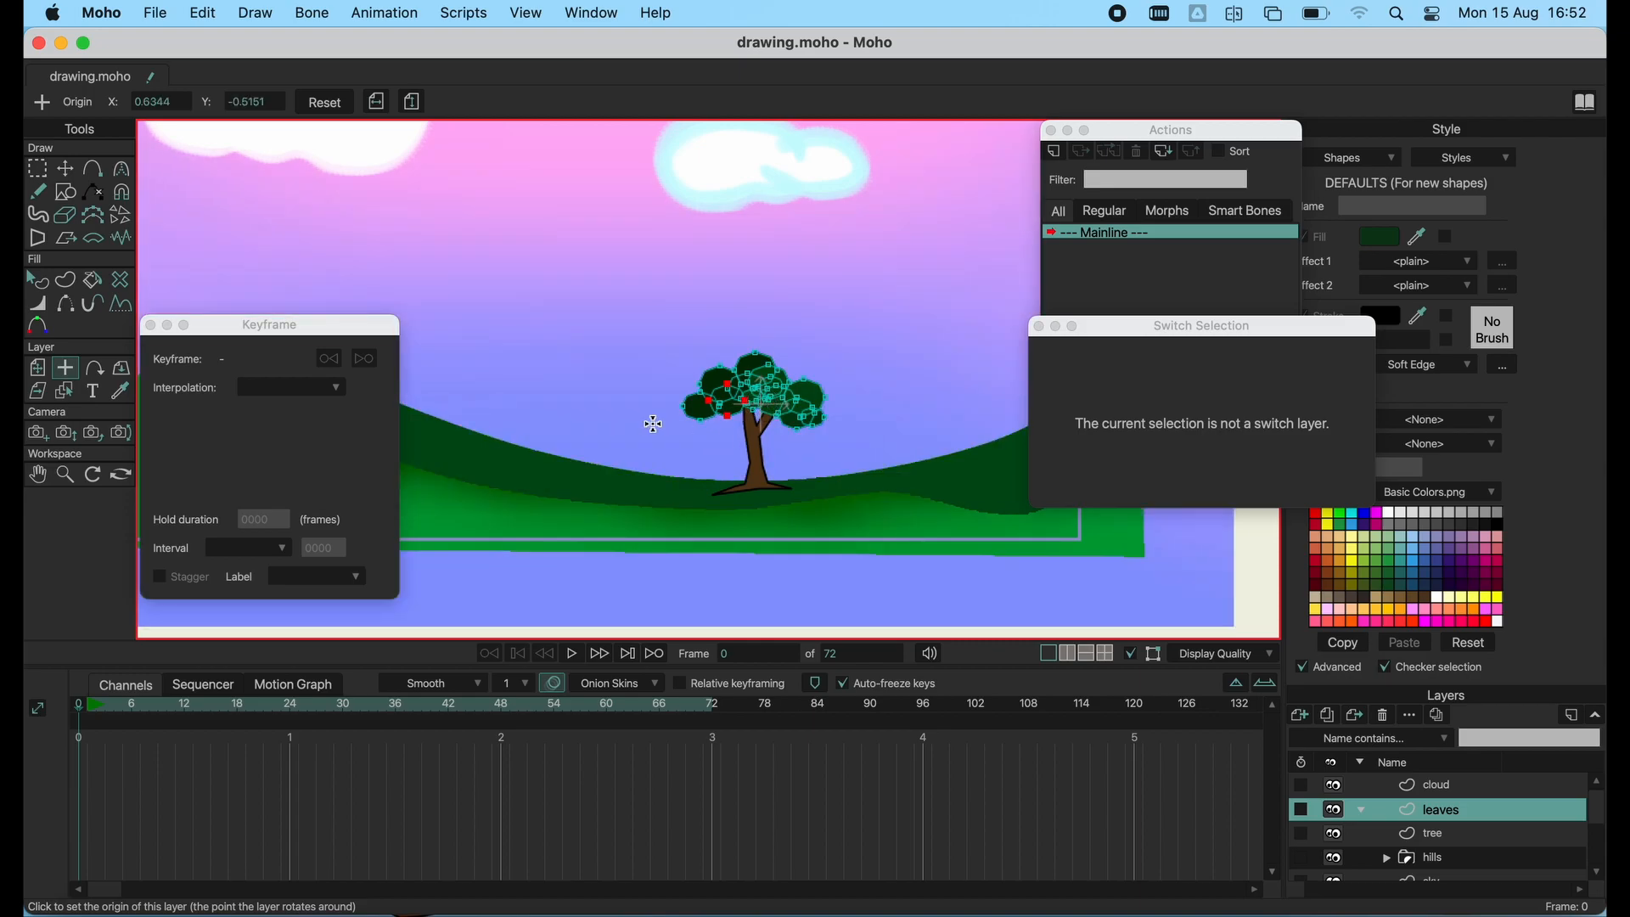
{"action": "left_click", "coordinate": [38, 368]}
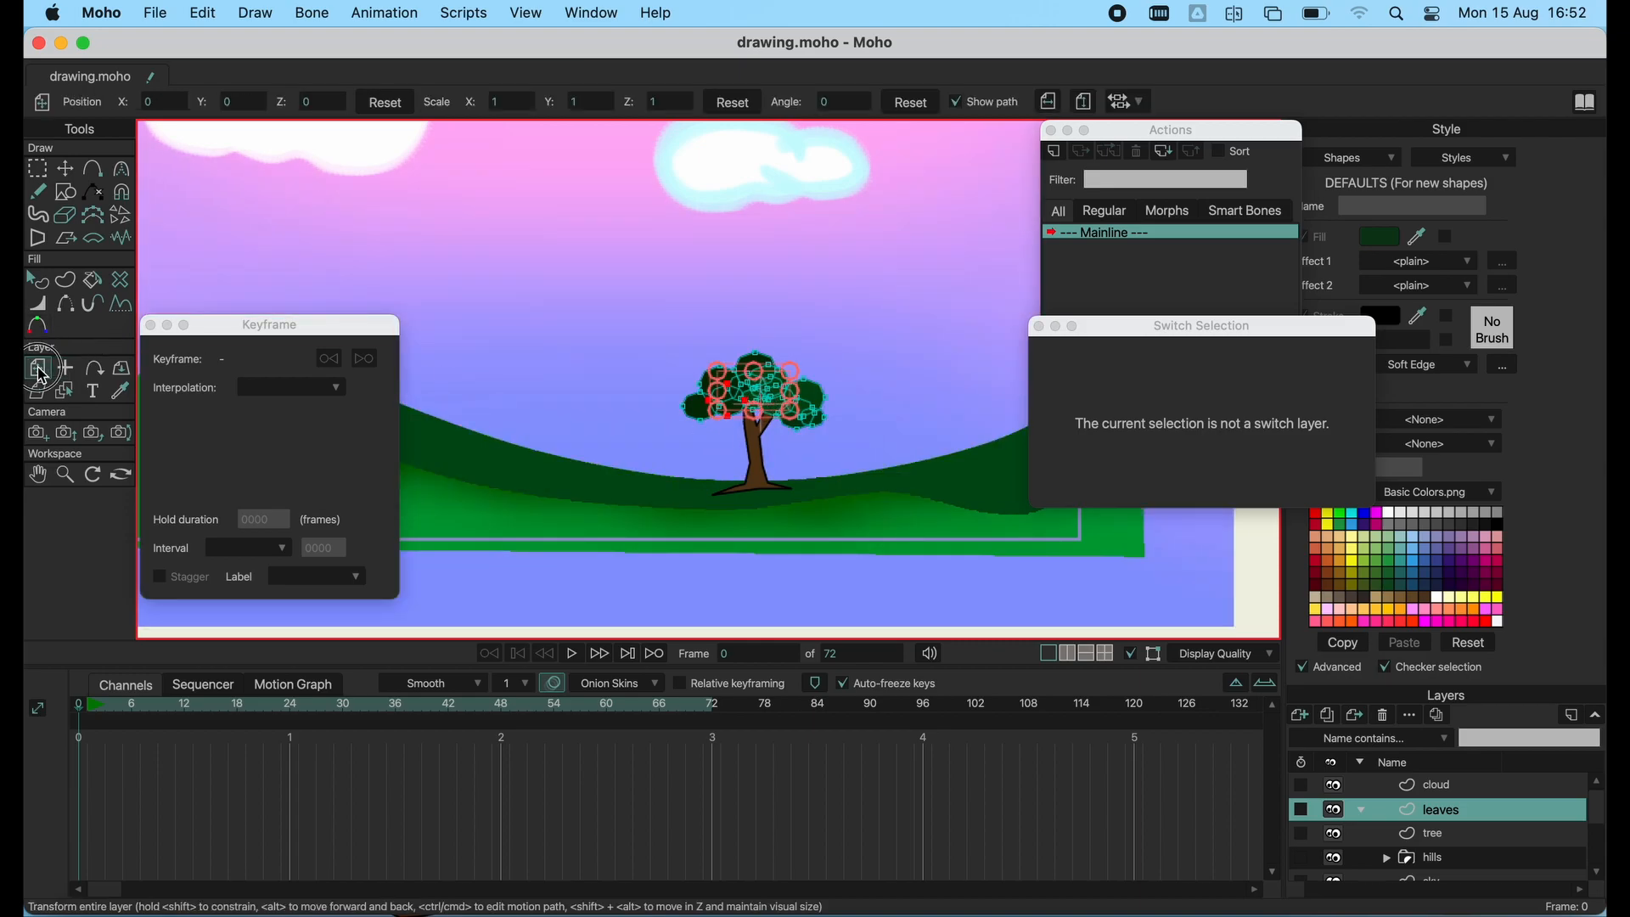
- Group the leaves and tree layers together and name the group big tree
{"action": "left_click", "coordinate": [1433, 841], "text": "shift"}
{"action": "right_click", "coordinate": [1434, 813]}
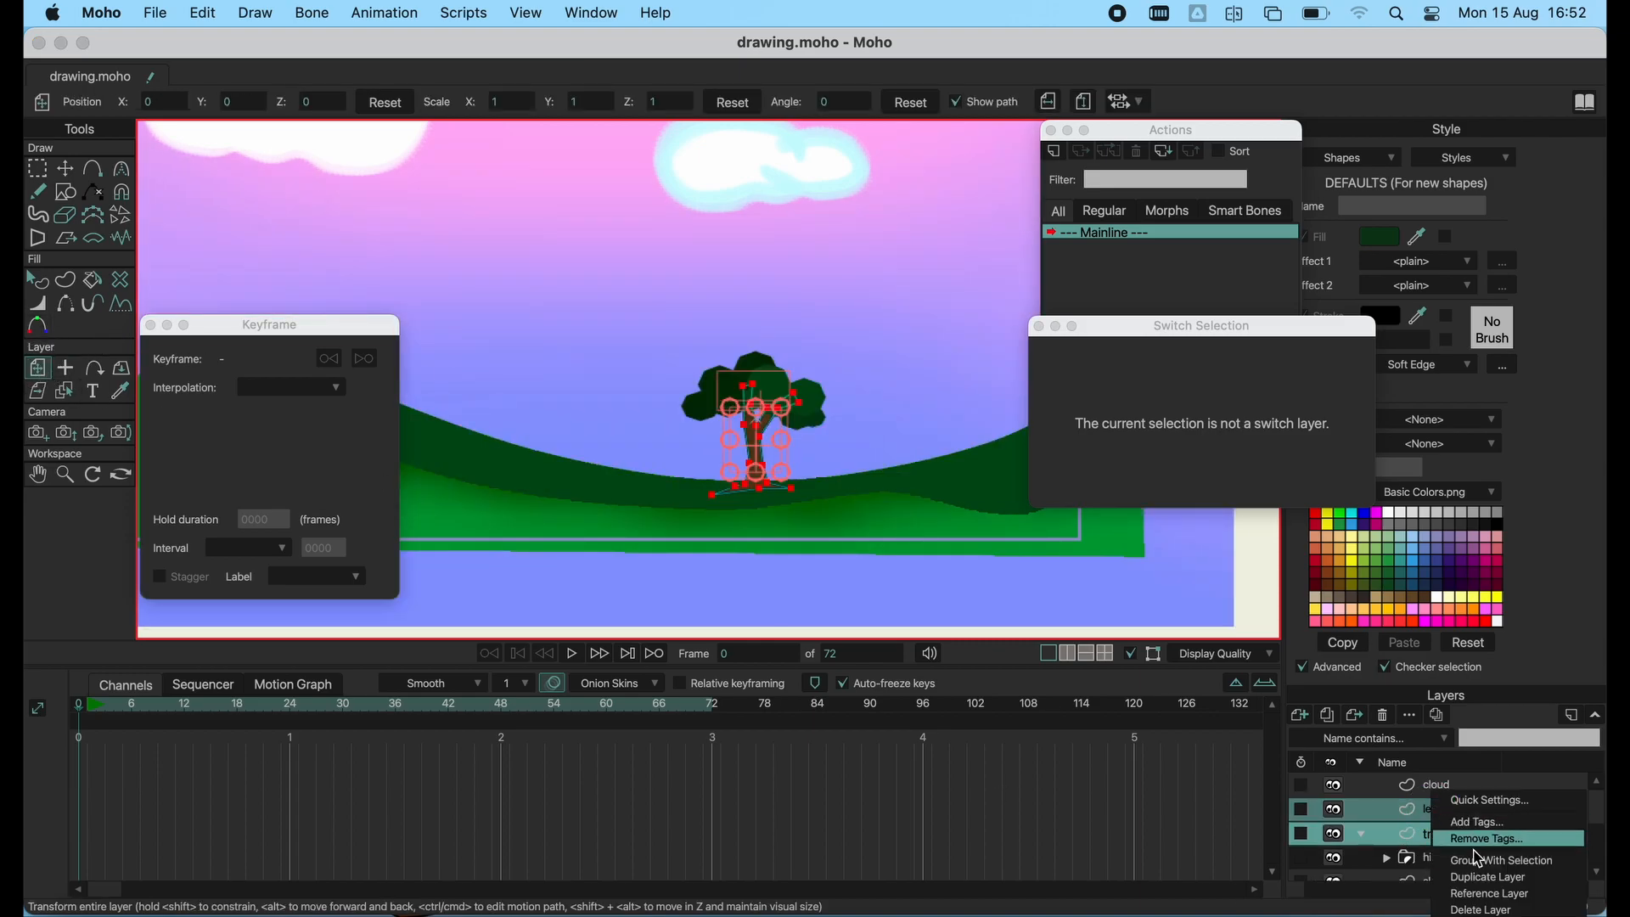
{"action": "left_click", "coordinate": [1477, 860]}
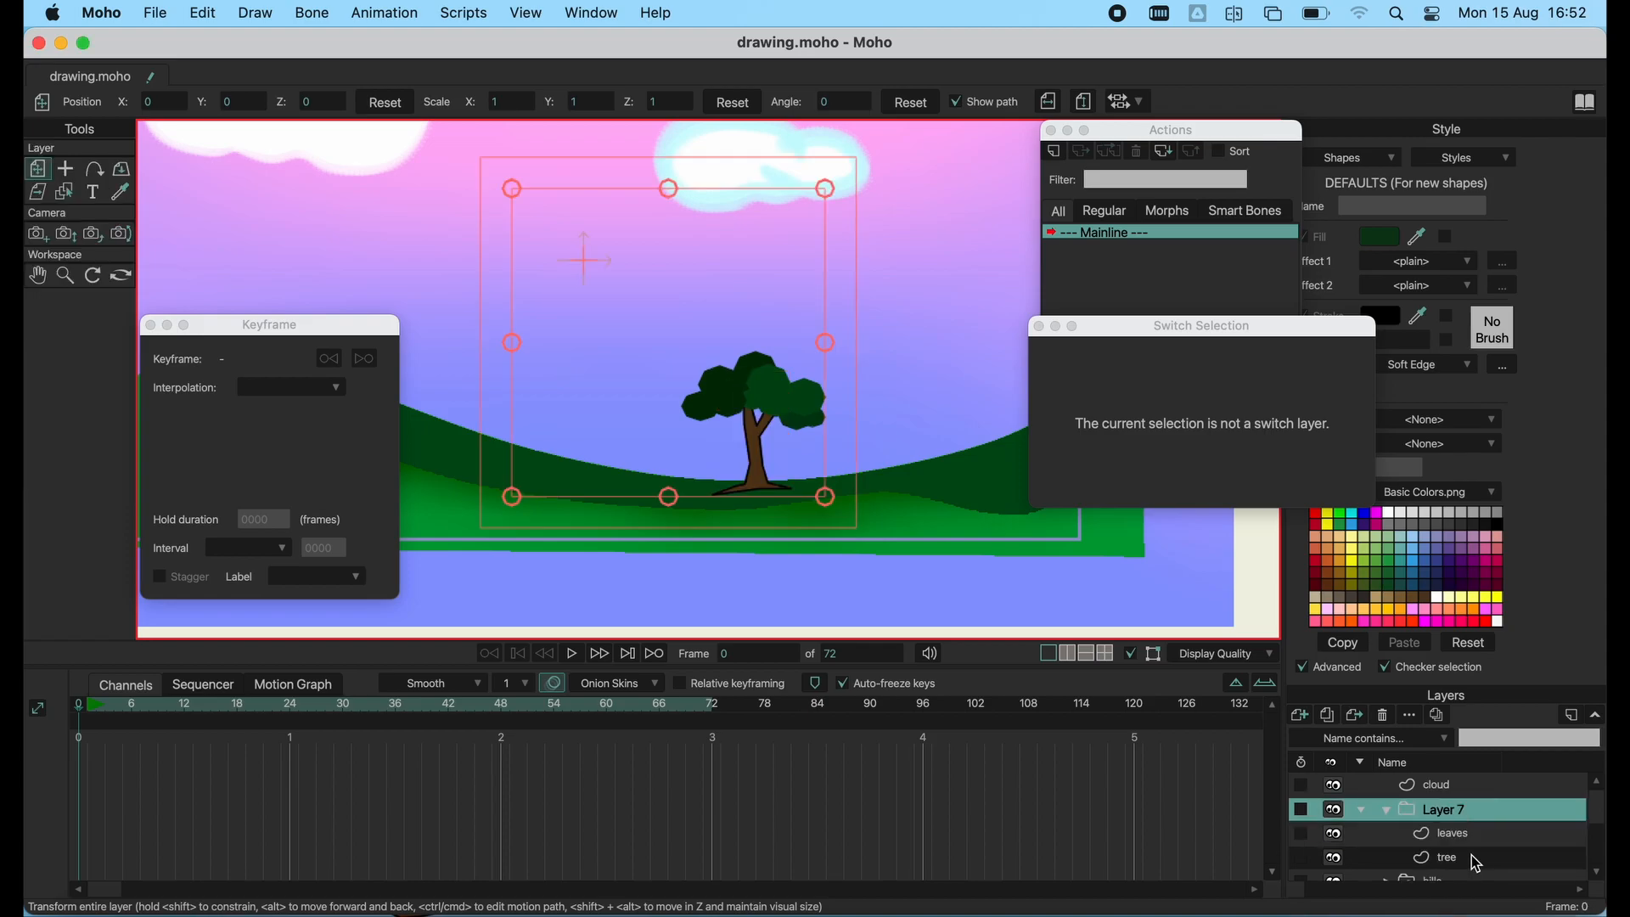
{"action": "double_click", "coordinate": [1443, 817]}
{"action": "type", "text": "big tree"}
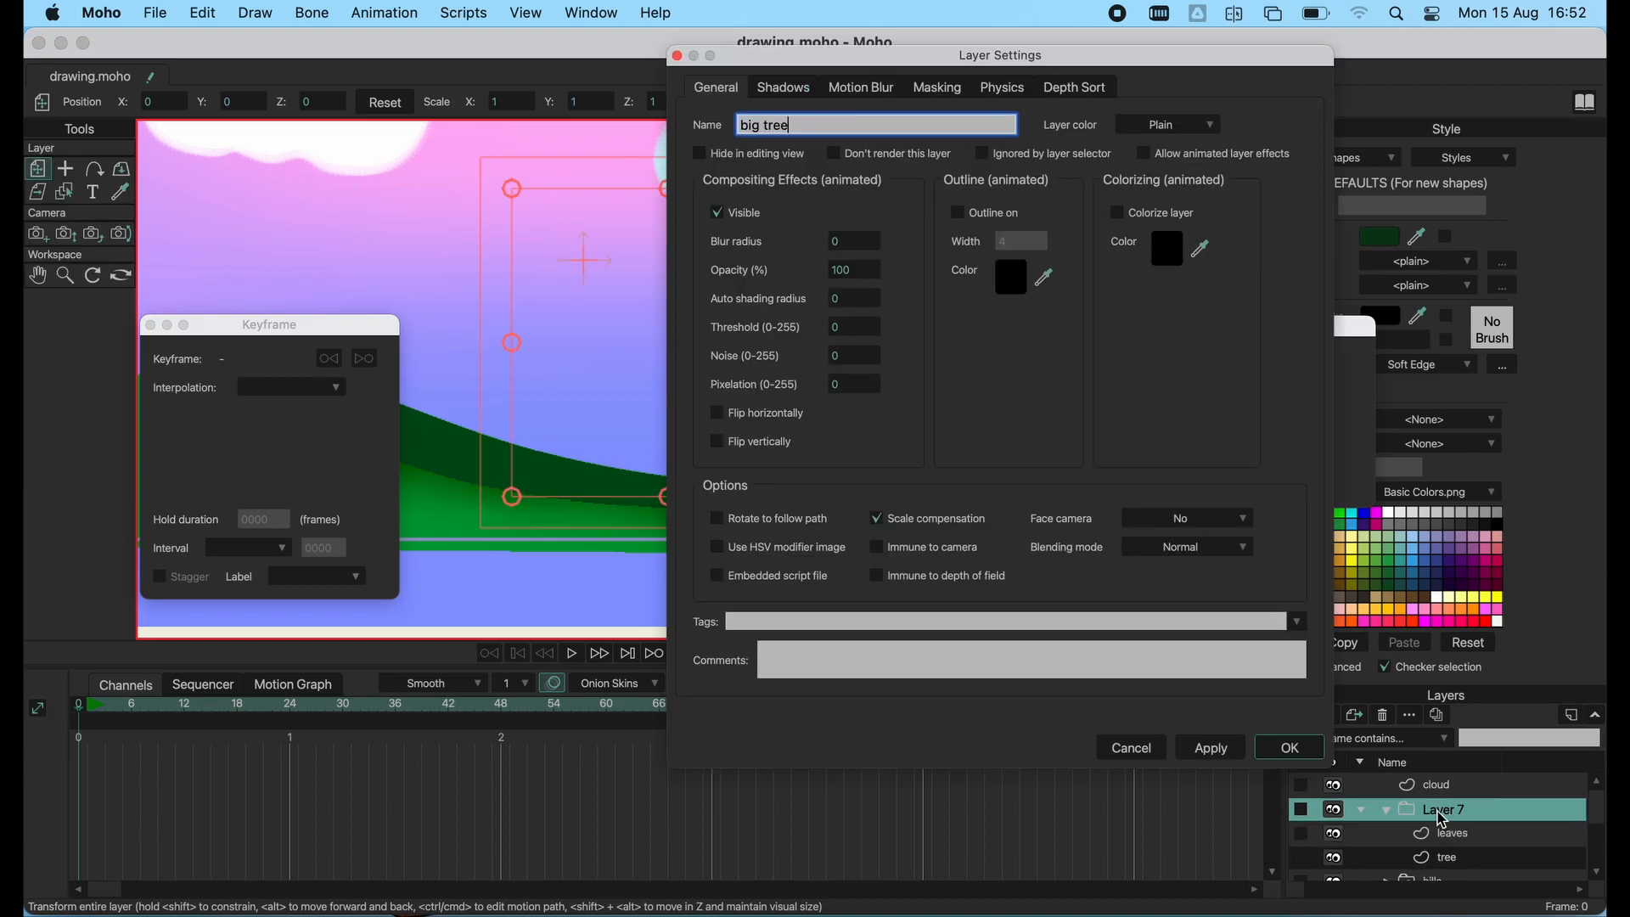
{"action": "key", "text": "Return"}
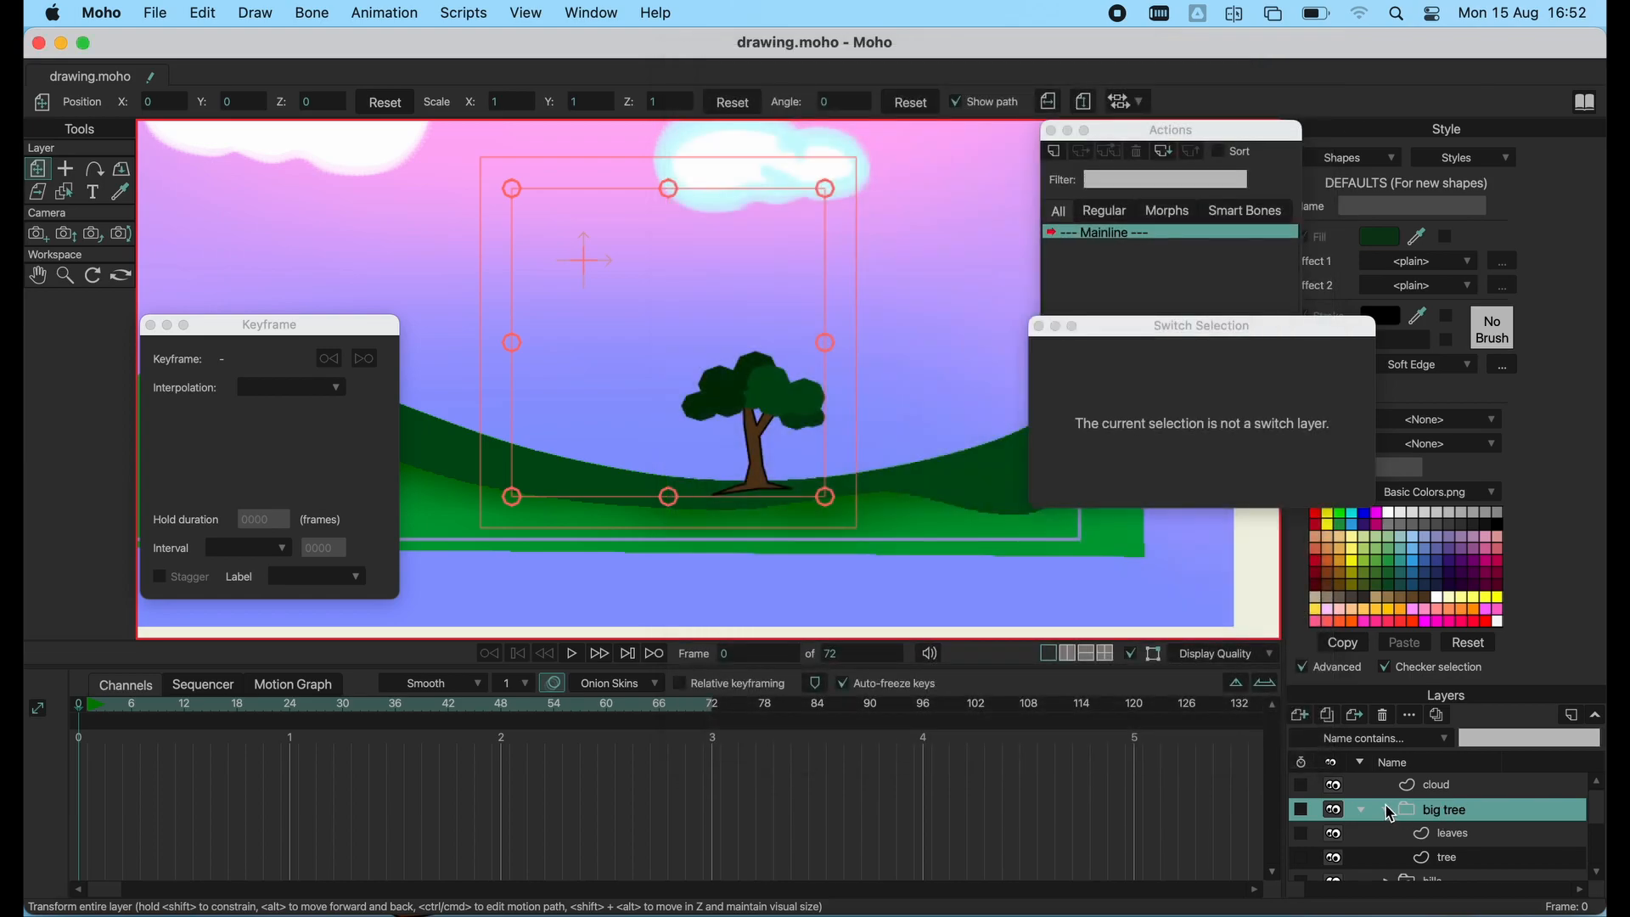
- Collapse the big tree group and set its origin on the trunk, at about X 0.6147, Y -0.6687
{"action": "left_click", "coordinate": [1389, 813]}
{"action": "left_click", "coordinate": [65, 169]}
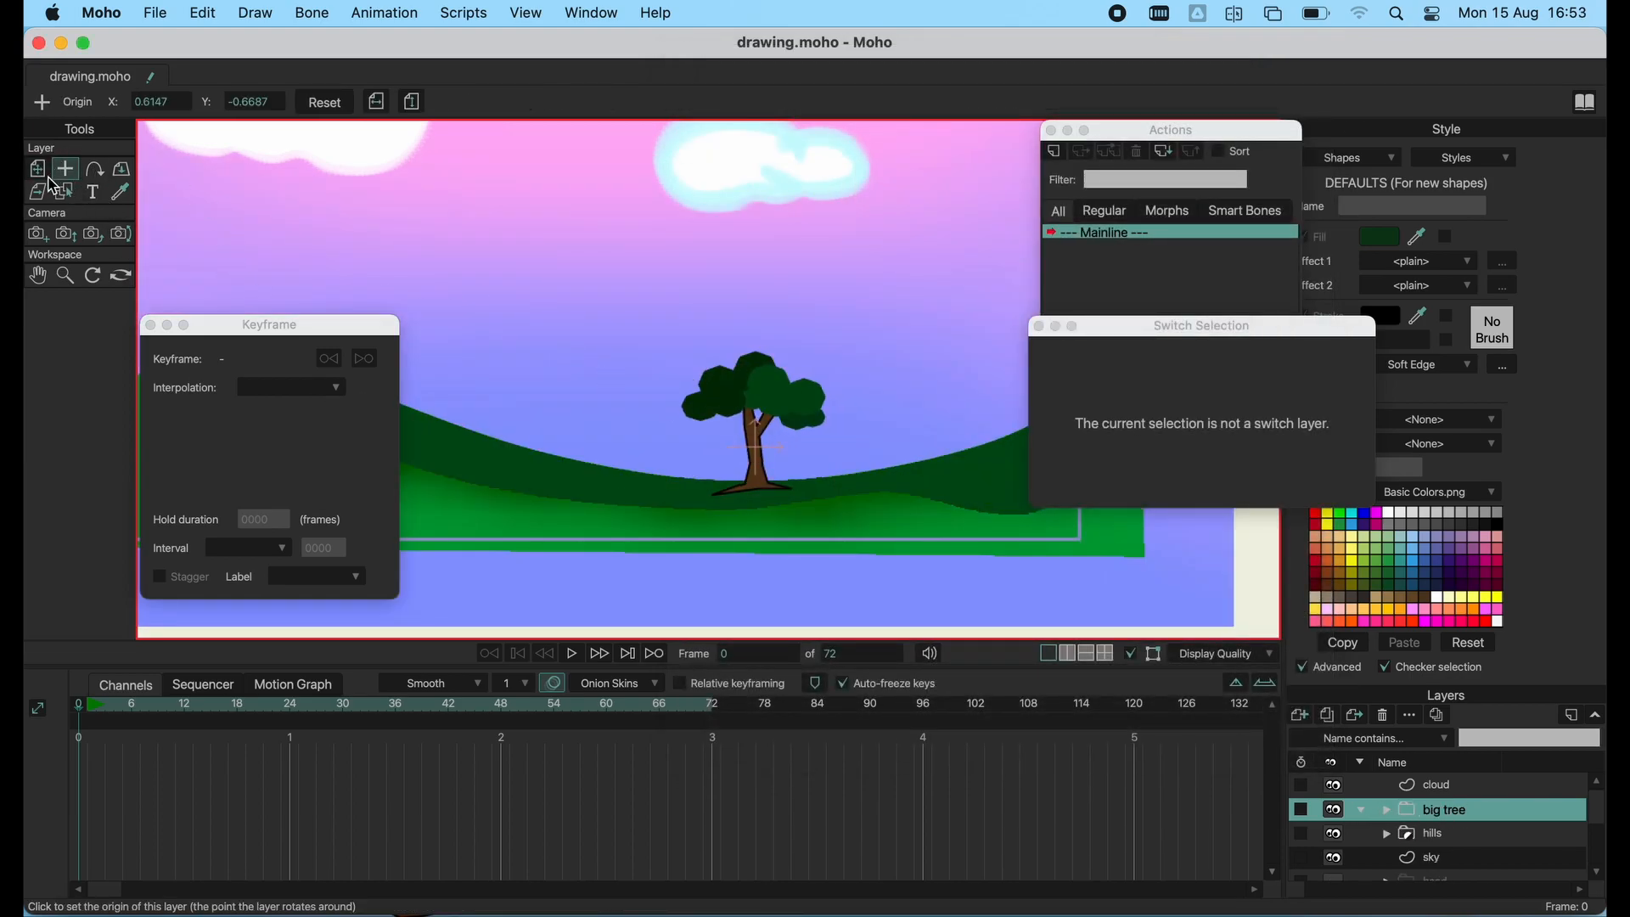
{"action": "key", "text": "t"}
- Shrink the original tree and place a duplicate scaled to about 1.98 on the near left hill, at about X -1.9129, Y 0.0072
{"action": "scroll", "coordinate": [843, 413], "scroll_direction": "down", "scroll_amount": 3}
{"action": "left_click_drag", "start_coordinate": [822, 385], "coordinate": [583, 317]}
{"action": "left_click", "coordinate": [1326, 720]}
{"action": "left_click_drag", "start_coordinate": [506, 391], "coordinate": [501, 401]}
- Expand the big tree 2 group, select the trunk shape in its tree layer to inspect its style, and deselect it
{"action": "left_click", "coordinate": [1387, 813]}
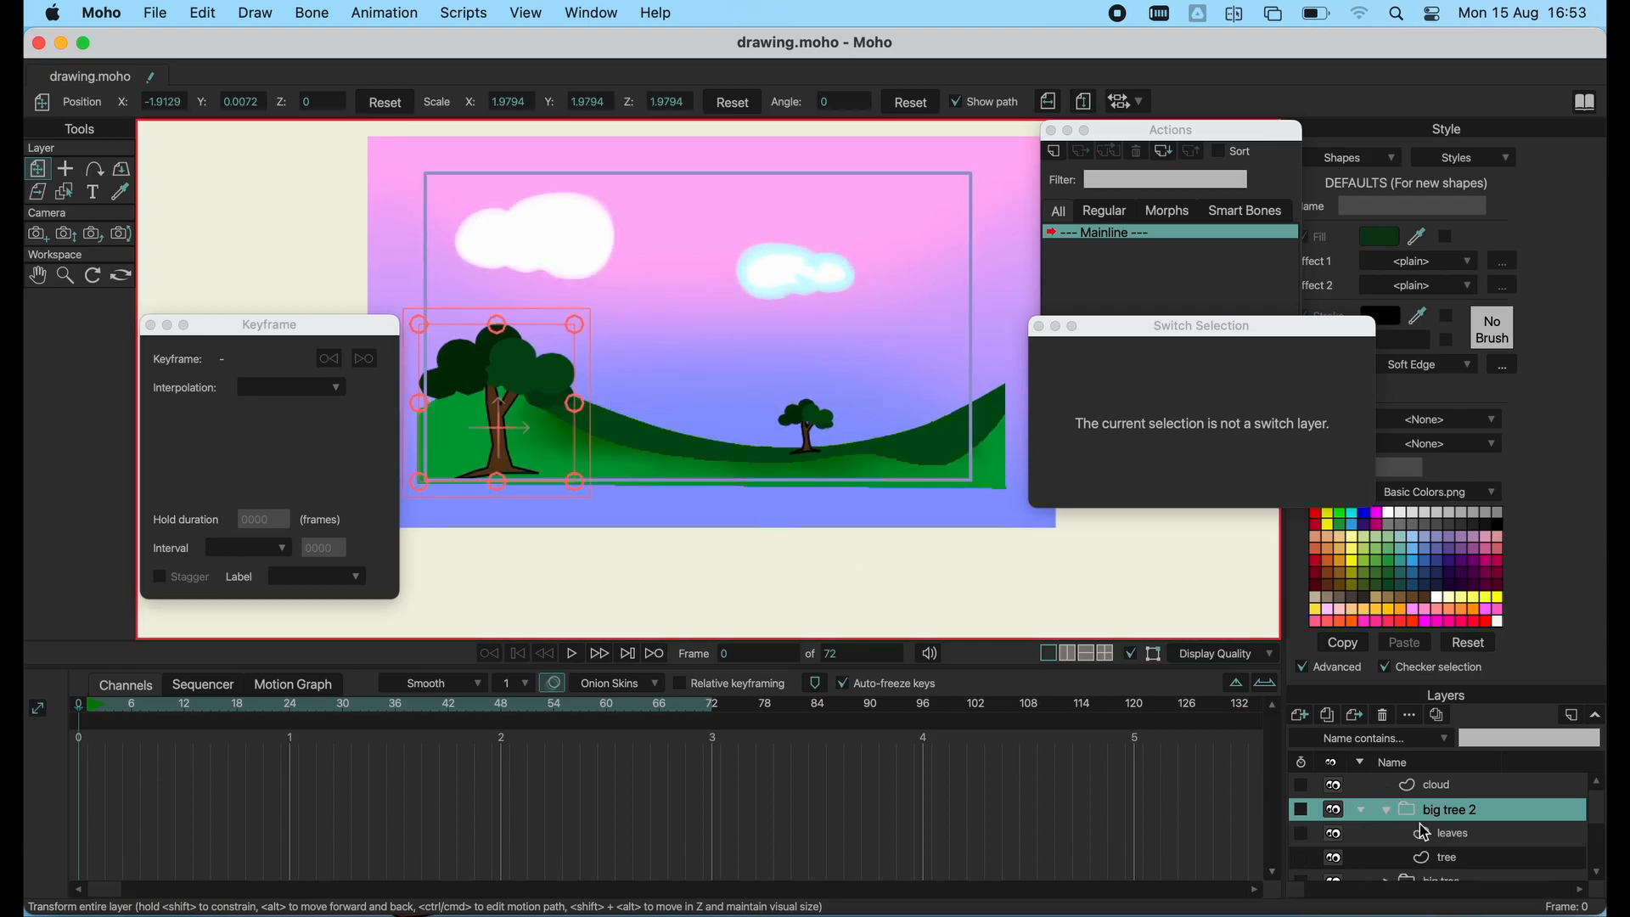
{"action": "left_click", "coordinate": [1448, 859]}
{"action": "left_click", "coordinate": [38, 280]}
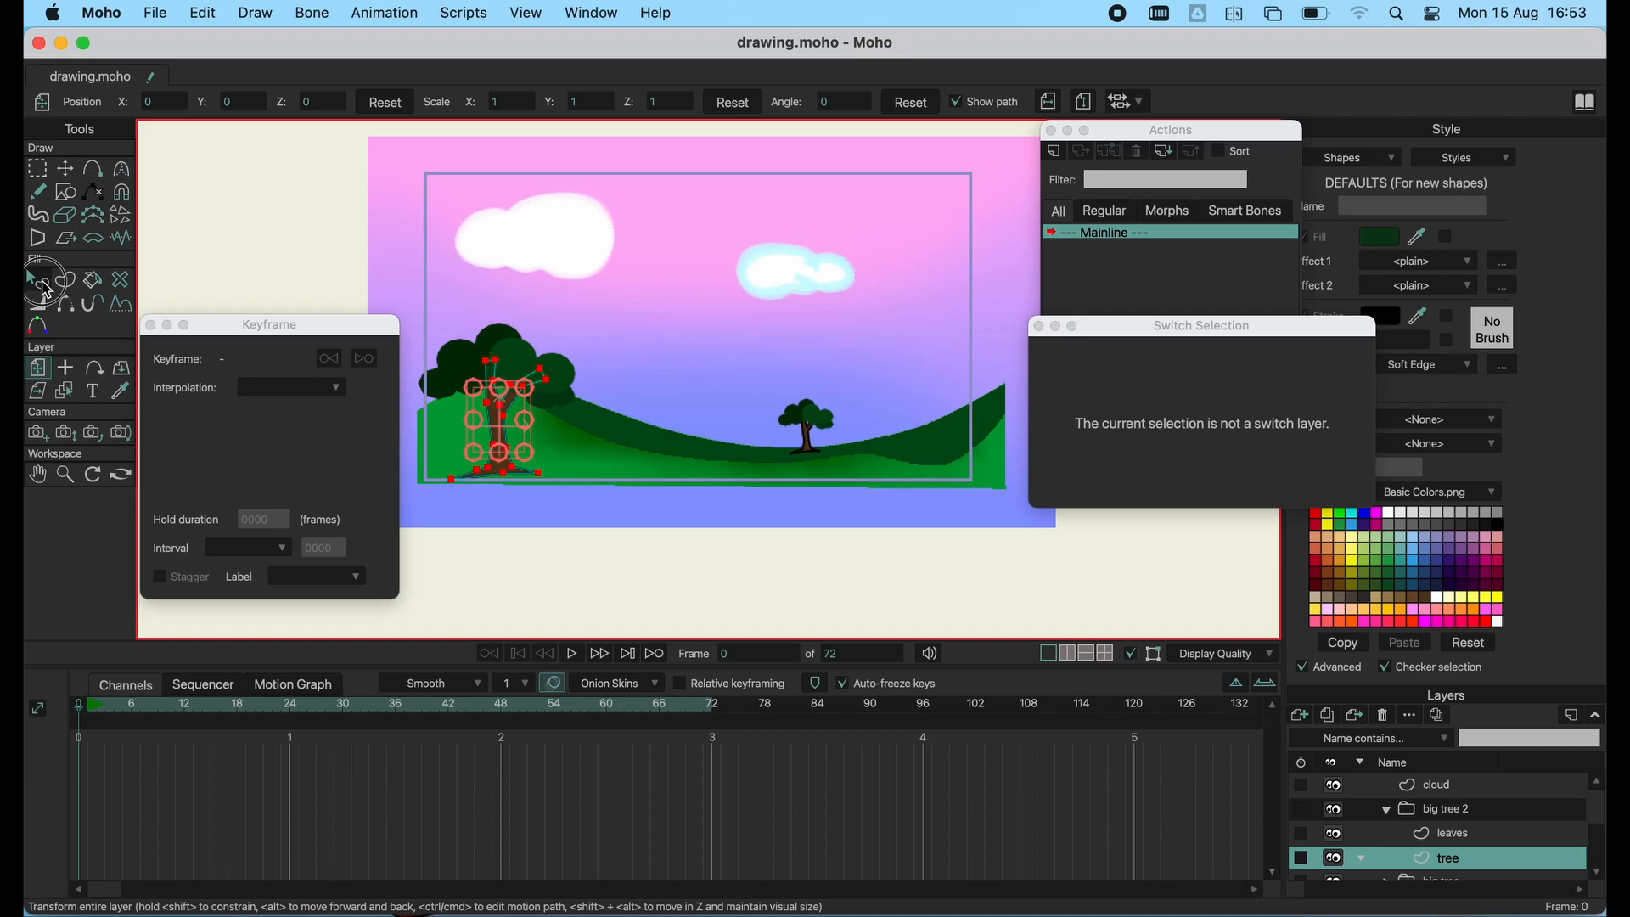
{"action": "left_click", "coordinate": [520, 459]}
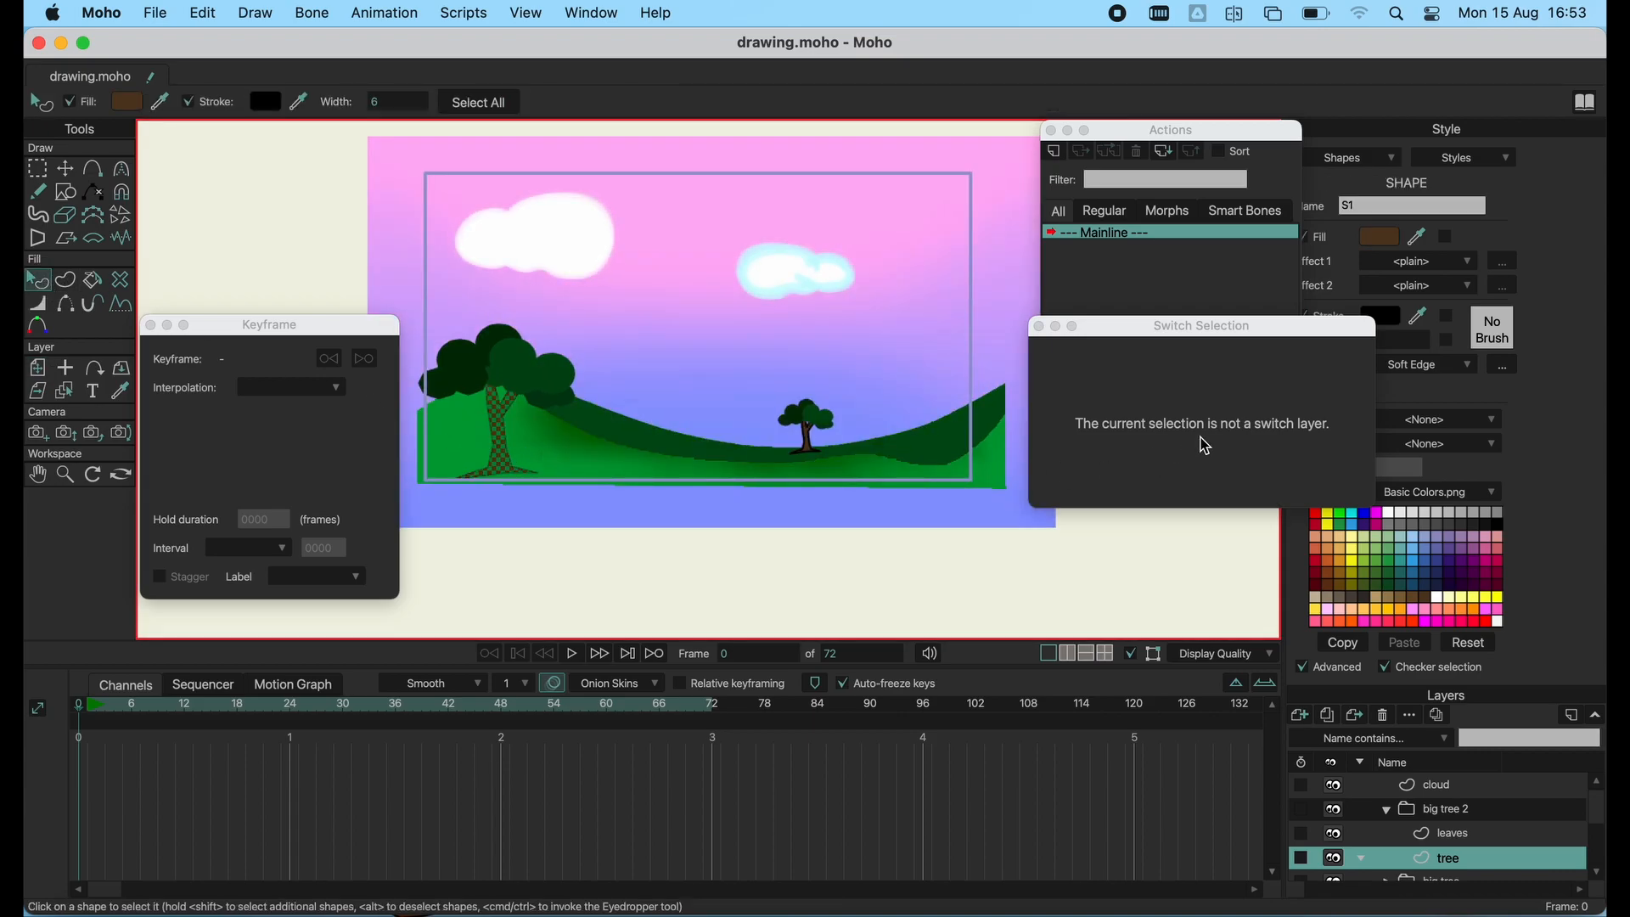
{"action": "left_click", "coordinate": [459, 204]}
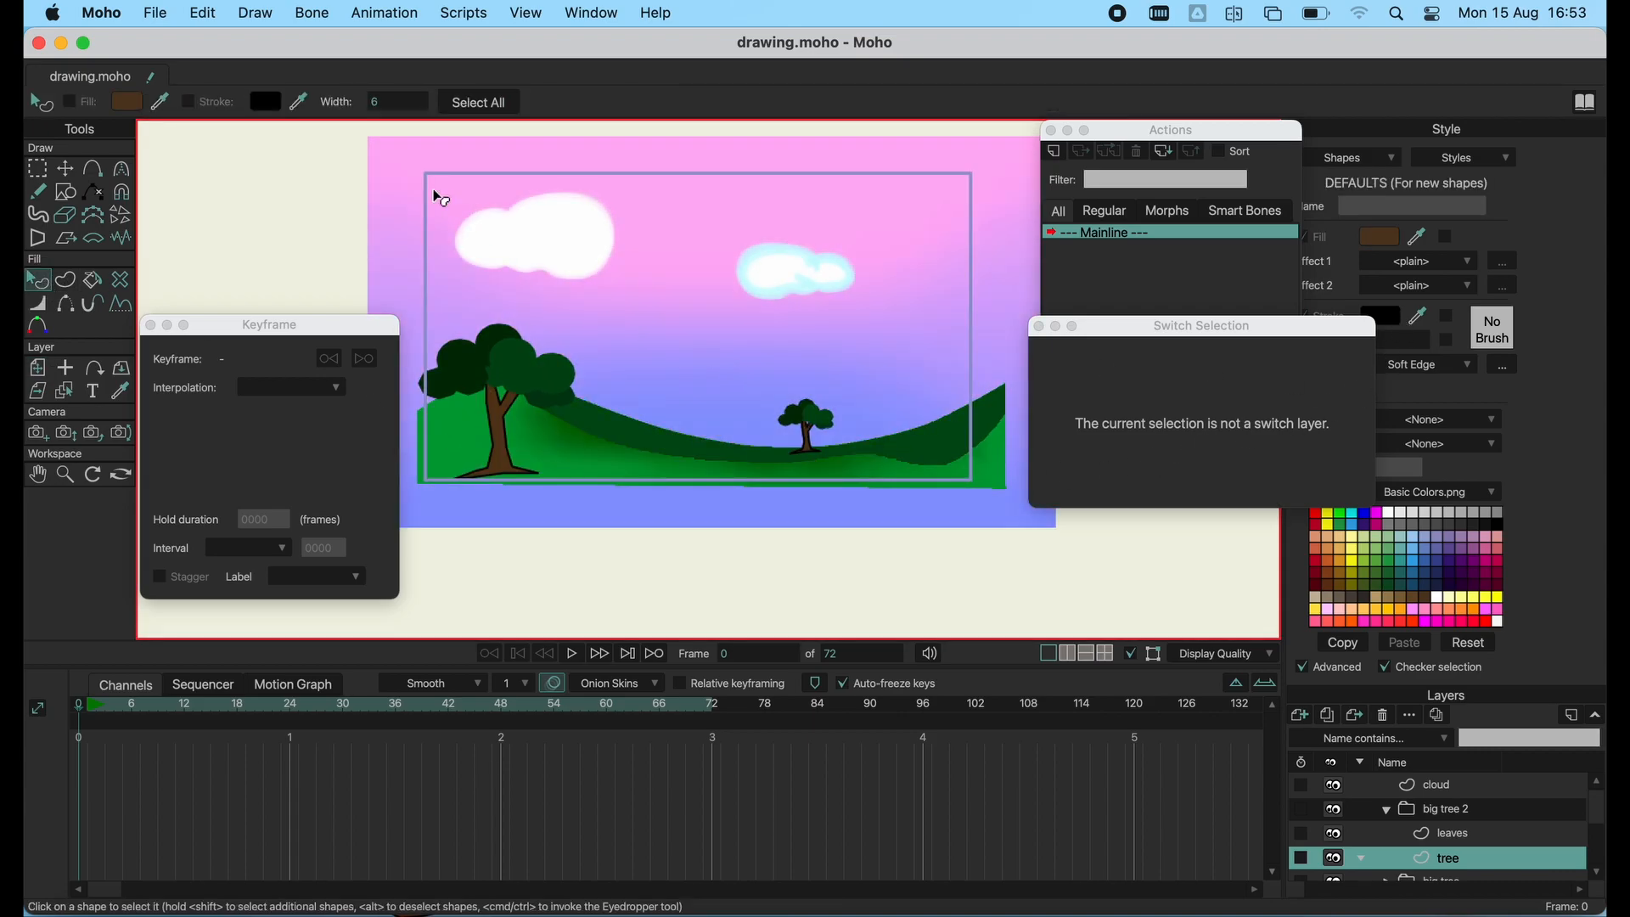
- Render a preview of frame 0 and move the Actions, Switch Selection and Keyframe windows clear of the picture
{"action": "left_click", "coordinate": [151, 25]}
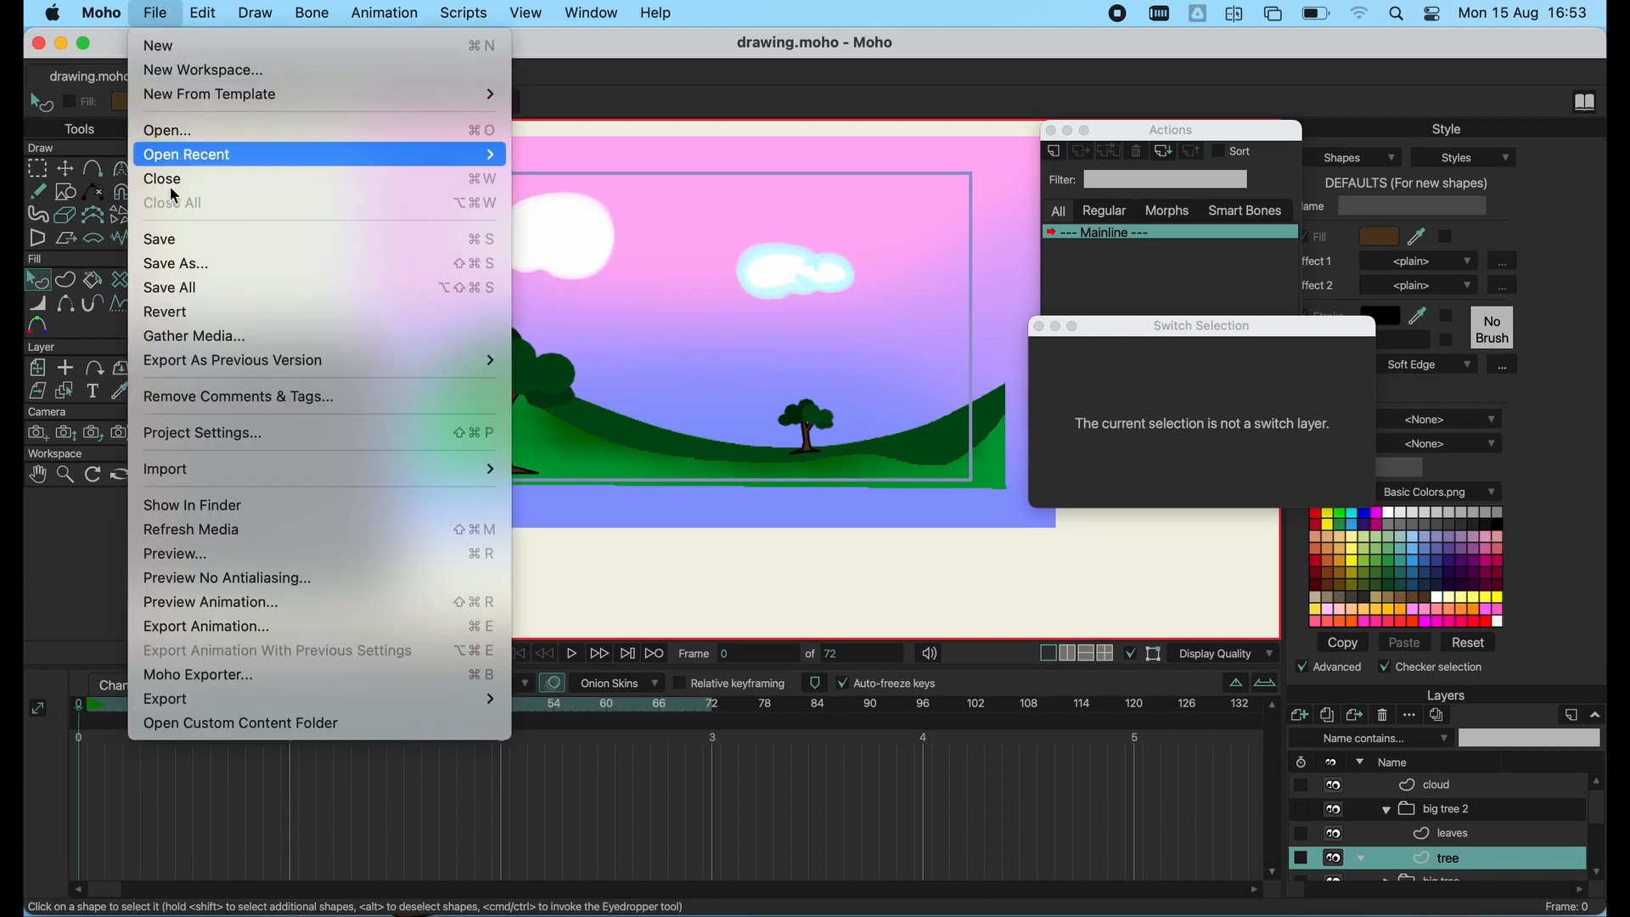
{"action": "left_click", "coordinate": [204, 553]}
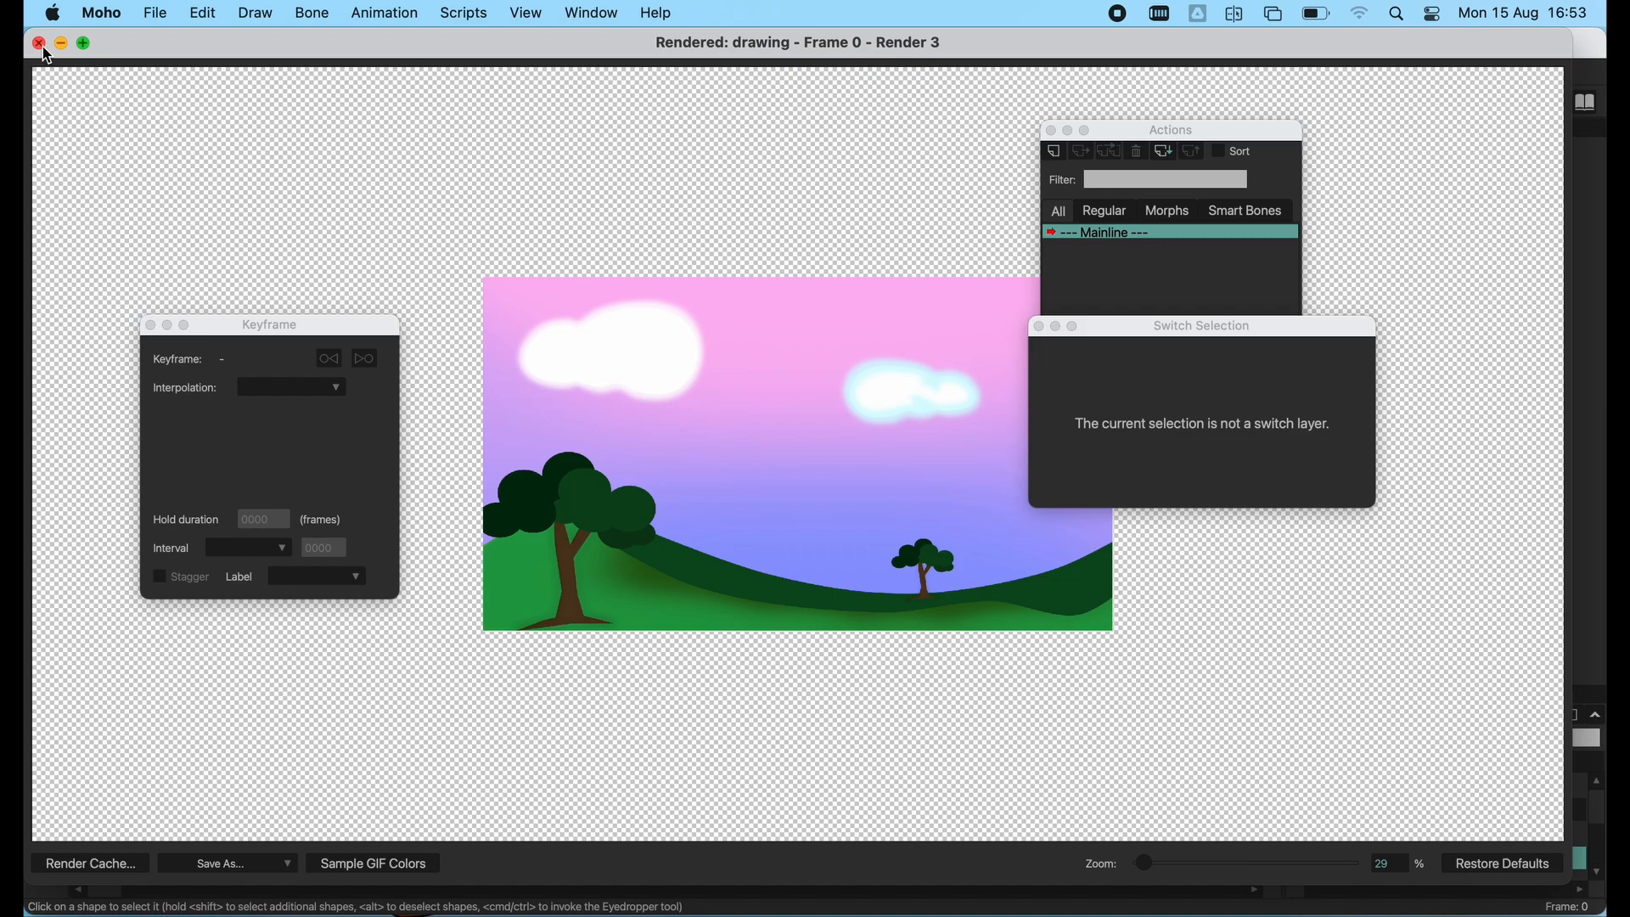
{"action": "left_click_drag", "start_coordinate": [1304, 334], "coordinate": [1477, 334]}
{"action": "left_click_drag", "start_coordinate": [1266, 131], "coordinate": [1515, 90]}
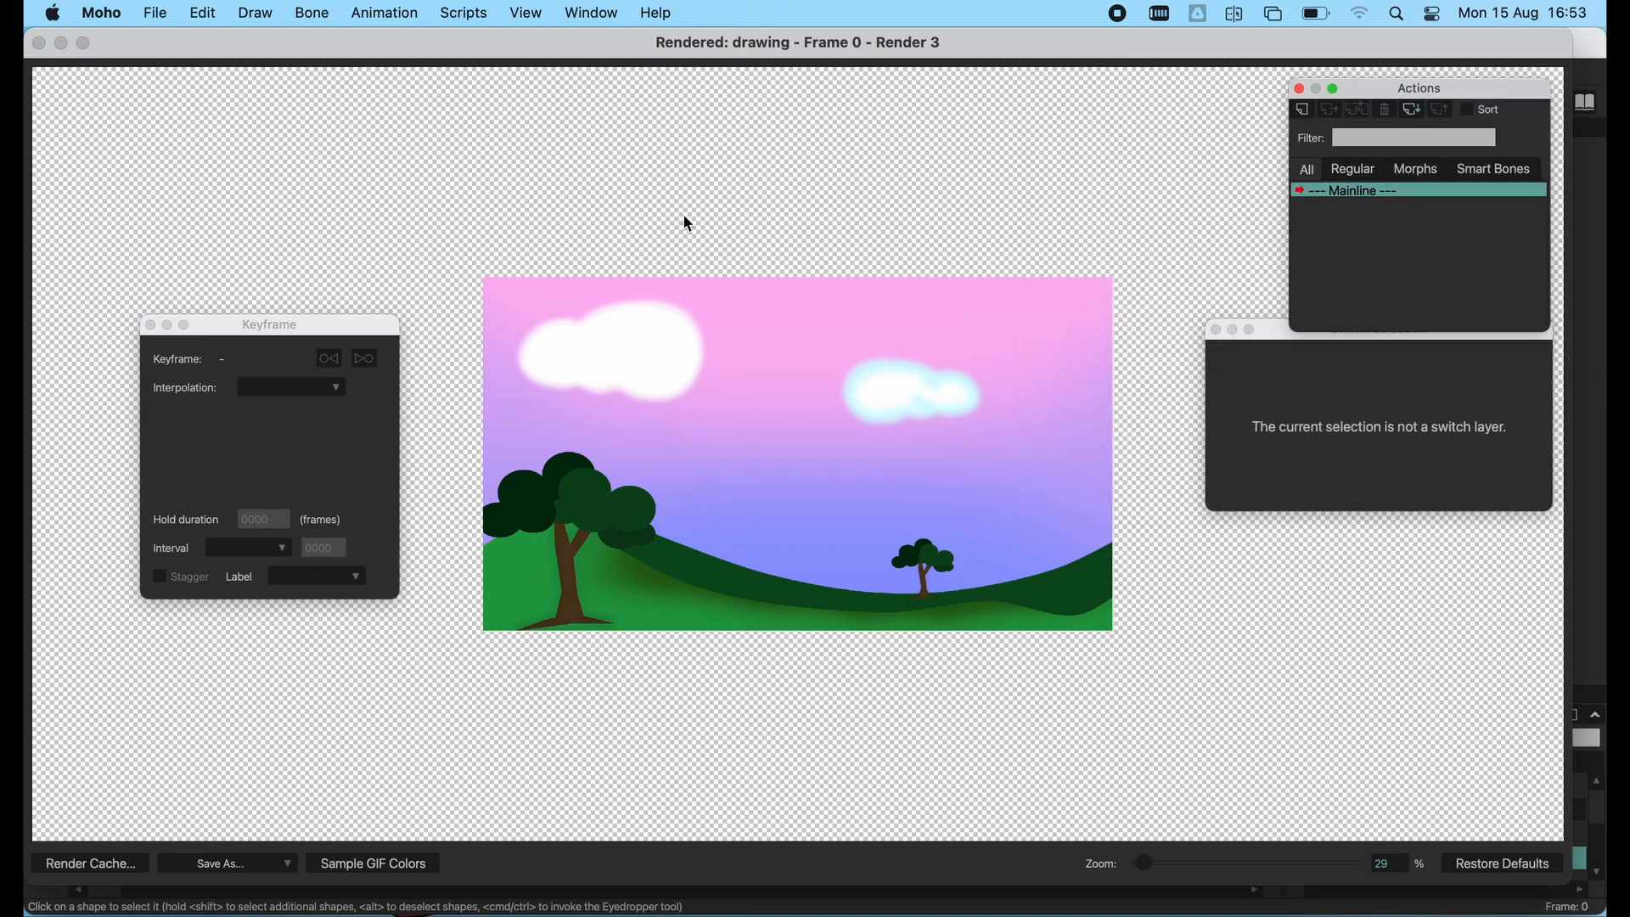
{"action": "left_click_drag", "start_coordinate": [351, 319], "coordinate": [290, 310]}
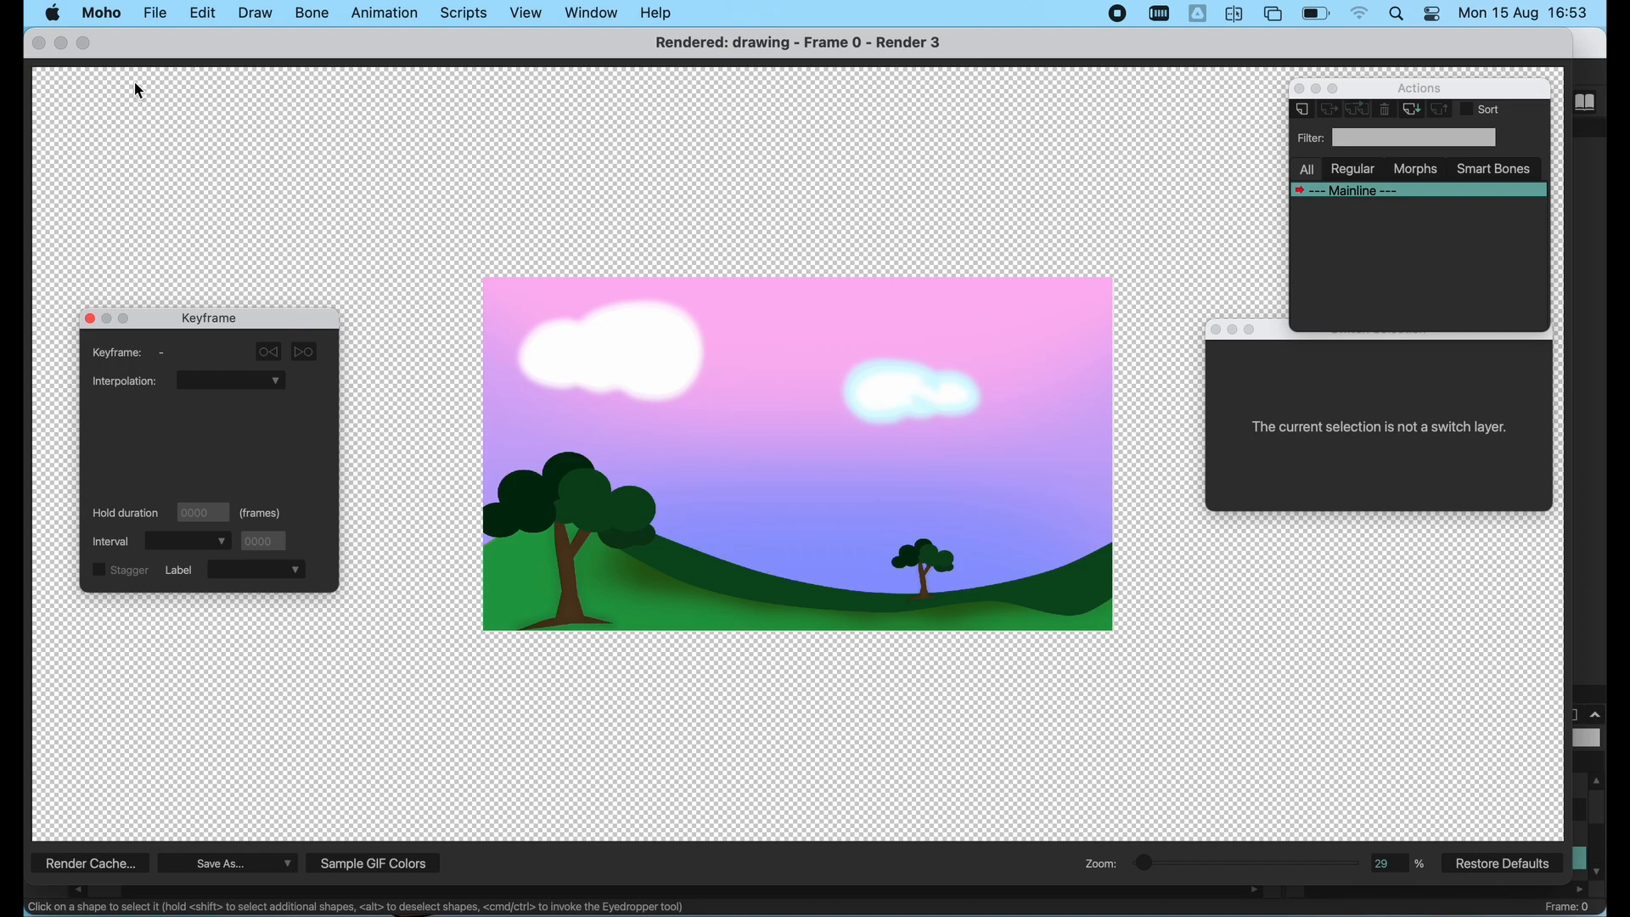
- Close the rendered preview and save the drawing project
{"action": "left_click", "coordinate": [39, 43]}
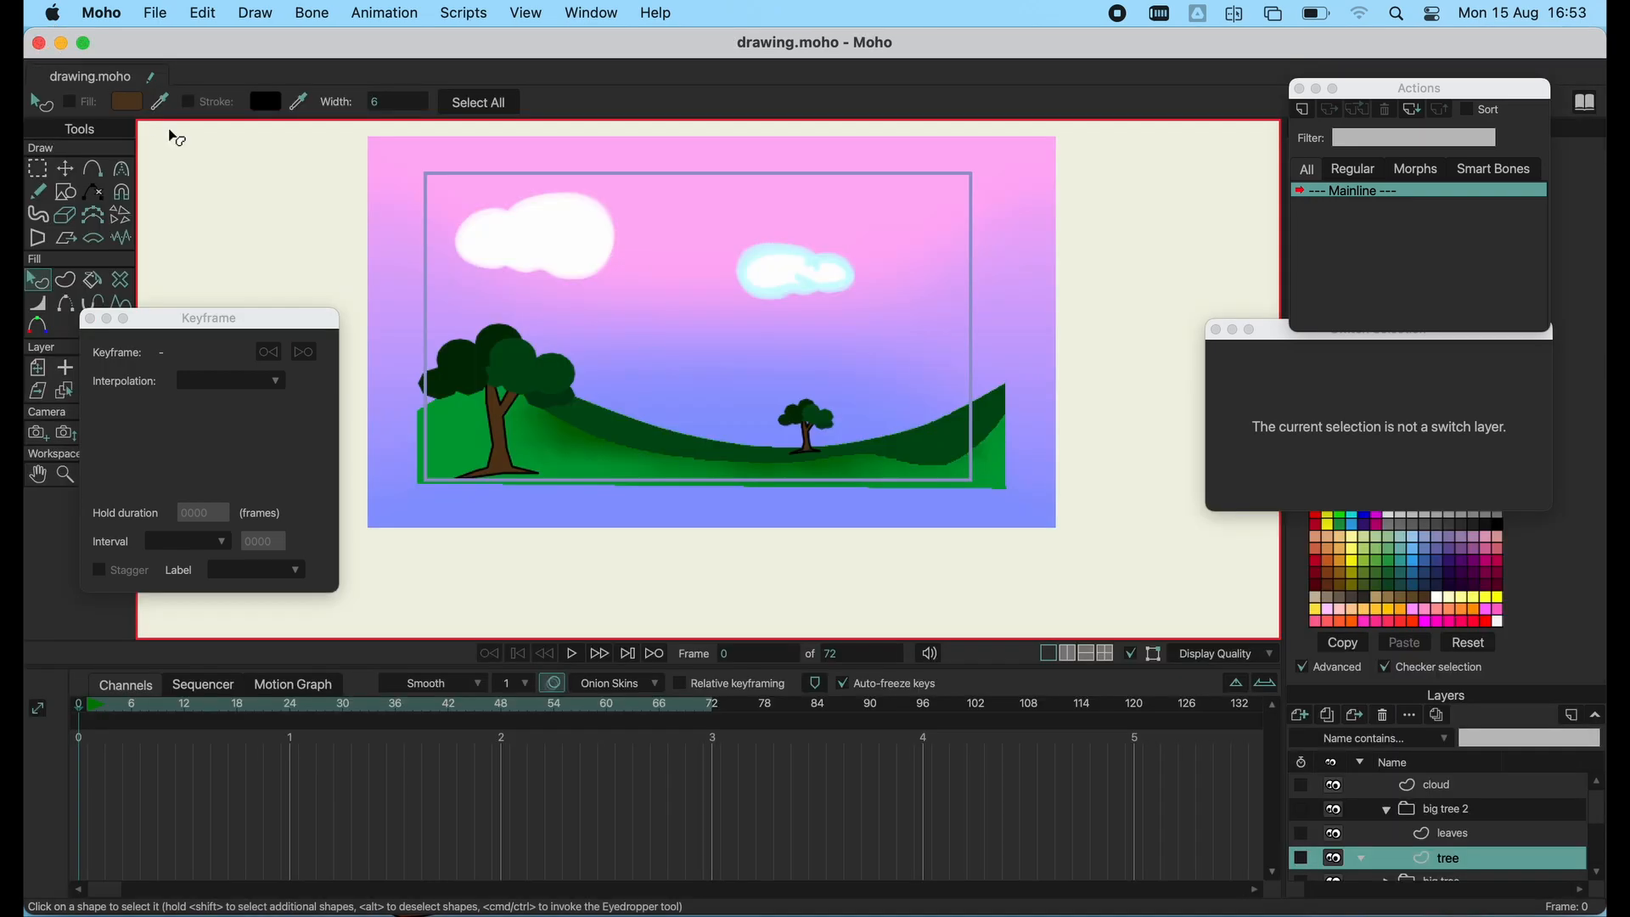
{"action": "left_click", "coordinate": [149, 14]}
{"action": "left_click", "coordinate": [193, 240]}
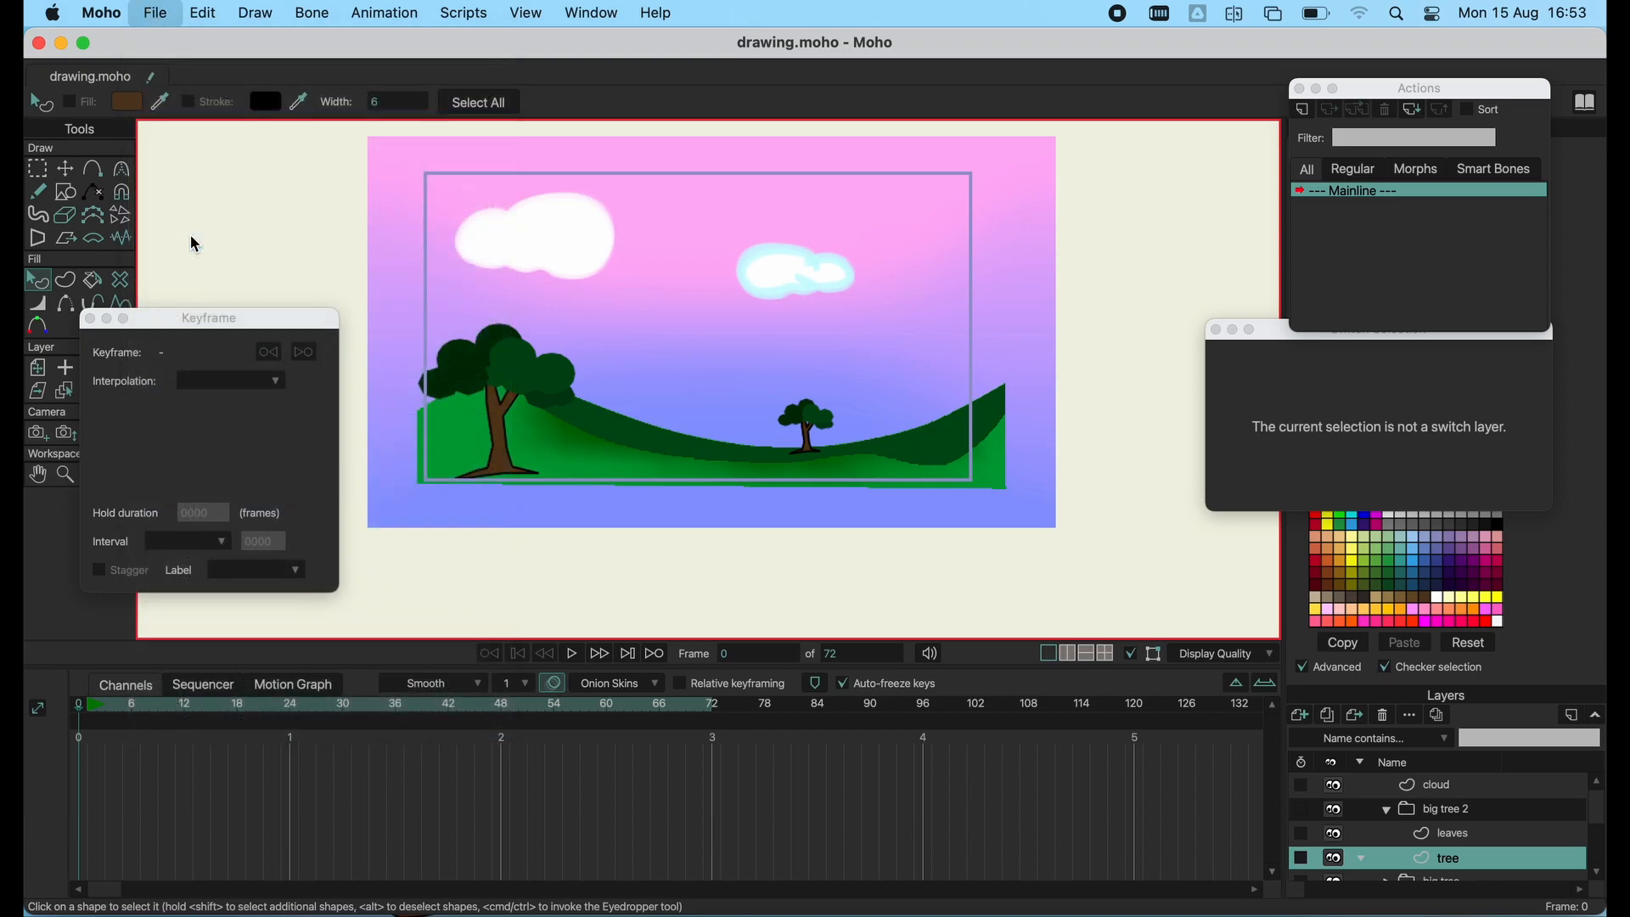